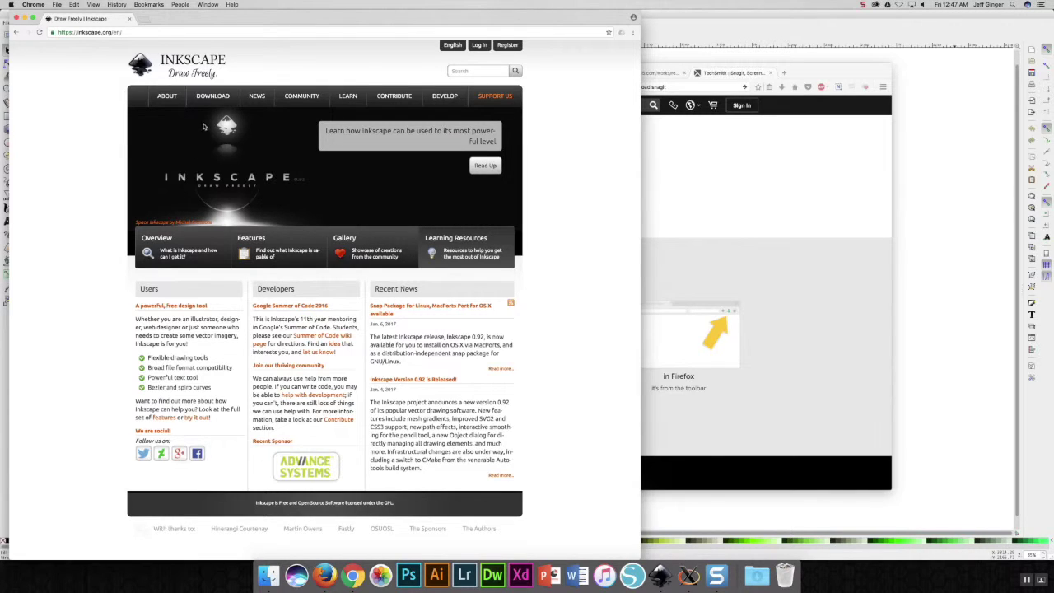
- Bring the Inkscape window with its blank new document in front of Chrome
{"action": "mouse_move", "coordinate": [211, 105]}
{"action": "left_click", "coordinate": [932, 430]}
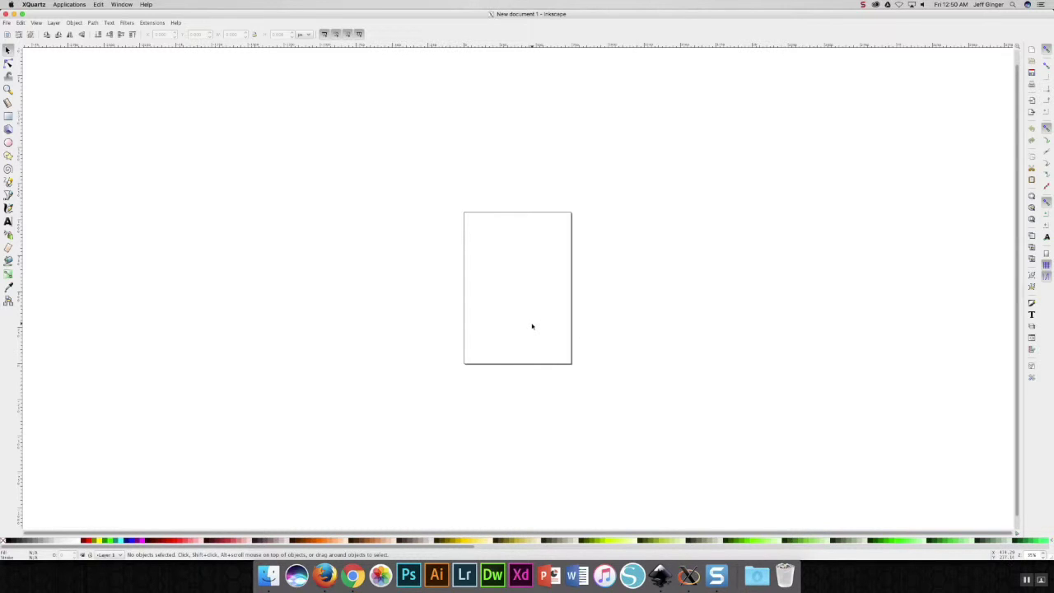
{"action": "scroll", "coordinate": [538, 326], "scroll_direction": "up", "scroll_amount": 2}
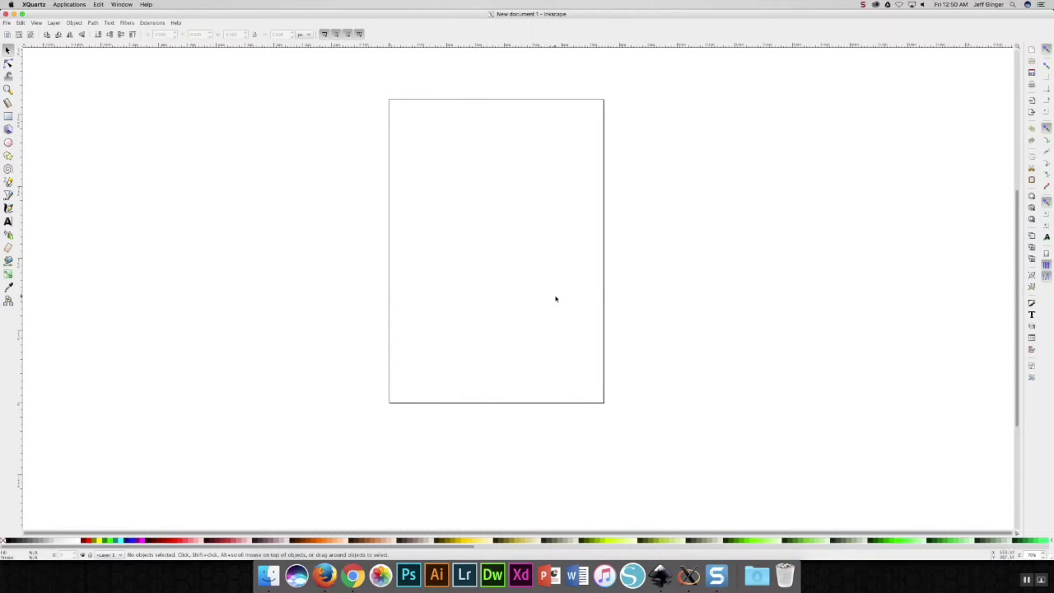
{"action": "left_click_drag", "start_coordinate": [558, 297], "coordinate": [548, 322]}
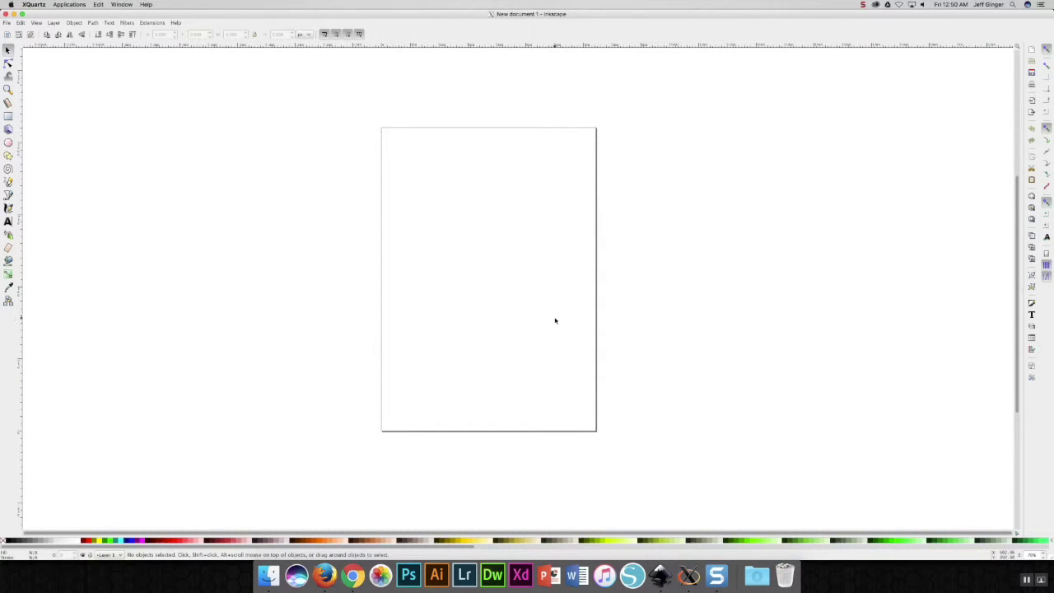
{"action": "scroll", "coordinate": [493, 307], "scroll_direction": "down", "scroll_amount": 5}
{"action": "scroll", "coordinate": [486, 305], "scroll_direction": "up", "scroll_amount": 6}
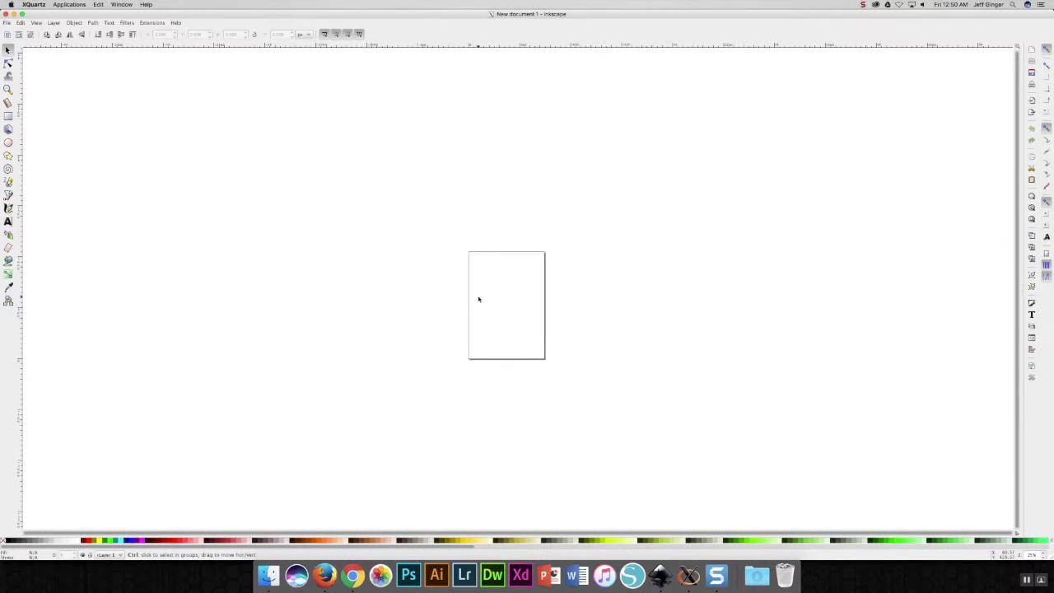
{"action": "scroll", "coordinate": [490, 300], "scroll_direction": "down", "scroll_amount": 3}
{"action": "scroll", "coordinate": [490, 300], "scroll_direction": "up", "scroll_amount": 2}
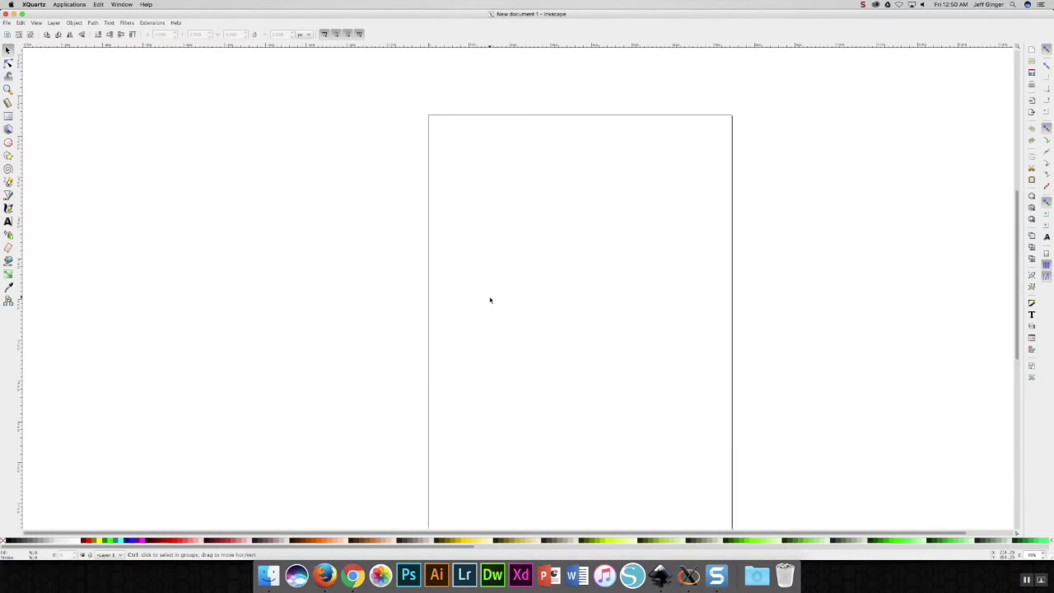
{"action": "scroll", "coordinate": [490, 300], "scroll_direction": "down", "scroll_amount": 2}
{"action": "scroll", "coordinate": [460, 301], "scroll_direction": "up", "scroll_amount": 5}
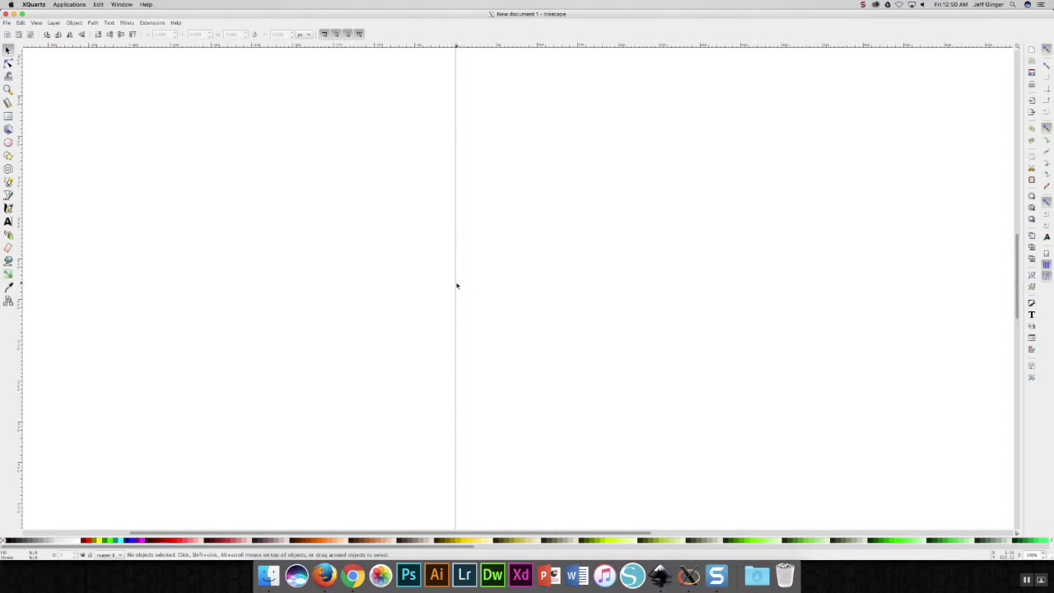
{"action": "left_click_drag", "start_coordinate": [459, 286], "coordinate": [444, 419]}
{"action": "left_click_drag", "start_coordinate": [469, 176], "coordinate": [461, 274]}
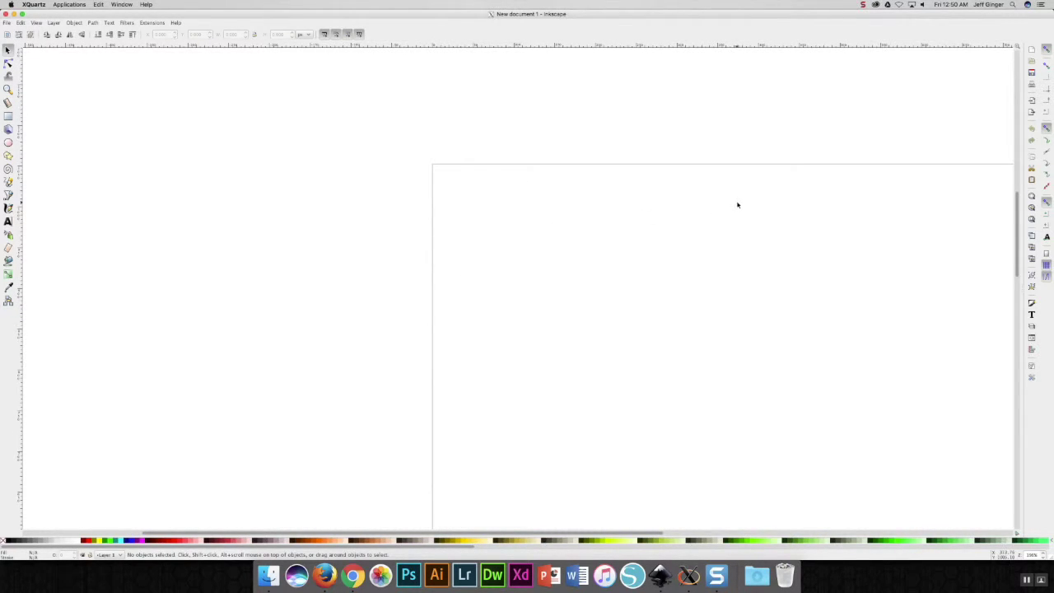
{"action": "left_click_drag", "start_coordinate": [760, 203], "coordinate": [527, 199]}
{"action": "left_click_drag", "start_coordinate": [852, 295], "coordinate": [795, 259]}
{"action": "scroll", "coordinate": [791, 261], "scroll_direction": "down", "scroll_amount": 4, "text": "ctrl"}
{"action": "scroll", "coordinate": [760, 313], "scroll_direction": "up", "scroll_amount": 5, "text": "ctrl"}
{"action": "left_click_drag", "start_coordinate": [550, 289], "coordinate": [576, 219]}
{"action": "left_click_drag", "start_coordinate": [550, 320], "coordinate": [626, 241]}
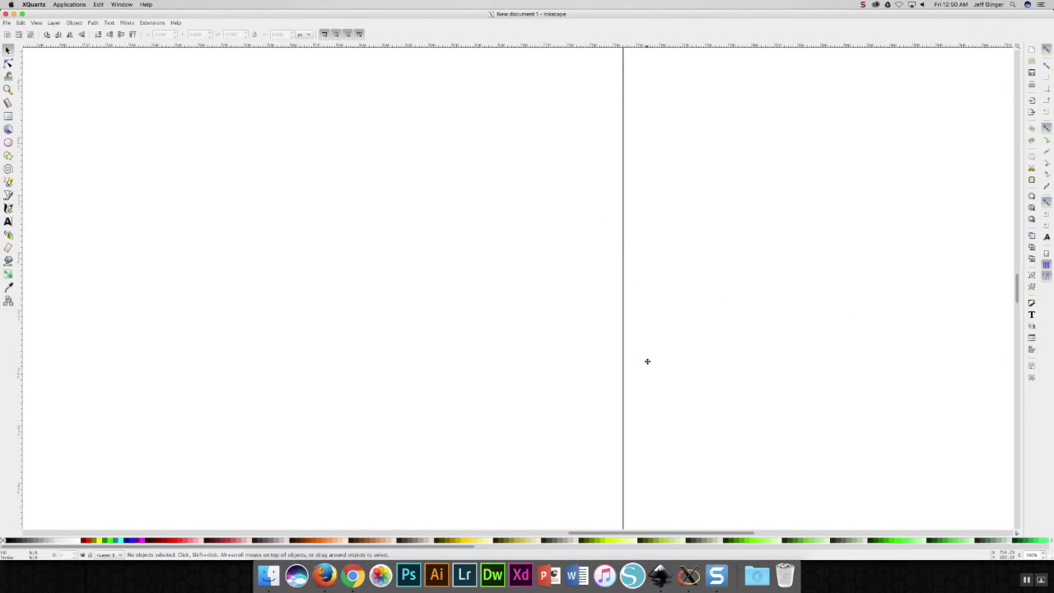
{"action": "scroll", "coordinate": [632, 376], "scroll_direction": "down", "scroll_amount": 4, "text": "ctrl"}
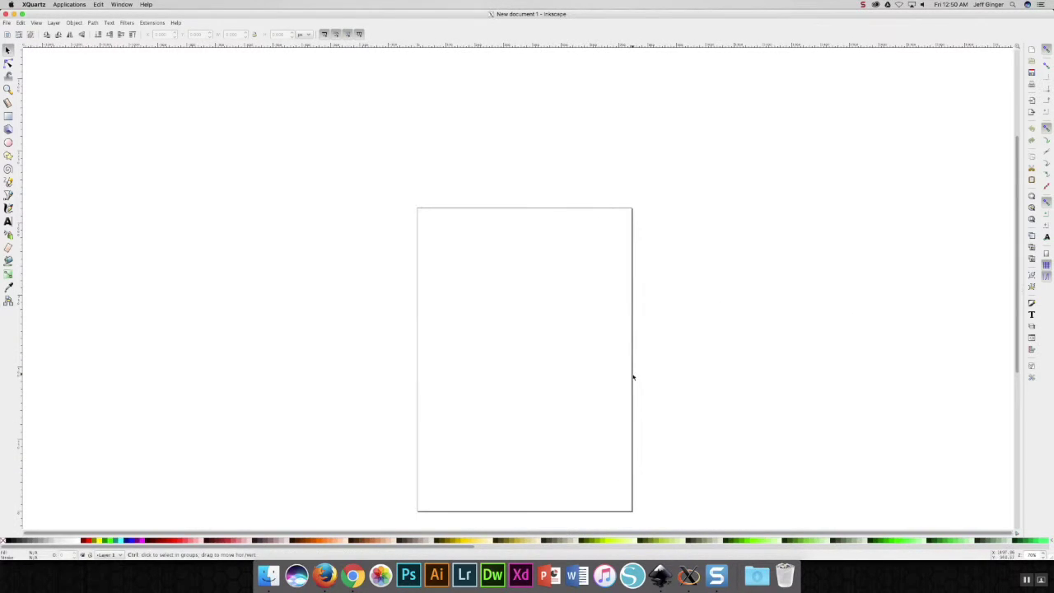
{"action": "scroll", "coordinate": [609, 378], "scroll_direction": "down", "scroll_amount": 3}
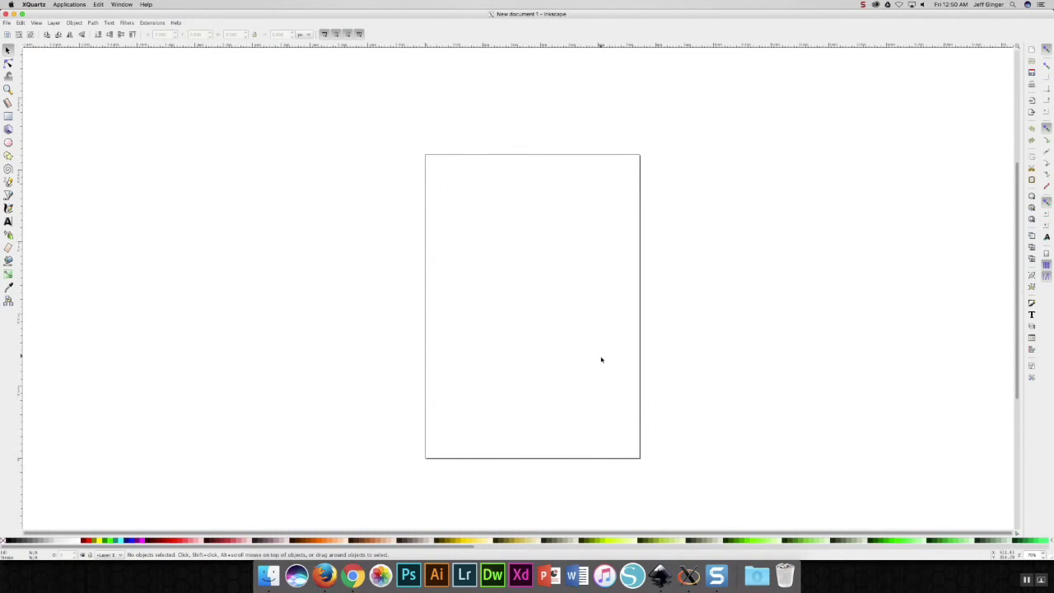
{"action": "scroll", "coordinate": [351, 330], "scroll_direction": "up", "scroll_amount": 5, "text": "ctrl"}
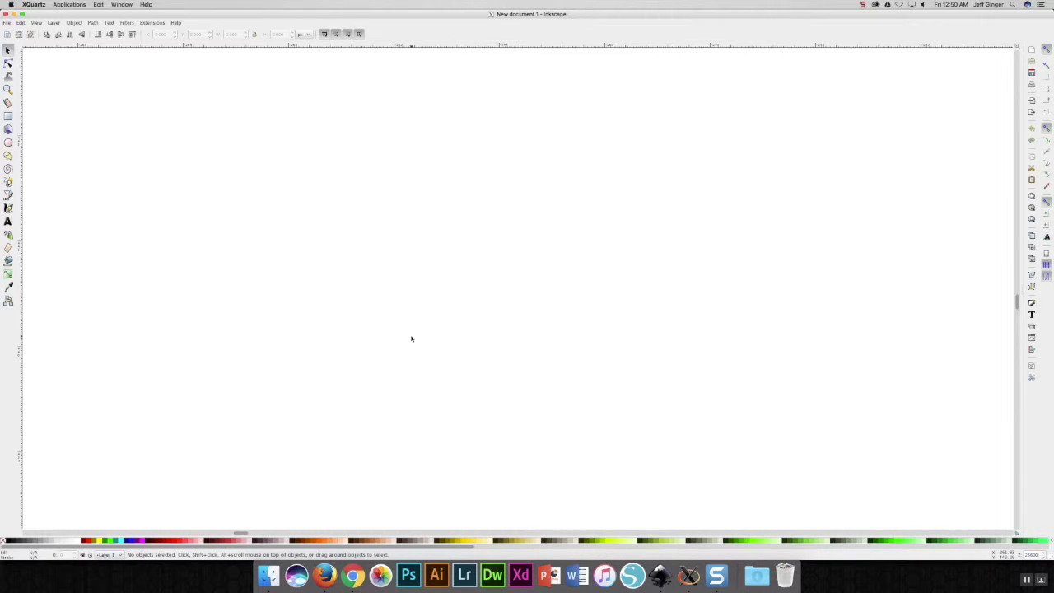
{"action": "key", "text": "5"}
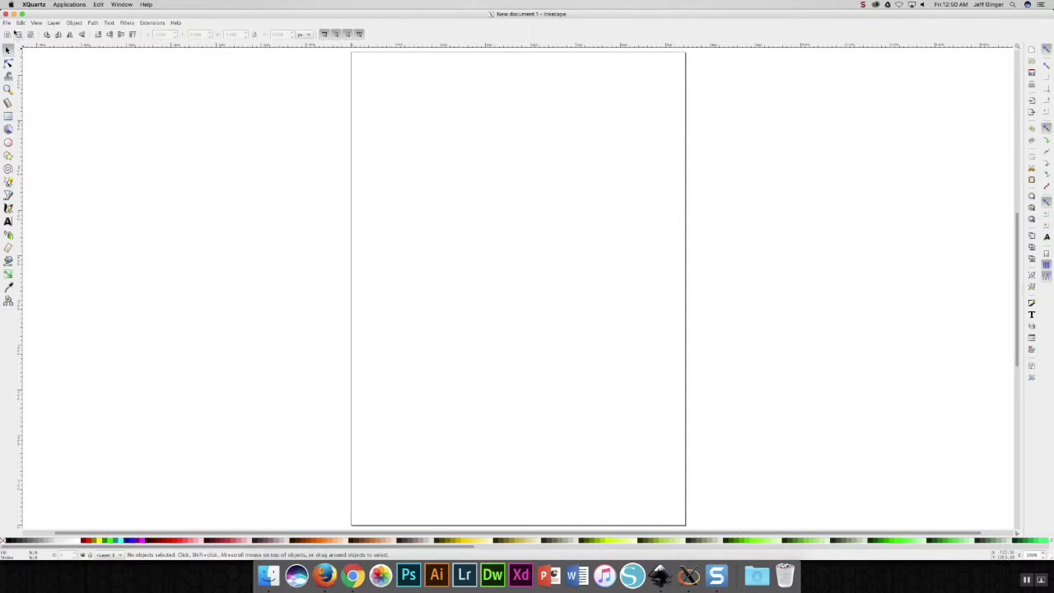
{"action": "left_click", "coordinate": [7, 23]}
- In Document Properties, set both the default units and page size units to inches
{"action": "left_click", "coordinate": [63, 154]}
{"action": "left_click_drag", "start_coordinate": [90, 14], "coordinate": [480, 141]}
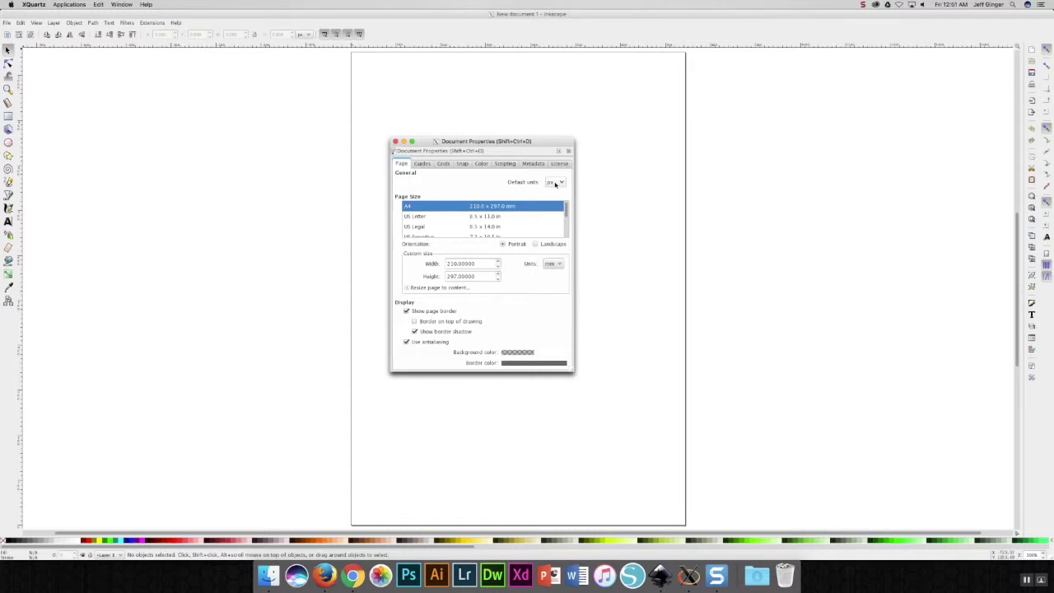
{"action": "left_click", "coordinate": [555, 182]}
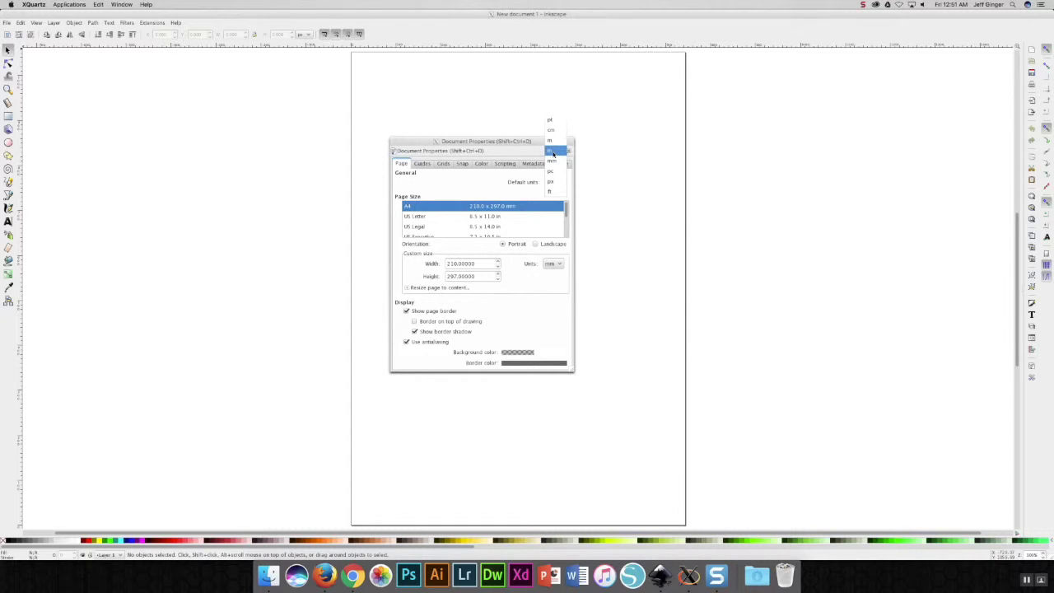
{"action": "left_click", "coordinate": [553, 154]}
{"action": "left_click", "coordinate": [553, 264]}
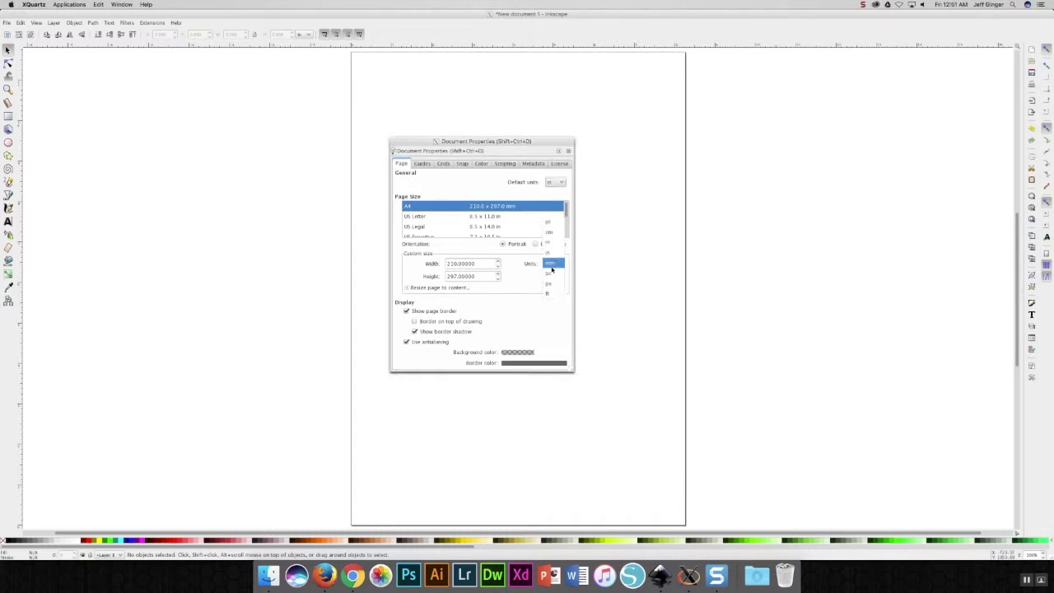
{"action": "left_click", "coordinate": [553, 252]}
- Make the page 24 inches wide by 12 inches high and fit it in view
{"action": "left_click_drag", "start_coordinate": [467, 262], "coordinate": [417, 264]}
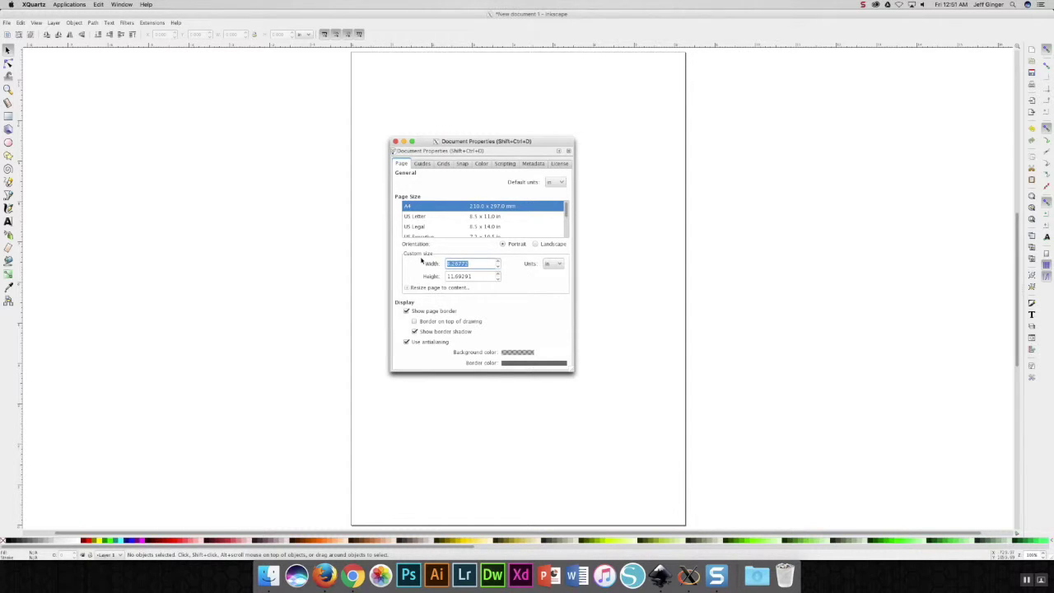
{"action": "type", "text": "24"}
{"action": "key", "text": "Tab"}
{"action": "type", "text": "12"}
{"action": "key", "text": "Tab"}
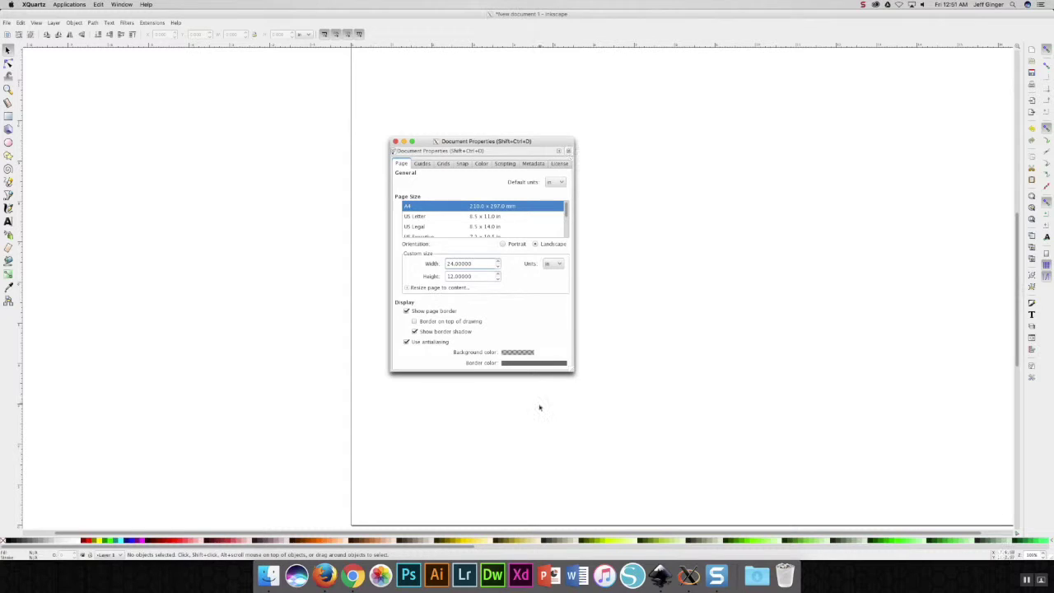
{"action": "left_click", "coordinate": [568, 150]}
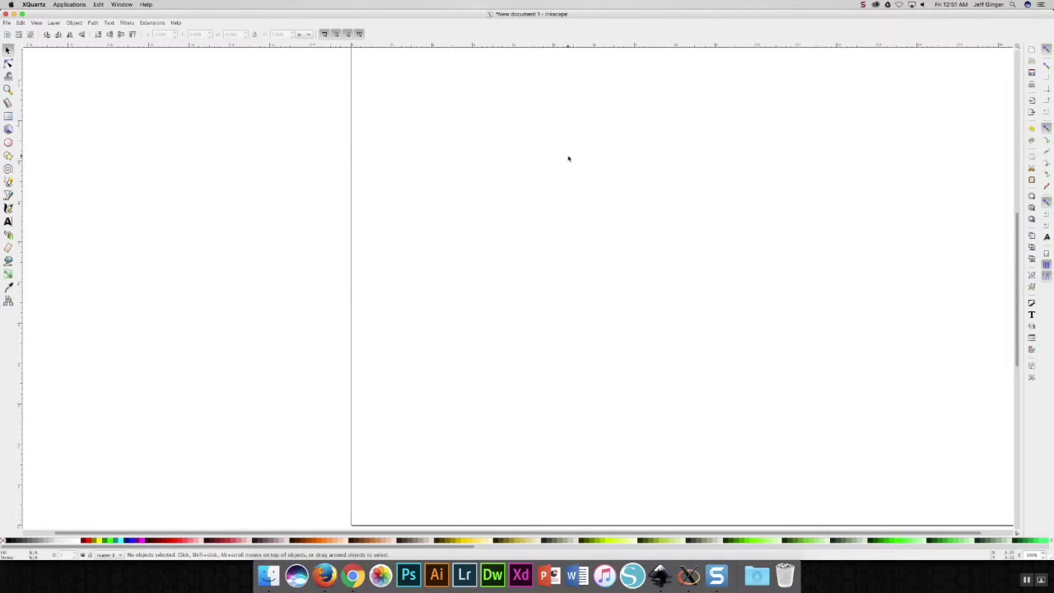
{"action": "key", "text": "5"}
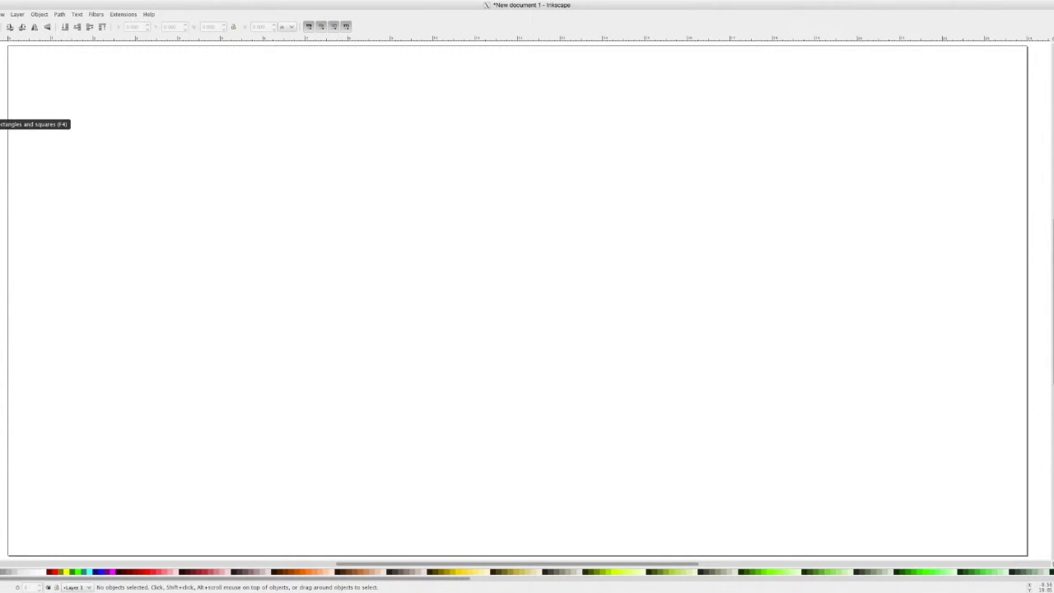
- Draw a blue rectangle on the left of the page and set its width to 4.5 inches
{"action": "left_click", "coordinate": [0, 116]}
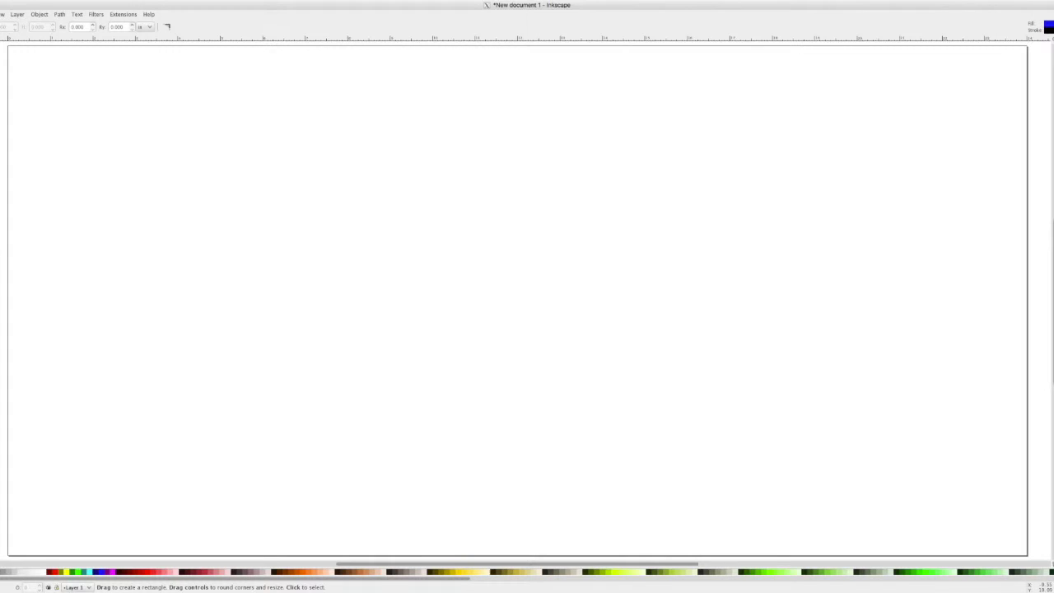
{"action": "left_click_drag", "start_coordinate": [153, 157], "coordinate": [350, 284]}
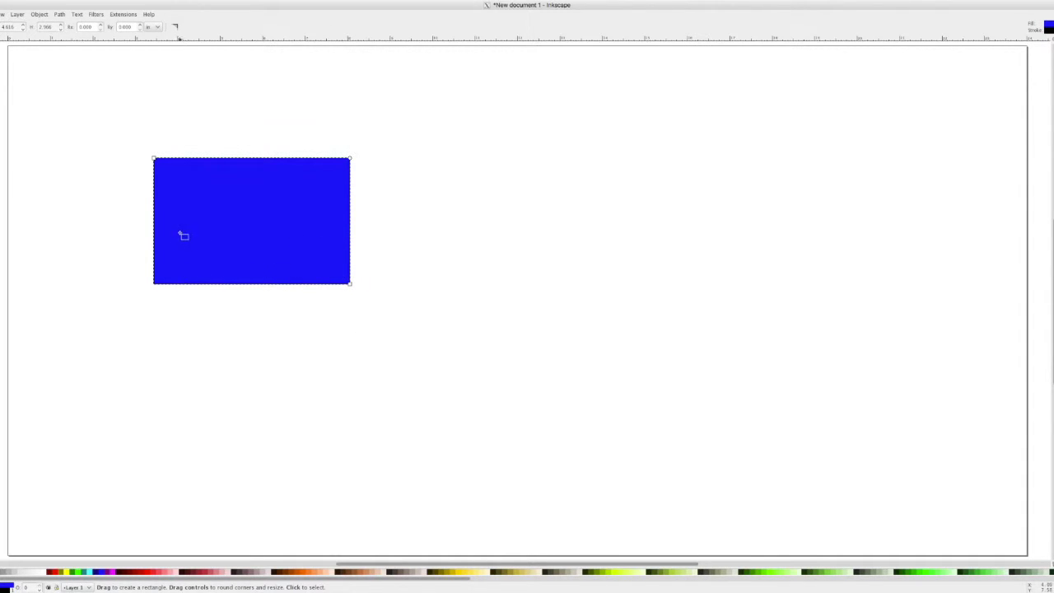
{"action": "left_click", "coordinate": [8, 27]}
{"action": "left_click_drag", "start_coordinate": [9, 27], "coordinate": [16, 29]}
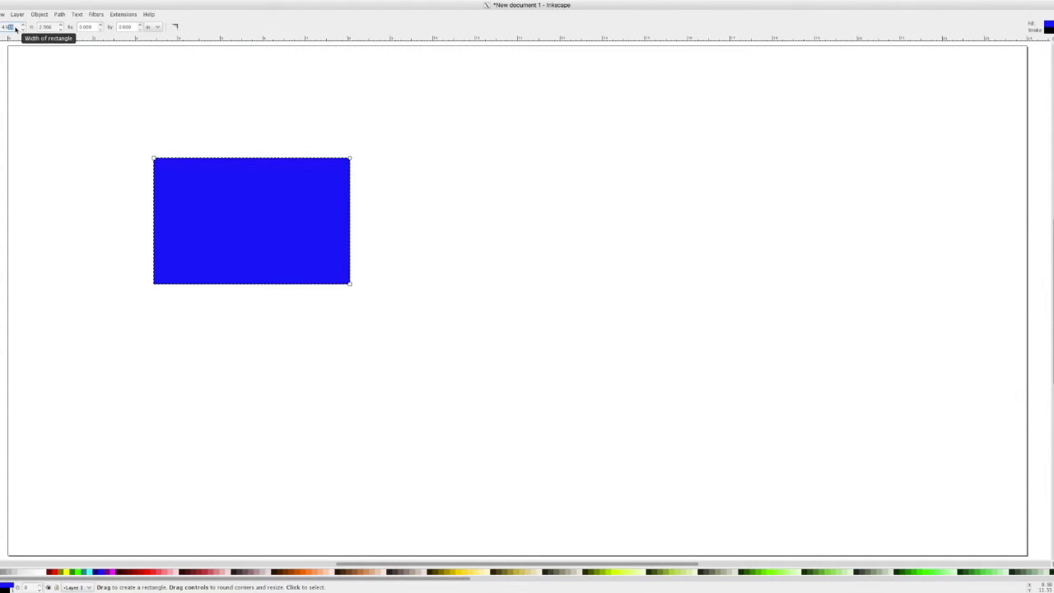
{"action": "type", "text": "5"}
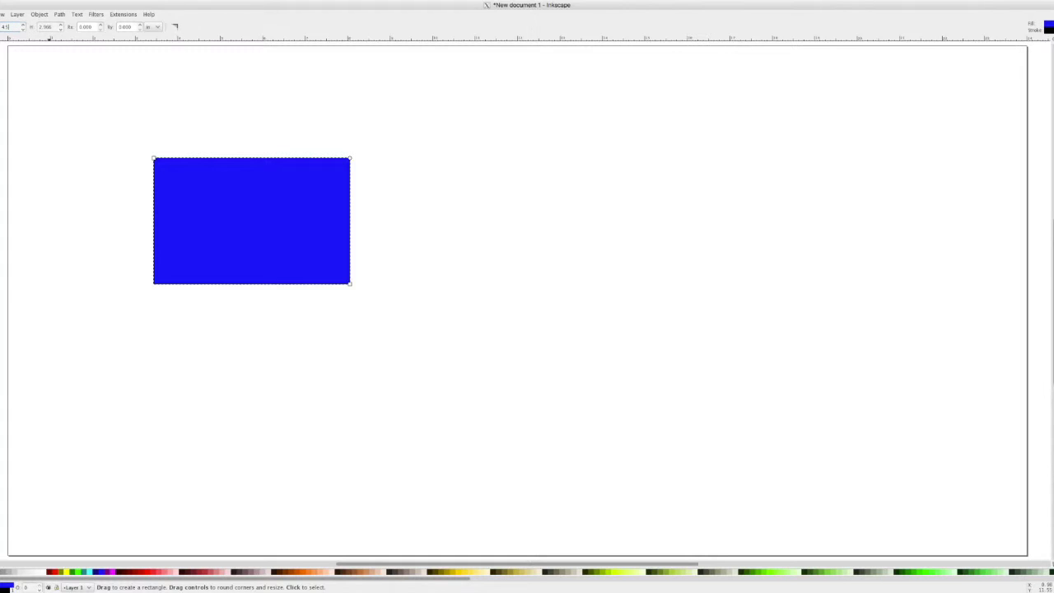
{"action": "key", "text": "Return"}
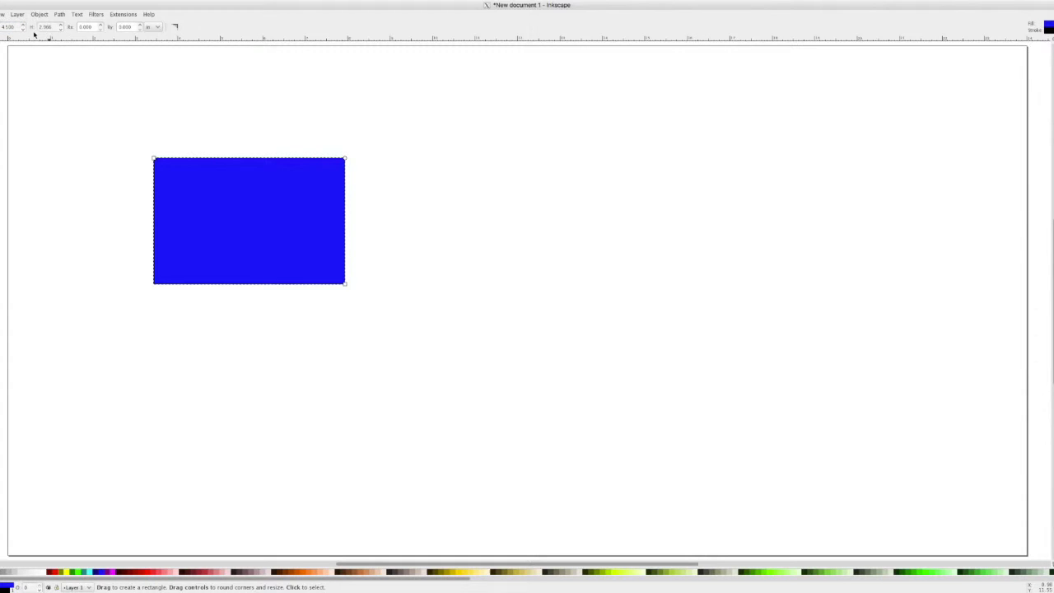
- Experiment with rounding the rectangle's corners up and down
{"action": "left_click", "coordinate": [101, 25]}
{"action": "left_click", "coordinate": [101, 26]}
{"action": "left_click", "coordinate": [102, 30]}
{"action": "left_click", "coordinate": [100, 27]}
{"action": "left_click", "coordinate": [102, 30]}
{"action": "left_click", "coordinate": [101, 30]}
{"action": "left_click", "coordinate": [101, 30]}
{"action": "left_click", "coordinate": [101, 30]}
{"action": "mouse_move", "coordinate": [344, 167]}
{"action": "left_mouse_down"}
{"action": "mouse_move", "coordinate": [328, 158]}
{"action": "mouse_move", "coordinate": [344, 169]}
{"action": "left_mouse_up"}
- Set Rx and Ry to 0 for square corners, then draw a red ellipse to the right
{"action": "left_click", "coordinate": [132, 27]}
{"action": "type", "text": "0"}
{"action": "left_click", "coordinate": [82, 27]}
{"action": "type", "text": "0"}
{"action": "key", "text": "Return"}
{"action": "scroll", "coordinate": [226, 160], "scroll_direction": "up", "scroll_amount": 2}
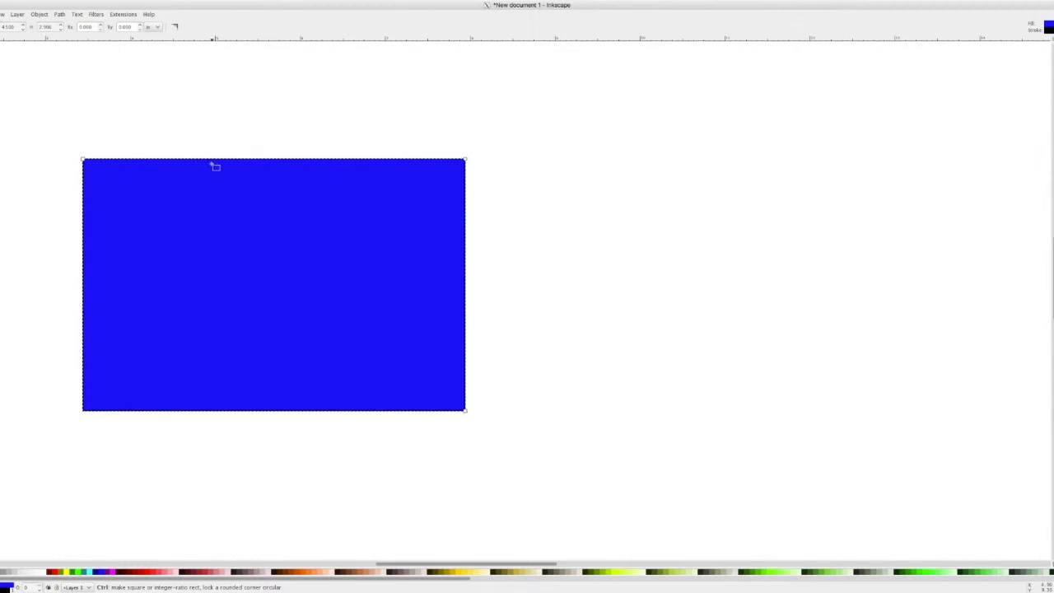
{"action": "scroll", "coordinate": [215, 166], "scroll_direction": "up", "scroll_amount": 1}
{"action": "left_click_drag", "start_coordinate": [212, 164], "coordinate": [253, 150]}
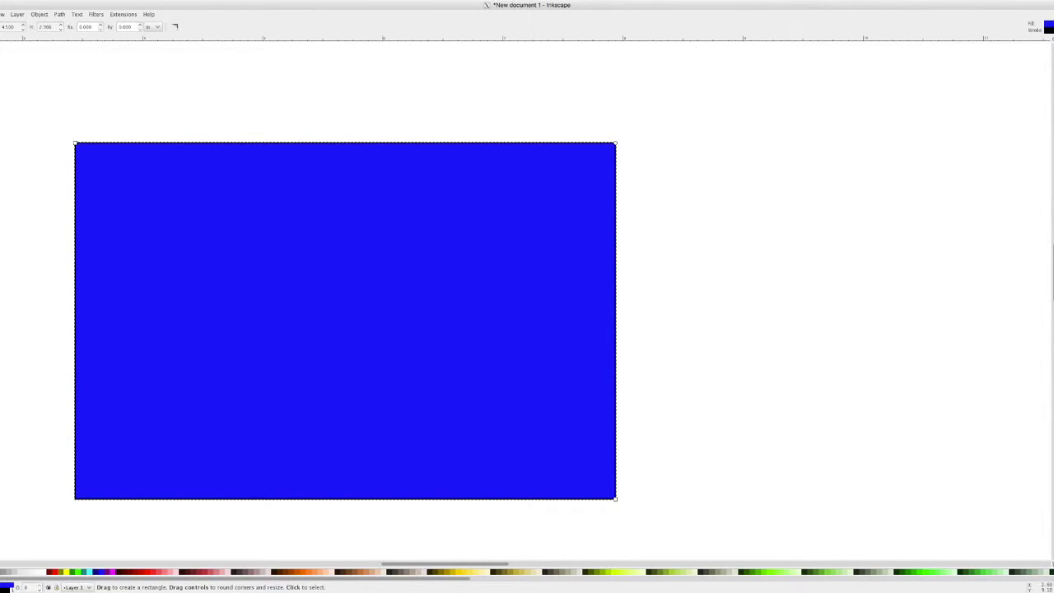
{"action": "key", "text": "e"}
{"action": "left_click_drag", "start_coordinate": [714, 181], "coordinate": [885, 363]}
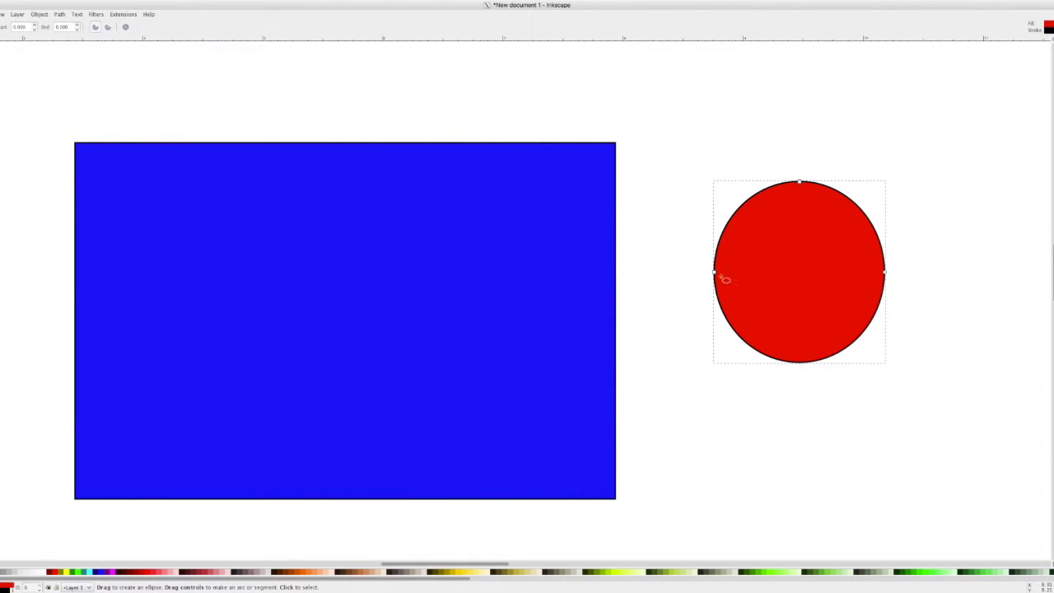
- Widen the red ellipse and make it a pie slice with its arc ending near 283 degrees
{"action": "left_click_drag", "start_coordinate": [719, 277], "coordinate": [697, 273]}
{"action": "left_click_drag", "start_coordinate": [901, 273], "coordinate": [817, 216]}
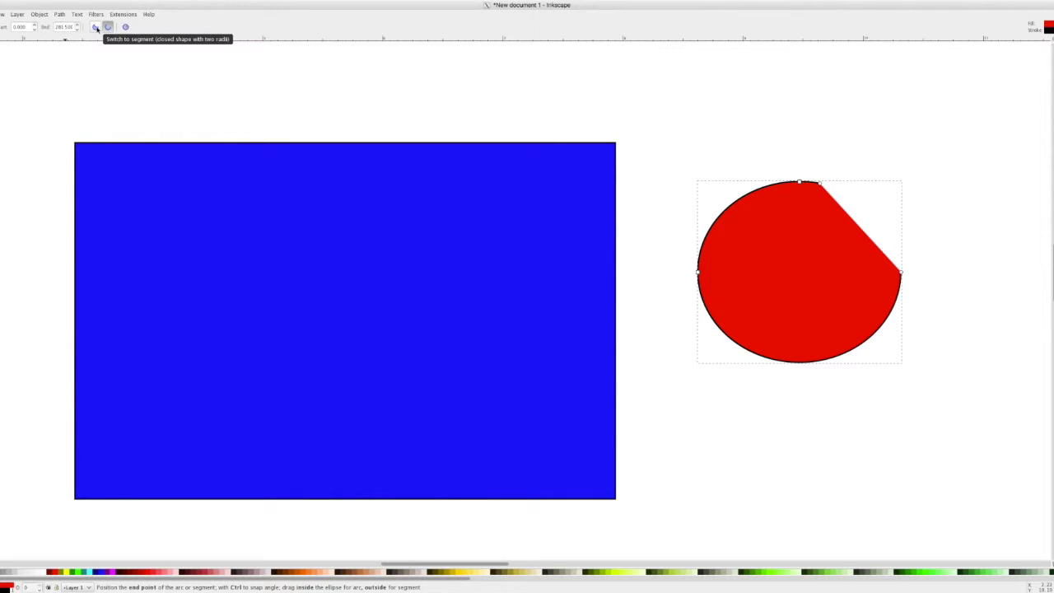
{"action": "left_click", "coordinate": [94, 27]}
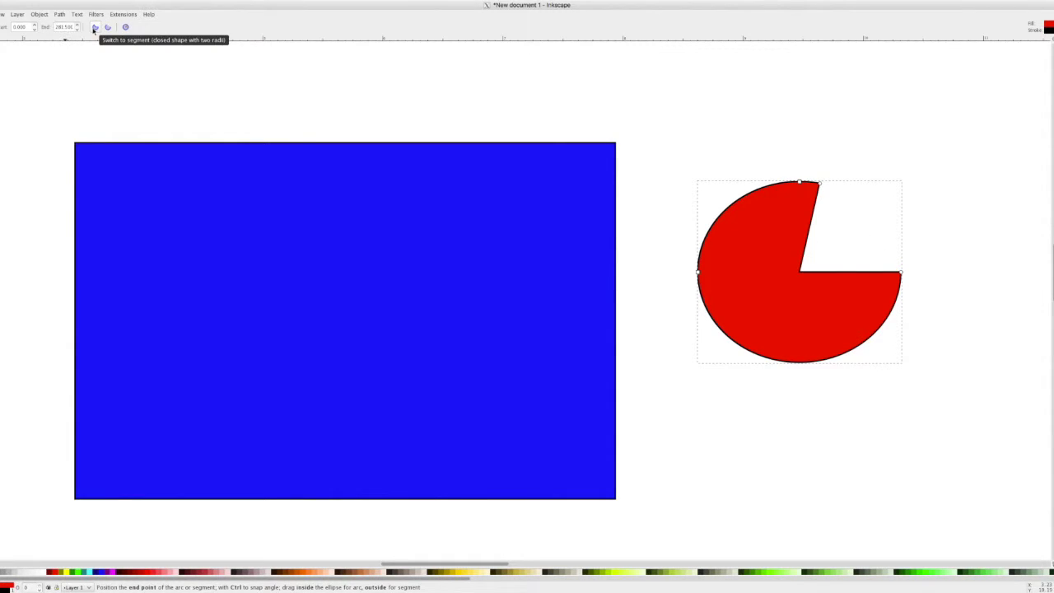
{"action": "mouse_move", "coordinate": [821, 184]}
{"action": "left_mouse_down"}
{"action": "mouse_move", "coordinate": [807, 205]}
{"action": "mouse_move", "coordinate": [806, 182]}
{"action": "left_mouse_up"}
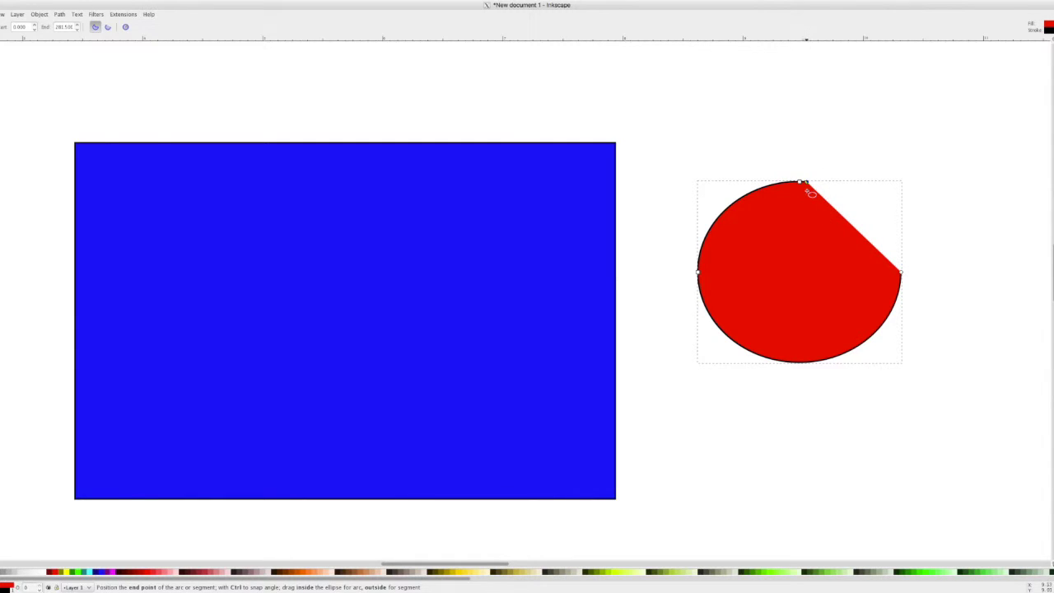
{"action": "left_click", "coordinate": [95, 27]}
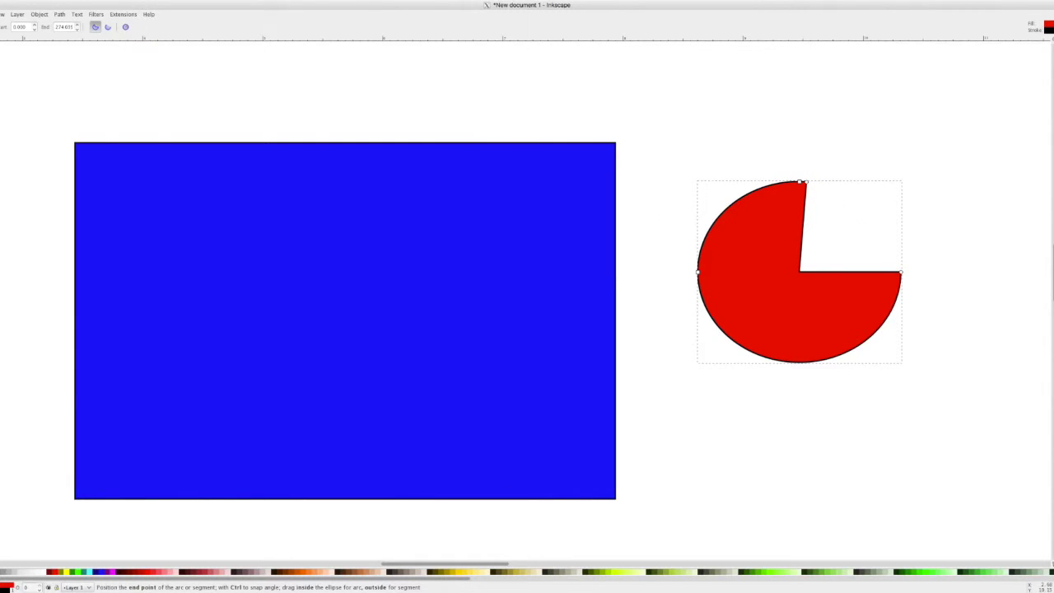
{"action": "left_click", "coordinate": [77, 29]}
{"action": "scroll", "coordinate": [77, 27], "scroll_direction": "up", "scroll_amount": 12}
{"action": "scroll", "coordinate": [77, 28], "scroll_direction": "up", "scroll_amount": 4}
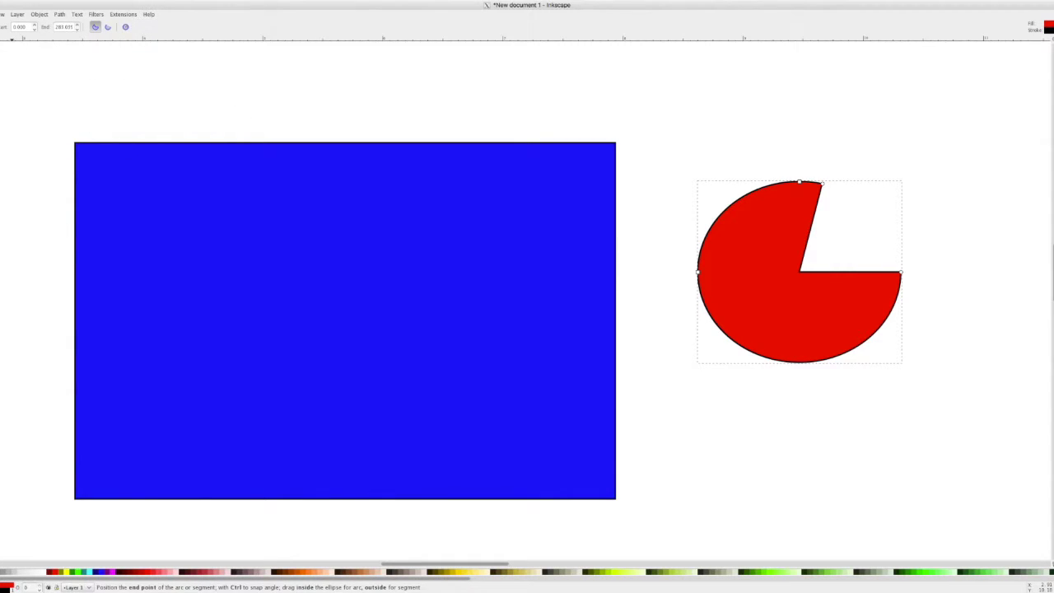
{"action": "key", "text": "s"}
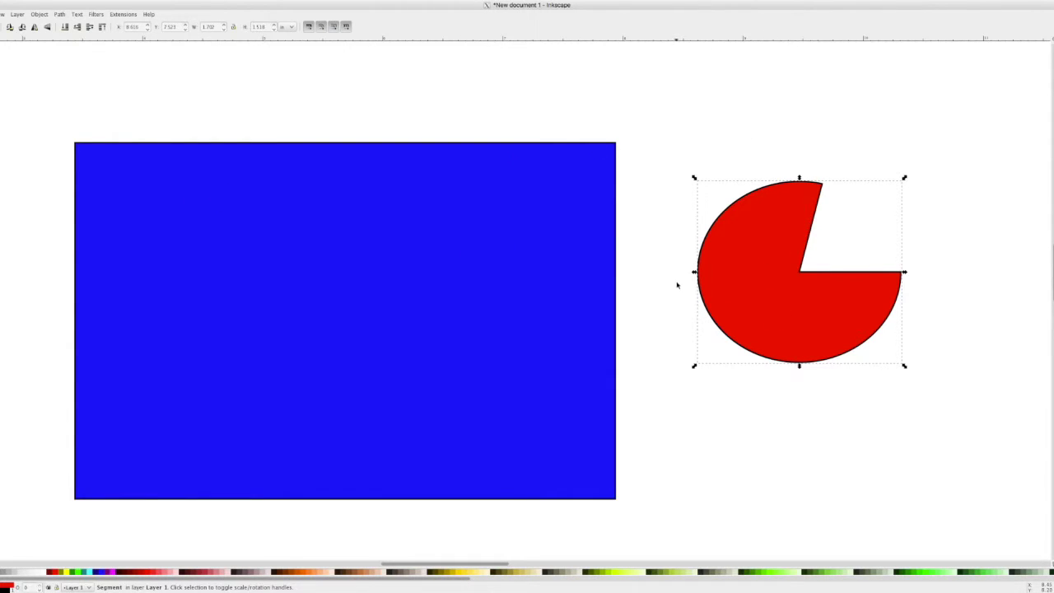
- Nudge the red pie, draw several test rectangles, then undo the latest ones
{"action": "mouse_move", "coordinate": [749, 301]}
{"action": "left_mouse_down"}
{"action": "mouse_move", "coordinate": [678, 336]}
{"action": "mouse_move", "coordinate": [764, 309]}
{"action": "left_mouse_up"}
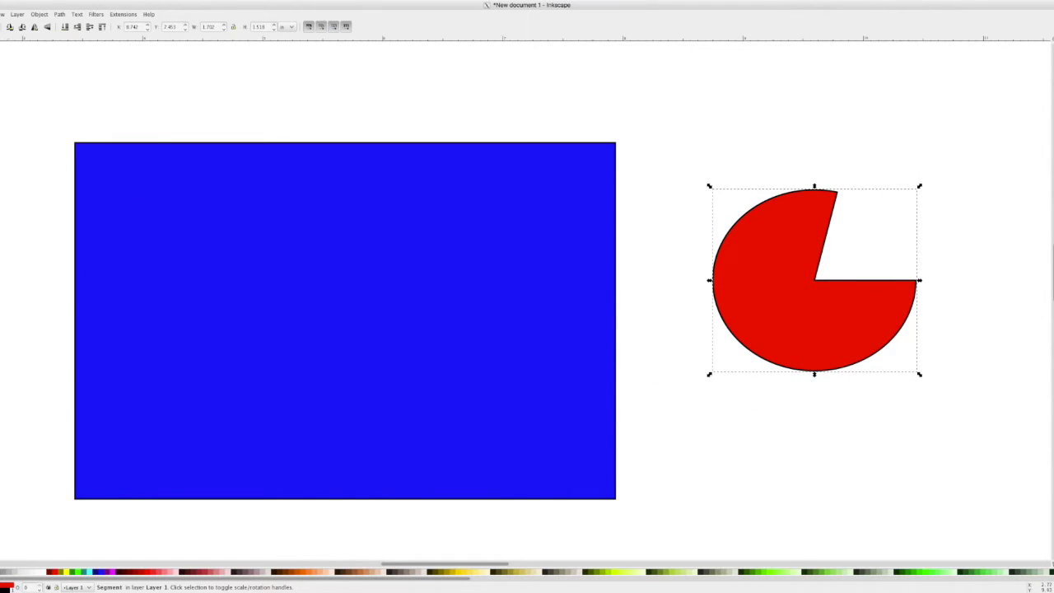
{"action": "key", "text": "r"}
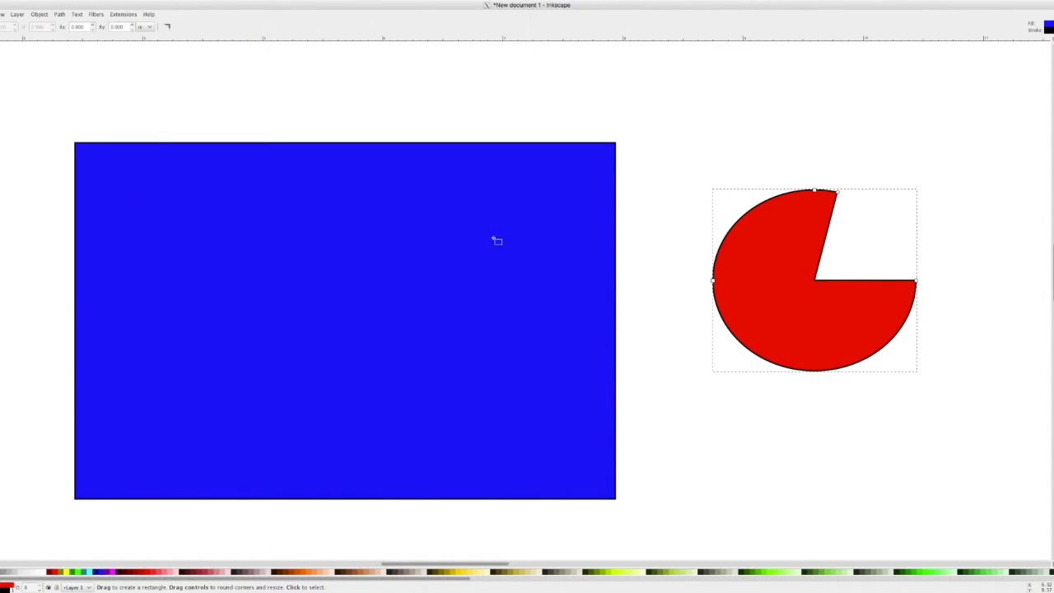
{"action": "mouse_move", "coordinate": [505, 114]}
{"action": "left_mouse_down"}
{"action": "mouse_move", "coordinate": [640, 224]}
{"action": "mouse_move", "coordinate": [730, 260]}
{"action": "left_mouse_up"}
{"action": "left_click_drag", "start_coordinate": [481, 142], "coordinate": [594, 229]}
{"action": "left_click_drag", "start_coordinate": [672, 323], "coordinate": [512, 206]}
{"action": "left_click_drag", "start_coordinate": [404, 104], "coordinate": [552, 284]}
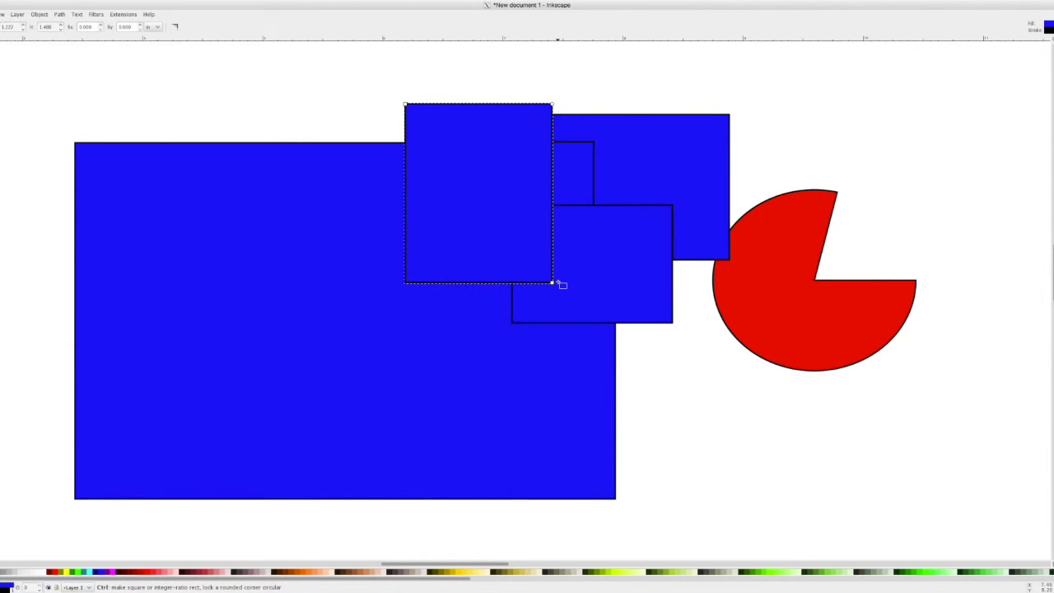
{"action": "key", "text": "ctrl+z"}
{"action": "key", "text": "ctrl+z"}
{"action": "key", "text": "ctrl+z"}
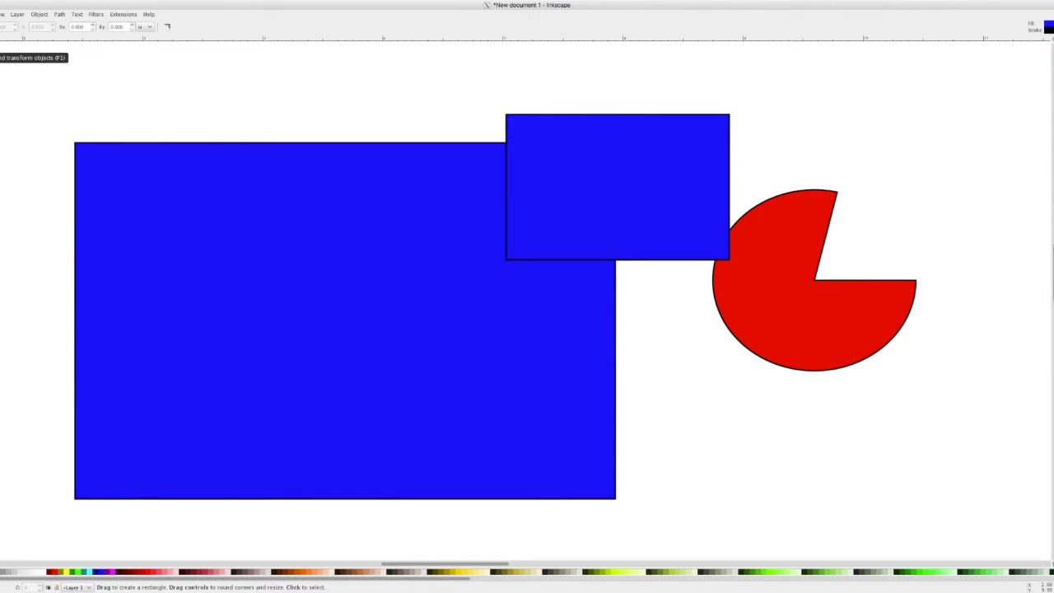
- Delete the small blue rectangle and try selecting the shapes by click, marquee and Ctrl+A
{"action": "key", "text": "F1"}
{"action": "left_click", "coordinate": [785, 284]}
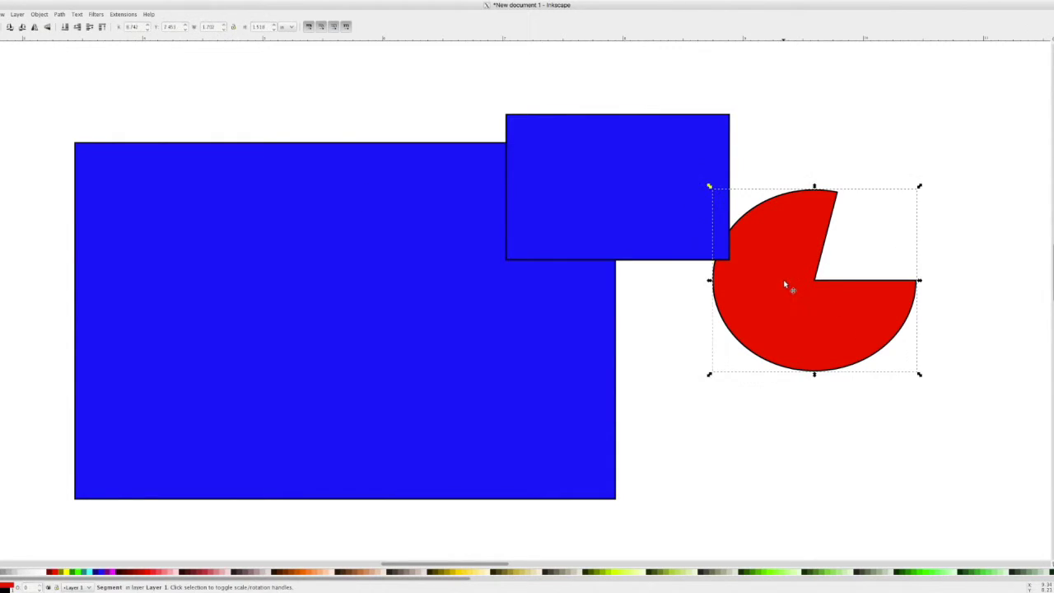
{"action": "left_click", "coordinate": [690, 239]}
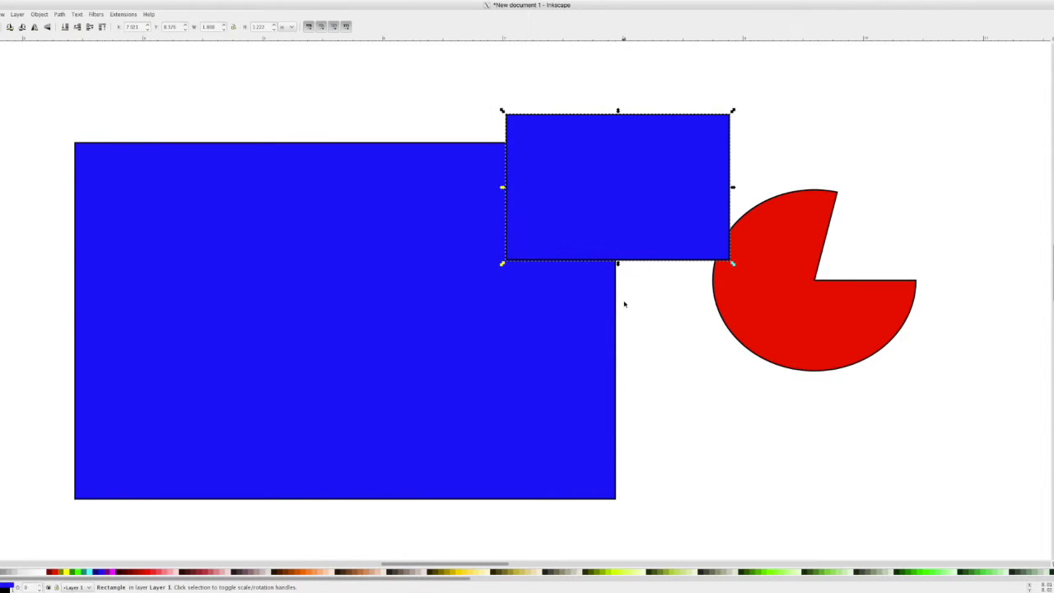
{"action": "key", "text": "Delete"}
{"action": "left_click", "coordinate": [552, 307]}
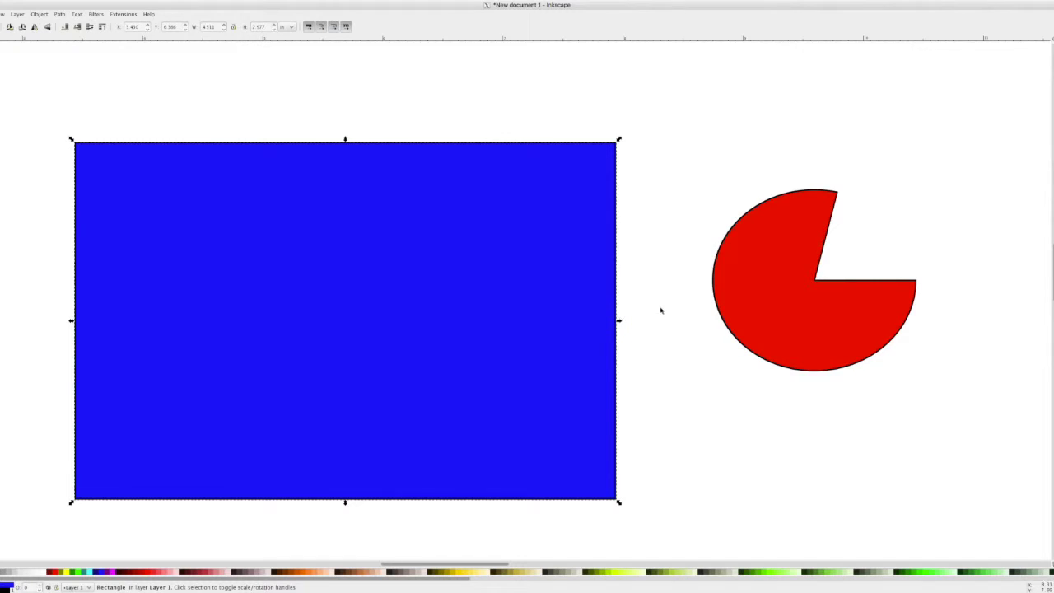
{"action": "left_click_drag", "start_coordinate": [941, 525], "coordinate": [50, 104]}
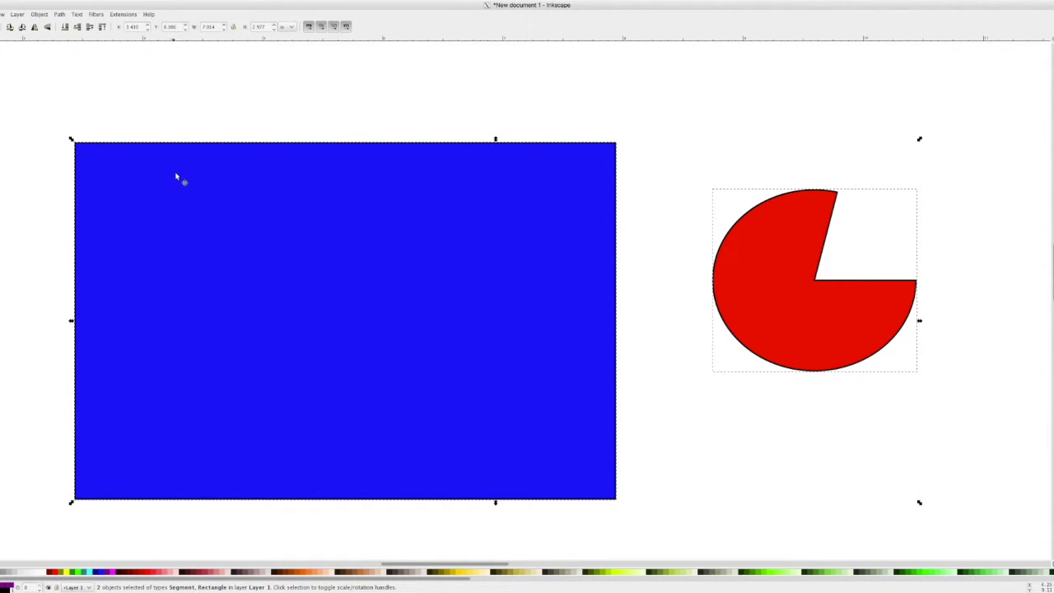
{"action": "left_click", "coordinate": [696, 411]}
{"action": "key", "text": "ctrl+a"}
{"action": "left_click", "coordinate": [698, 416]}
- Delete the red pie and the large blue rectangle, leaving the page empty
{"action": "left_click", "coordinate": [756, 340]}
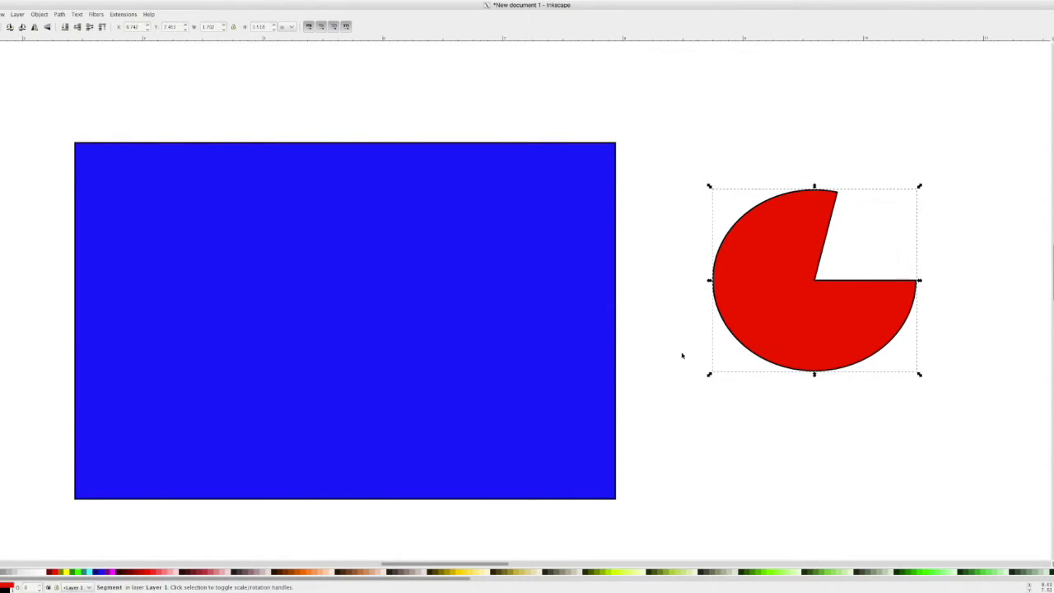
{"action": "key", "text": "Delete"}
{"action": "left_click", "coordinate": [452, 382]}
{"action": "key", "text": "Delete"}
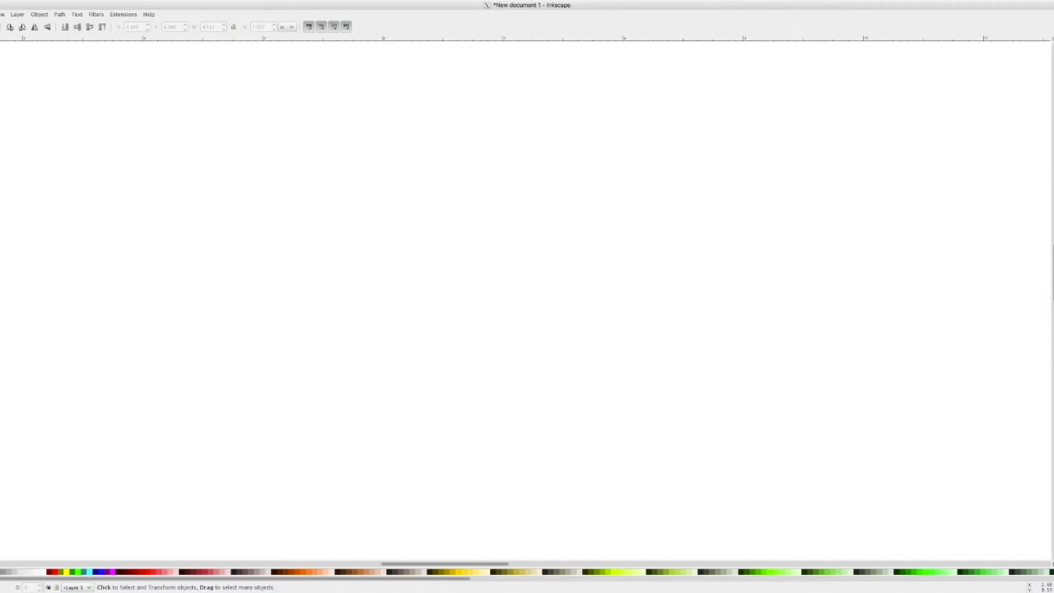
{"action": "key", "text": "F9"}
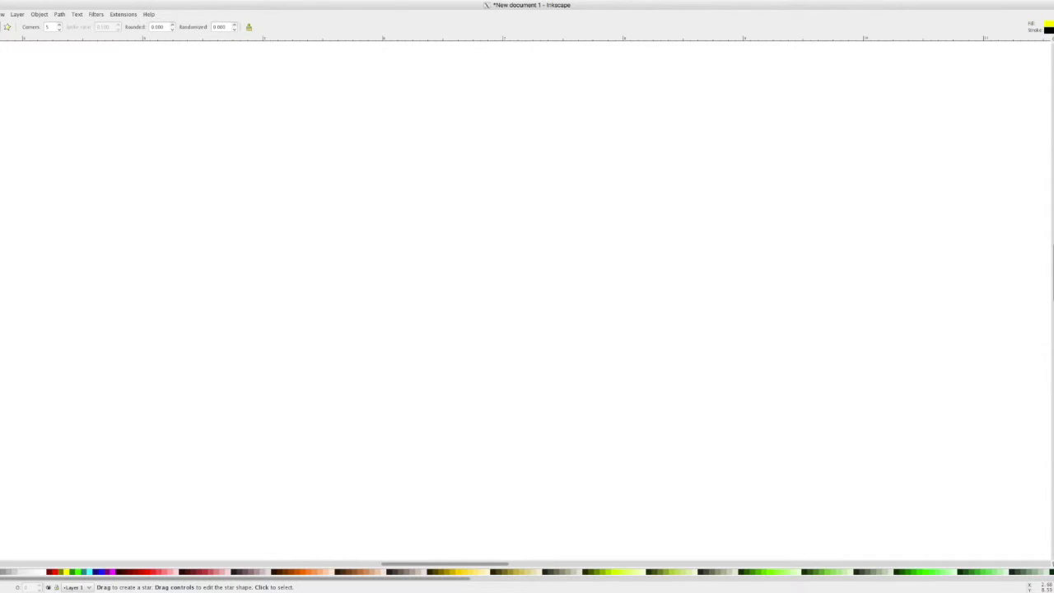
- Draw a yellow star with slimmer spikes, 0.140 rounding, 11 corners and randomization
{"action": "left_click_drag", "start_coordinate": [278, 199], "coordinate": [350, 301]}
{"action": "left_click_drag", "start_coordinate": [274, 244], "coordinate": [290, 241]}
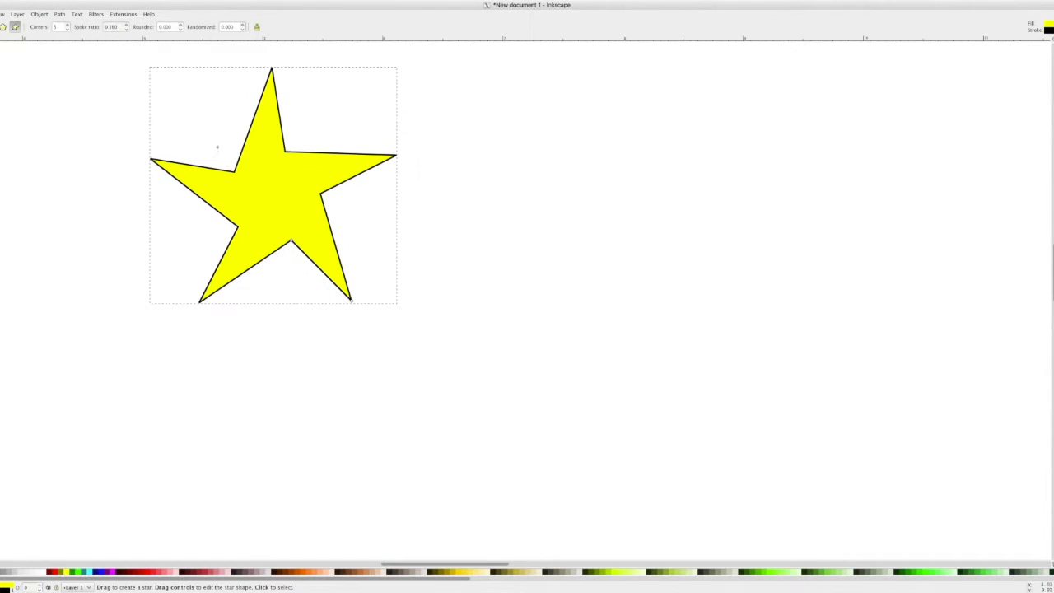
{"action": "left_click", "coordinate": [181, 26]}
{"action": "left_click", "coordinate": [181, 25]}
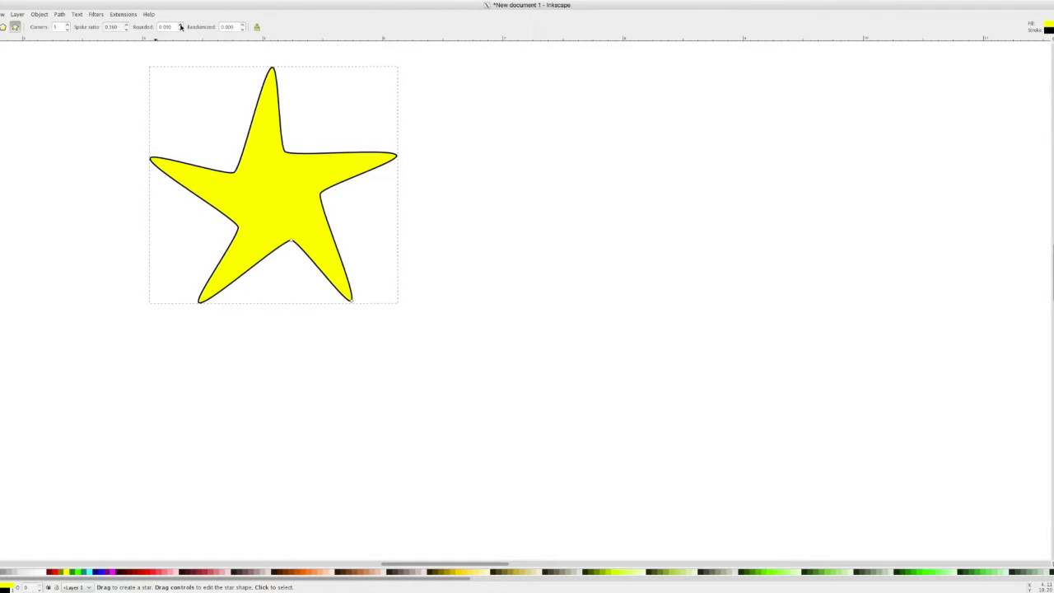
{"action": "left_click", "coordinate": [67, 25]}
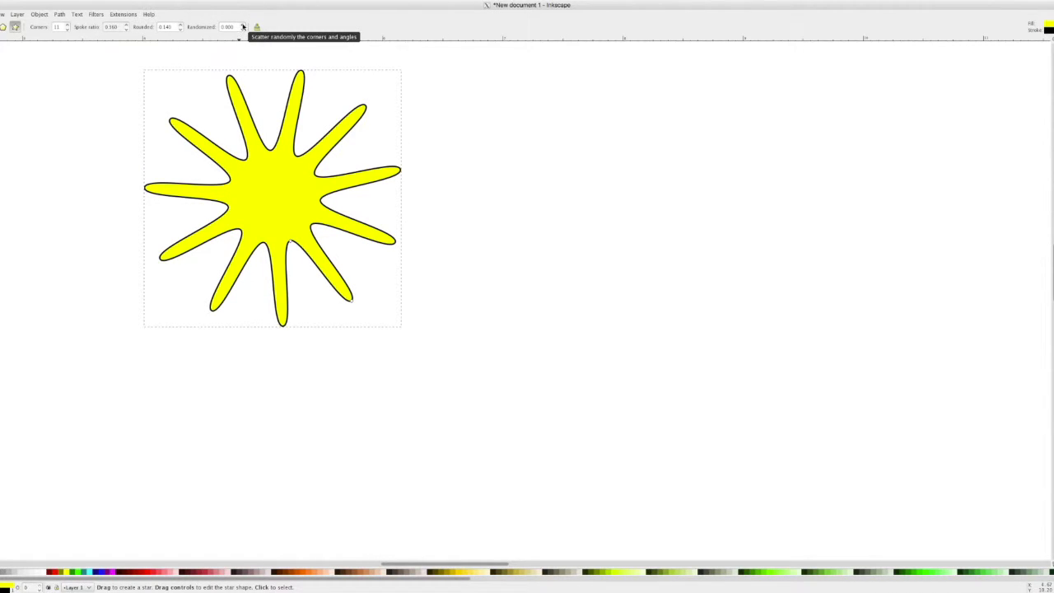
{"action": "left_click", "coordinate": [243, 27]}
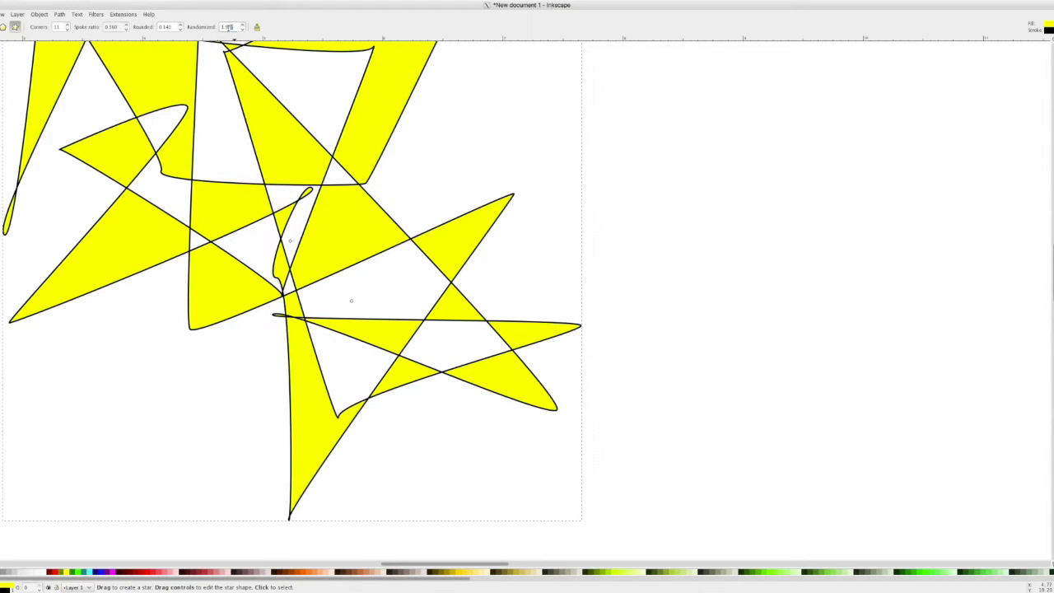
- Adjust the randomized star's corner count with the Corners spin arrows
{"action": "left_click", "coordinate": [69, 24]}
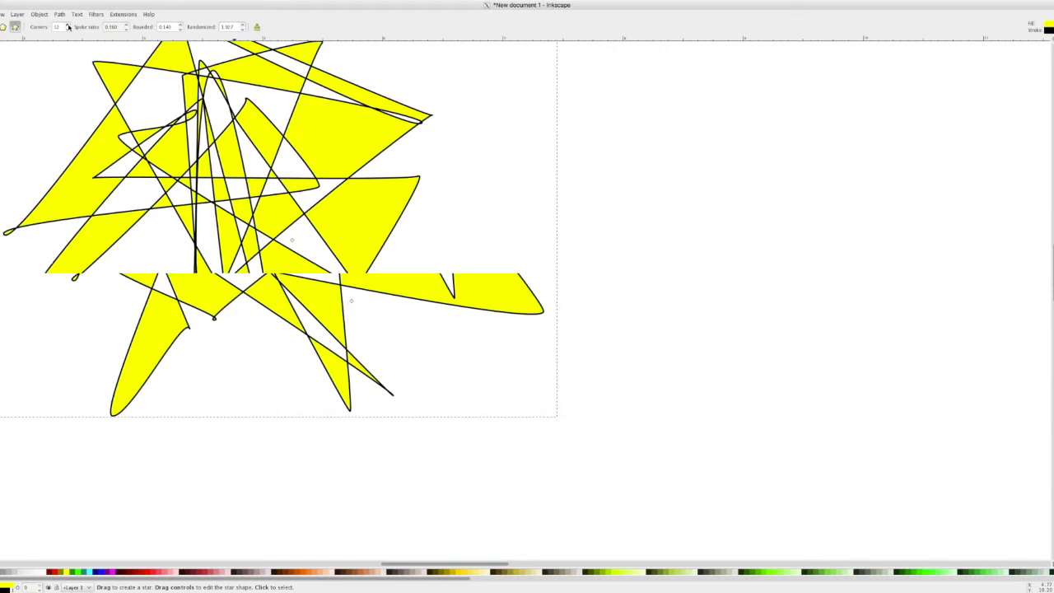
{"action": "left_click", "coordinate": [69, 25]}
{"action": "left_click", "coordinate": [68, 25]}
{"action": "left_click", "coordinate": [69, 26]}
{"action": "left_click", "coordinate": [68, 27]}
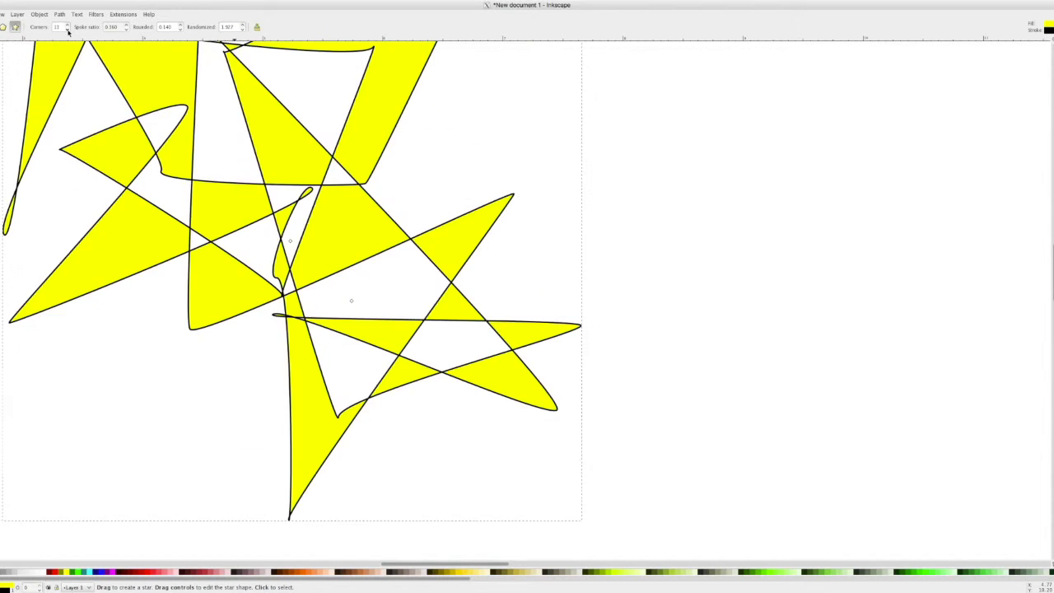
{"action": "left_click", "coordinate": [69, 26]}
- Reset randomization and rounding to 0, widen the spikes, and switch the star to a polygon
{"action": "double_click", "coordinate": [236, 27]}
{"action": "key", "text": "Return"}
{"action": "double_click", "coordinate": [169, 27]}
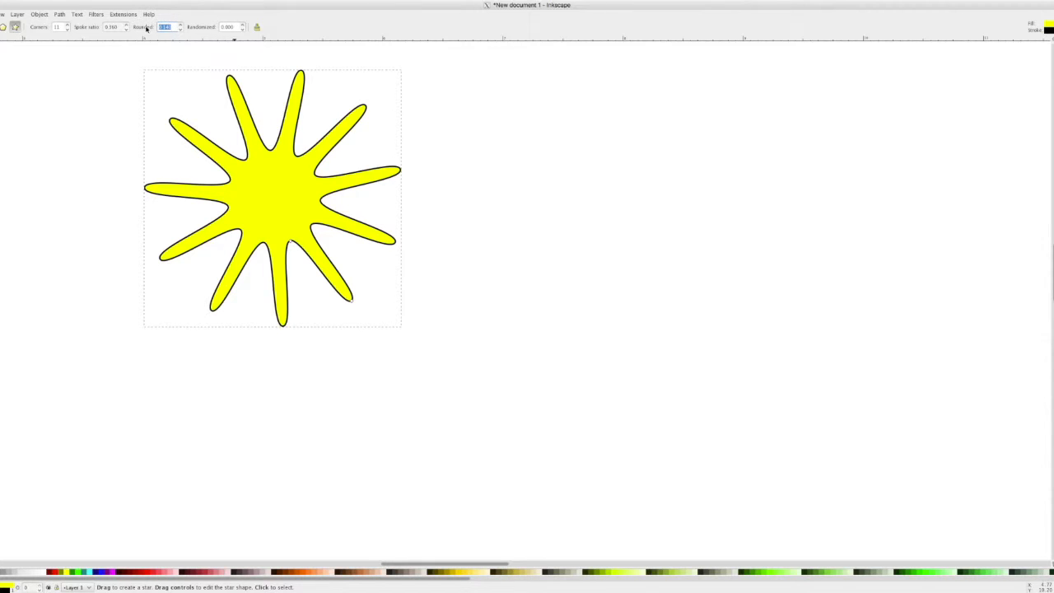
{"action": "type", "text": "0"}
{"action": "key", "text": "Return"}
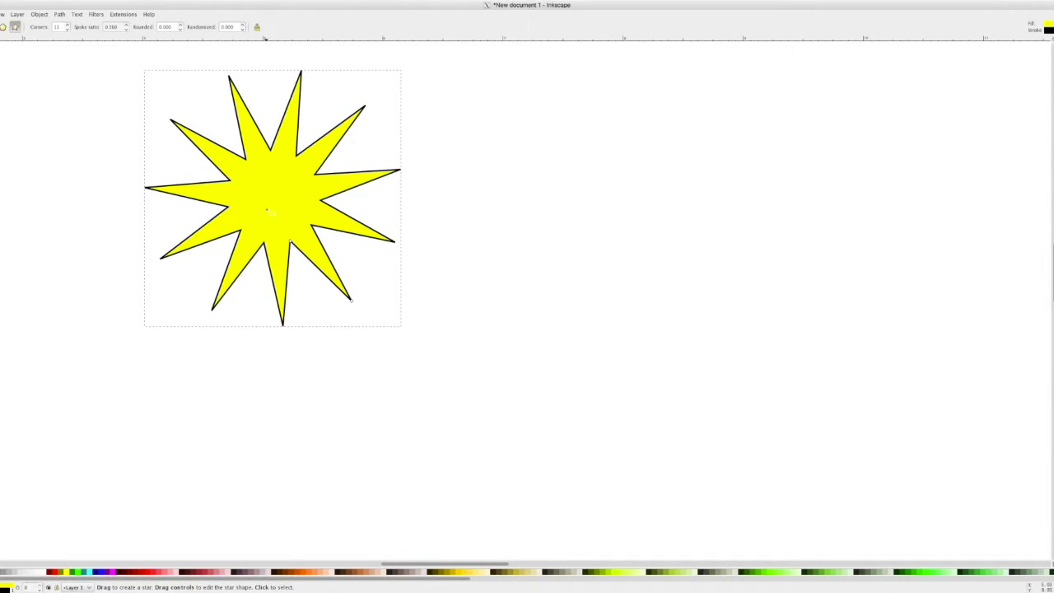
{"action": "left_click_drag", "start_coordinate": [290, 242], "coordinate": [288, 245]}
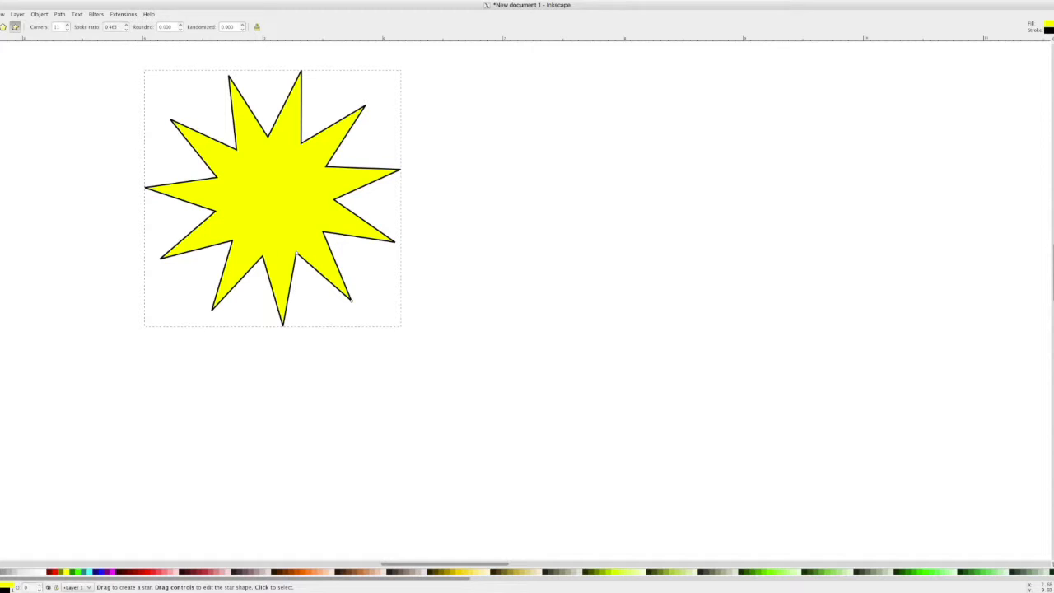
{"action": "left_click", "coordinate": [3, 26]}
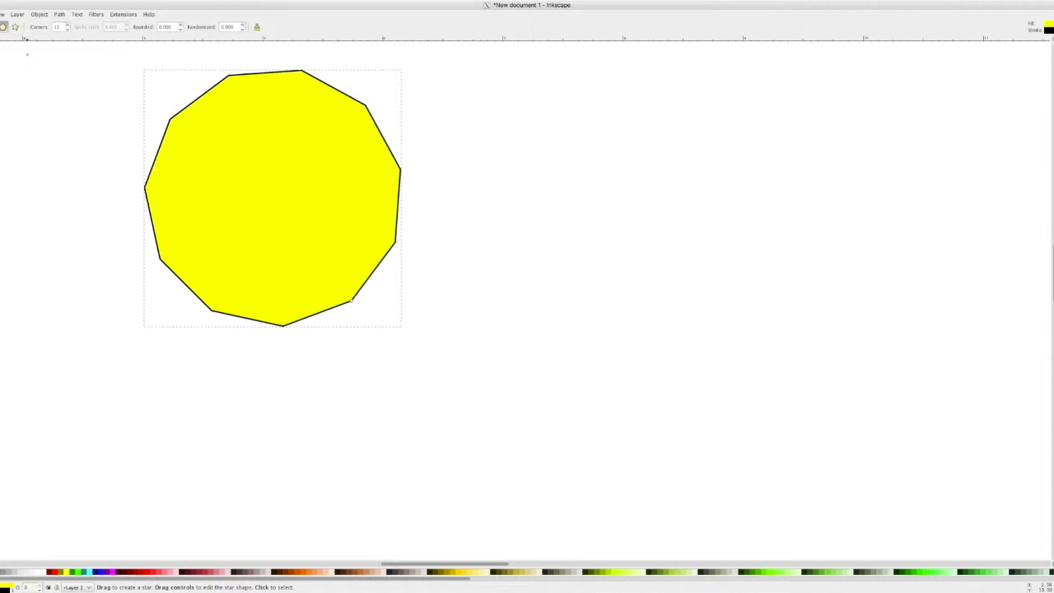
- Lower the polygon's corners down to a triangle, then raise them to 10
{"action": "left_click", "coordinate": [68, 29]}
{"action": "left_click", "coordinate": [67, 30]}
{"action": "left_click", "coordinate": [68, 29]}
{"action": "left_click", "coordinate": [68, 30]}
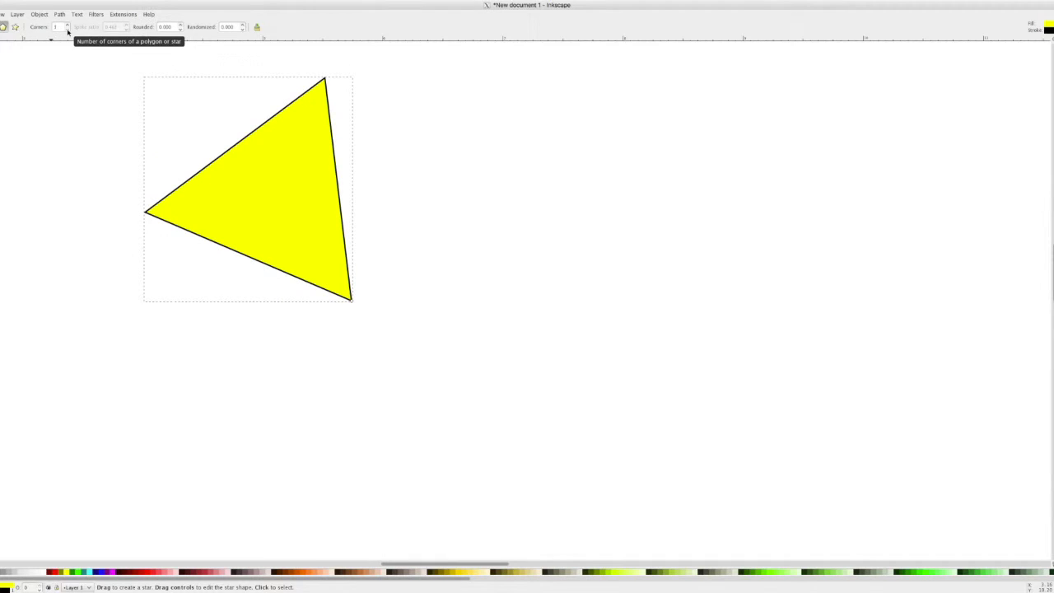
{"action": "left_click", "coordinate": [67, 26]}
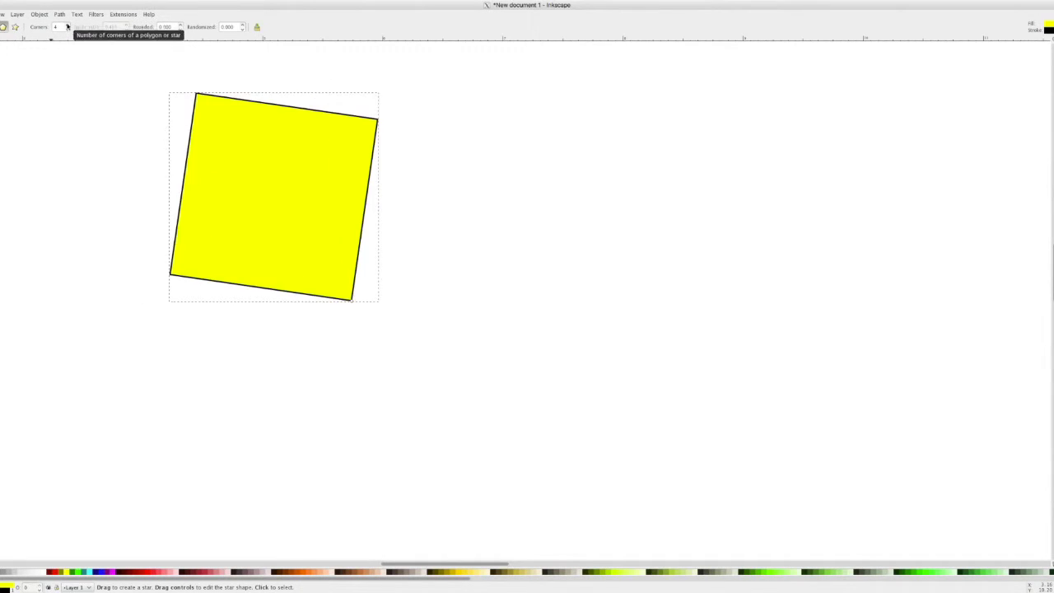
{"action": "left_click", "coordinate": [68, 26]}
{"action": "left_click", "coordinate": [67, 25]}
{"action": "left_click", "coordinate": [68, 26]}
{"action": "left_click", "coordinate": [68, 26]}
{"action": "left_click", "coordinate": [67, 26]}
{"action": "left_click", "coordinate": [67, 26]}
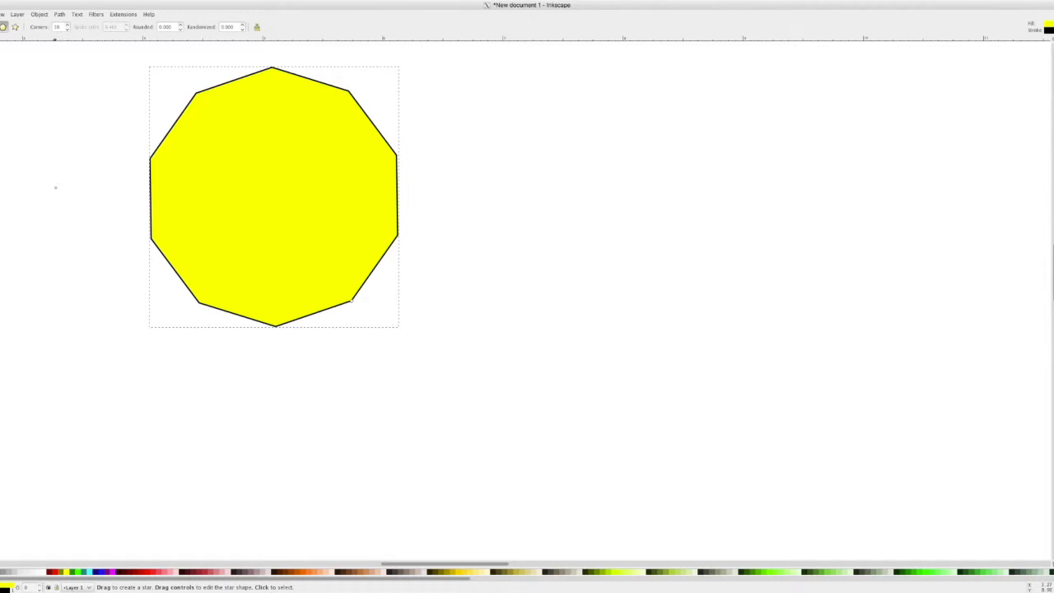
- Write 'Jeff' twice with the Pencil and once with a thick Calligraphy stroke
{"action": "key", "text": "p"}
{"action": "mouse_move", "coordinate": [556, 364]}
{"action": "left_mouse_down"}
{"action": "mouse_move", "coordinate": [548, 327]}
{"action": "mouse_move", "coordinate": [557, 380]}
{"action": "mouse_move", "coordinate": [579, 361]}
{"action": "mouse_move", "coordinate": [583, 336]}
{"action": "mouse_move", "coordinate": [584, 388]}
{"action": "mouse_move", "coordinate": [581, 374]}
{"action": "mouse_move", "coordinate": [607, 347]}
{"action": "mouse_move", "coordinate": [604, 374]}
{"action": "left_mouse_up"}
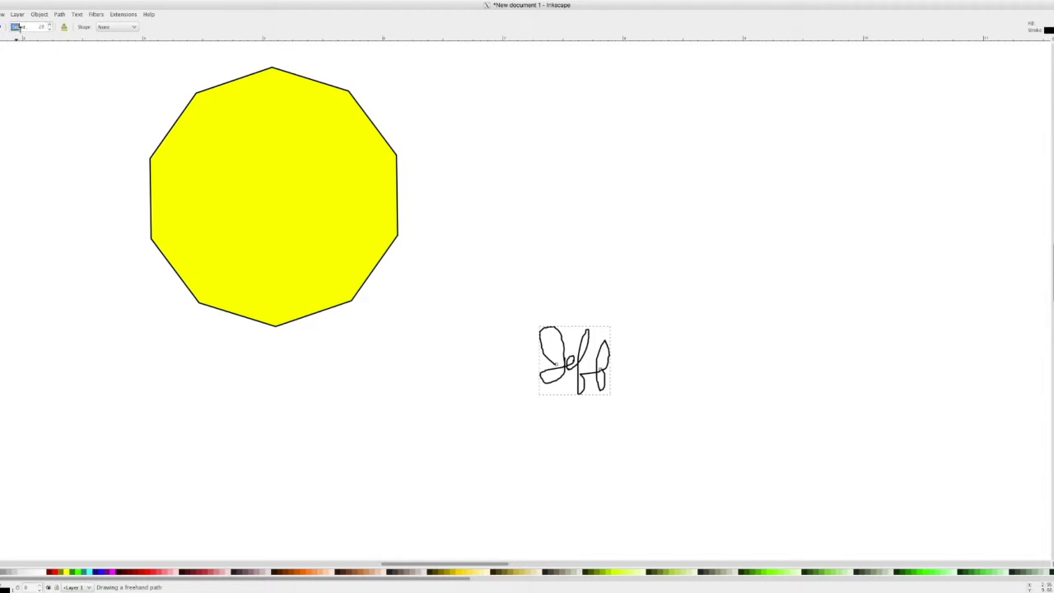
{"action": "mouse_move", "coordinate": [607, 202]}
{"action": "left_mouse_down"}
{"action": "mouse_move", "coordinate": [650, 199]}
{"action": "mouse_move", "coordinate": [651, 174]}
{"action": "mouse_move", "coordinate": [641, 219]}
{"action": "mouse_move", "coordinate": [641, 207]}
{"action": "mouse_move", "coordinate": [665, 193]}
{"action": "mouse_move", "coordinate": [662, 233]}
{"action": "mouse_move", "coordinate": [666, 208]}
{"action": "mouse_move", "coordinate": [693, 196]}
{"action": "left_mouse_up"}
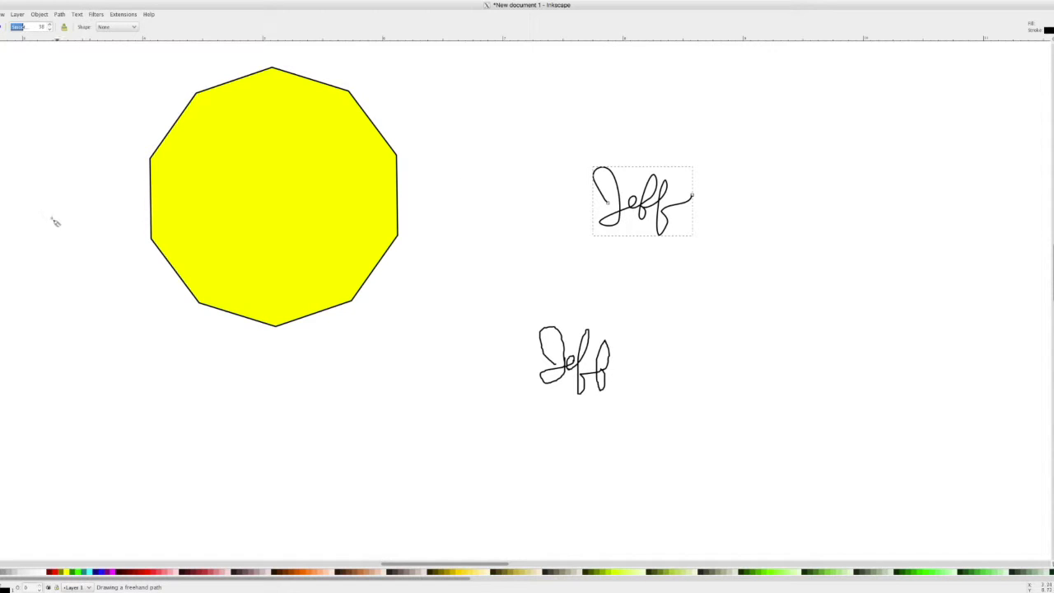
{"action": "left_click", "coordinate": [0, 230]}
{"action": "mouse_move", "coordinate": [779, 353]}
{"action": "left_mouse_down"}
{"action": "mouse_move", "coordinate": [765, 370]}
{"action": "mouse_move", "coordinate": [800, 345]}
{"action": "mouse_move", "coordinate": [812, 377]}
{"action": "mouse_move", "coordinate": [853, 325]}
{"action": "mouse_move", "coordinate": [838, 378]}
{"action": "mouse_move", "coordinate": [863, 349]}
{"action": "left_mouse_up"}
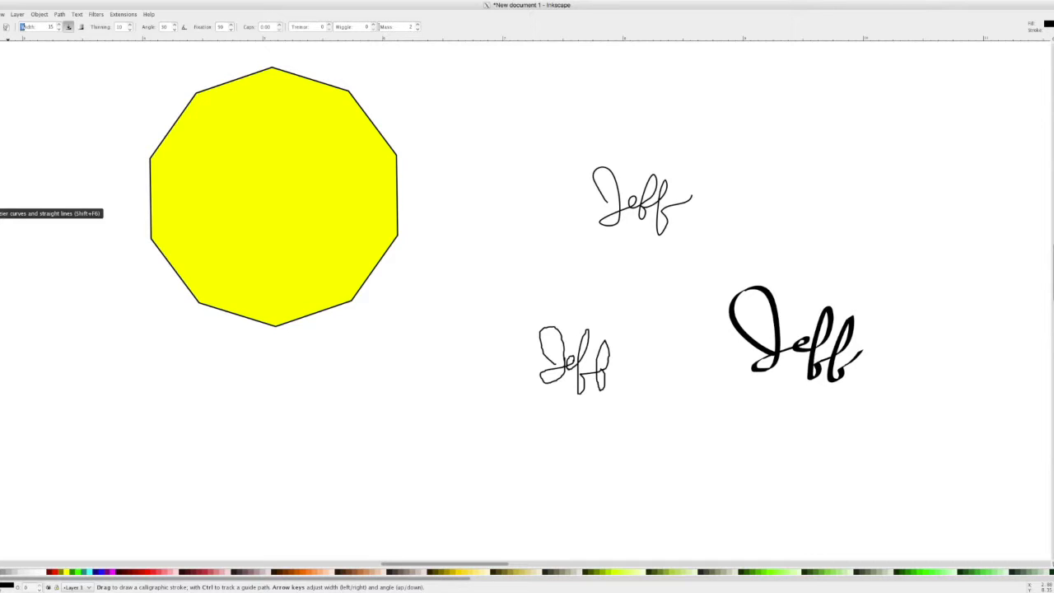
{"action": "left_click", "coordinate": [2, 199]}
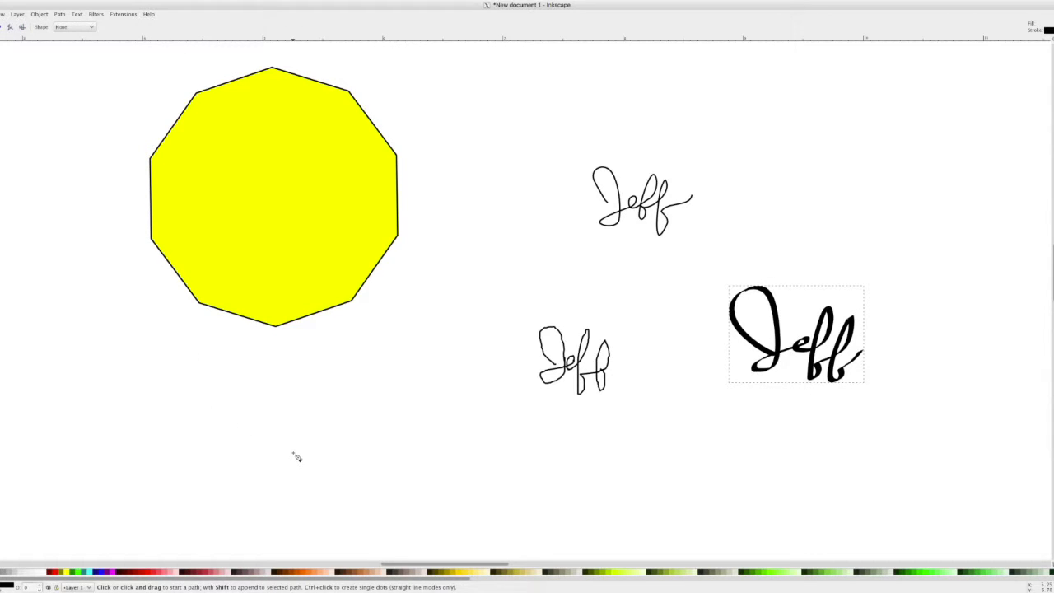
- Pen a closed, curved teardrop outline below the polygon, then select all five drawings
{"action": "left_click", "coordinate": [255, 453]}
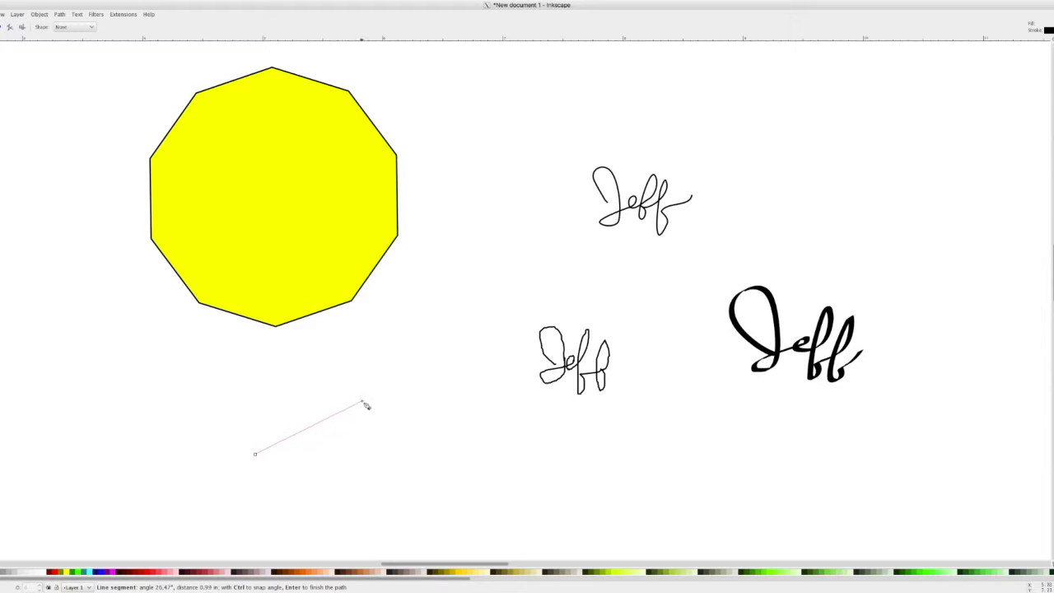
{"action": "left_click_drag", "start_coordinate": [434, 374], "coordinate": [430, 521]}
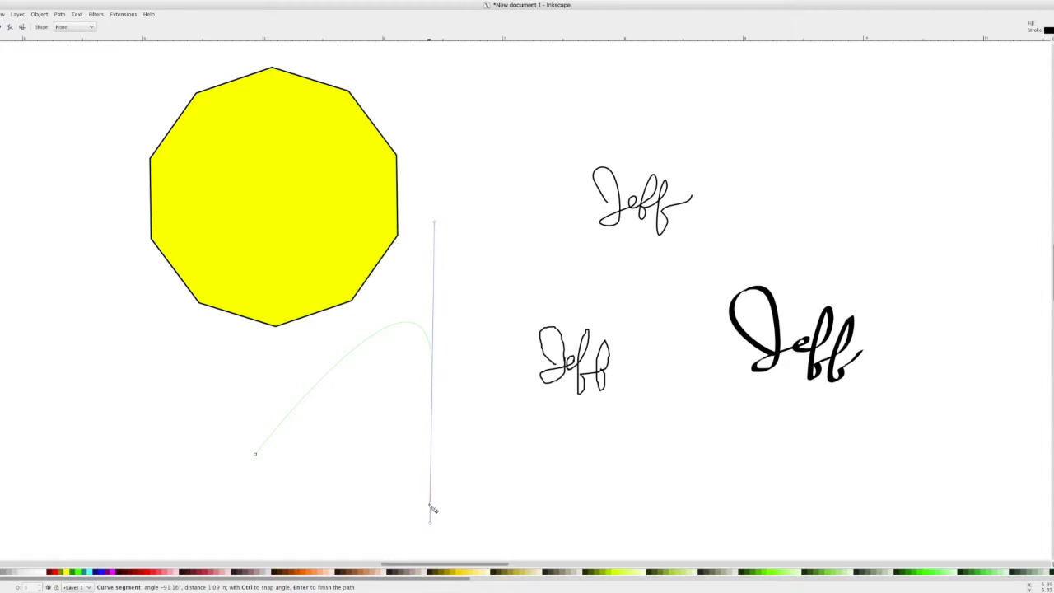
{"action": "right_click", "coordinate": [429, 496]}
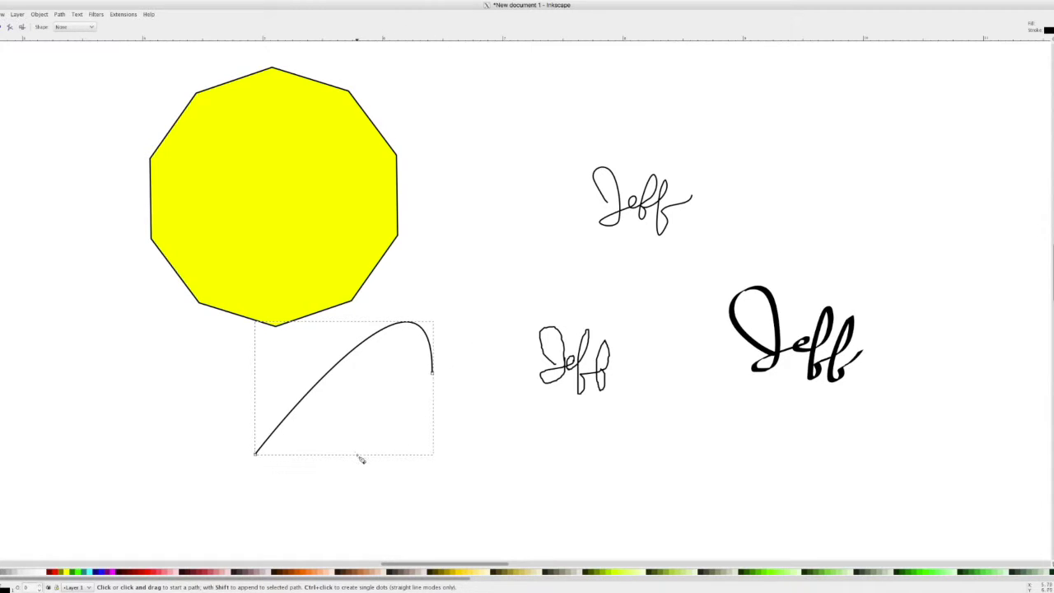
{"action": "left_click", "coordinate": [256, 456]}
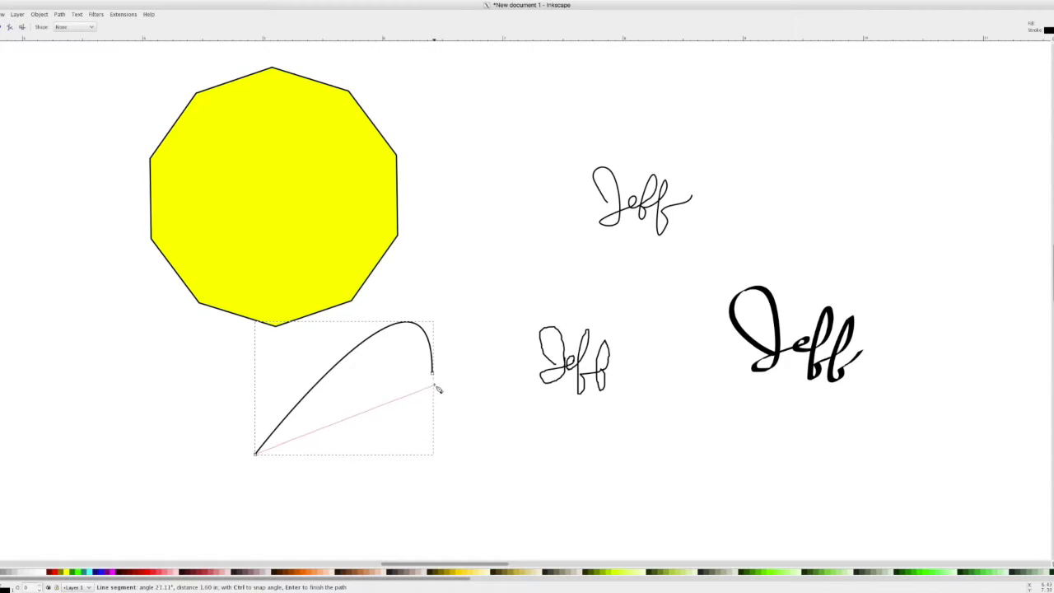
{"action": "left_click_drag", "start_coordinate": [433, 376], "coordinate": [298, 299]}
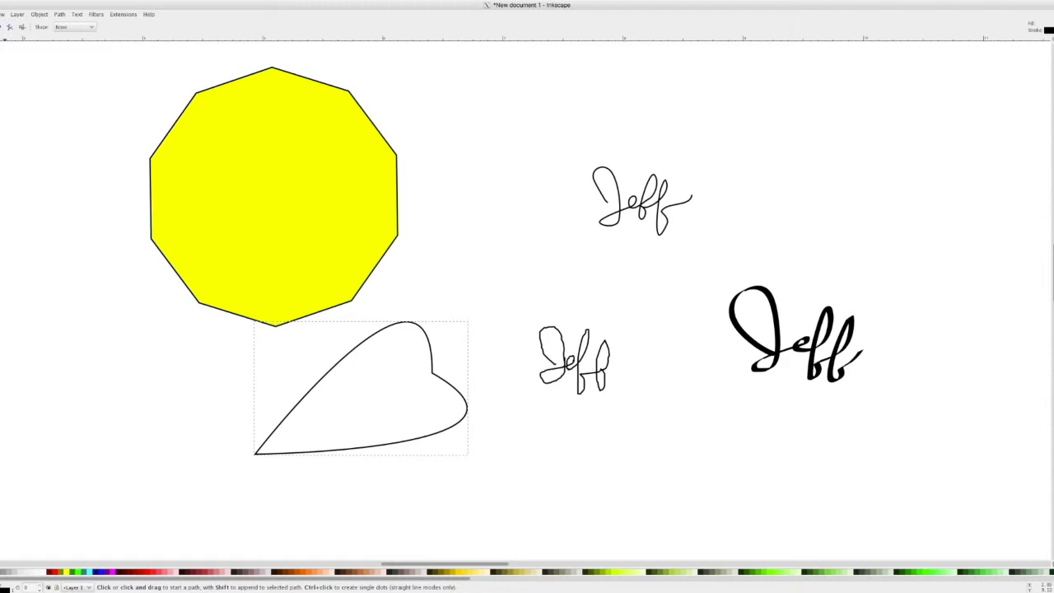
{"action": "key", "text": "s"}
{"action": "left_click_drag", "start_coordinate": [67, 63], "coordinate": [887, 516]}
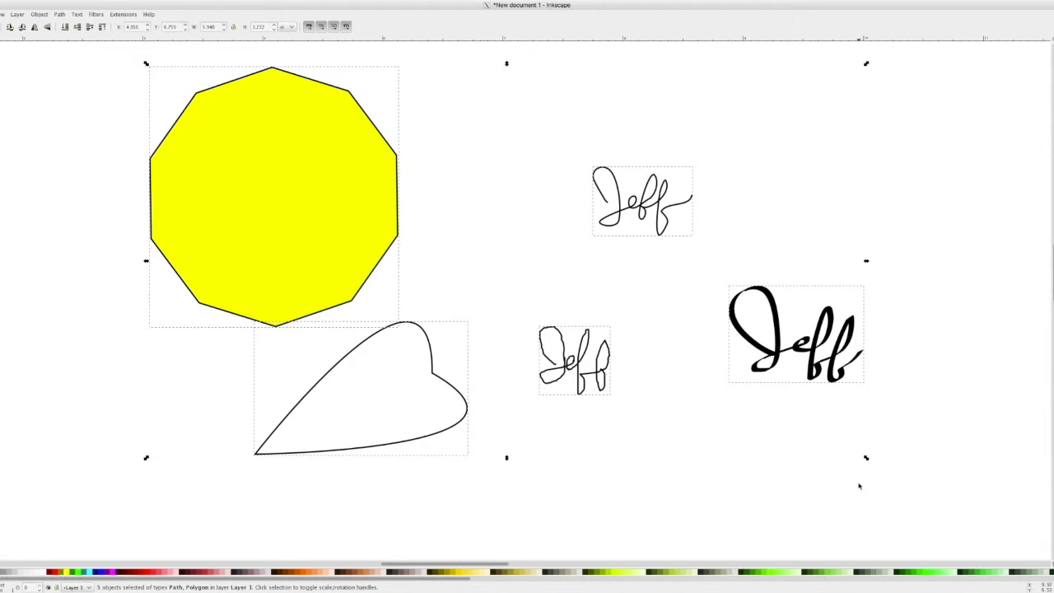
- Delete all drawings and draw two overlapping red circles, closing the first arc to 360
{"action": "key", "text": "Delete"}
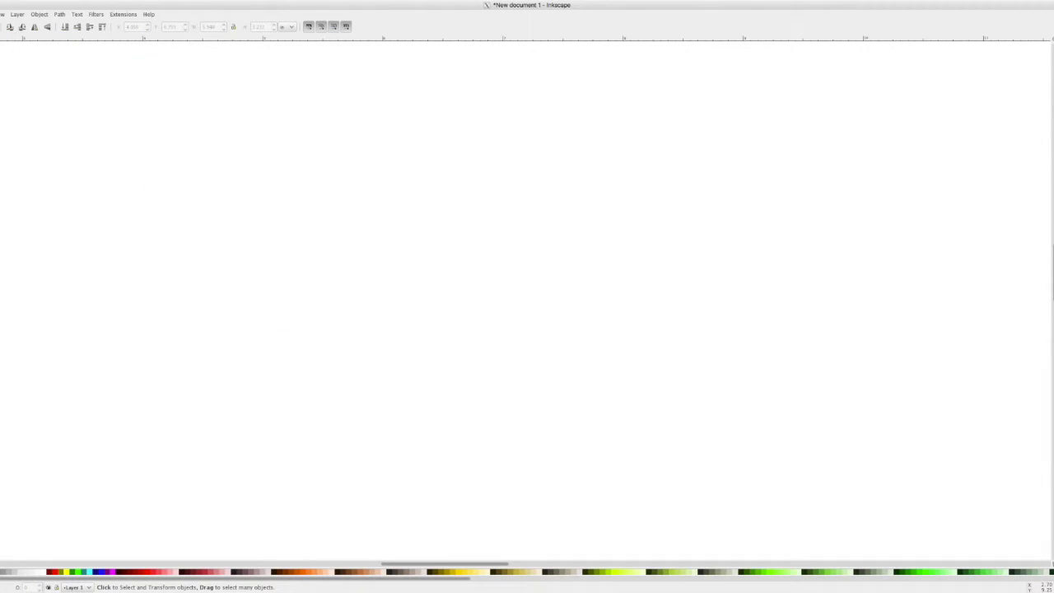
{"action": "key", "text": "e"}
{"action": "left_click_drag", "start_coordinate": [232, 191], "coordinate": [322, 282]}
{"action": "left_click_drag", "start_coordinate": [55, 28], "coordinate": [82, 27]}
{"action": "type", "text": "0"}
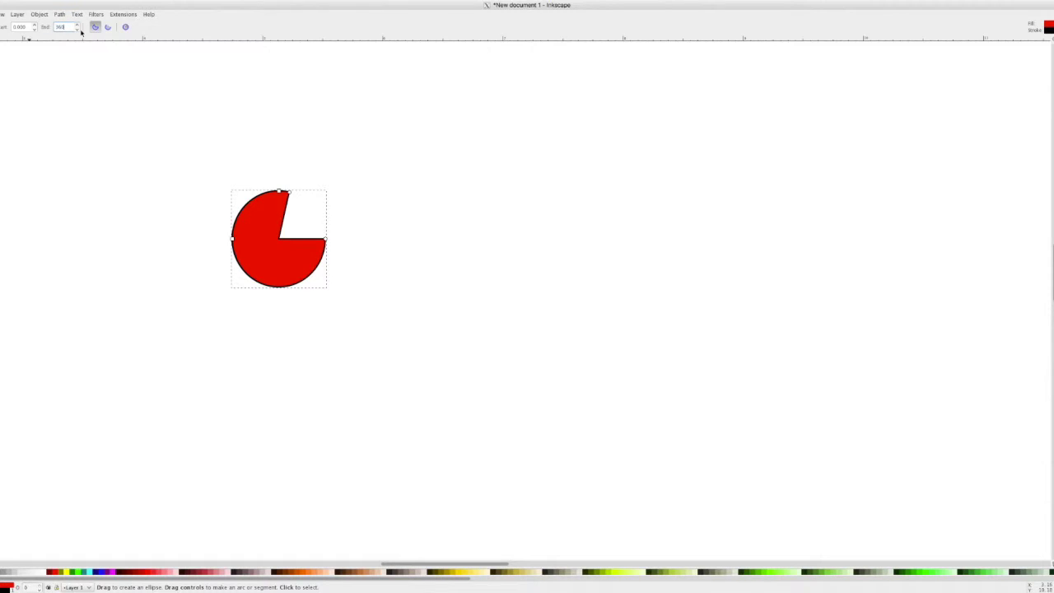
{"action": "key", "text": "Return"}
{"action": "left_click_drag", "start_coordinate": [396, 192], "coordinate": [292, 290]}
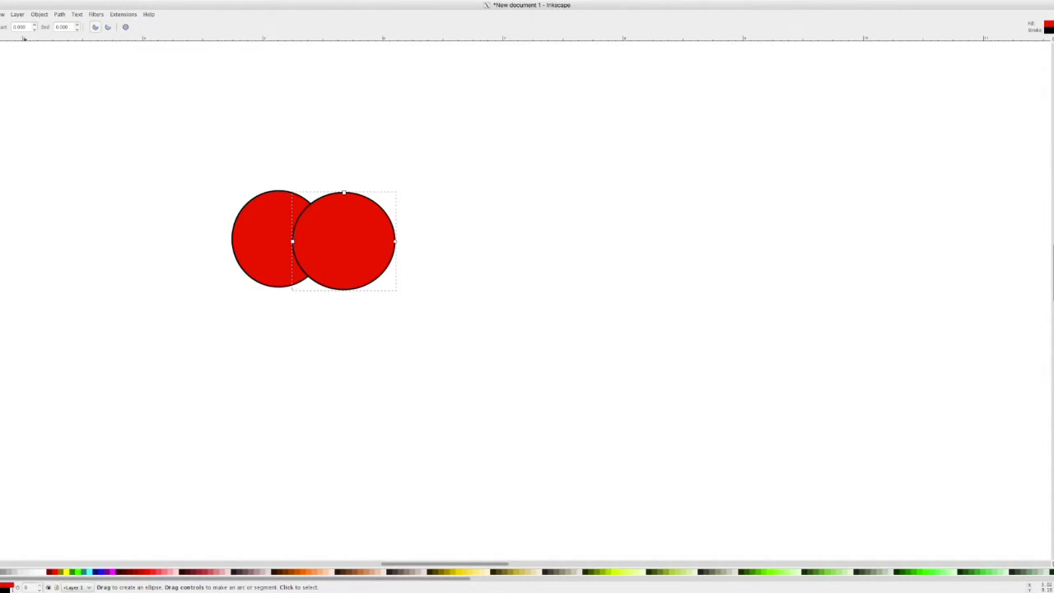
{"action": "key", "text": "shift+F9"}
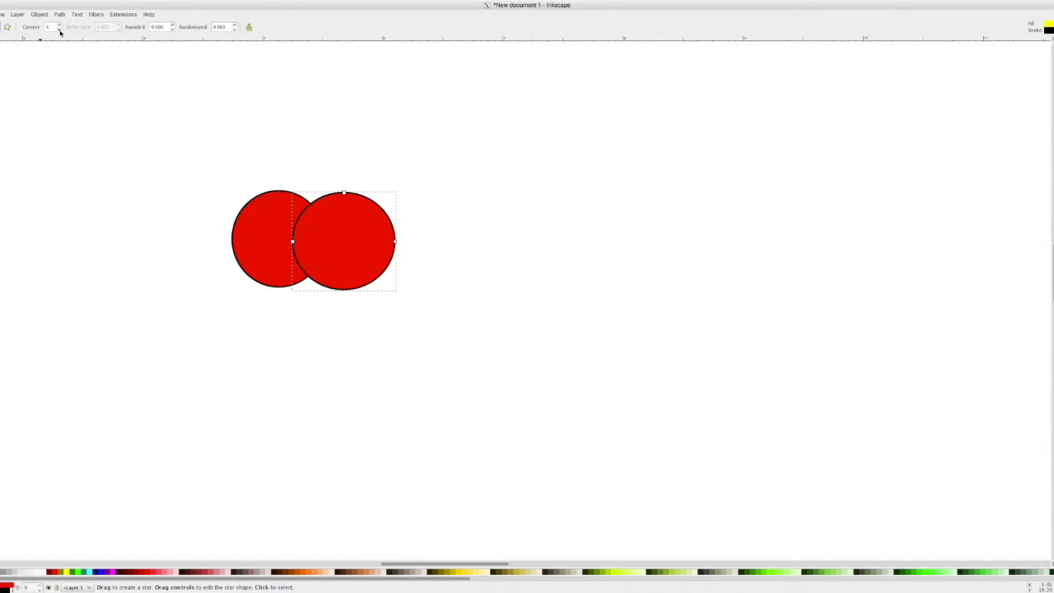
- Draw a yellow triangle and move it beneath the two red circles
{"action": "left_click_drag", "start_coordinate": [252, 270], "coordinate": [252, 335]}
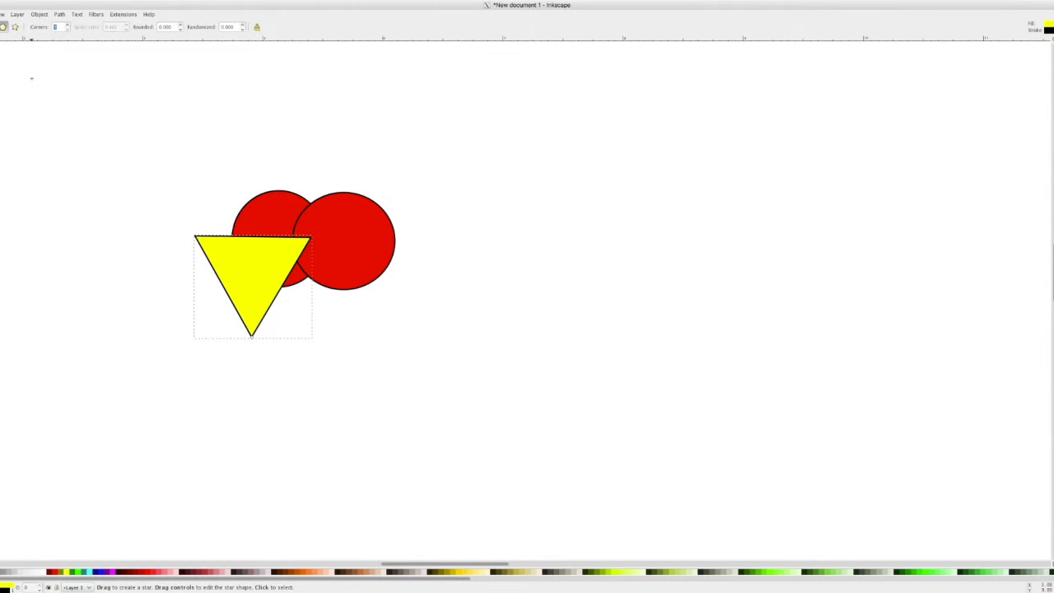
{"action": "key", "text": "F1"}
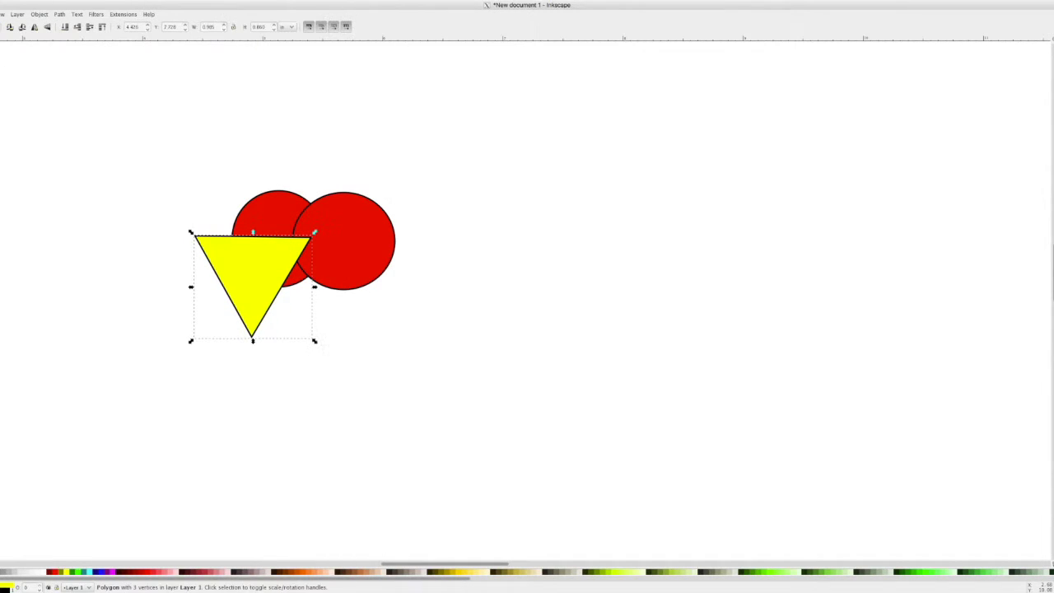
{"action": "left_click_drag", "start_coordinate": [265, 285], "coordinate": [313, 317]}
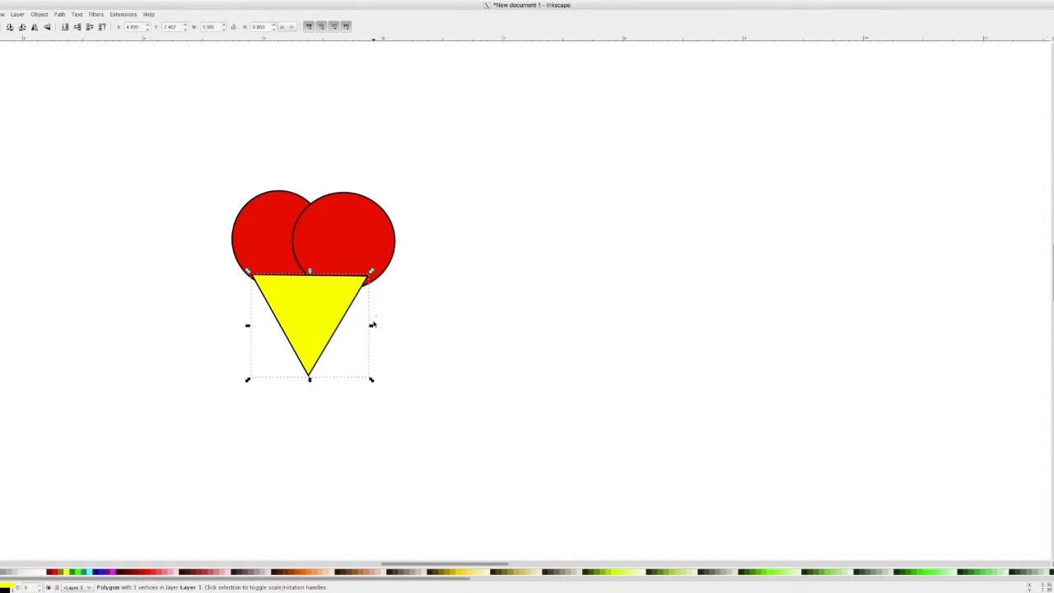
{"action": "left_click_drag", "start_coordinate": [318, 325], "coordinate": [309, 319]}
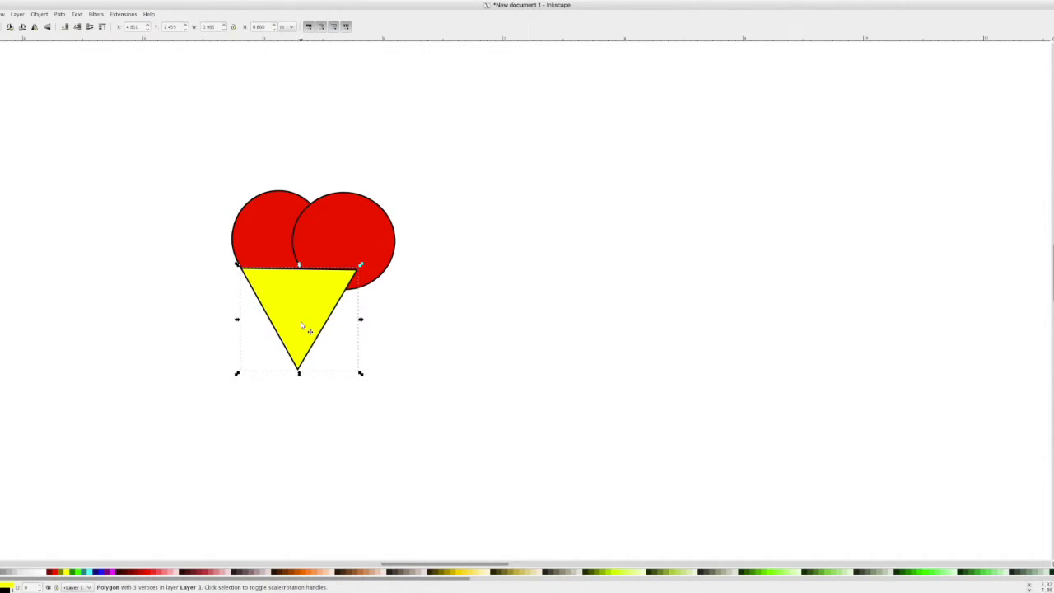
{"action": "left_click_drag", "start_coordinate": [302, 325], "coordinate": [390, 322]}
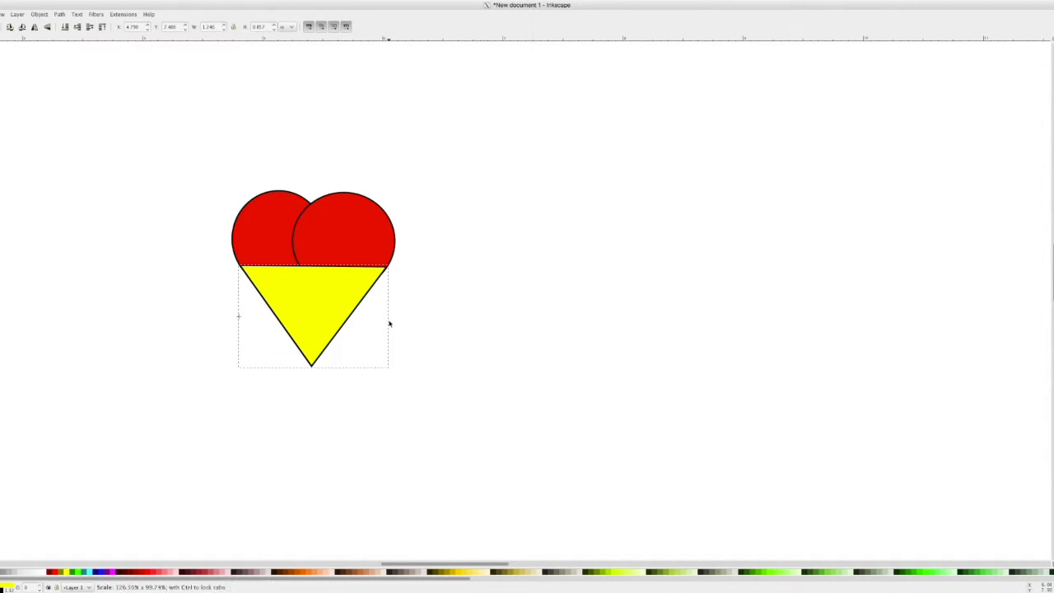
- Stretch the triangle taller and wider so it spans both circles
{"action": "left_click_drag", "start_coordinate": [313, 371], "coordinate": [313, 390]}
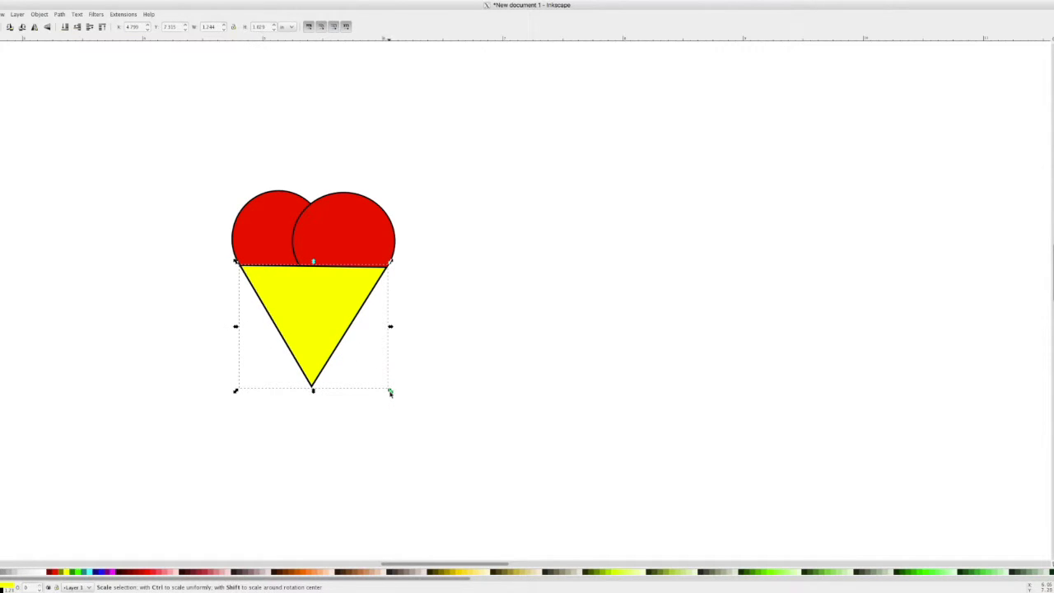
{"action": "key", "text": "ctrl"}
{"action": "left_click_drag", "start_coordinate": [391, 394], "coordinate": [458, 394]}
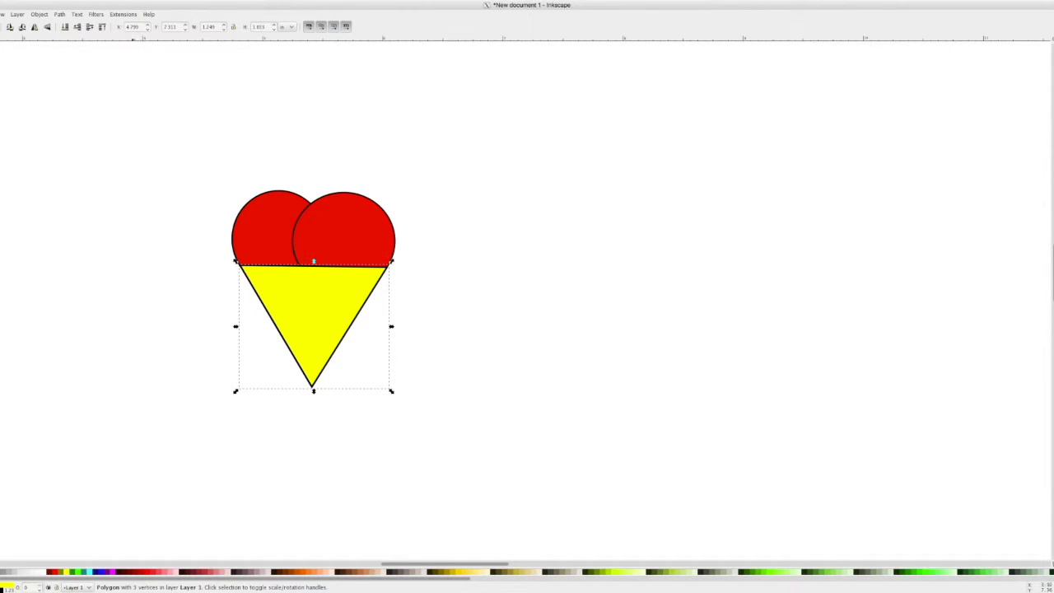
- Type the person's full name as text, scale it up, then delete the oversized attempt
{"action": "key", "text": "t"}
{"action": "left_click", "coordinate": [176, 93]}
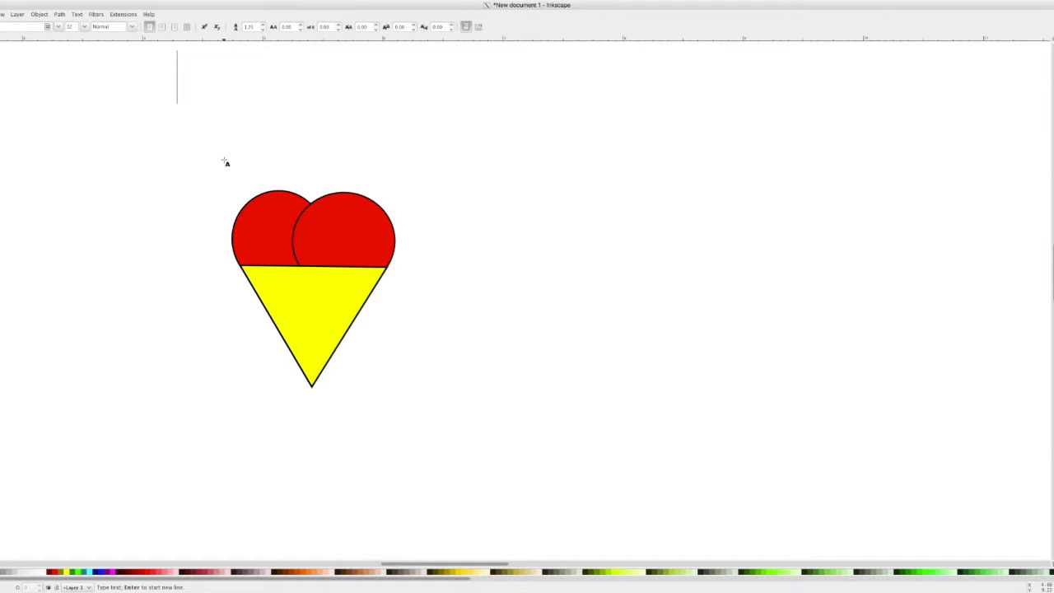
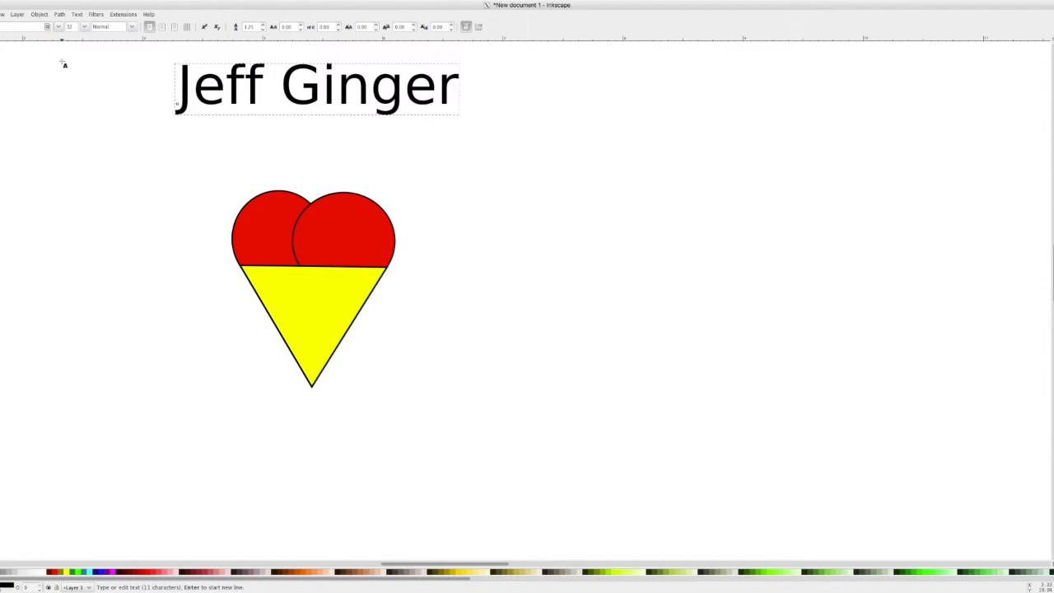
{"action": "key", "text": "F1"}
{"action": "left_click_drag", "start_coordinate": [462, 89], "coordinate": [866, 89]}
{"action": "left_click_drag", "start_coordinate": [642, 102], "coordinate": [706, 242]}
{"action": "left_click_drag", "start_coordinate": [932, 258], "coordinate": [992, 462]}
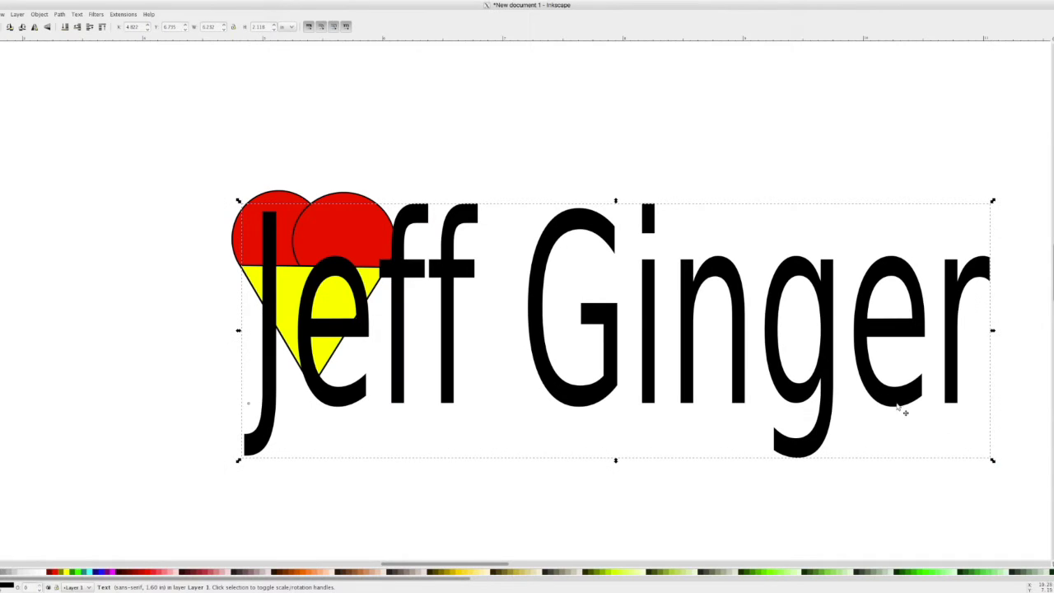
{"action": "key", "text": "Delete"}
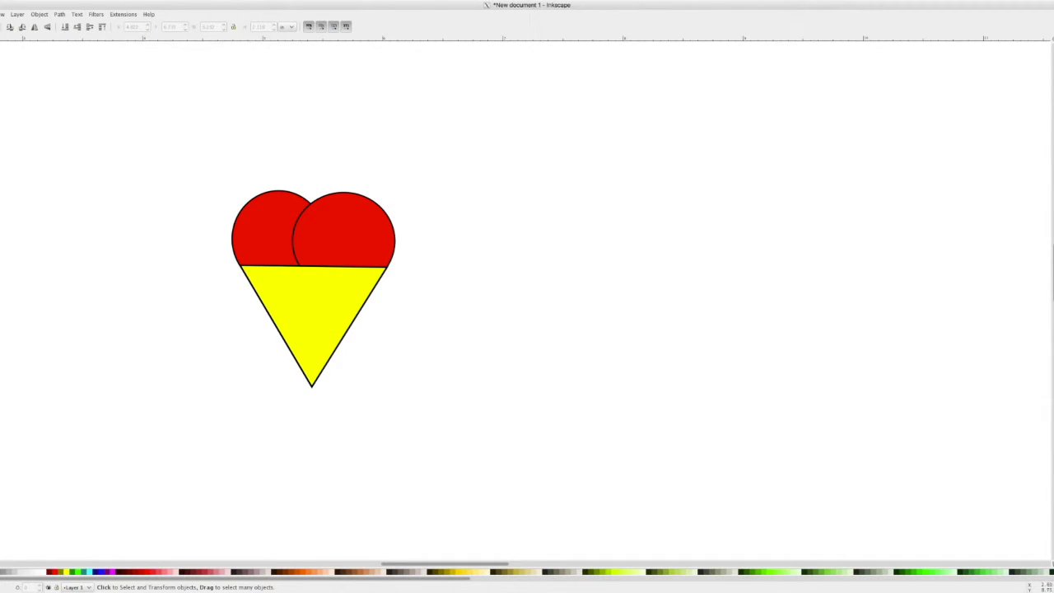
- Retype the full name near the page top, enlarge it and place it above the heart
{"action": "key", "text": "t"}
{"action": "left_click", "coordinate": [262, 63]}
{"action": "key", "text": "Escape"}
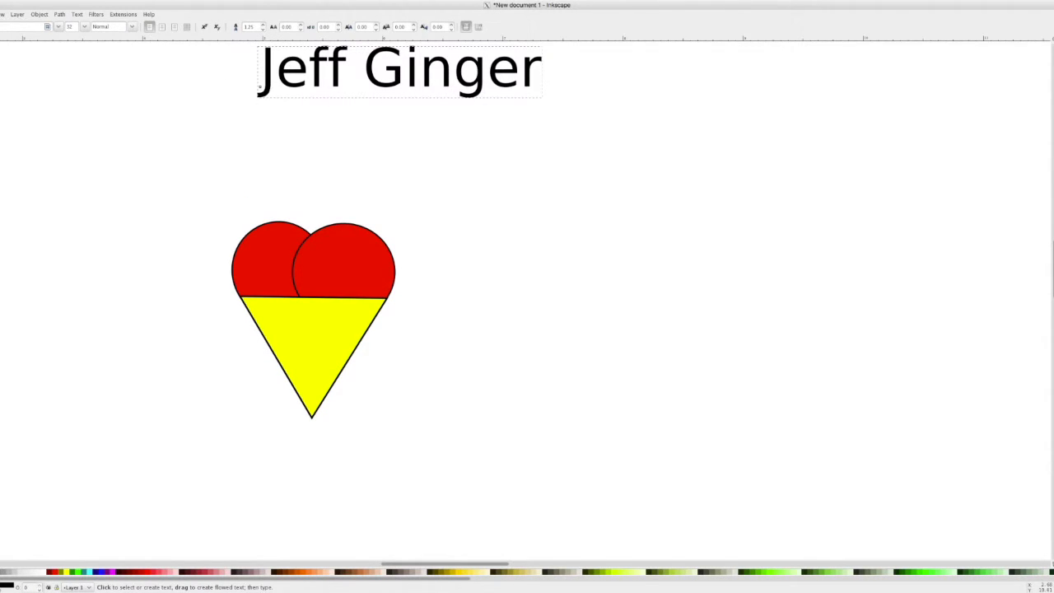
{"action": "key", "text": "F1"}
{"action": "left_click_drag", "start_coordinate": [550, 107], "coordinate": [730, 227]}
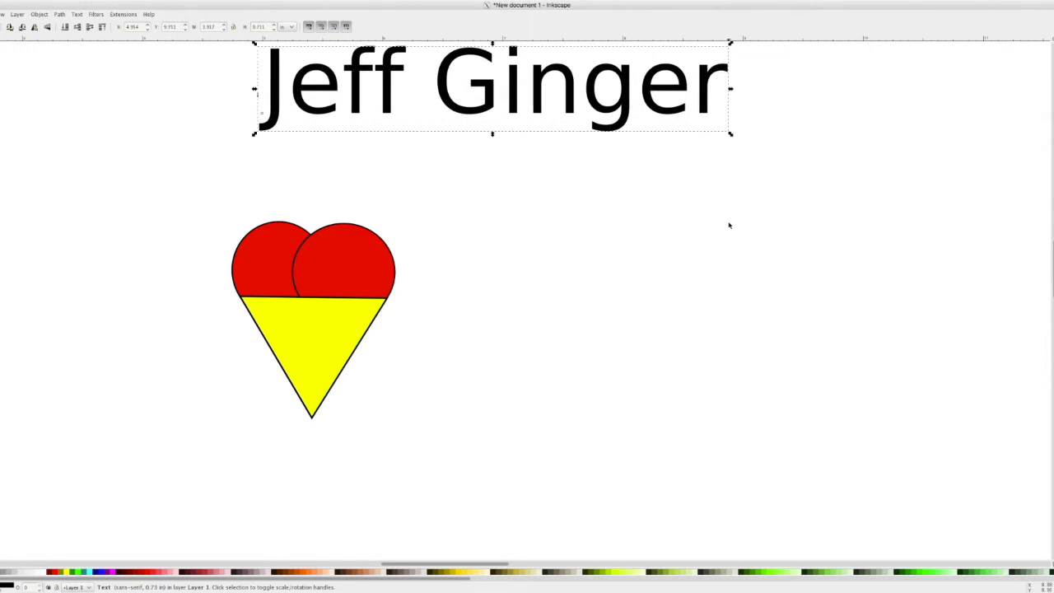
{"action": "left_click_drag", "start_coordinate": [642, 125], "coordinate": [638, 161]}
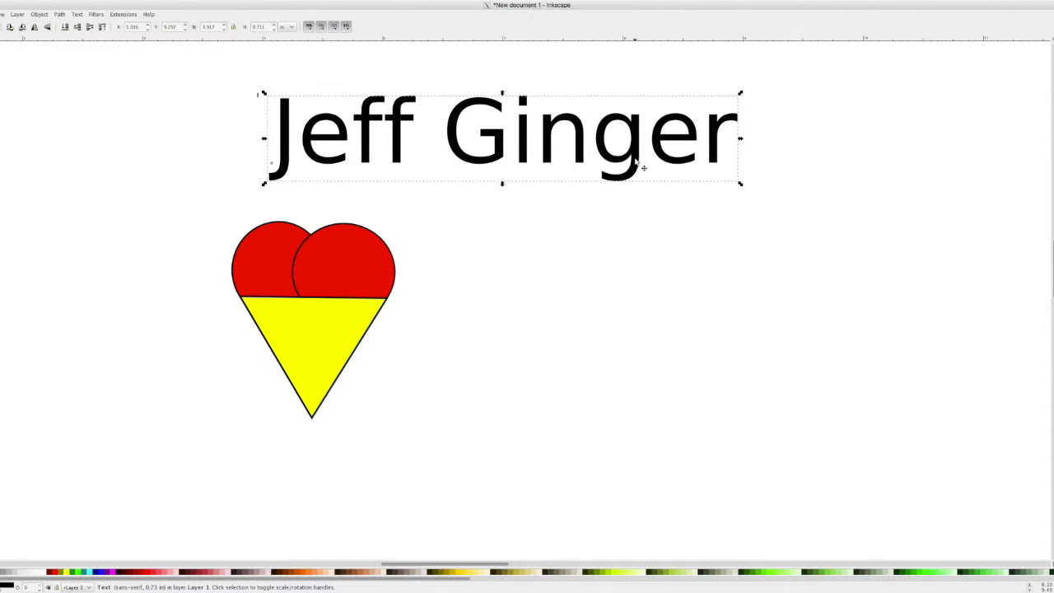
- Delete the name text and rubber-band select both circles and the triangle
{"action": "key", "text": "Delete"}
{"action": "left_click", "coordinate": [334, 346]}
{"action": "left_click", "coordinate": [332, 284]}
{"action": "left_click", "coordinate": [377, 288]}
{"action": "left_click", "coordinate": [325, 370]}
{"action": "left_click", "coordinate": [483, 463]}
{"action": "left_click_drag", "start_coordinate": [480, 464], "coordinate": [182, 187]}
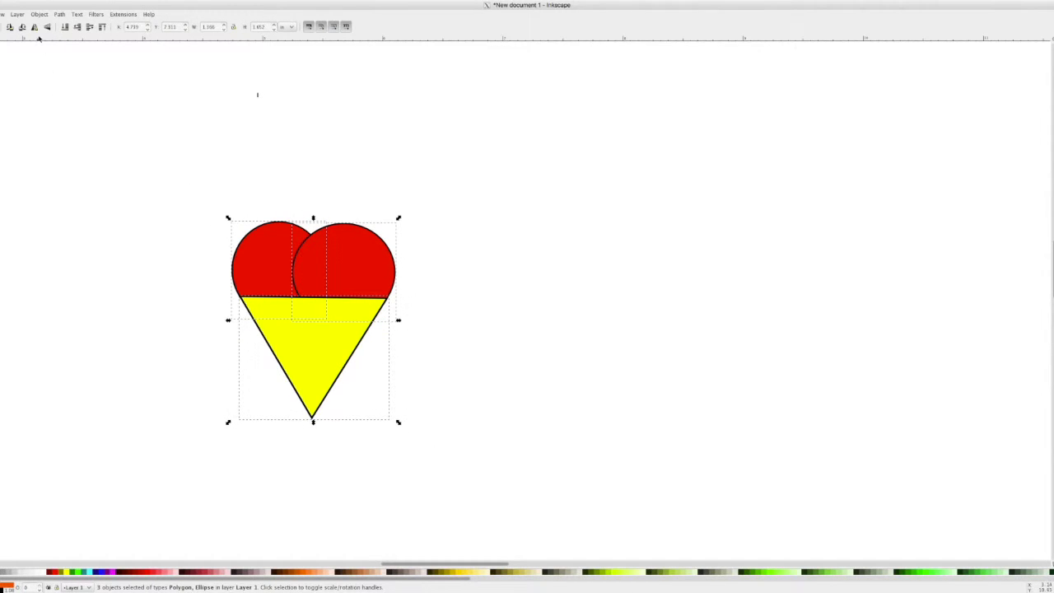
- Union the three shapes into one heart path and nudge it up and left
{"action": "left_click", "coordinate": [58, 15]}
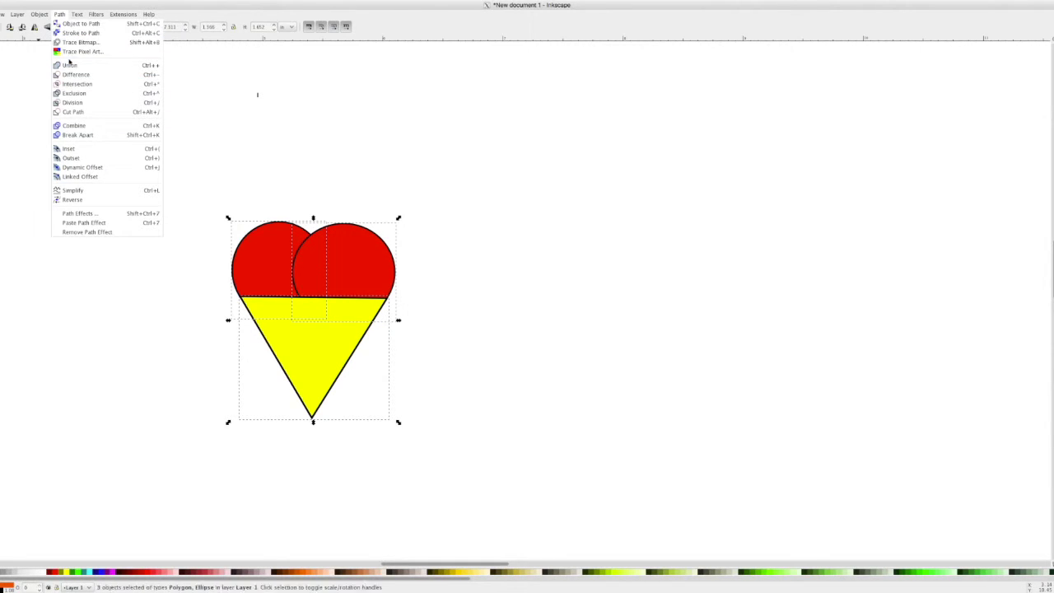
{"action": "left_click", "coordinate": [71, 66]}
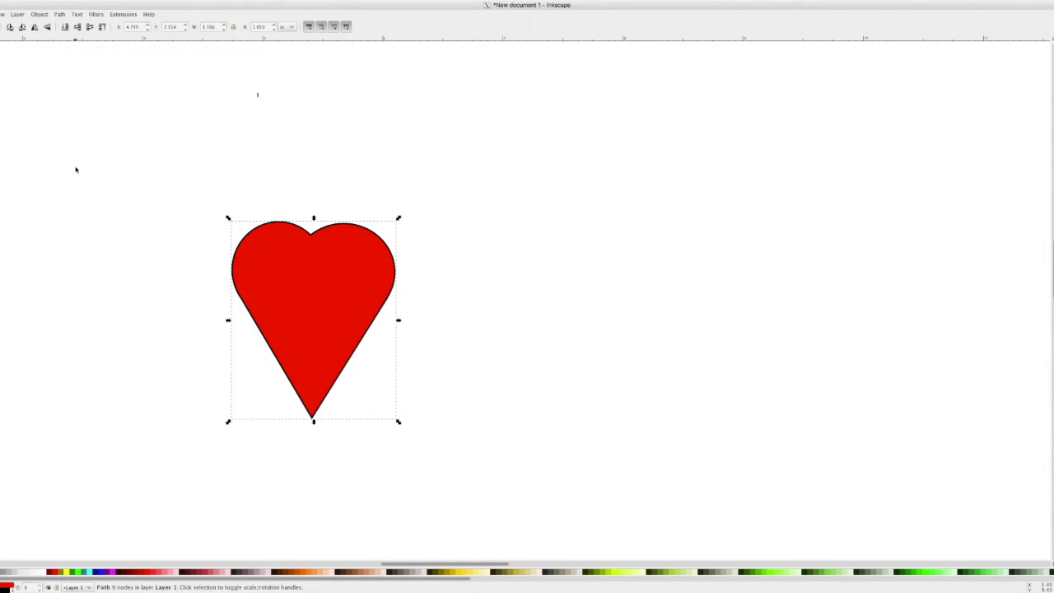
{"action": "left_click_drag", "start_coordinate": [251, 307], "coordinate": [303, 334]}
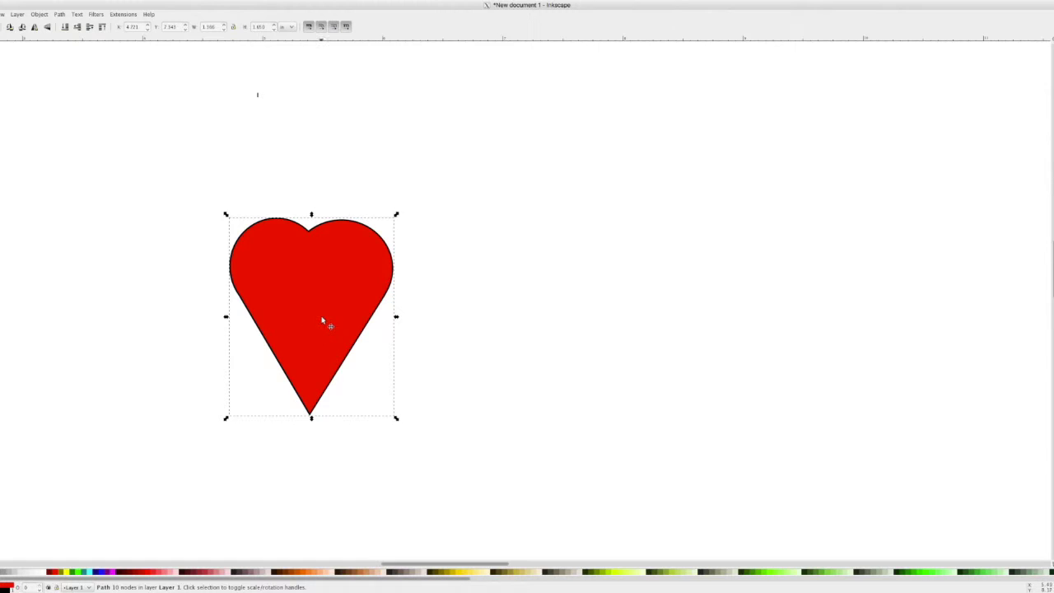
{"action": "key", "text": "n"}
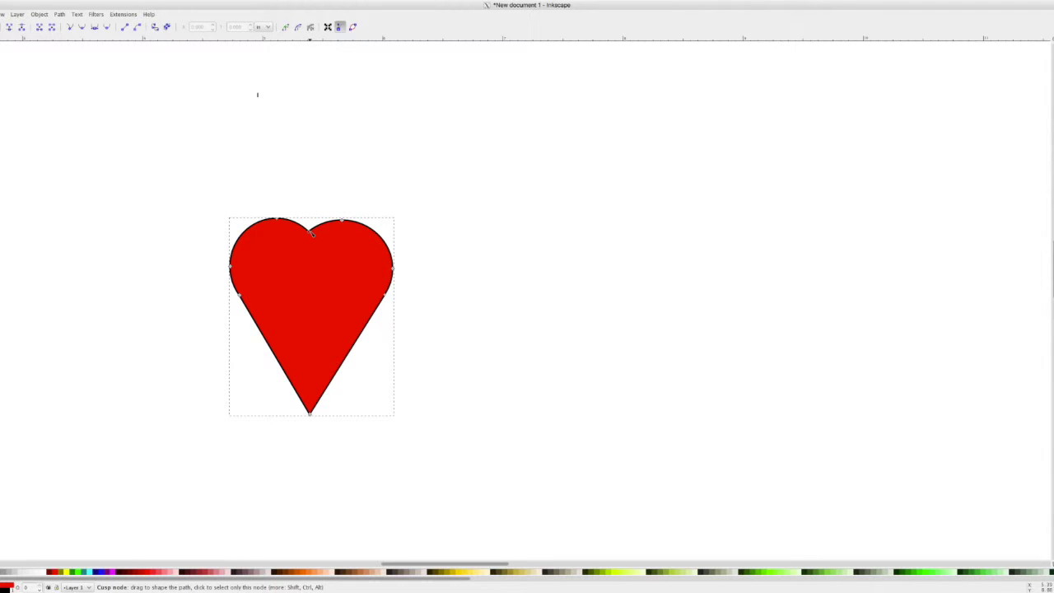
- Deepen the heart's top notch and reshape the right lobe's upper and lower curves
{"action": "mouse_move", "coordinate": [311, 233]}
{"action": "left_mouse_down"}
{"action": "mouse_move", "coordinate": [312, 251]}
{"action": "mouse_move", "coordinate": [311, 239]}
{"action": "left_mouse_up"}
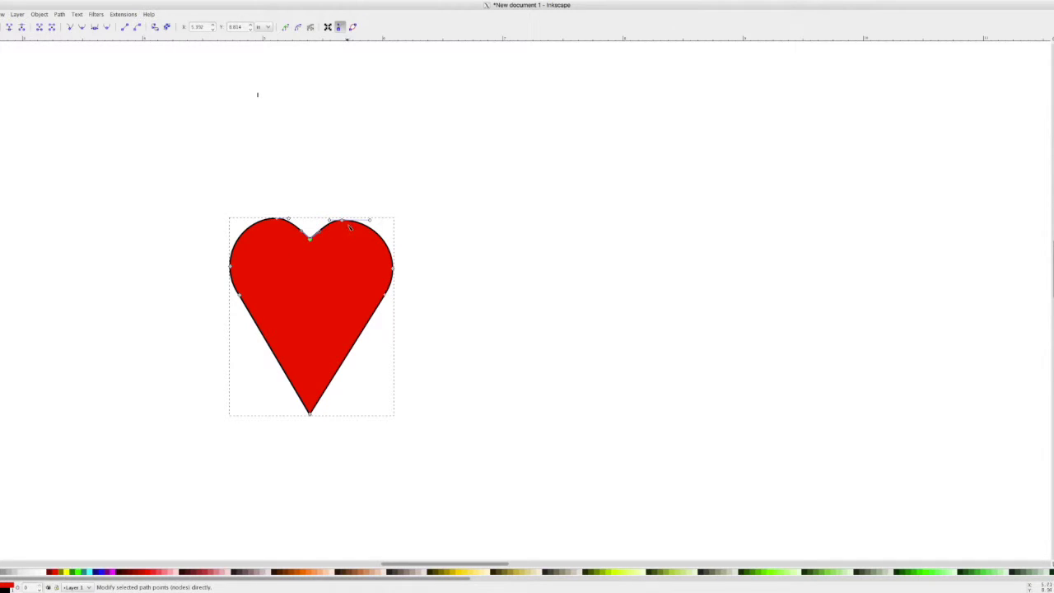
{"action": "scroll", "coordinate": [347, 216], "scroll_direction": "up", "scroll_amount": 6}
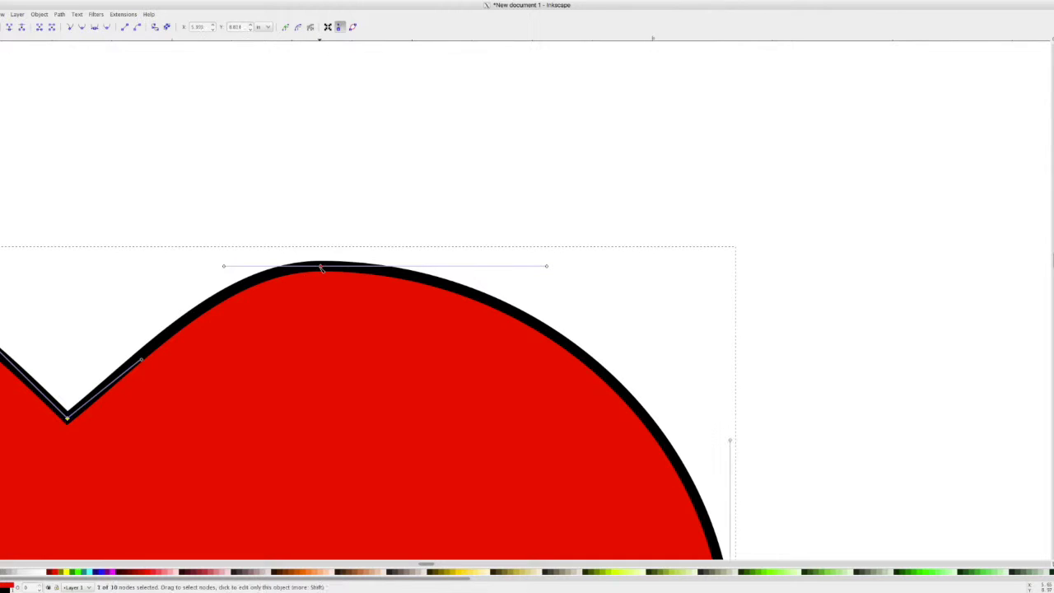
{"action": "left_click_drag", "start_coordinate": [548, 267], "coordinate": [581, 245]}
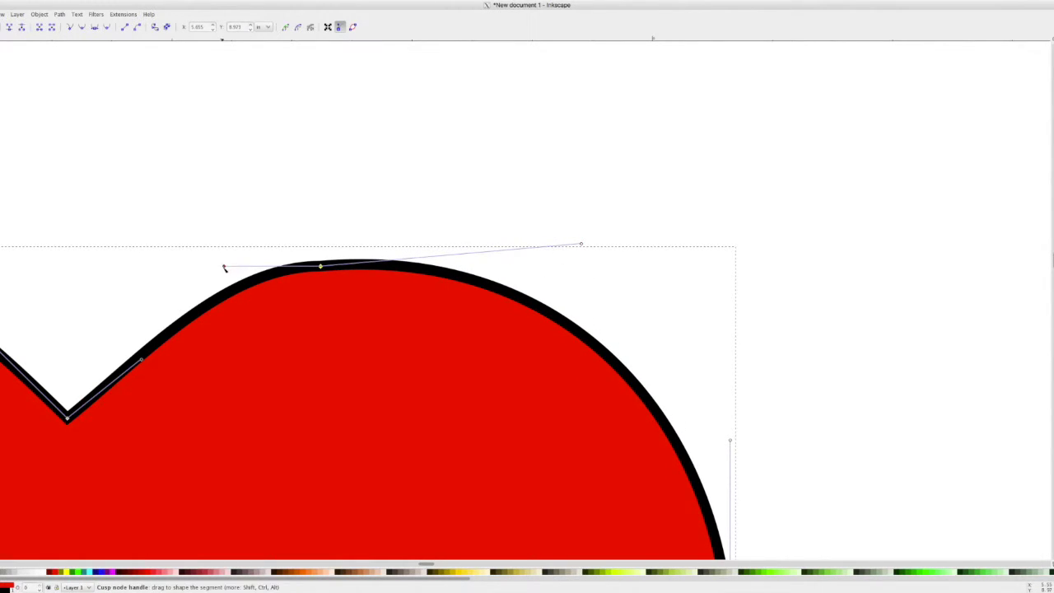
{"action": "scroll", "coordinate": [772, 345], "scroll_direction": "down", "scroll_amount": 5}
{"action": "scroll", "coordinate": [772, 345], "scroll_direction": "down", "scroll_amount": 2}
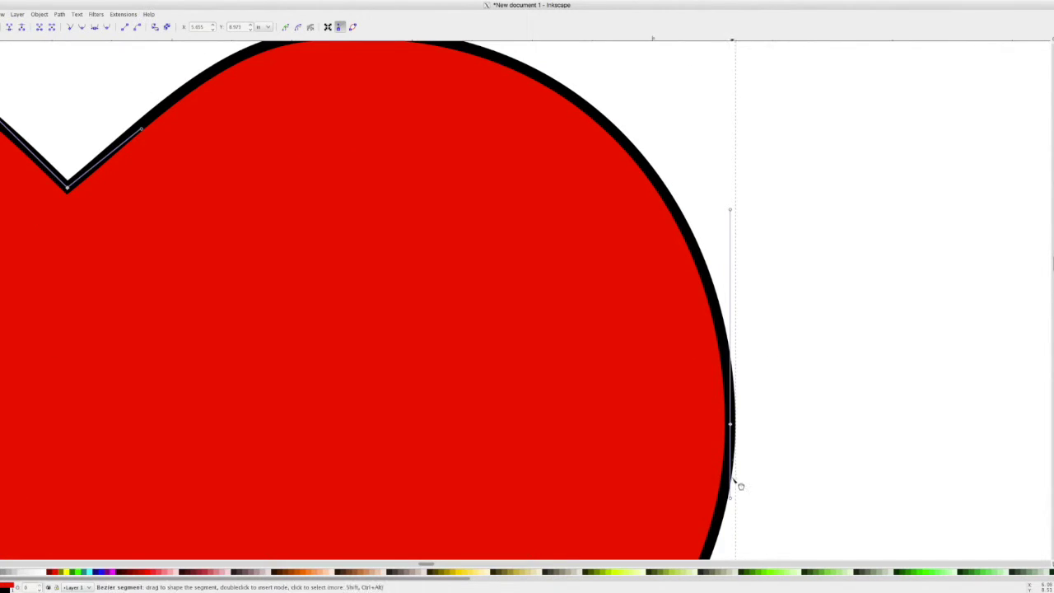
{"action": "left_click_drag", "start_coordinate": [741, 499], "coordinate": [729, 498]}
- Make the heart's right-side node smooth, adjust its curve, and fit the page in view
{"action": "left_click", "coordinate": [732, 441]}
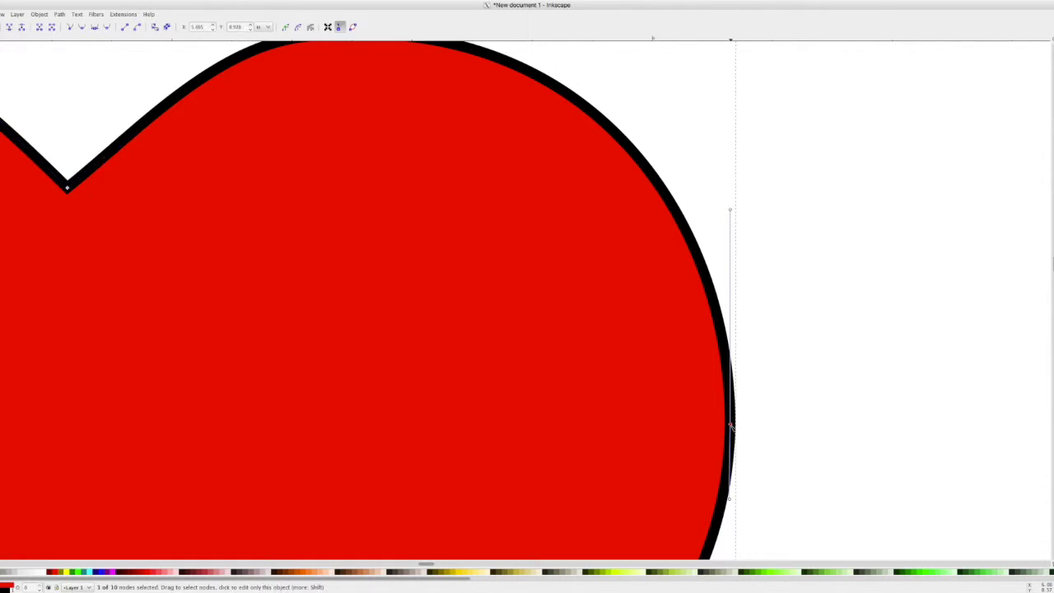
{"action": "left_click", "coordinate": [82, 27]}
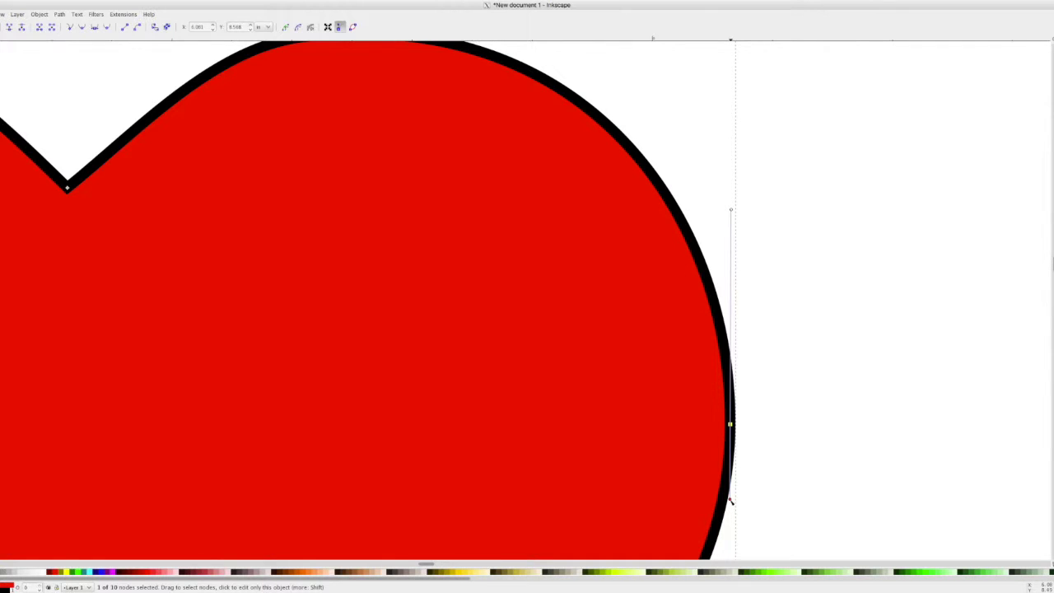
{"action": "mouse_move", "coordinate": [730, 498]}
{"action": "left_mouse_down"}
{"action": "mouse_move", "coordinate": [746, 499]}
{"action": "mouse_move", "coordinate": [713, 504]}
{"action": "mouse_move", "coordinate": [758, 499]}
{"action": "mouse_move", "coordinate": [731, 511]}
{"action": "left_mouse_up"}
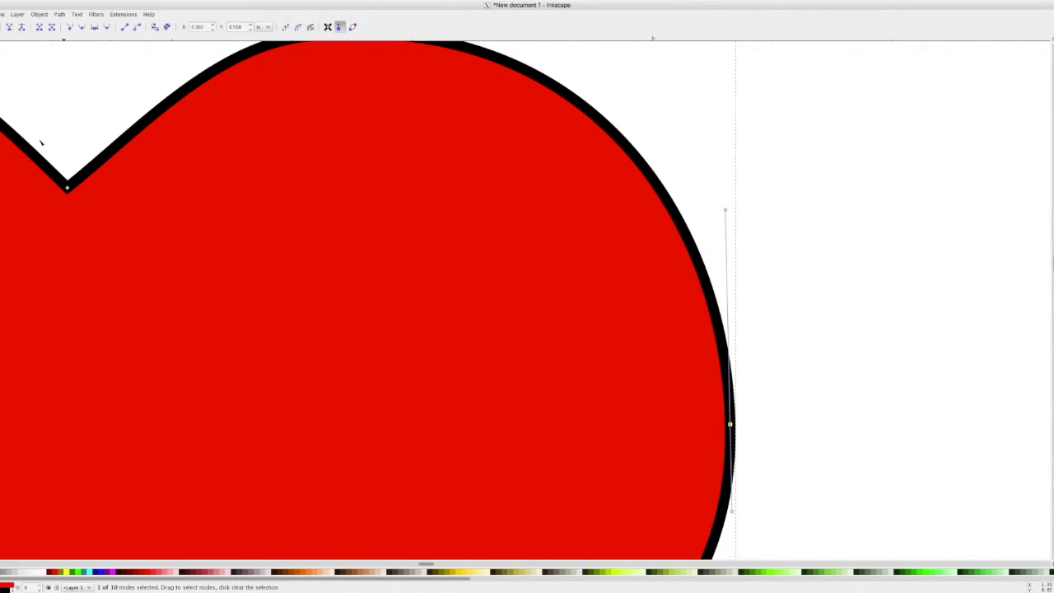
{"action": "key", "text": "s"}
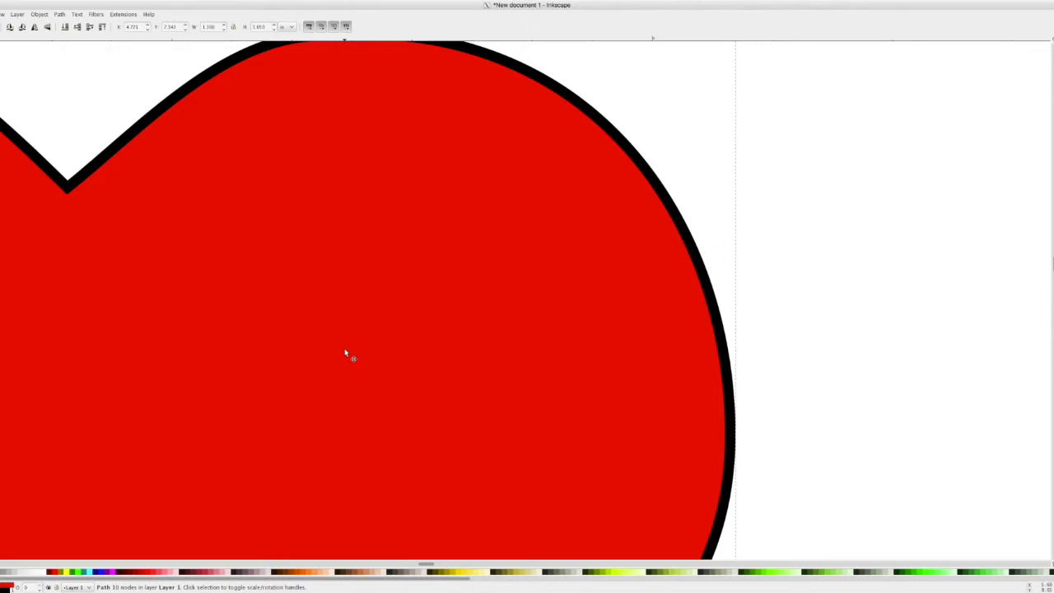
{"action": "key", "text": "5"}
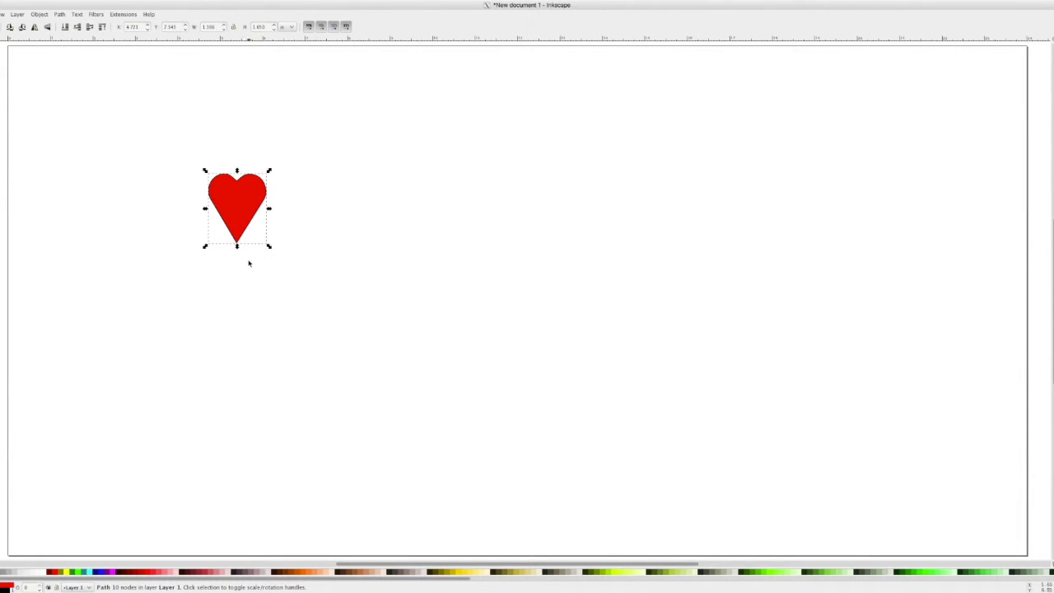
- Zoom in and fill the heart with the magenta palette swatch, after trying light pink
{"action": "scroll", "coordinate": [226, 181], "scroll_direction": "up", "scroll_amount": 3, "text": "ctrl"}
{"action": "scroll", "coordinate": [225, 180], "scroll_direction": "up", "scroll_amount": 2, "text": "ctrl"}
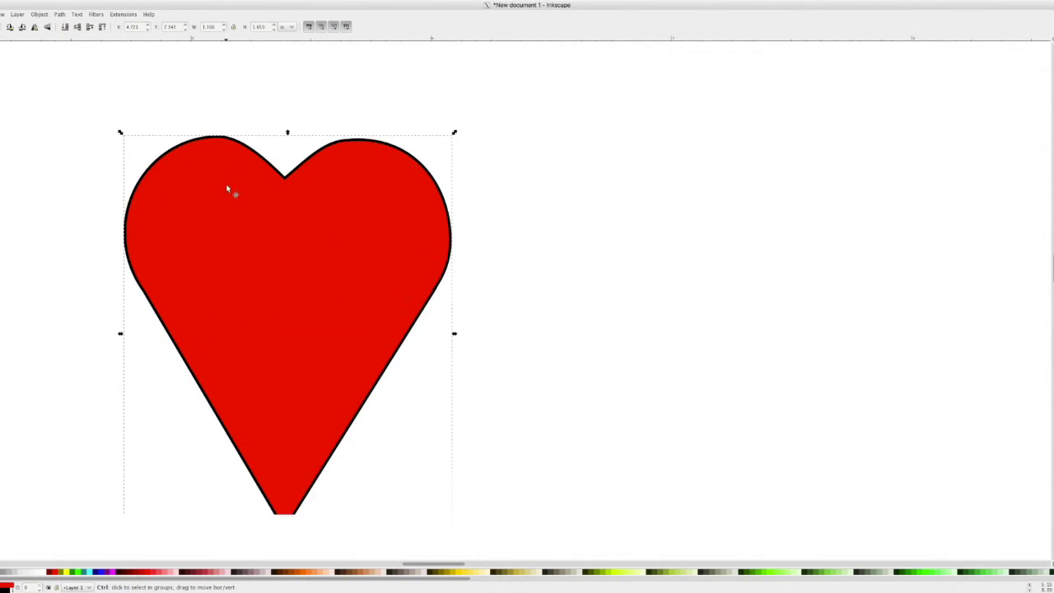
{"action": "left_click", "coordinate": [114, 571]}
{"action": "left_click", "coordinate": [141, 573]}
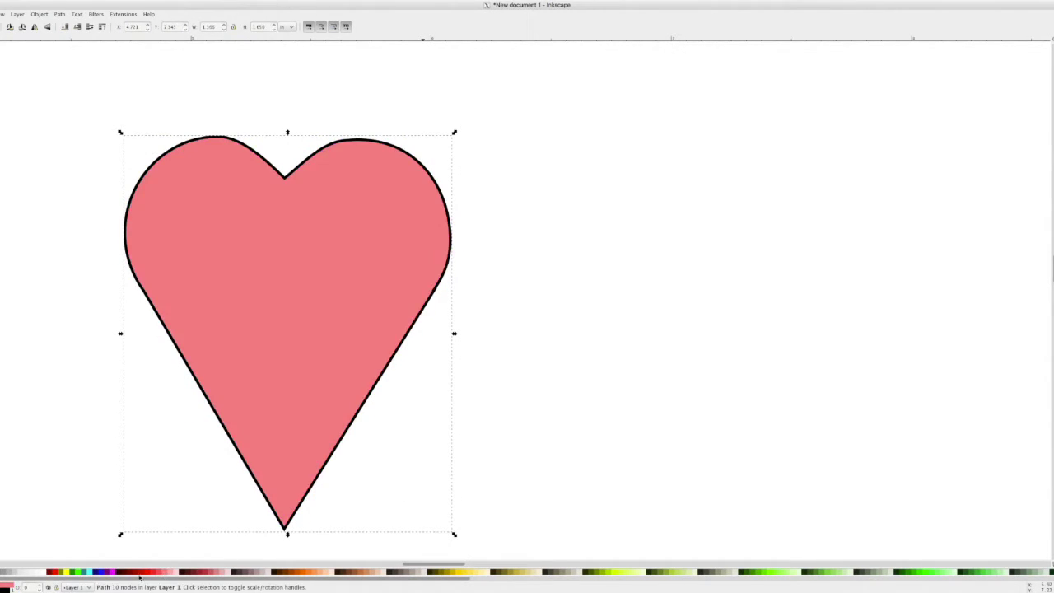
{"action": "left_click", "coordinate": [115, 572]}
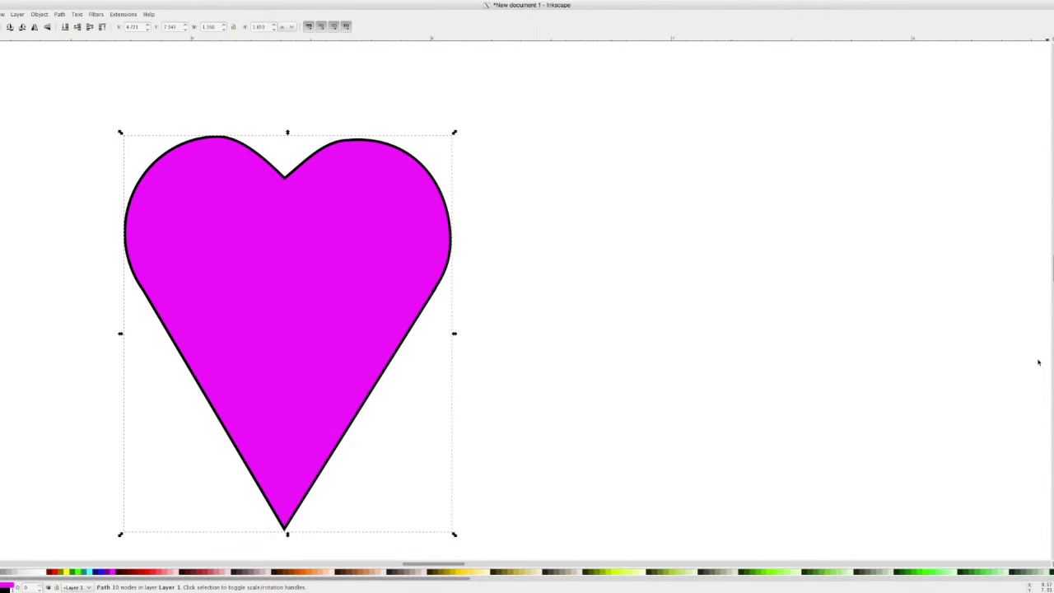
{"action": "left_click", "coordinate": [40, 14]}
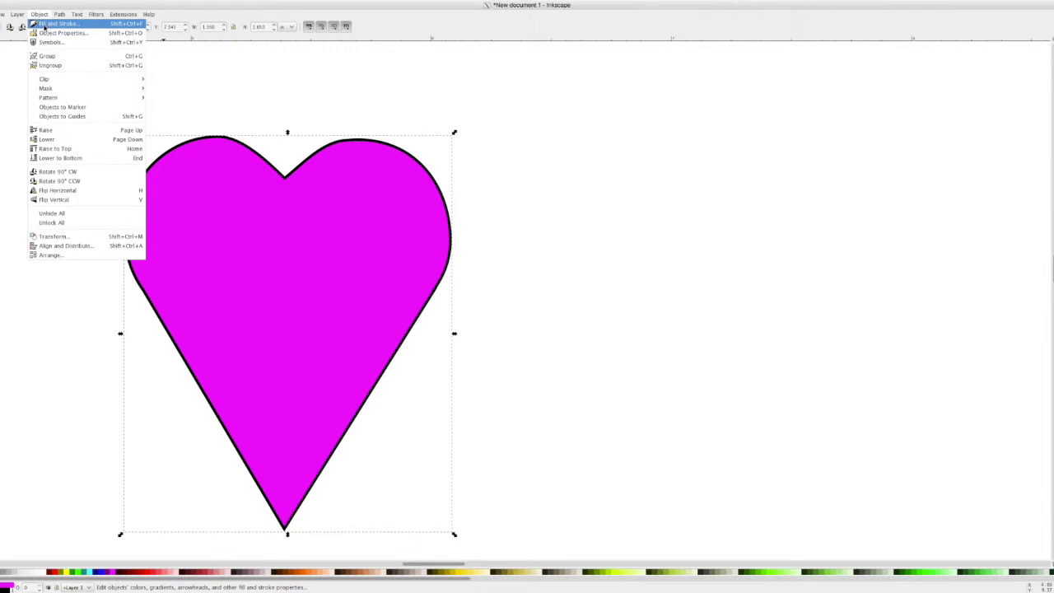
- In Fill and Stroke, reset the heart's fill to a flat colour of RGB 247, 0, 0
{"action": "left_click", "coordinate": [57, 24]}
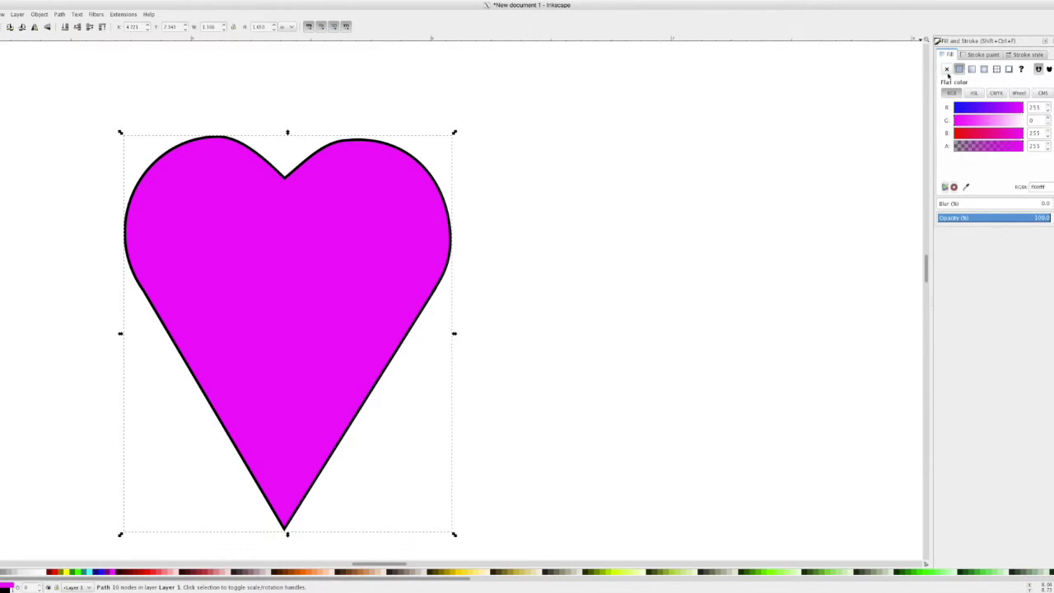
{"action": "left_click", "coordinate": [947, 69]}
{"action": "left_click", "coordinate": [959, 69]}
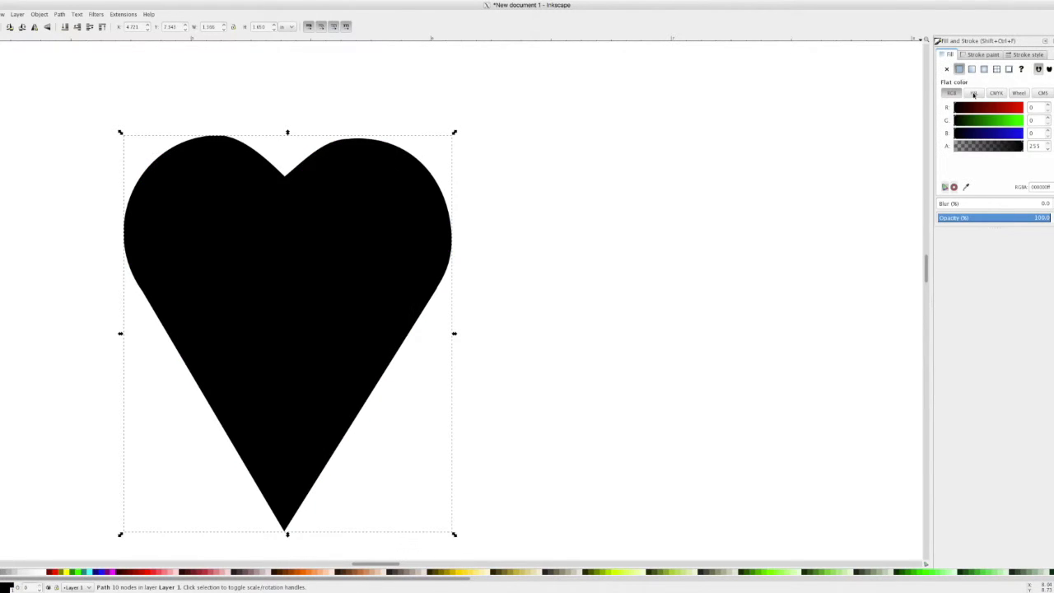
{"action": "left_click_drag", "start_coordinate": [984, 106], "coordinate": [1021, 107]}
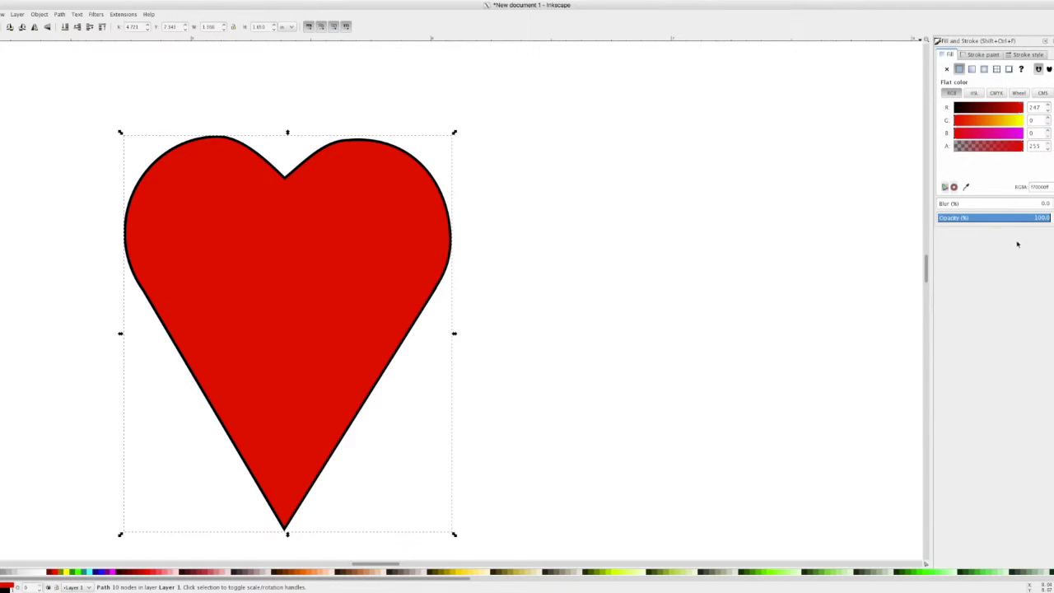
{"action": "left_click", "coordinate": [980, 54]}
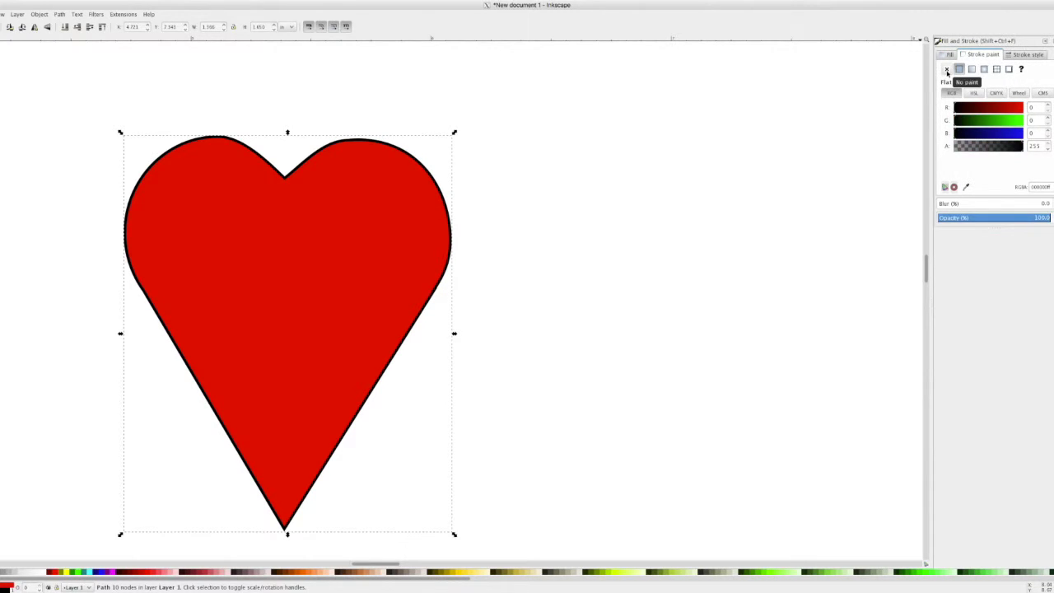
- Give the heart's outline a flat dark teal colour of R0, G90, B101
{"action": "left_click", "coordinate": [947, 71]}
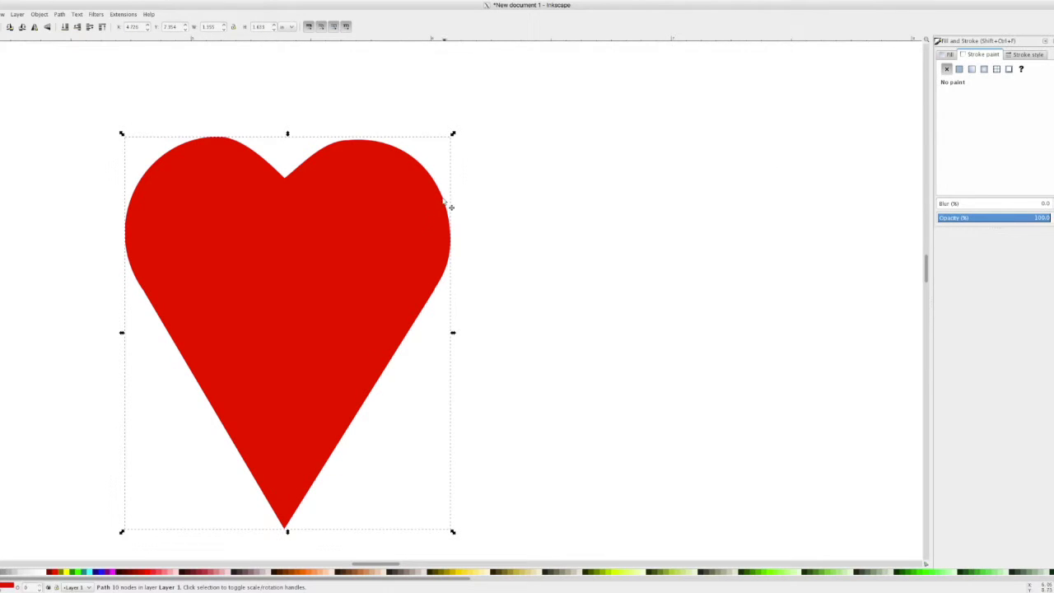
{"action": "left_click", "coordinate": [959, 70]}
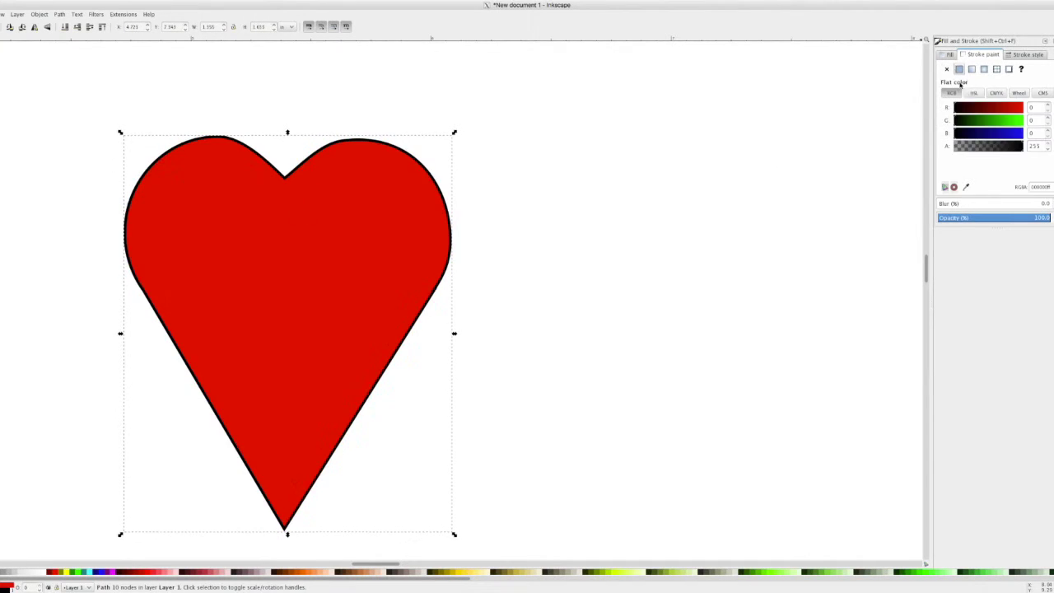
{"action": "left_click", "coordinate": [1018, 120]}
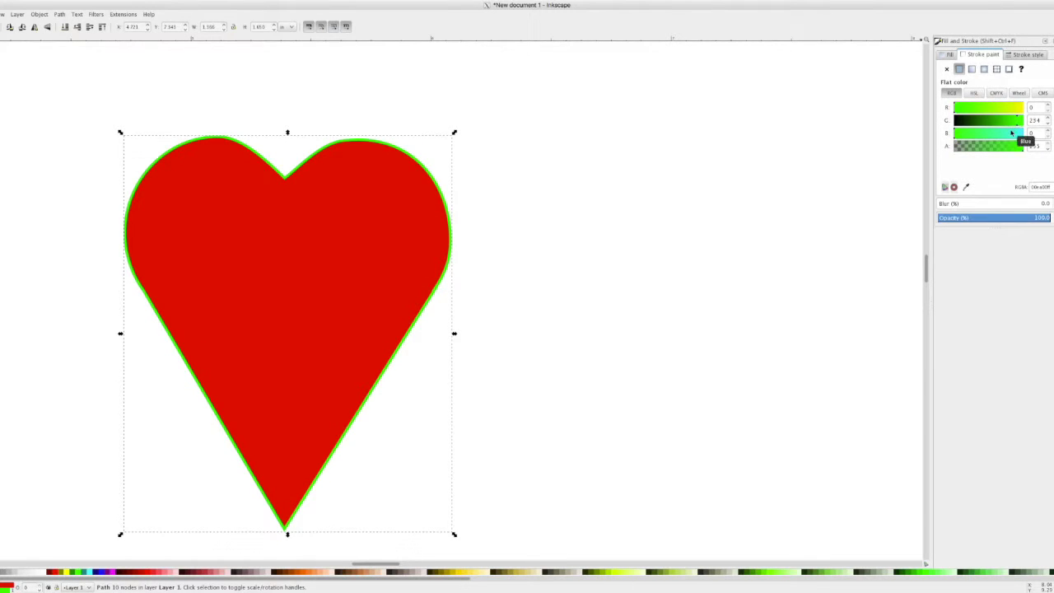
{"action": "left_click", "coordinate": [1020, 134]}
{"action": "left_click", "coordinate": [981, 133]}
{"action": "left_click", "coordinate": [979, 120]}
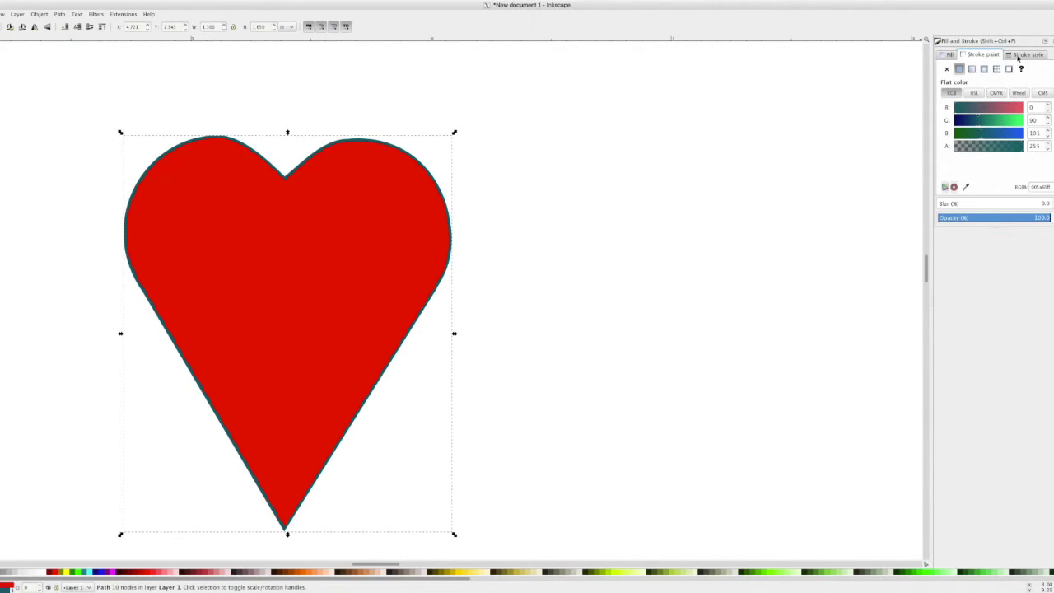
- Reduce the outline width to 0.001 on the Stroke style tab
{"action": "left_click", "coordinate": [1021, 55]}
{"action": "left_click", "coordinate": [1011, 69]}
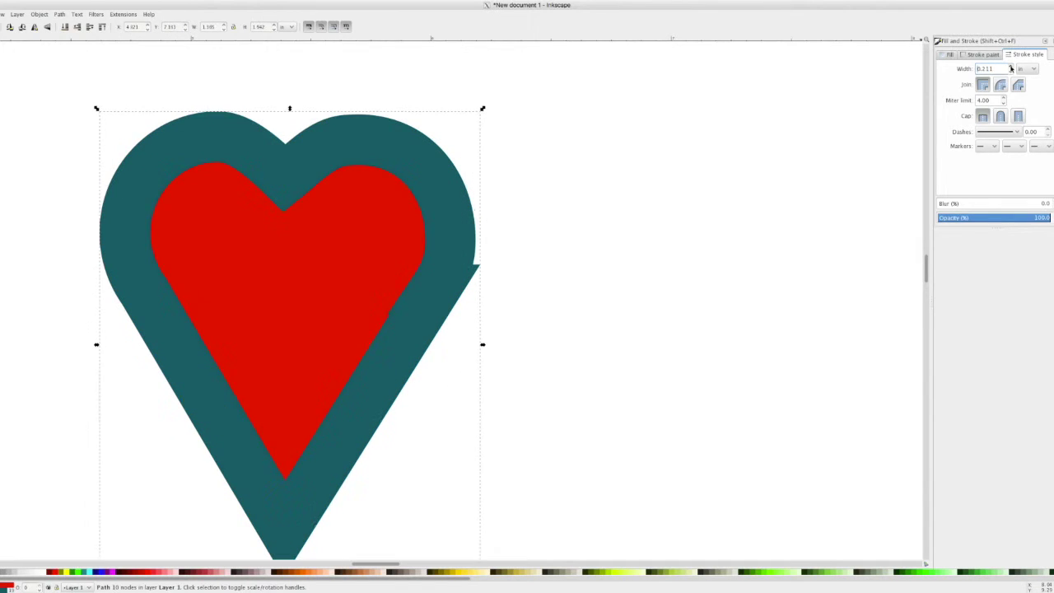
{"action": "left_click", "coordinate": [1012, 73]}
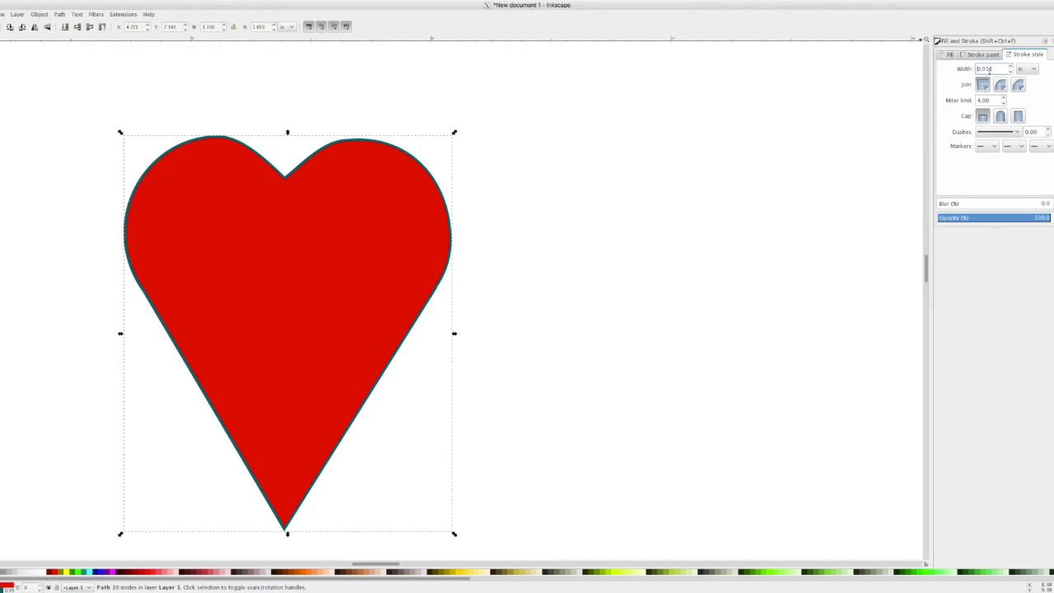
{"action": "key", "text": "Return"}
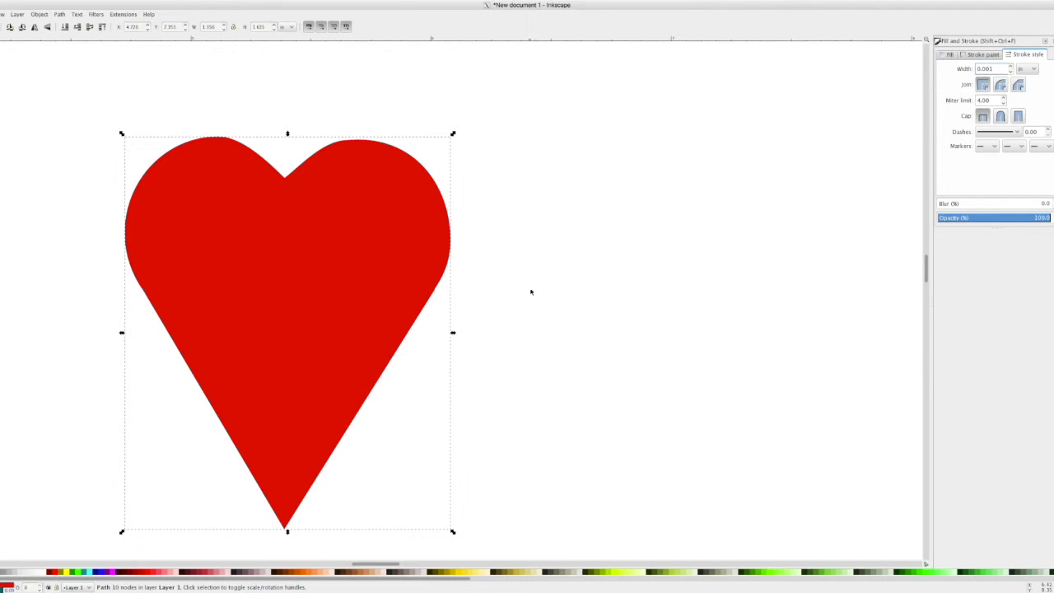
{"action": "left_click", "coordinate": [947, 55]}
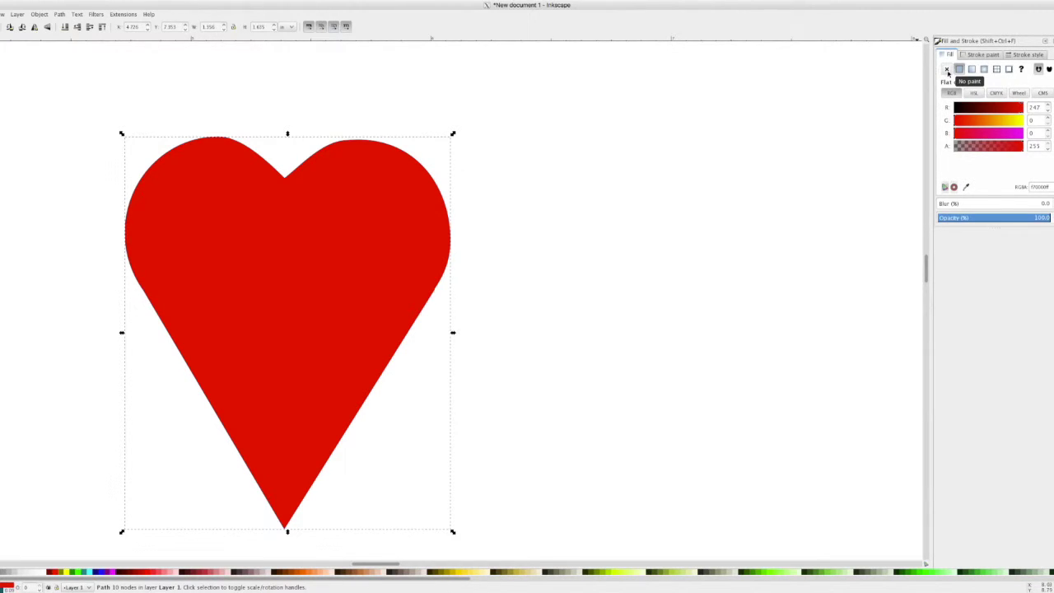
- Remove the heart's fill and set the outline width to 0.010
{"action": "left_click", "coordinate": [947, 71]}
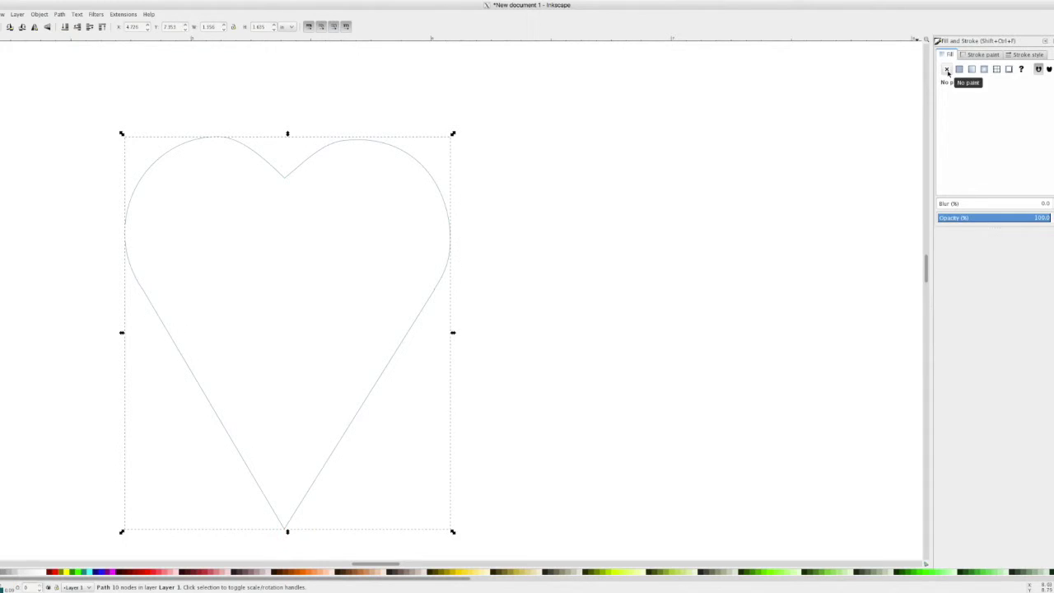
{"action": "left_click", "coordinate": [1015, 54]}
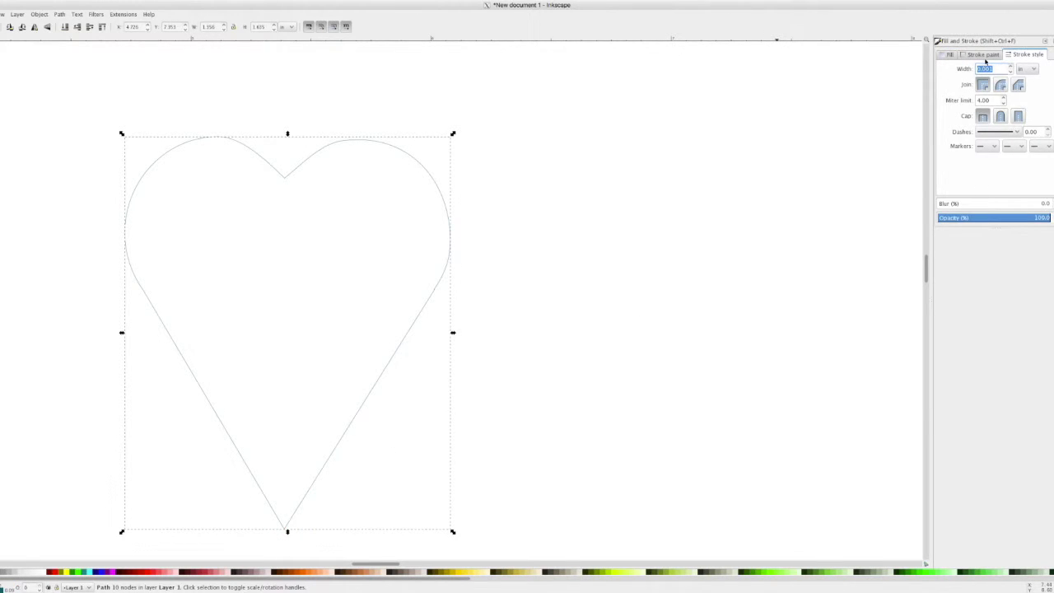
{"action": "left_click", "coordinate": [985, 55]}
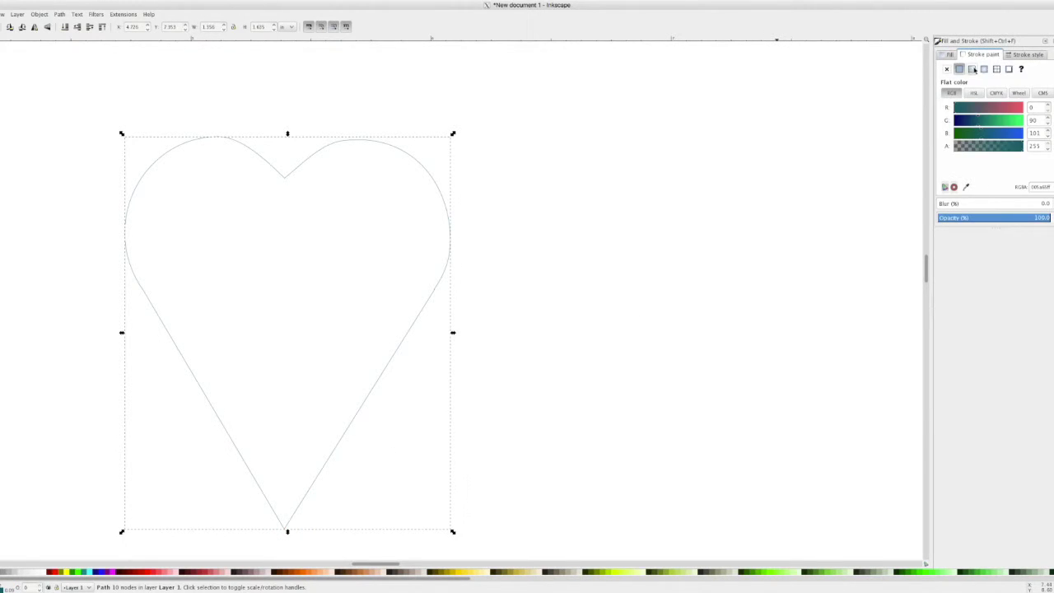
{"action": "left_click", "coordinate": [1028, 54]}
{"action": "double_click", "coordinate": [985, 69]}
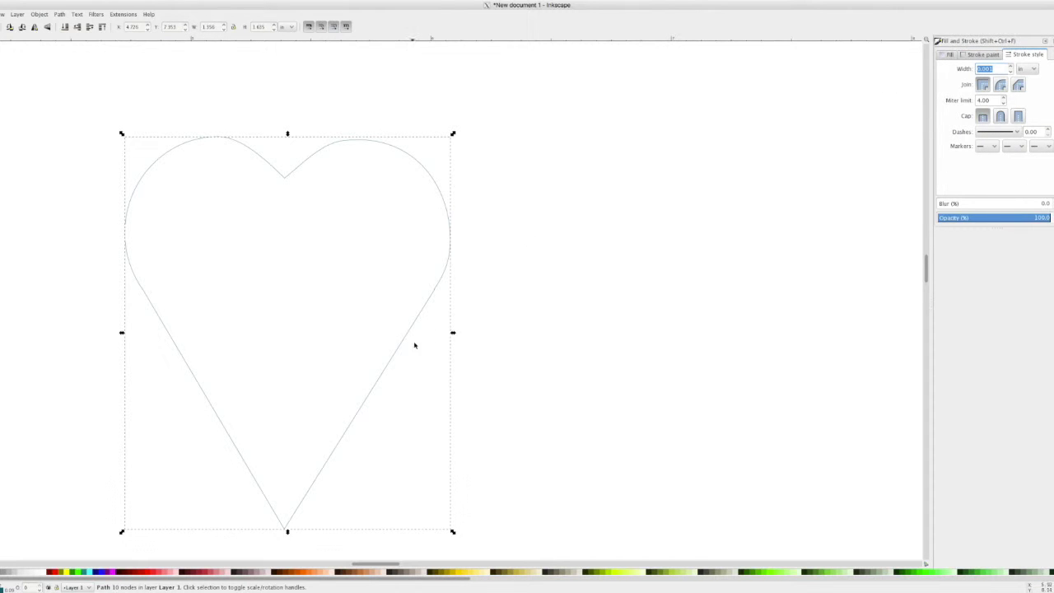
{"action": "scroll", "coordinate": [430, 325], "scroll_direction": "up", "scroll_amount": 2}
{"action": "scroll", "coordinate": [527, 302], "scroll_direction": "left", "scroll_amount": 2}
{"action": "scroll", "coordinate": [748, 277], "scroll_direction": "down", "scroll_amount": 1}
{"action": "scroll", "coordinate": [716, 296], "scroll_direction": "right", "scroll_amount": 1}
{"action": "scroll", "coordinate": [692, 311], "scroll_direction": "down", "scroll_amount": 1}
{"action": "scroll", "coordinate": [690, 306], "scroll_direction": "down", "scroll_amount": 2}
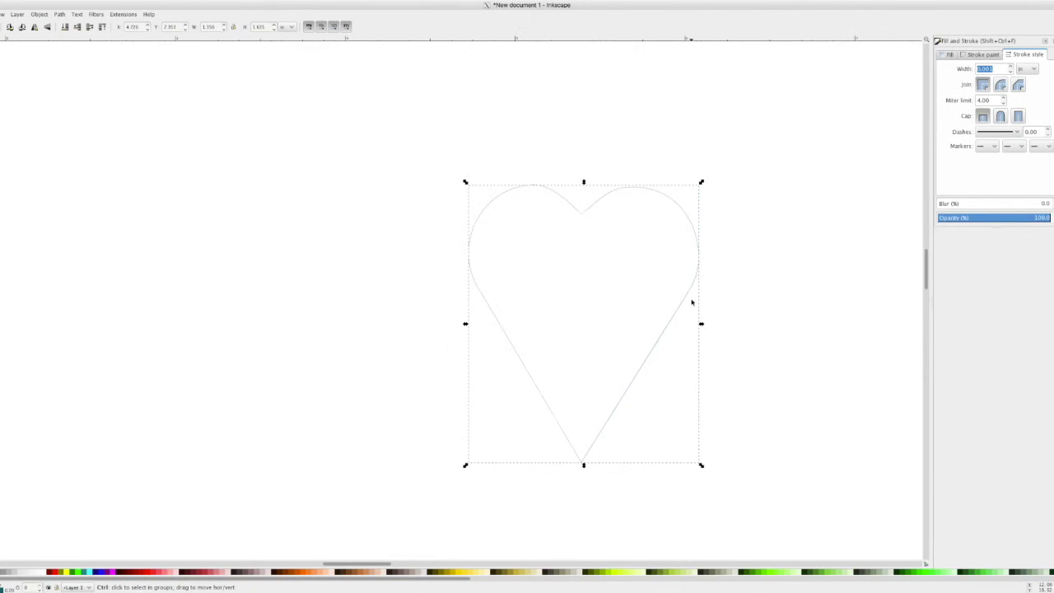
{"action": "scroll", "coordinate": [696, 304], "scroll_direction": "right", "scroll_amount": 3}
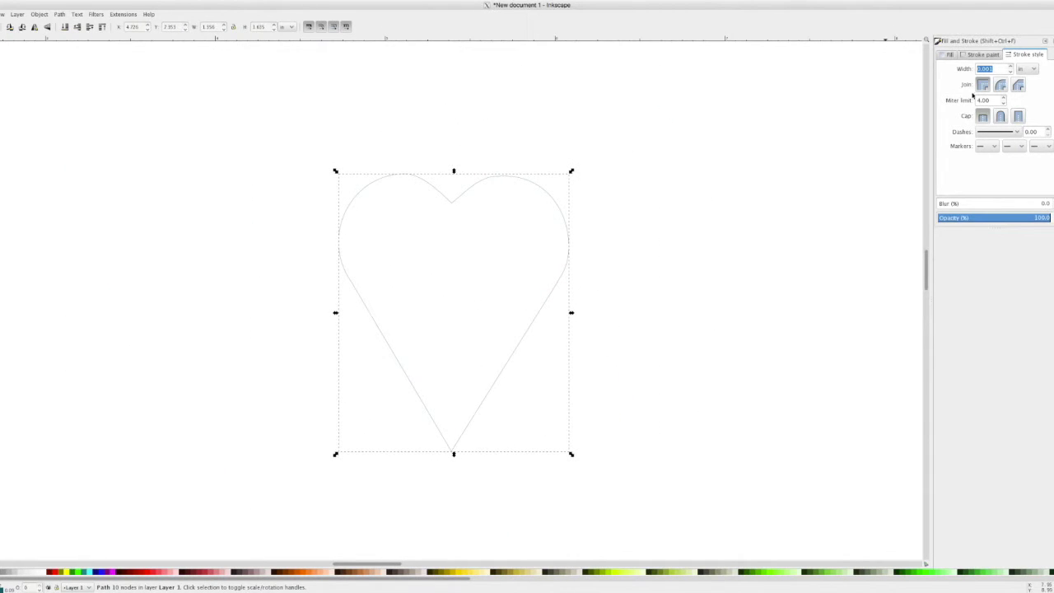
{"action": "left_click", "coordinate": [989, 68]}
{"action": "key", "text": "Delete"}
{"action": "key", "text": "Return"}
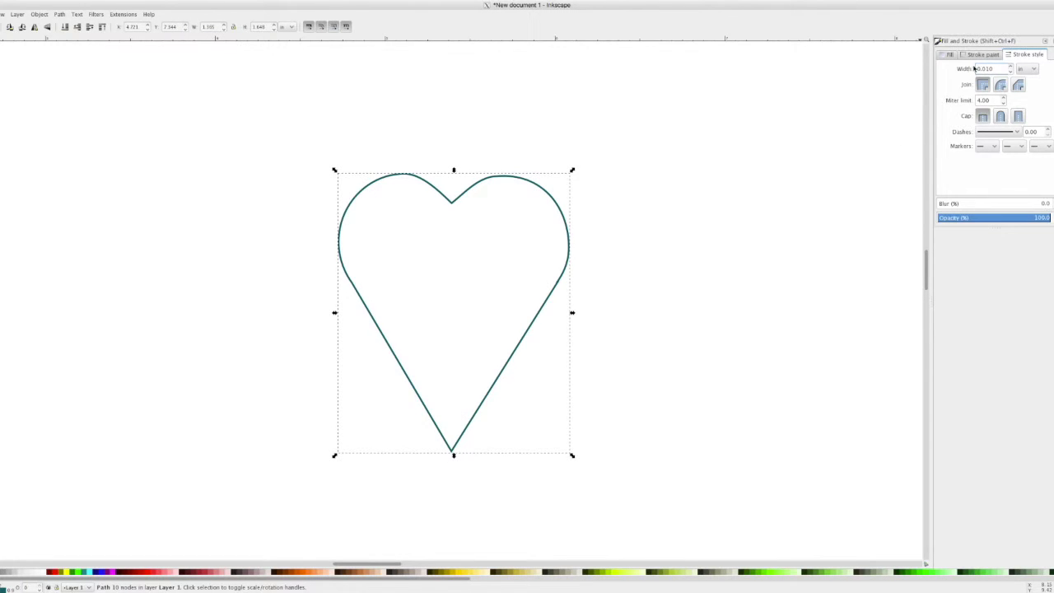
- Set the outline colour to pure red, RGB 255, 0, 0
{"action": "left_click", "coordinate": [982, 55]}
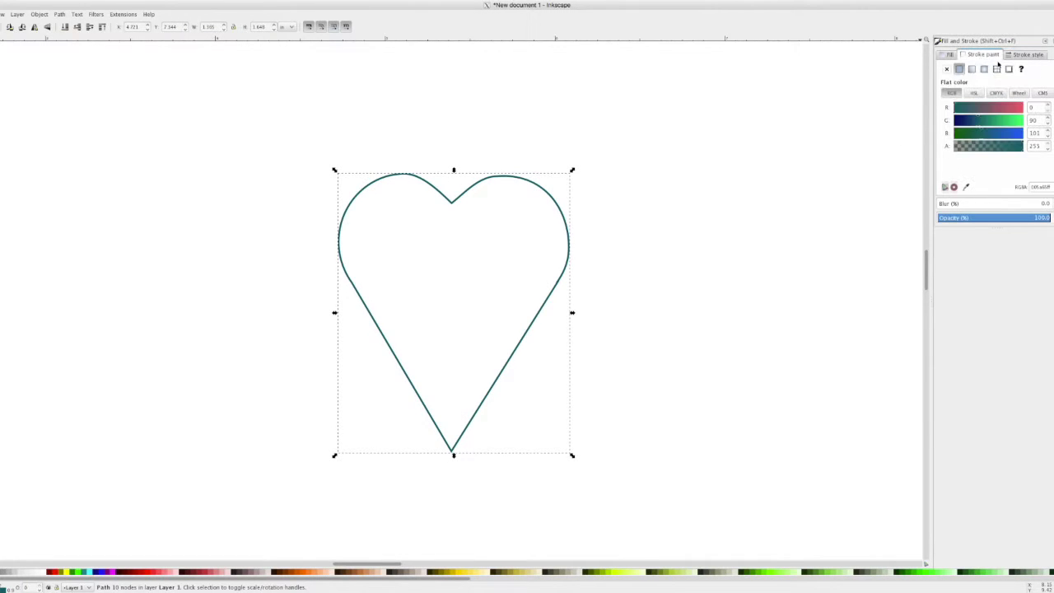
{"action": "left_click", "coordinate": [1017, 108]}
{"action": "mouse_move", "coordinate": [1018, 108]}
{"action": "left_mouse_down"}
{"action": "mouse_move", "coordinate": [1021, 120]}
{"action": "mouse_move", "coordinate": [850, 109]}
{"action": "left_mouse_up"}
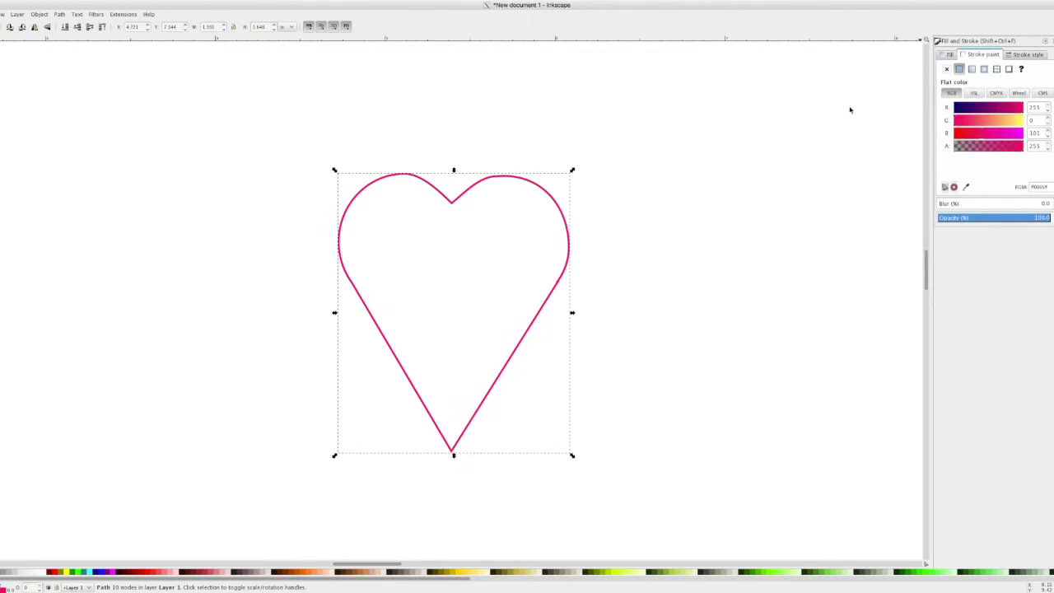
{"action": "type", "text": "0"}
{"action": "key", "text": "Tab"}
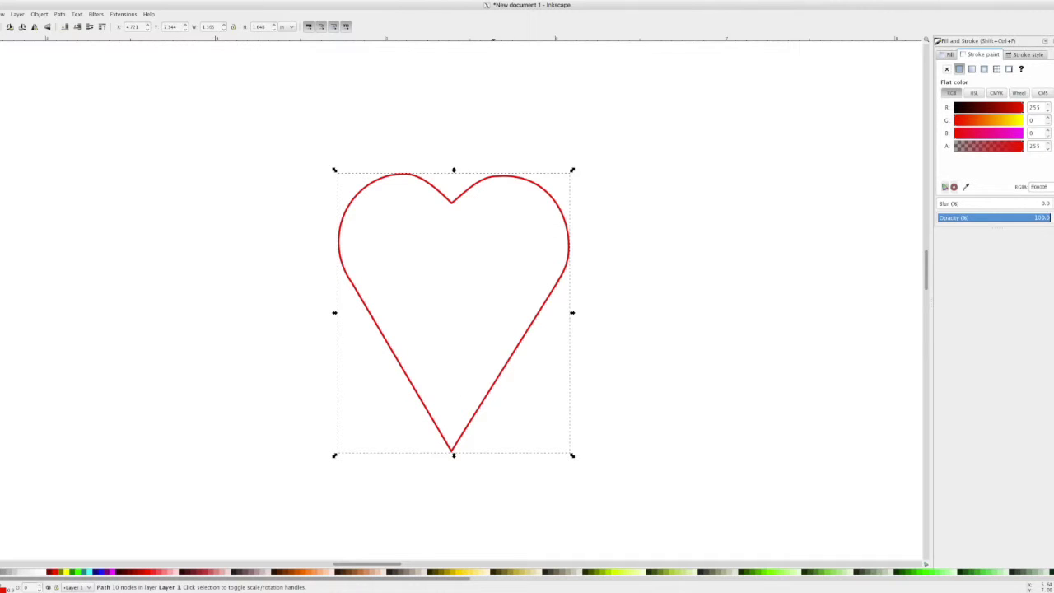
{"action": "key", "text": "F4"}
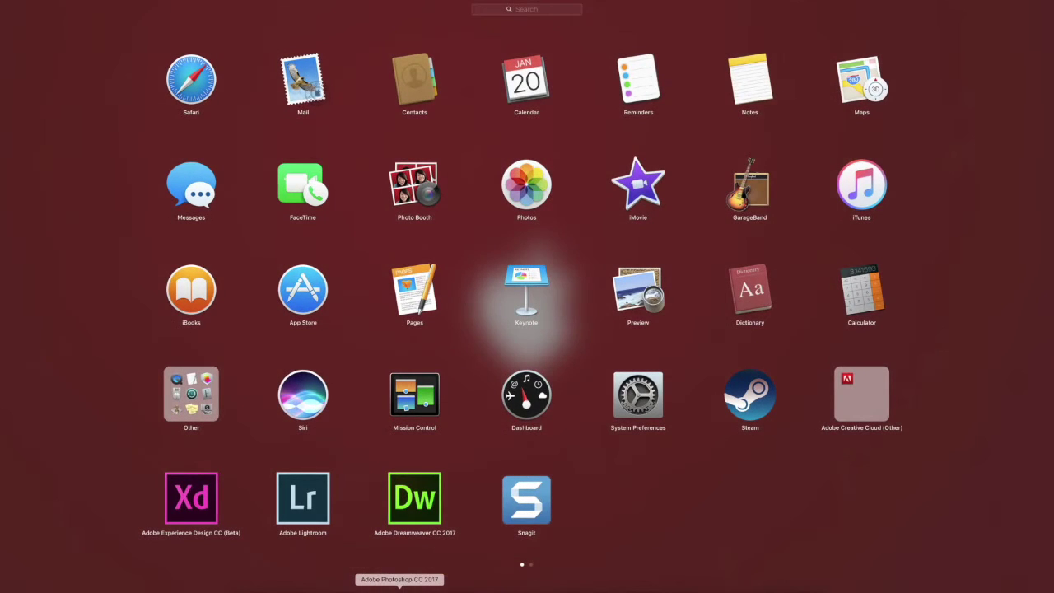
- Launch Google Chrome from Launchpad and bring its window to the front
{"action": "scroll", "coordinate": [825, 270], "scroll_direction": "right", "scroll_amount": 3}
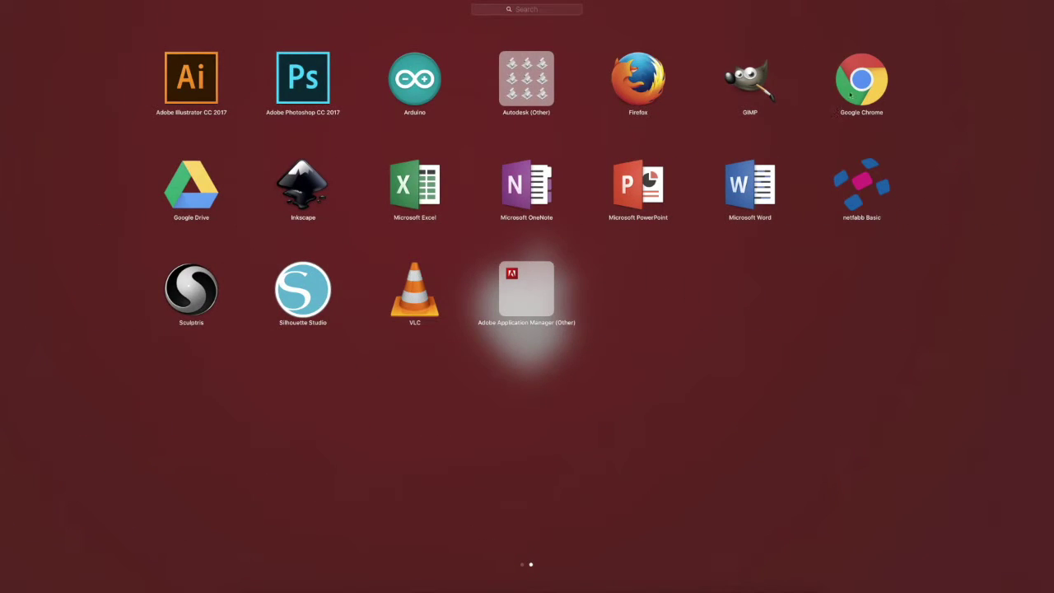
{"action": "left_click", "coordinate": [841, 114]}
{"action": "left_click", "coordinate": [722, 438]}
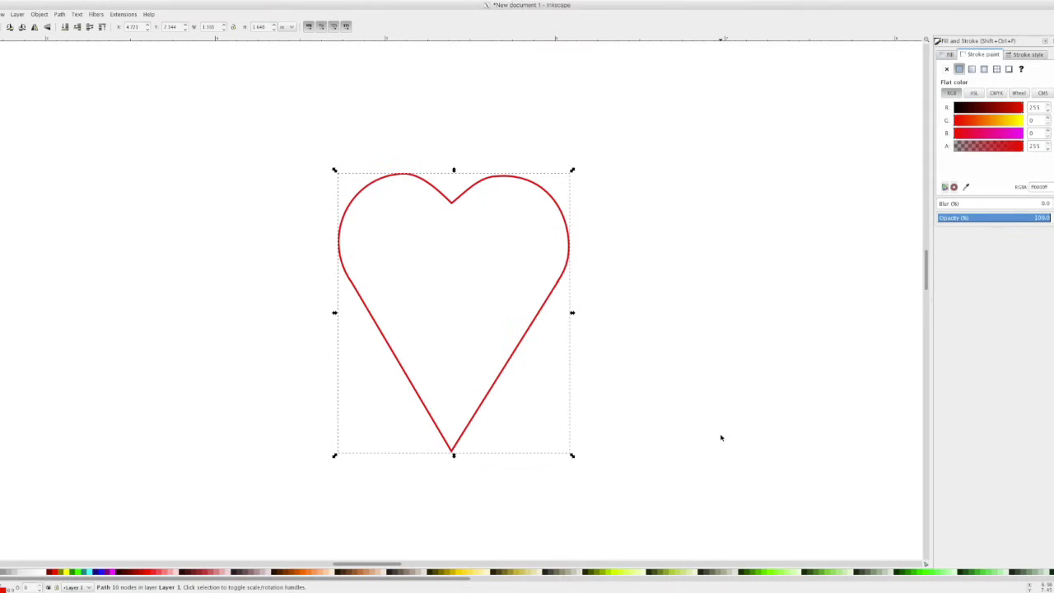
{"action": "key", "text": "ctrl+Up"}
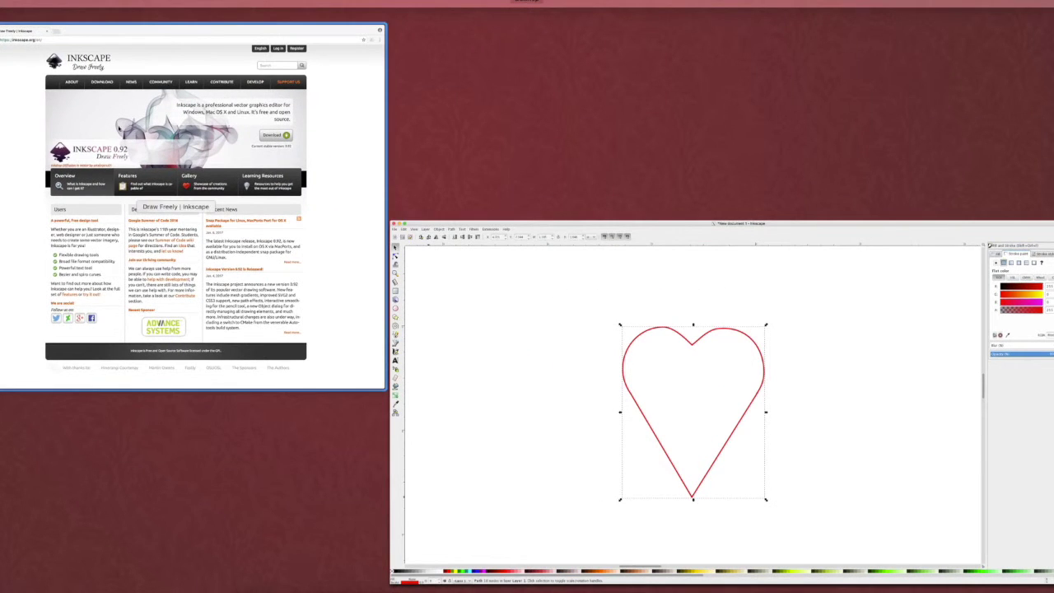
{"action": "left_click", "coordinate": [135, 166]}
- Search Google for 'turtle silhouette' in a new tab
{"action": "left_click", "coordinate": [115, 10]}
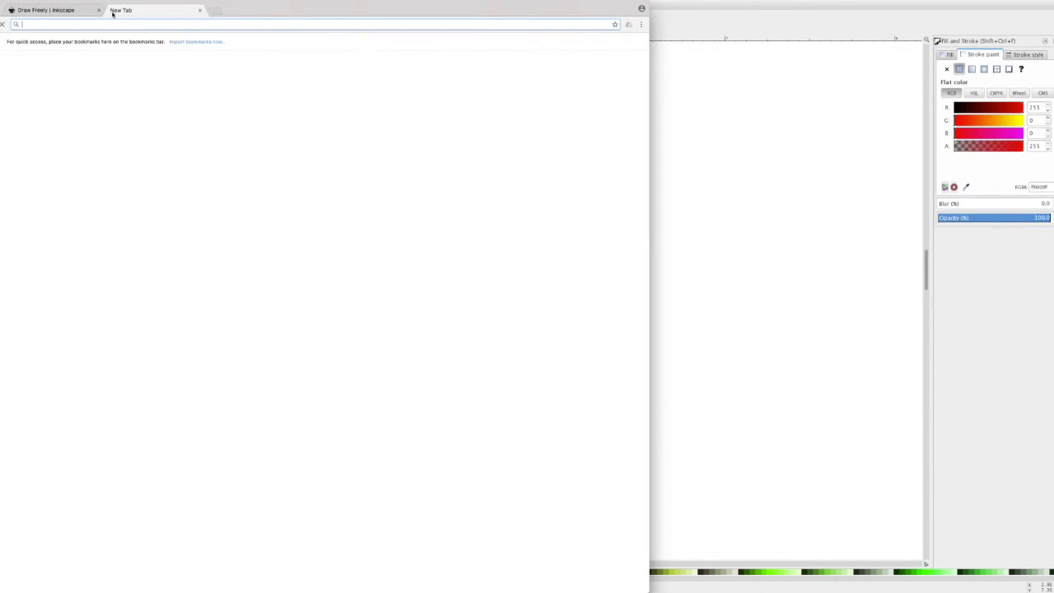
{"action": "type", "text": "turtle silhouette"}
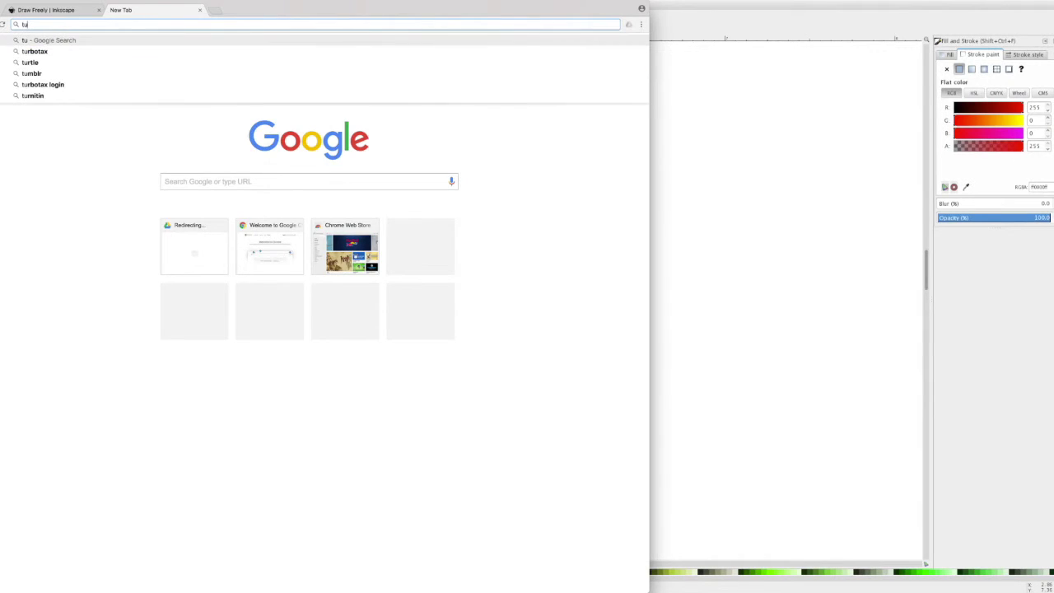
{"action": "key", "text": "Return"}
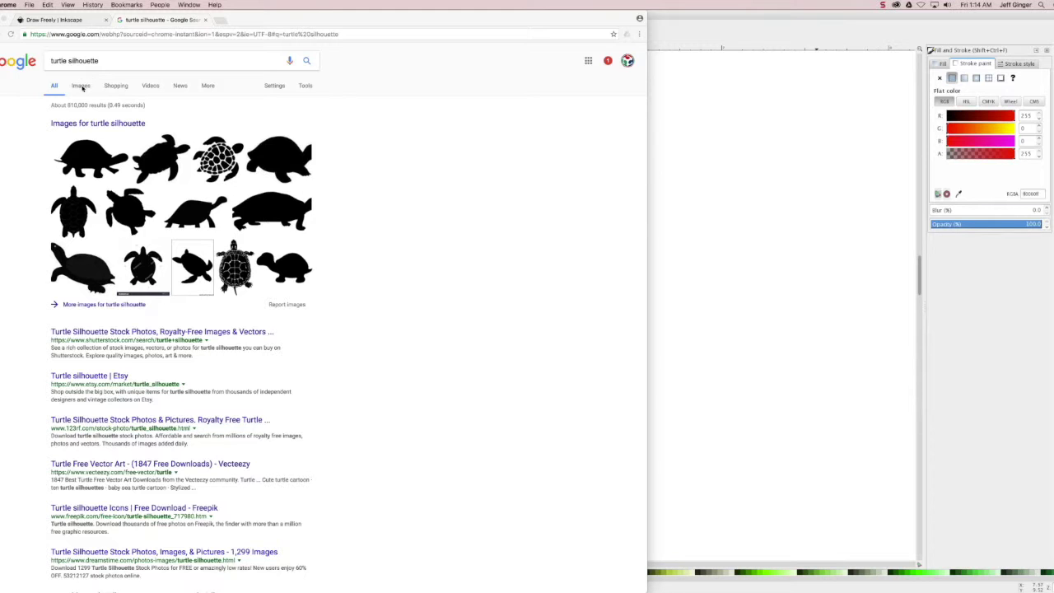
- Open the patterned sea turtle in Google Images and choose Save Image As
{"action": "left_click", "coordinate": [80, 87]}
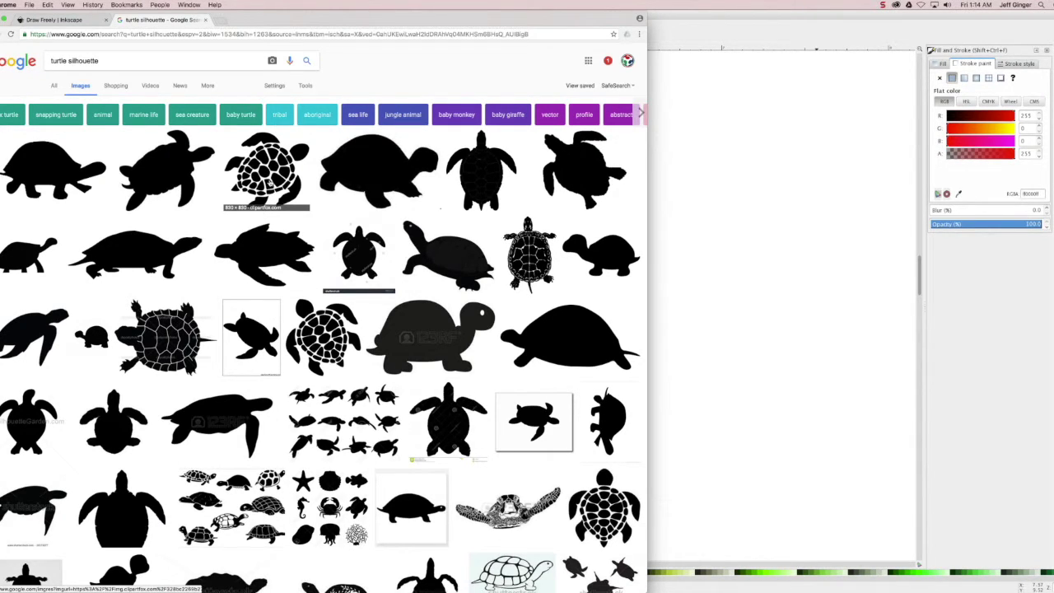
{"action": "left_click", "coordinate": [268, 182]}
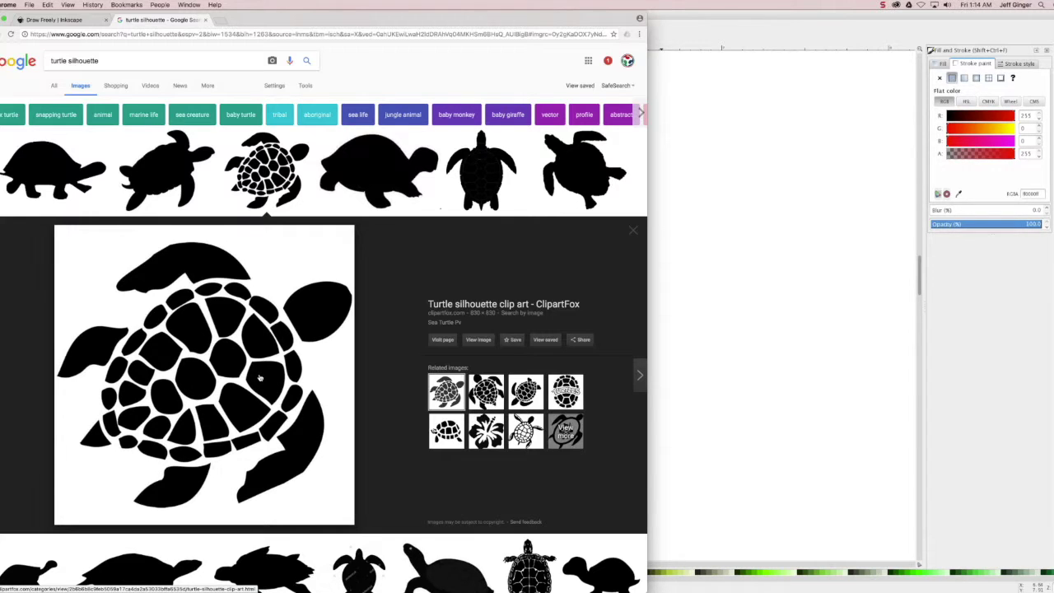
{"action": "right_click", "coordinate": [259, 377]}
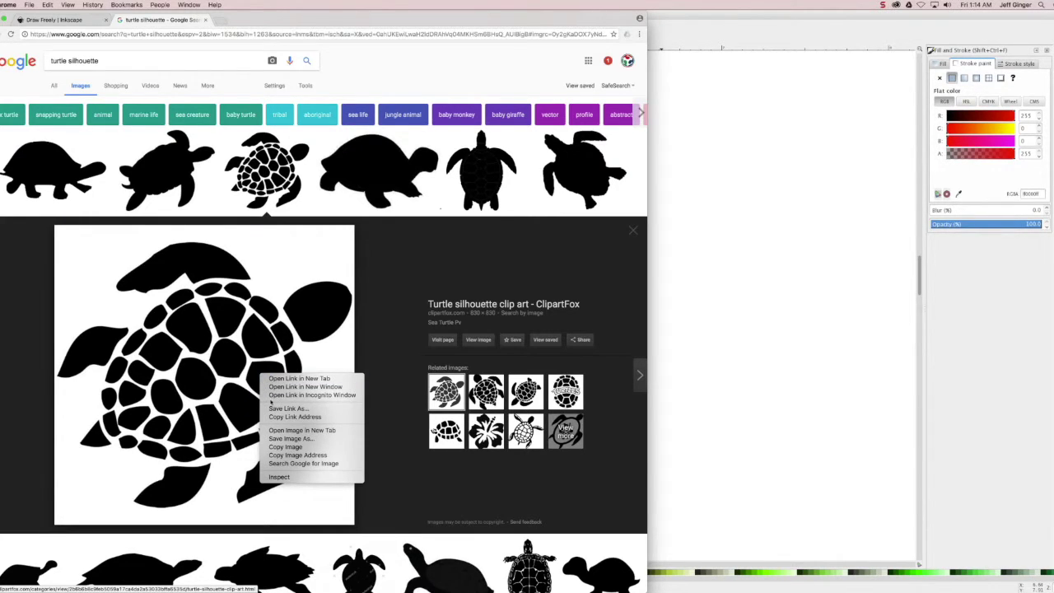
{"action": "left_click", "coordinate": [274, 437]}
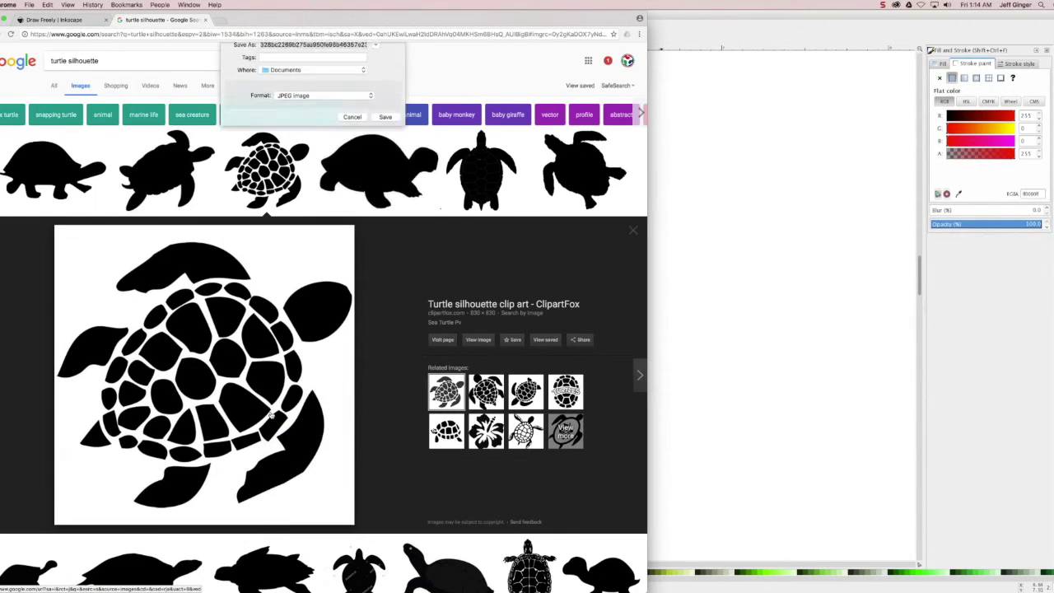
- Save the turtle image to the Desktop as '<first name>'s-Turtle', then return to Inkscape
{"action": "left_click", "coordinate": [375, 57]}
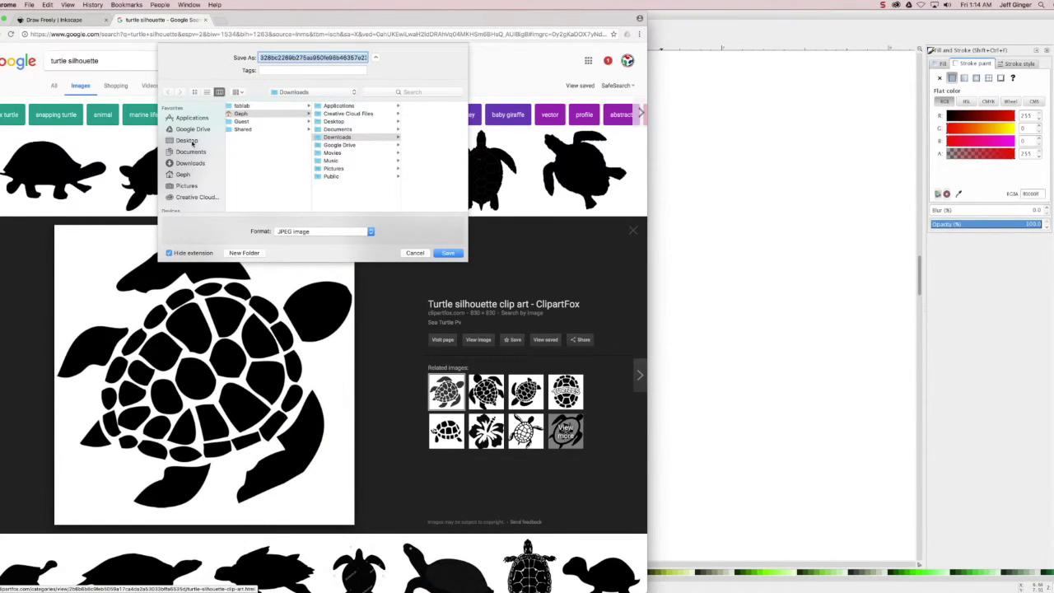
{"action": "left_click", "coordinate": [196, 141]}
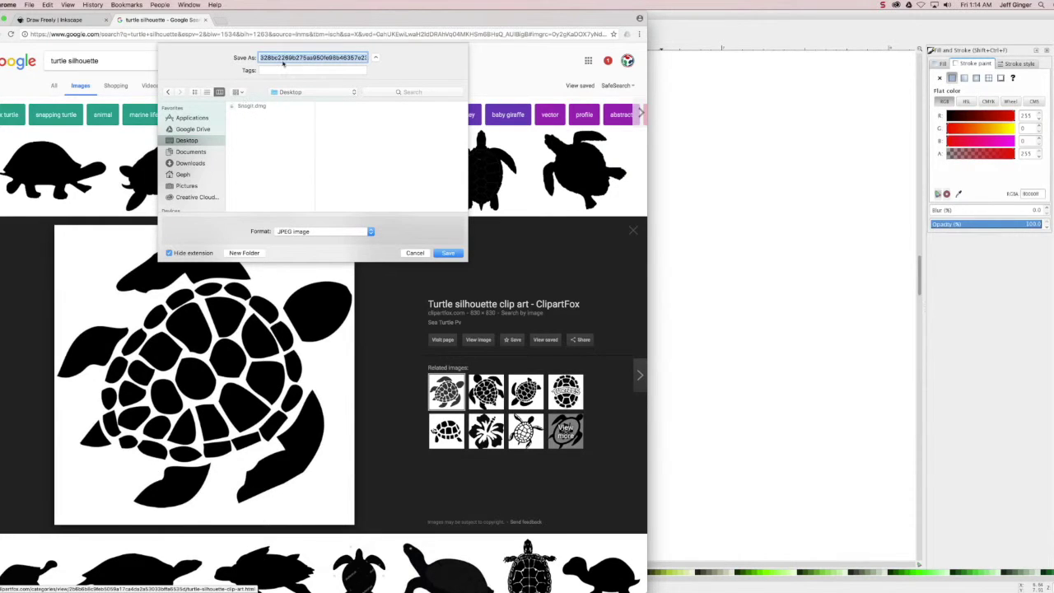
{"action": "type", "text": "Turtle"}
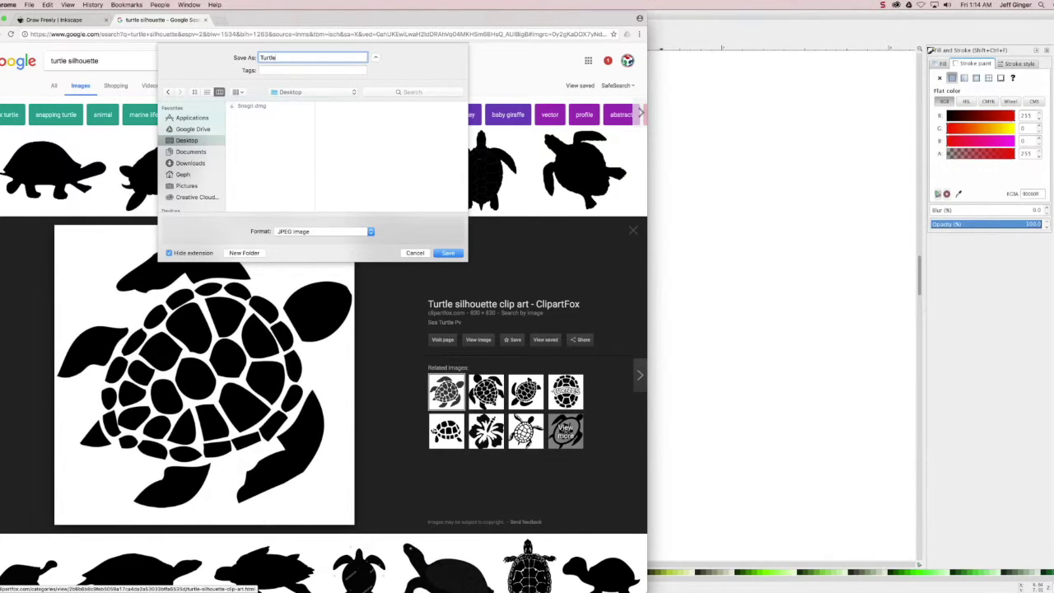
{"action": "key", "text": "BackSpace"}
{"action": "key", "text": "BackSpace"}
{"action": "key", "text": "BackSpace"}
{"action": "key", "text": "BackSpace"}
{"action": "key", "text": "BackSpace"}
{"action": "key", "text": "BackSpace"}
{"action": "type", "text": "Jeff's-Turtle"}
{"action": "key", "text": "Return"}
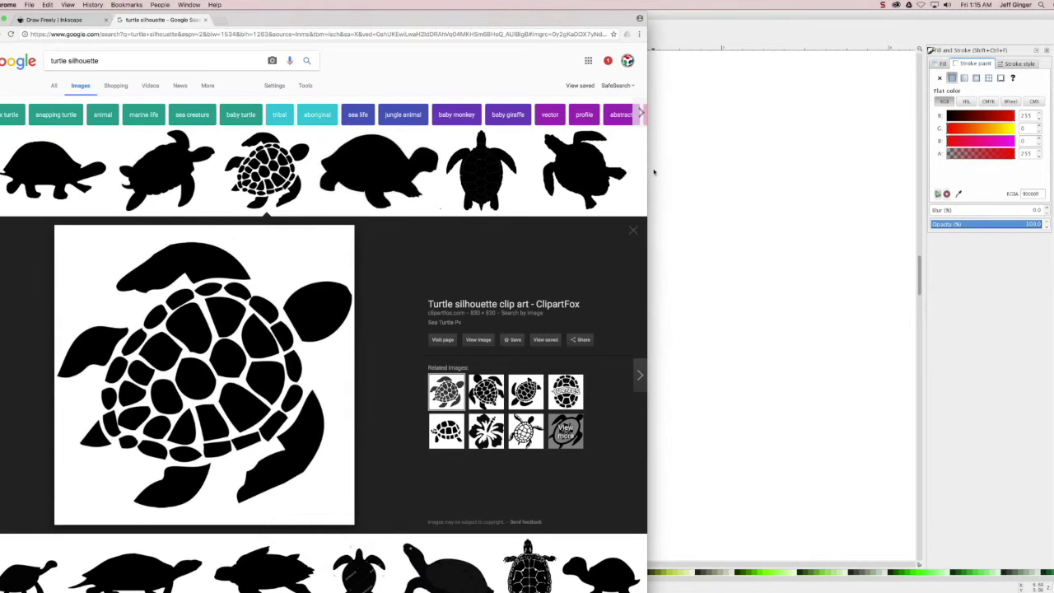
{"action": "left_click", "coordinate": [714, 41]}
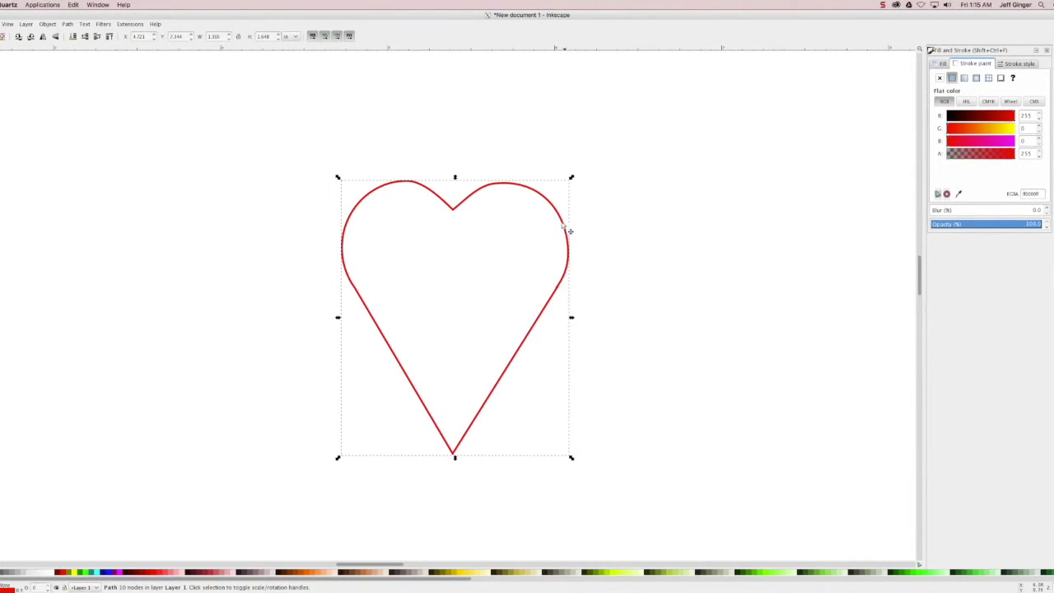
- Deselect the heart, fit the page, and import the Desktop turtle JPEG as embedded
{"action": "scroll", "coordinate": [306, 162], "scroll_direction": "down", "scroll_amount": 10}
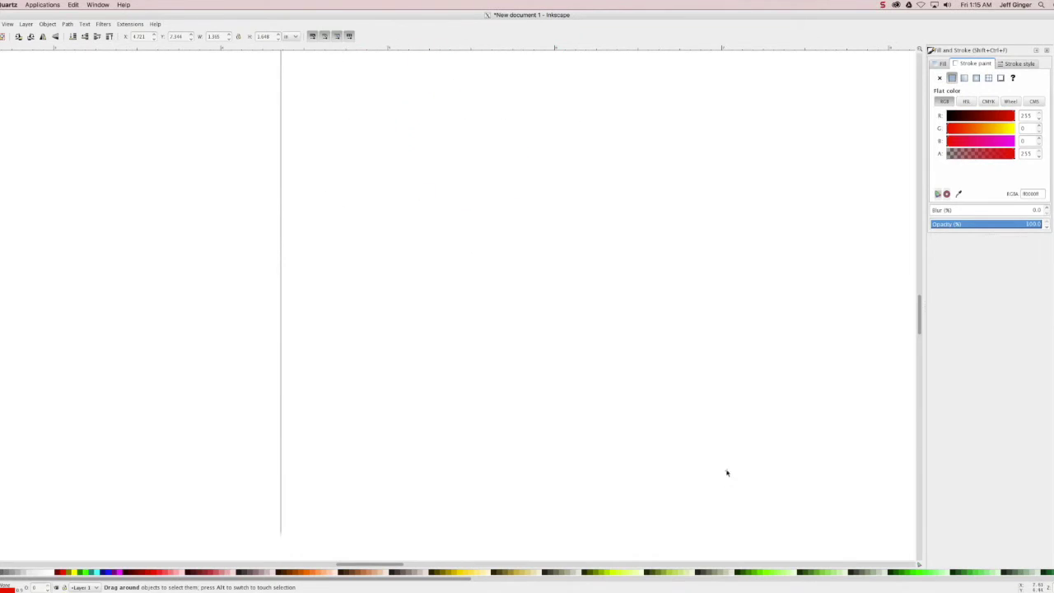
{"action": "left_click", "coordinate": [703, 401]}
{"action": "key", "text": "5"}
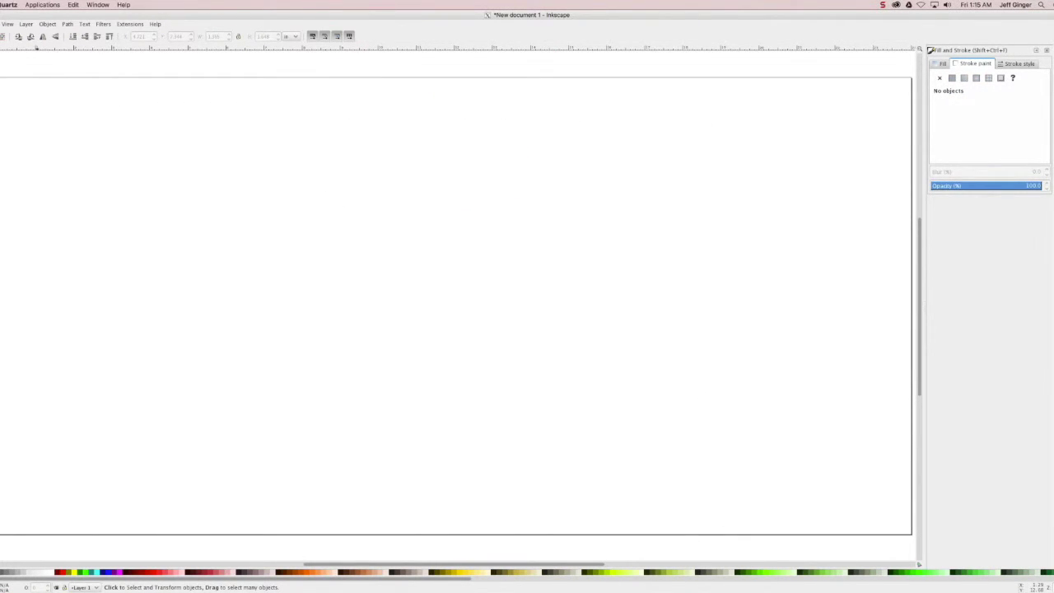
{"action": "left_click", "coordinate": [1, 23]}
{"action": "left_click", "coordinate": [33, 118]}
{"action": "left_click", "coordinate": [368, 284]}
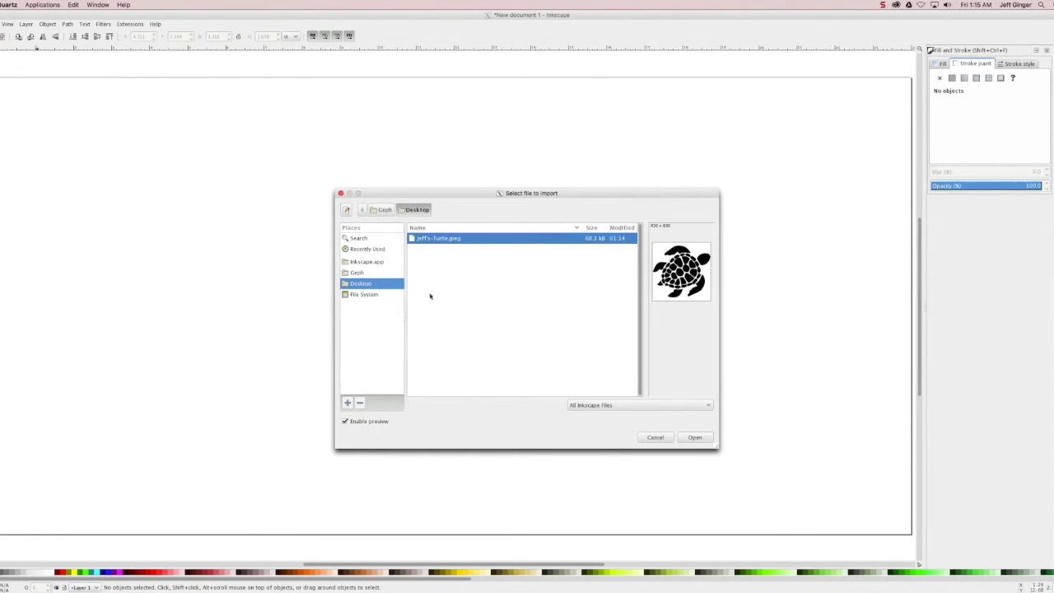
{"action": "double_click", "coordinate": [445, 239]}
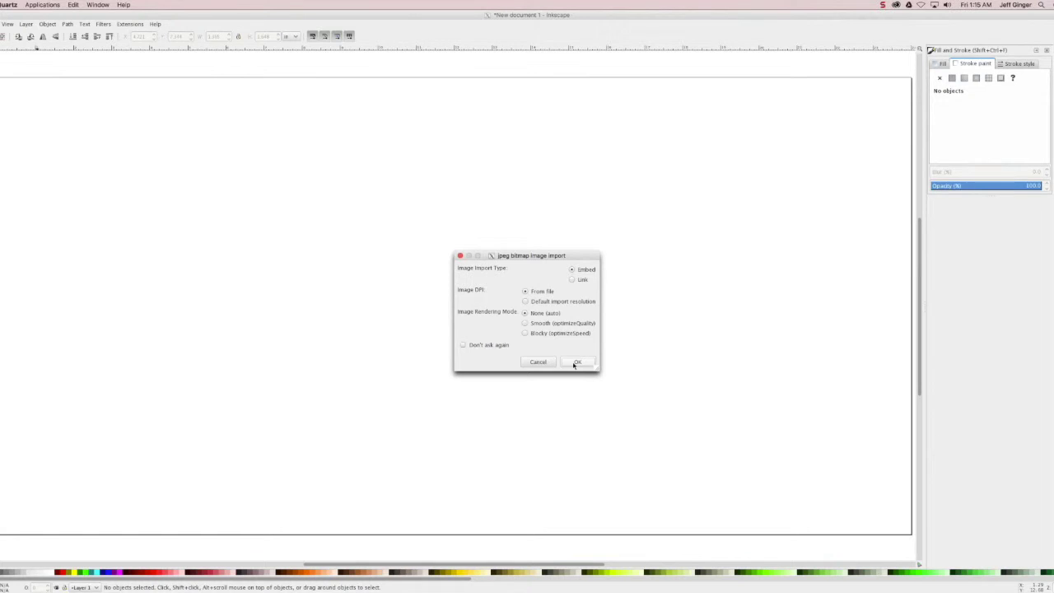
{"action": "left_click", "coordinate": [576, 362]}
- Move the imported turtle image up and left onto the page, zooming in to inspect it
{"action": "left_click_drag", "start_coordinate": [596, 352], "coordinate": [471, 300]}
{"action": "scroll", "coordinate": [470, 313], "scroll_direction": "up", "scroll_amount": 7, "text": "ctrl"}
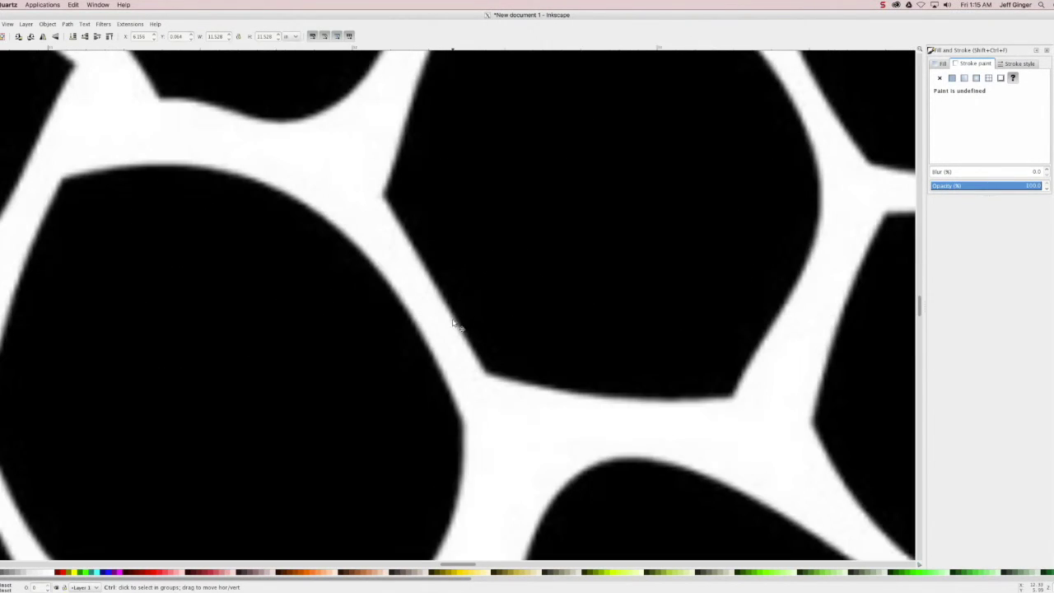
{"action": "scroll", "coordinate": [379, 251], "scroll_direction": "up", "scroll_amount": 3, "text": "ctrl"}
{"action": "scroll", "coordinate": [527, 396], "scroll_direction": "up", "scroll_amount": 2, "text": "ctrl"}
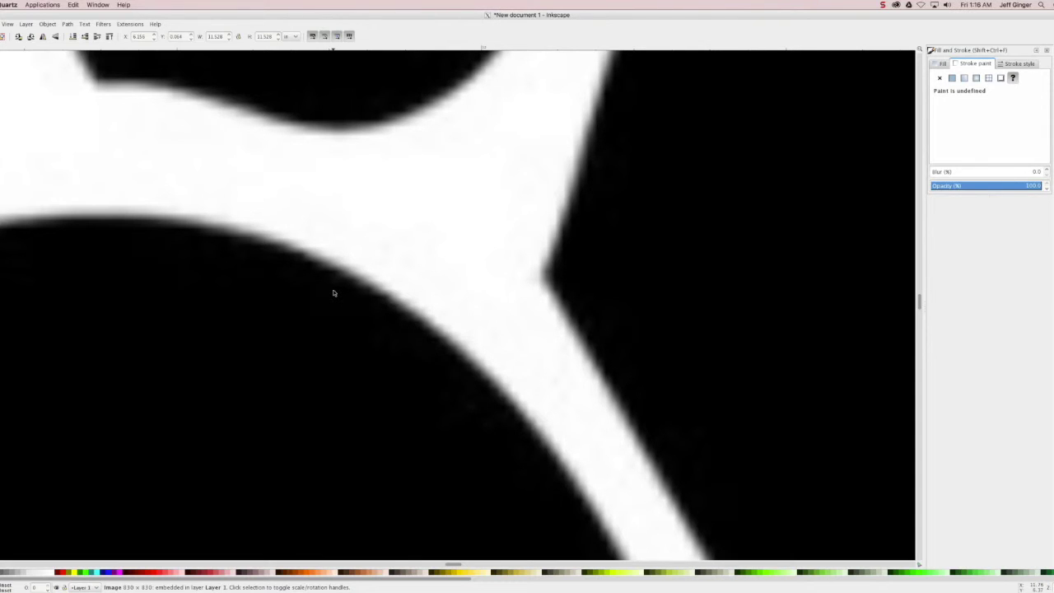
{"action": "scroll", "coordinate": [343, 431], "scroll_direction": "down", "scroll_amount": 8}
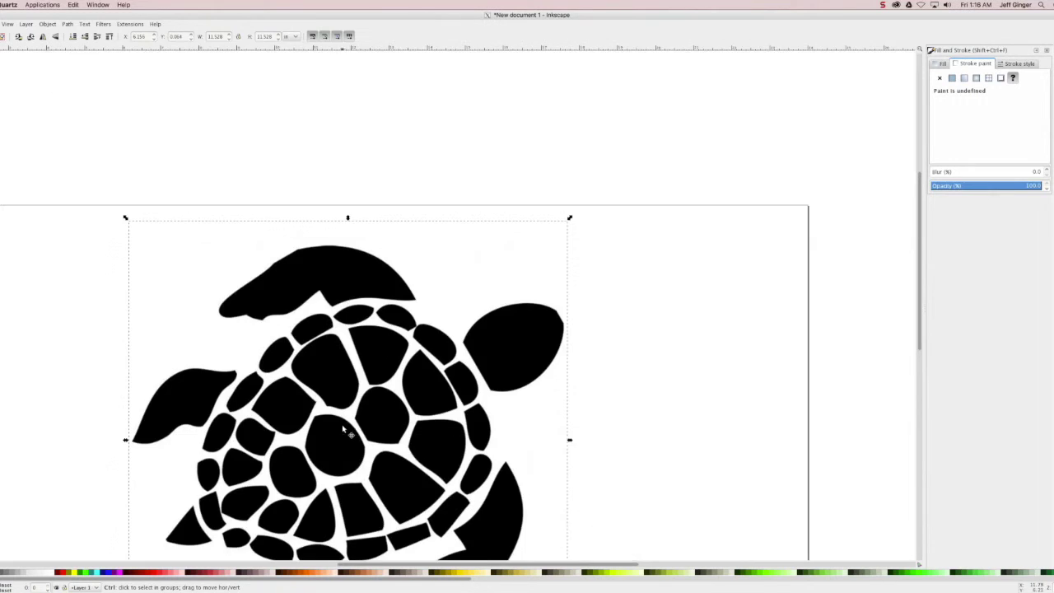
{"action": "scroll", "coordinate": [346, 268], "scroll_direction": "down", "scroll_amount": 4}
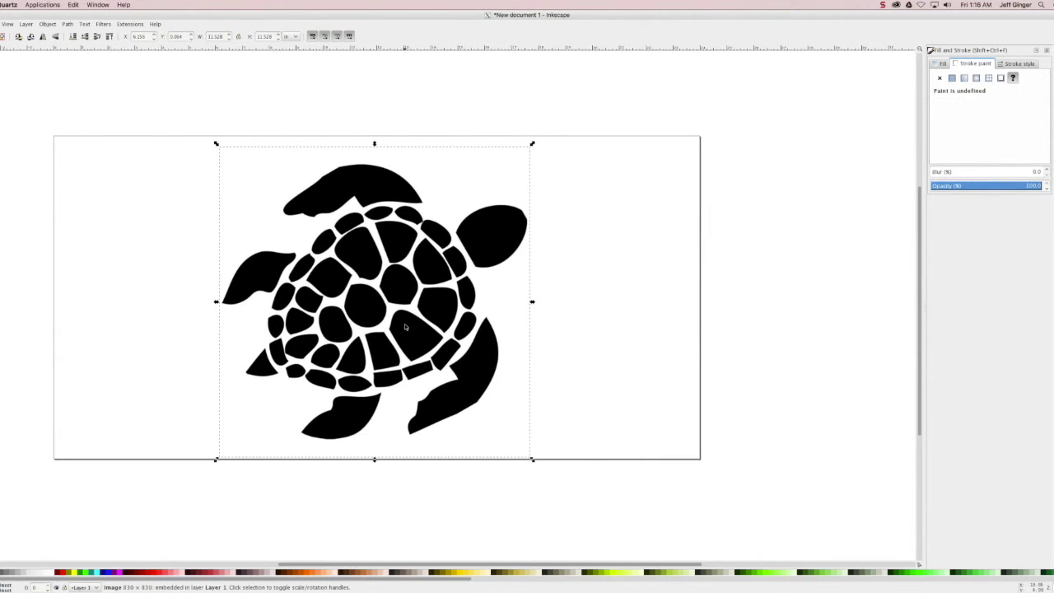
{"action": "left_click", "coordinate": [48, 24]}
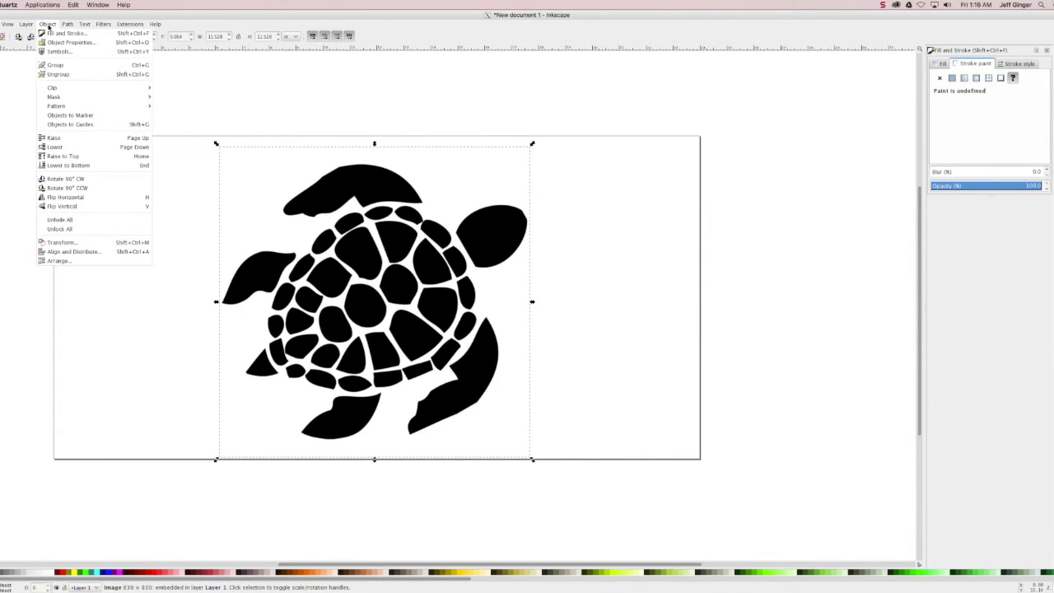
- Trace the turtle bitmap with Trace Bitmap at a 0.450 brightness cutoff
{"action": "mouse_move", "coordinate": [63, 27]}
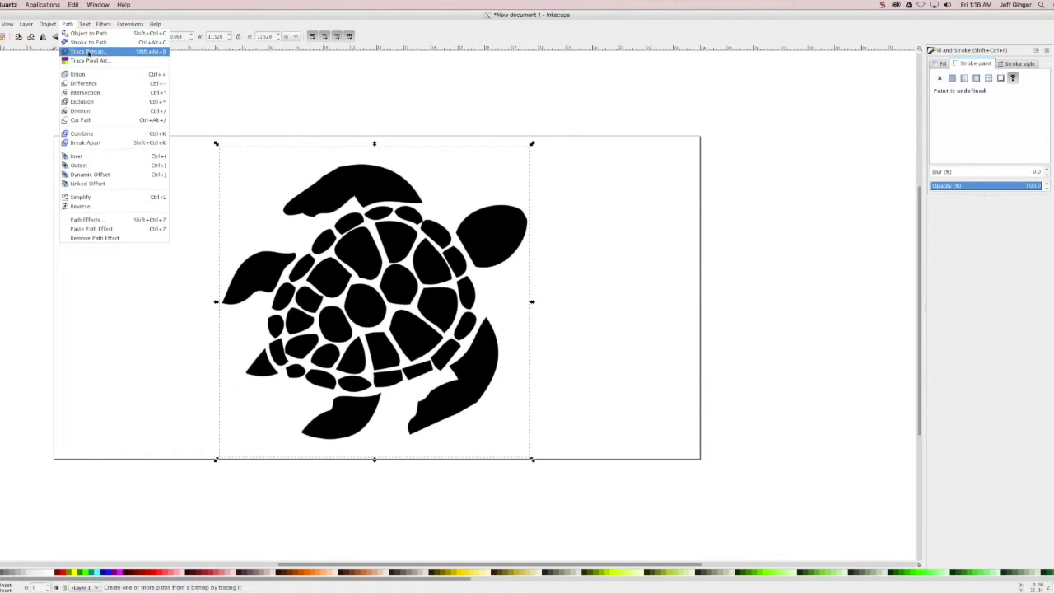
{"action": "left_click", "coordinate": [89, 52]}
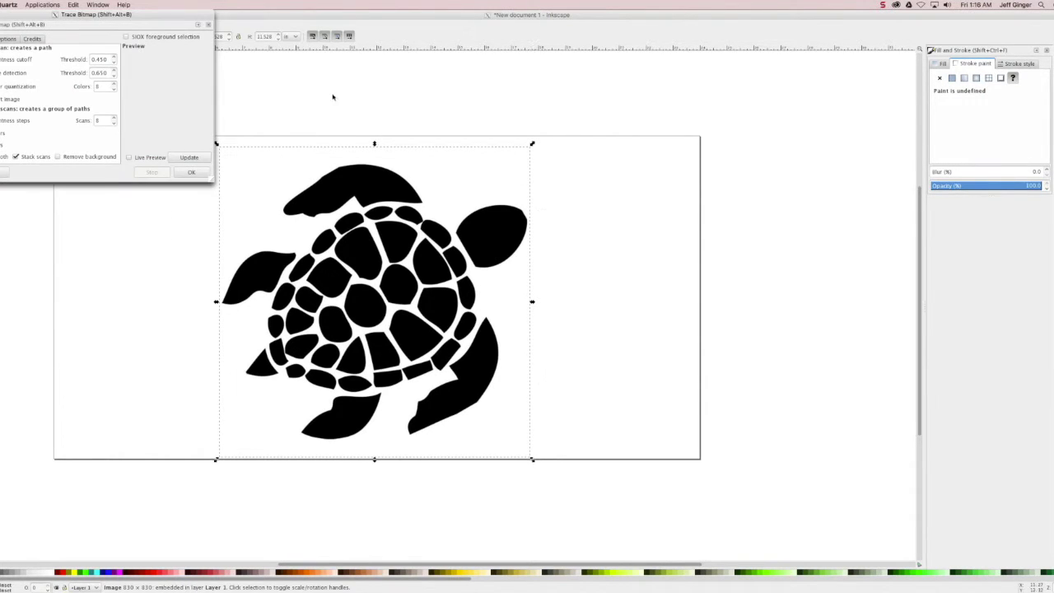
{"action": "mouse_move", "coordinate": [171, 16]}
{"action": "left_mouse_down"}
{"action": "mouse_move", "coordinate": [823, 196]}
{"action": "mouse_move", "coordinate": [865, 178]}
{"action": "left_mouse_up"}
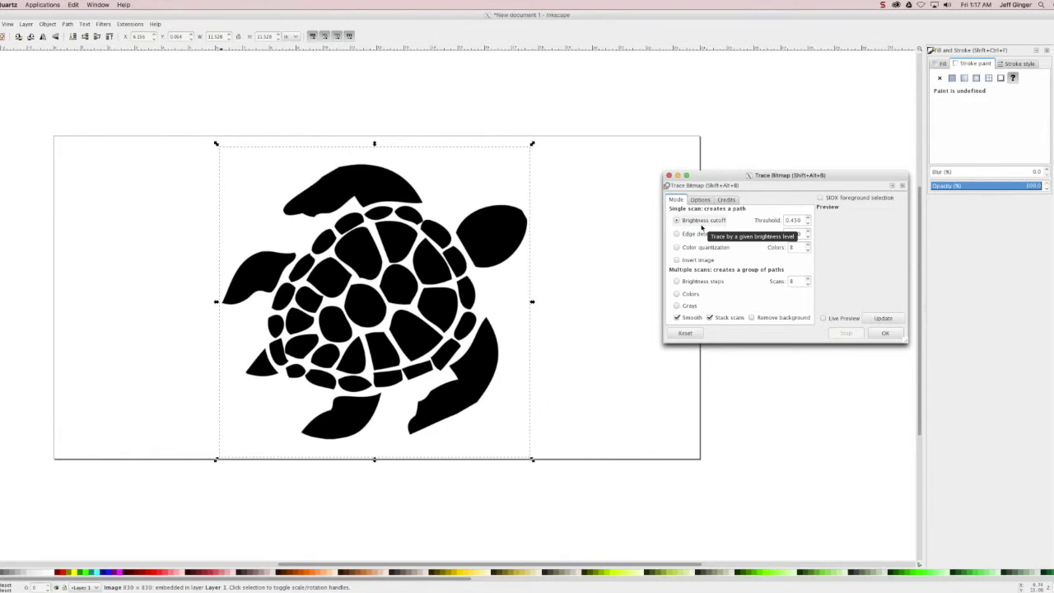
{"action": "left_click", "coordinate": [876, 334]}
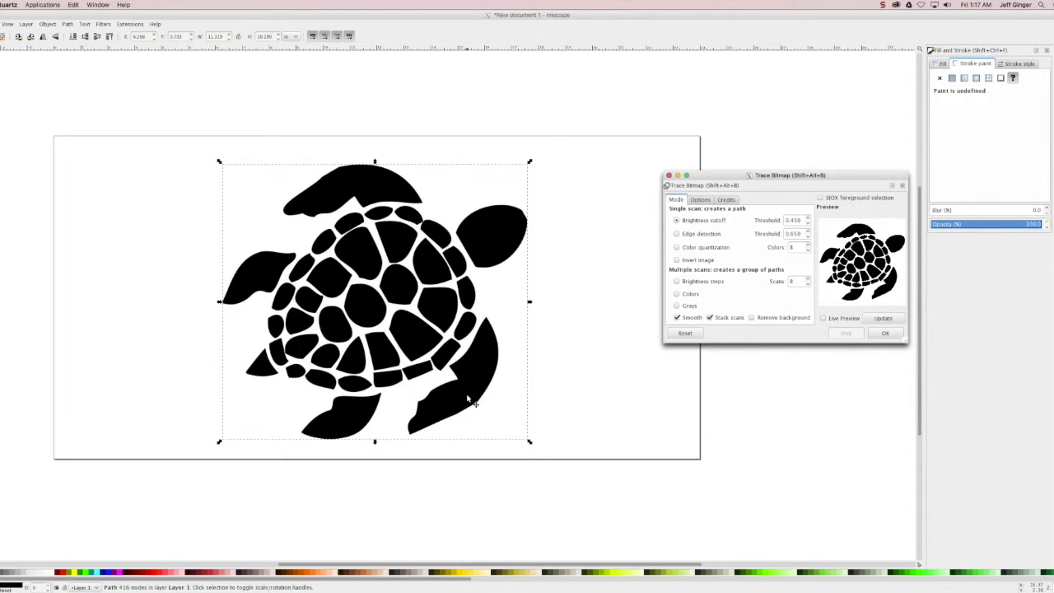
- Reselect the turtle and bring the Trace Bitmap dialog back into focus
{"action": "left_click", "coordinate": [504, 347]}
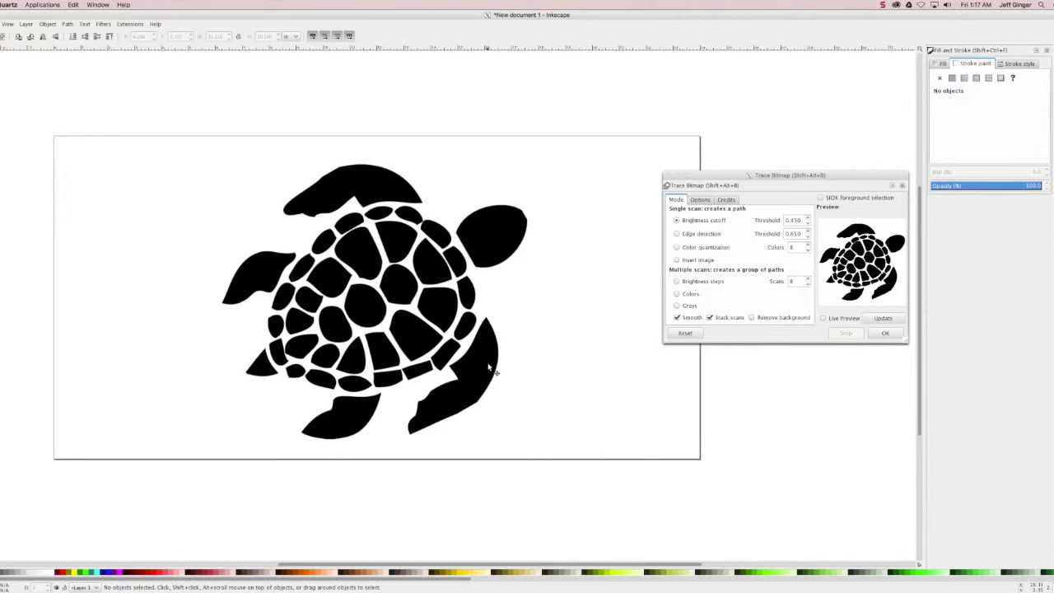
{"action": "left_click", "coordinate": [491, 370]}
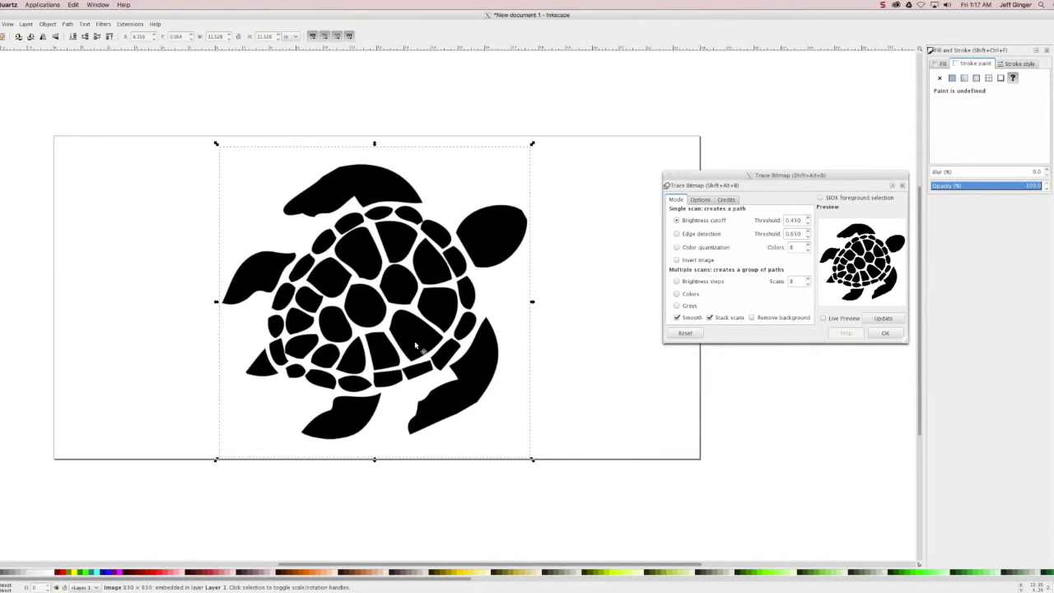
{"action": "left_click", "coordinate": [874, 336]}
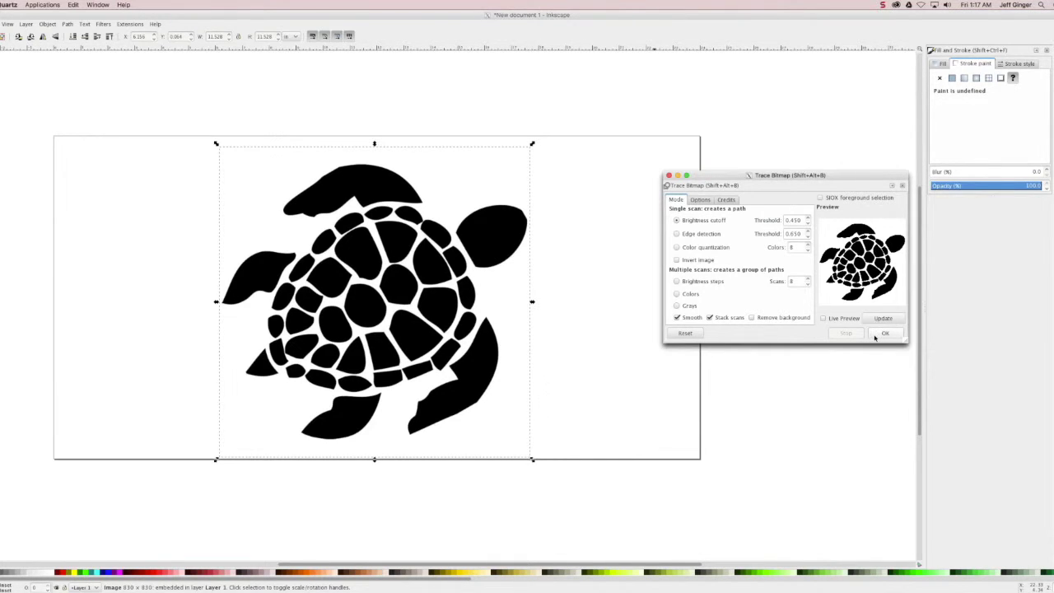
- Apply the Trace Bitmap to the turtle image once more
{"action": "left_click", "coordinate": [434, 262]}
{"action": "left_click", "coordinate": [875, 335]}
{"action": "left_click", "coordinate": [872, 335]}
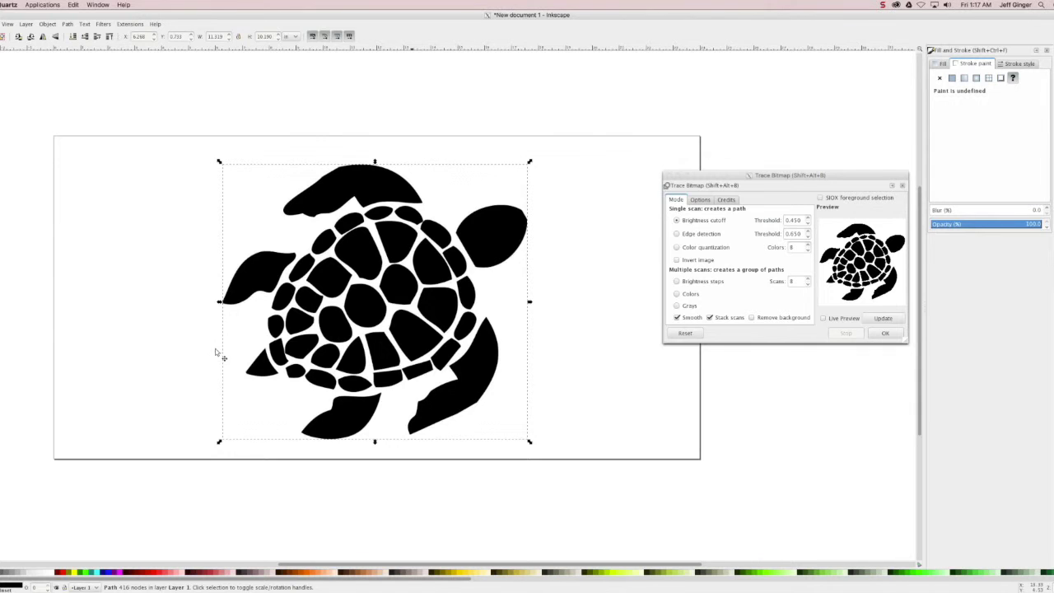
{"action": "mouse_move", "coordinate": [244, 303]}
{"action": "left_mouse_down"}
{"action": "mouse_move", "coordinate": [172, 341]}
{"action": "mouse_move", "coordinate": [118, 271]}
{"action": "mouse_move", "coordinate": [85, 275]}
{"action": "mouse_move", "coordinate": [63, 299]}
{"action": "mouse_move", "coordinate": [82, 291]}
{"action": "left_mouse_up"}
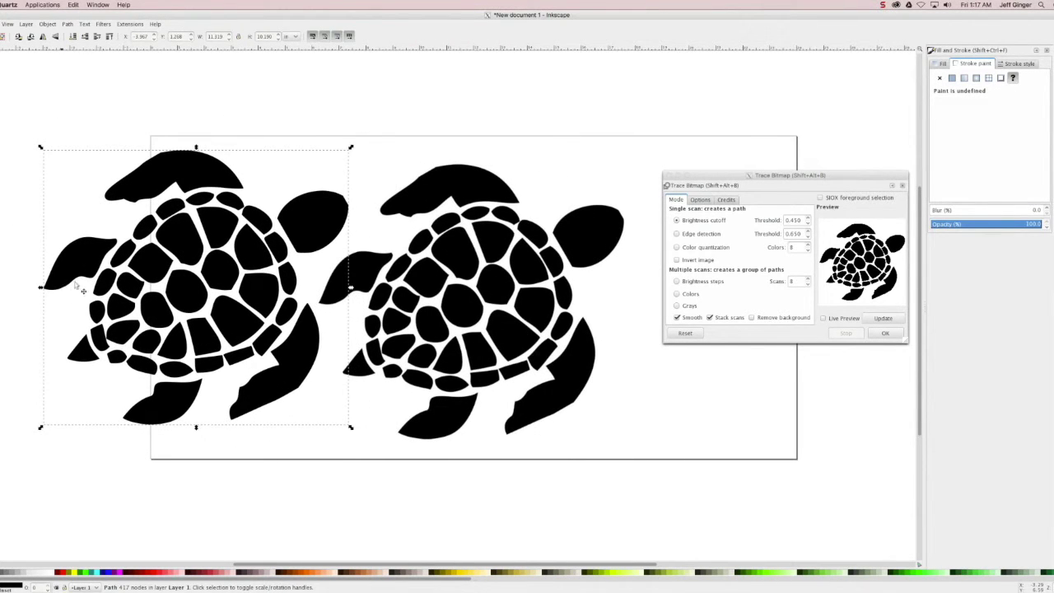
- Delete the original turtle bitmap and center the traced turtle path, showing its nodes
{"action": "scroll", "coordinate": [317, 298], "scroll_direction": "up", "scroll_amount": 1}
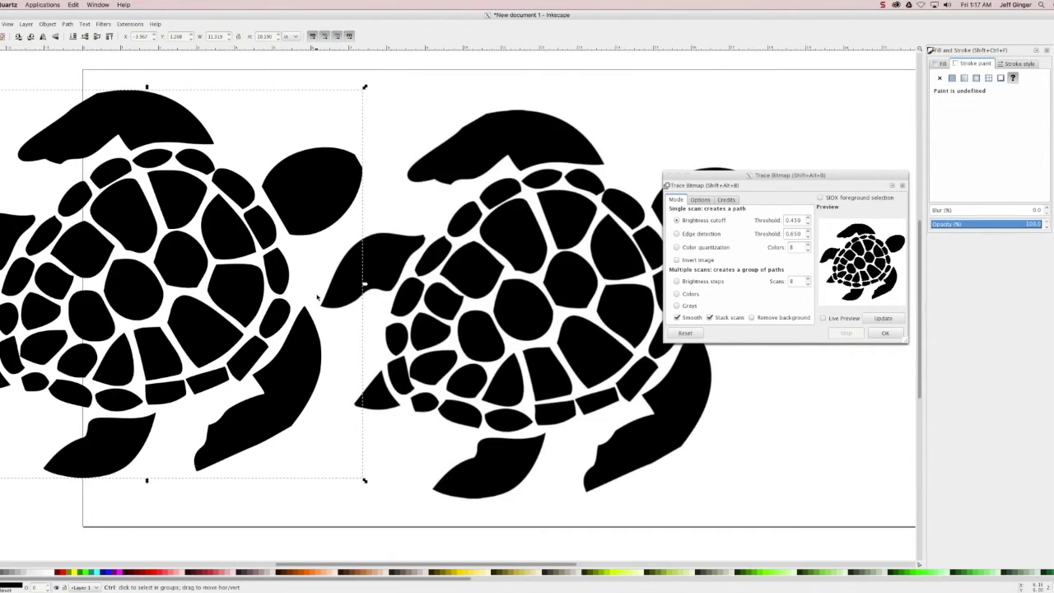
{"action": "scroll", "coordinate": [317, 298], "scroll_direction": "up", "scroll_amount": 4}
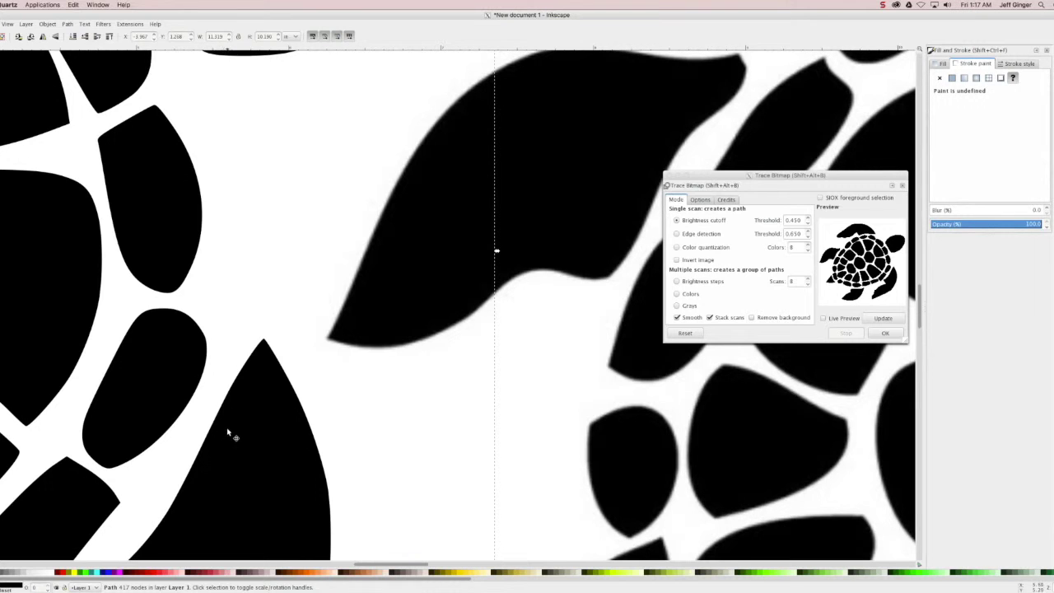
{"action": "scroll", "coordinate": [228, 431], "scroll_direction": "down", "scroll_amount": 4}
{"action": "left_click", "coordinate": [446, 404]}
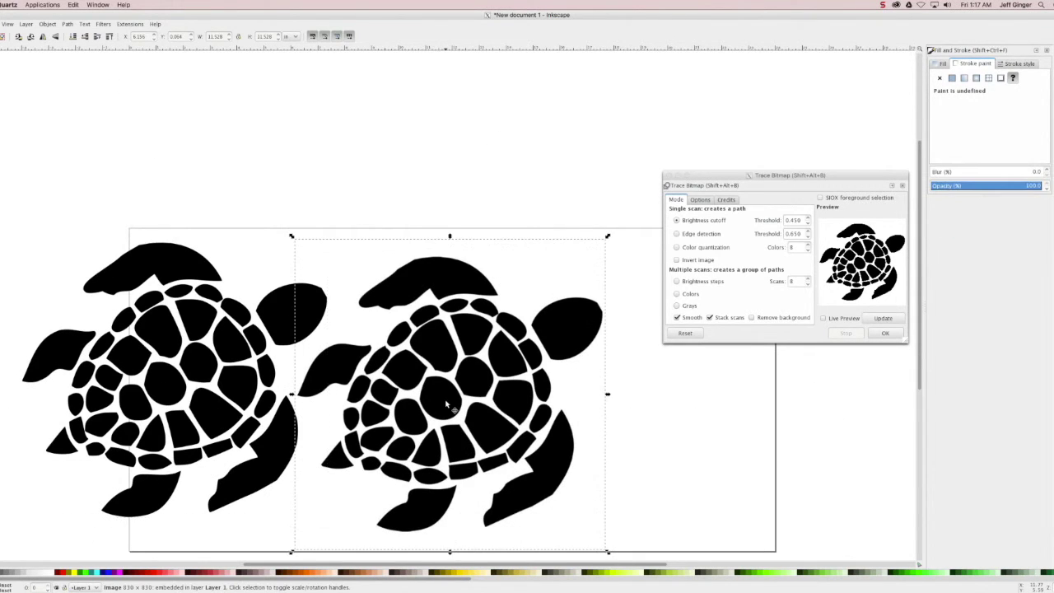
{"action": "key", "text": "Delete"}
{"action": "left_click_drag", "start_coordinate": [230, 393], "coordinate": [443, 403]}
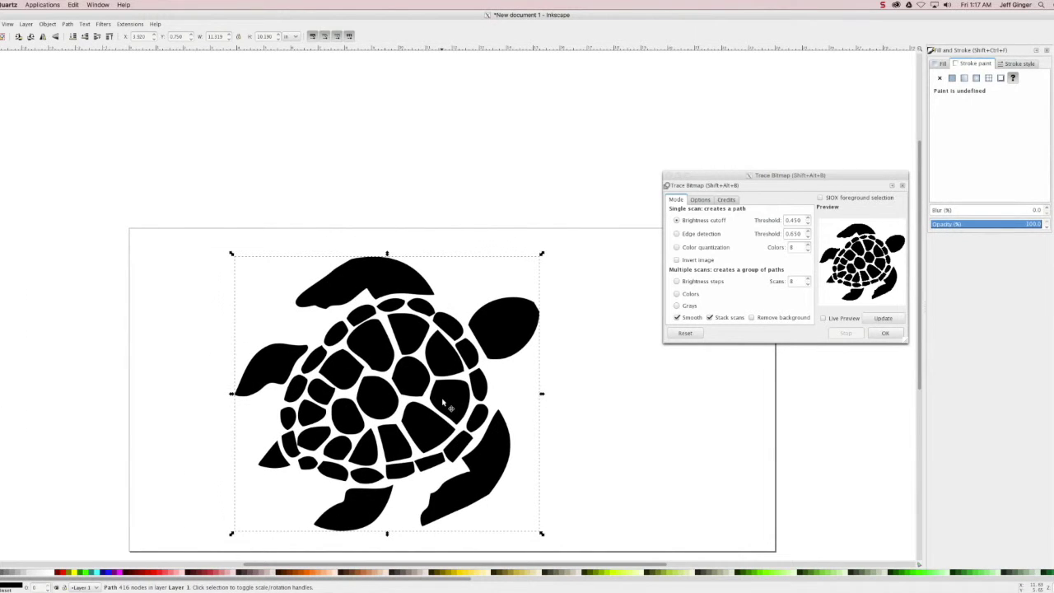
{"action": "double_click", "coordinate": [444, 403]}
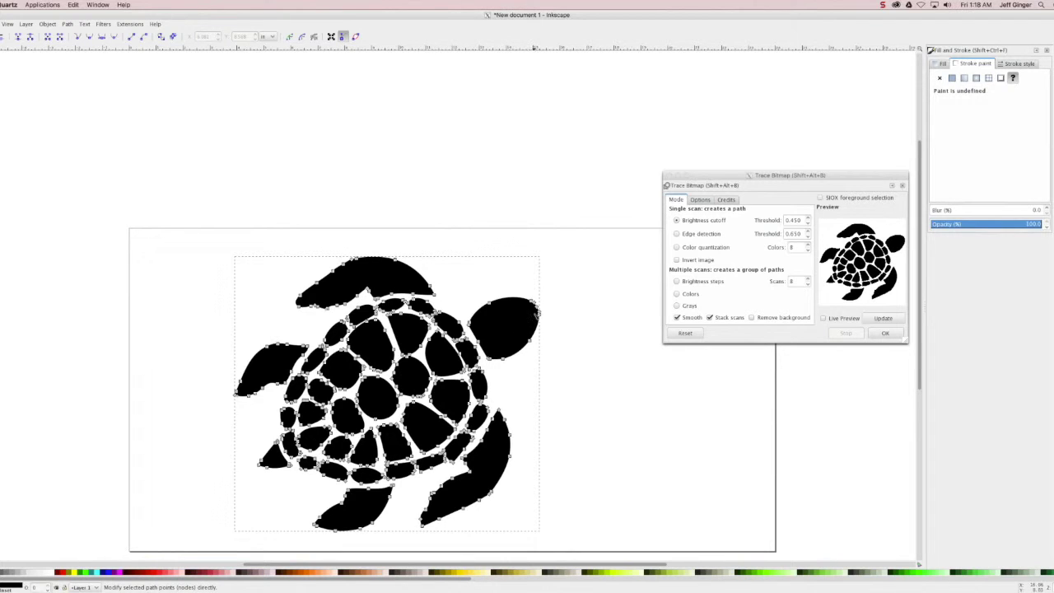
- Drag the head nodes into a beak with a long spike, then draw a small ellipse on the head
{"action": "left_click_drag", "start_coordinate": [538, 308], "coordinate": [622, 266]}
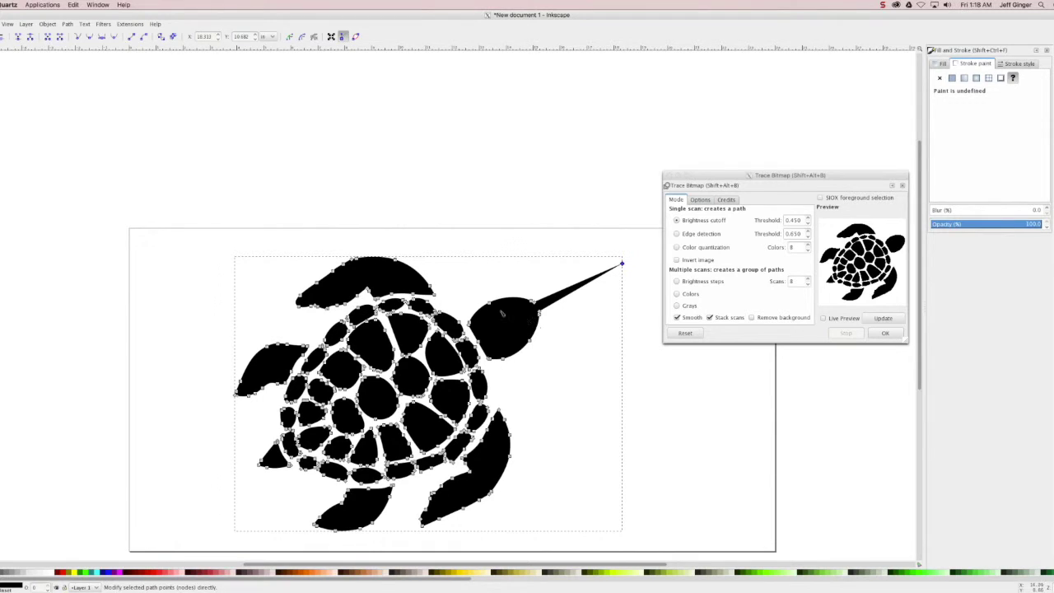
{"action": "left_click_drag", "start_coordinate": [488, 304], "coordinate": [479, 293]}
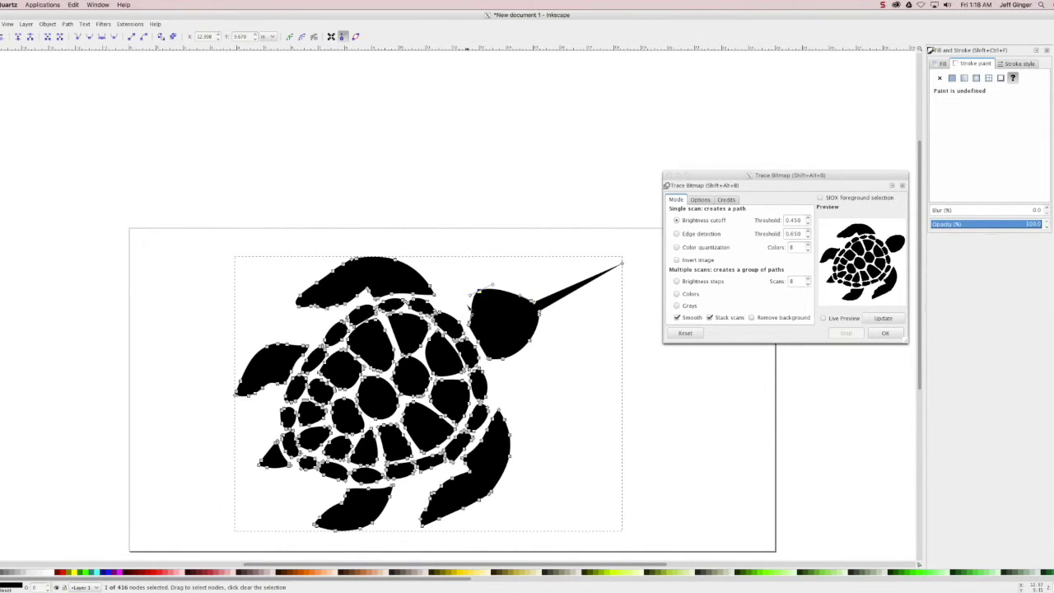
{"action": "mouse_move", "coordinate": [491, 285]}
{"action": "left_mouse_down"}
{"action": "mouse_move", "coordinate": [483, 290]}
{"action": "mouse_move", "coordinate": [495, 280]}
{"action": "left_mouse_up"}
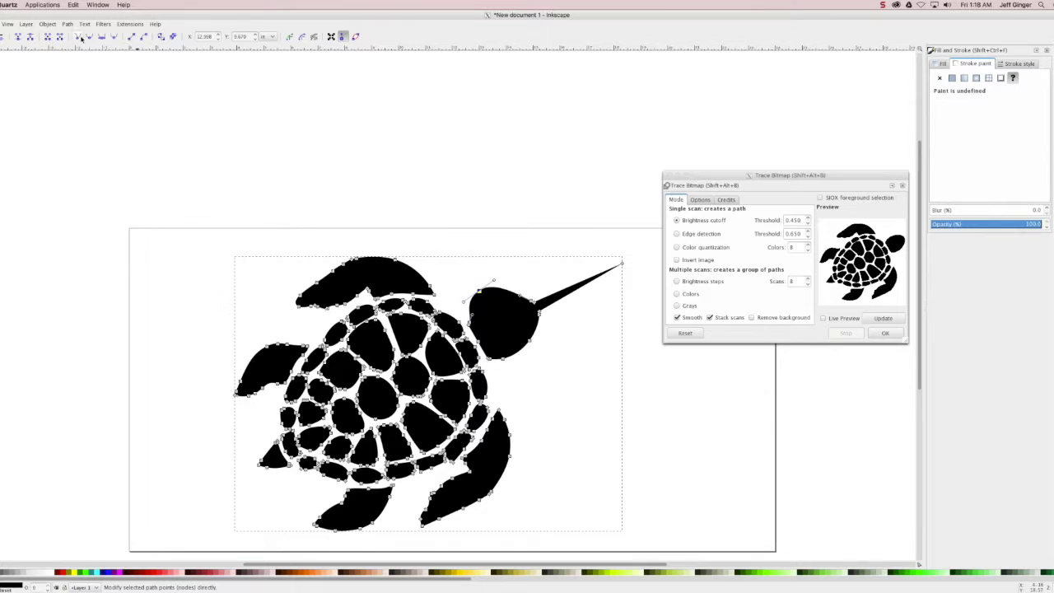
{"action": "left_click_drag", "start_coordinate": [494, 284], "coordinate": [492, 338]}
{"action": "left_click_drag", "start_coordinate": [479, 292], "coordinate": [492, 284]}
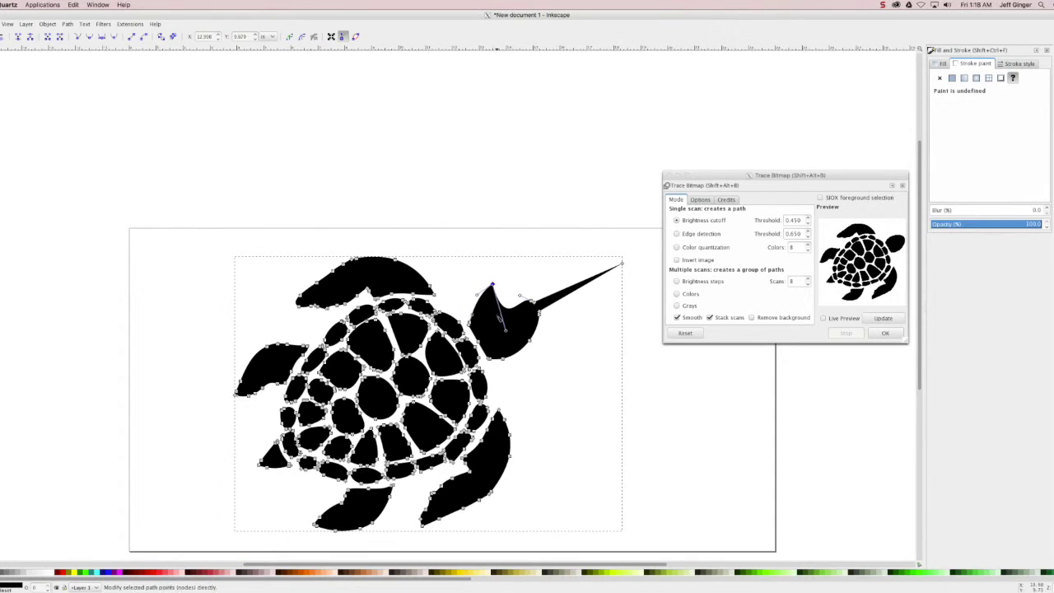
{"action": "left_click_drag", "start_coordinate": [507, 333], "coordinate": [498, 340]}
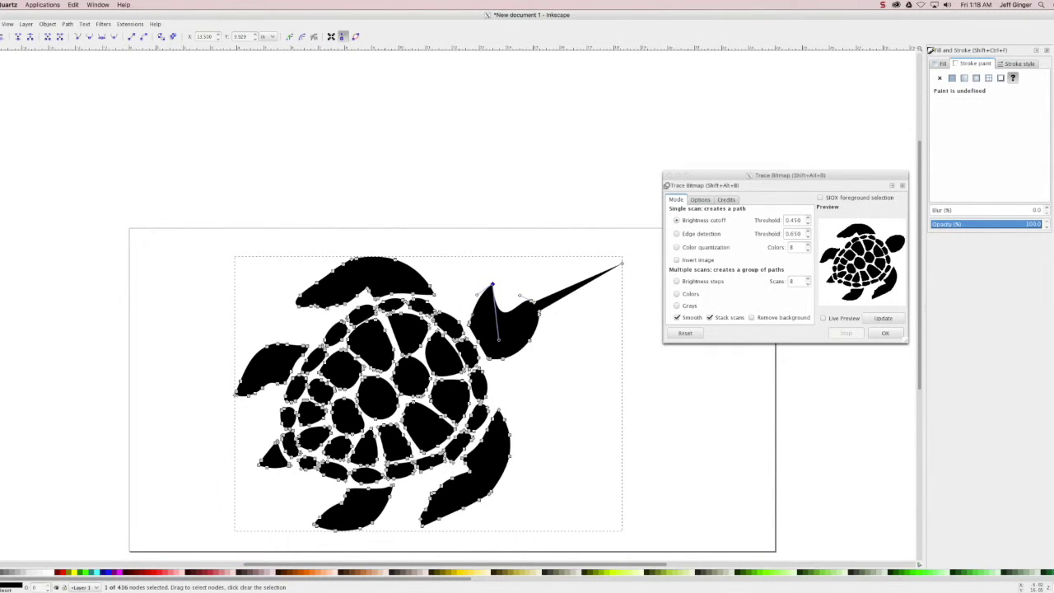
{"action": "key", "text": "e"}
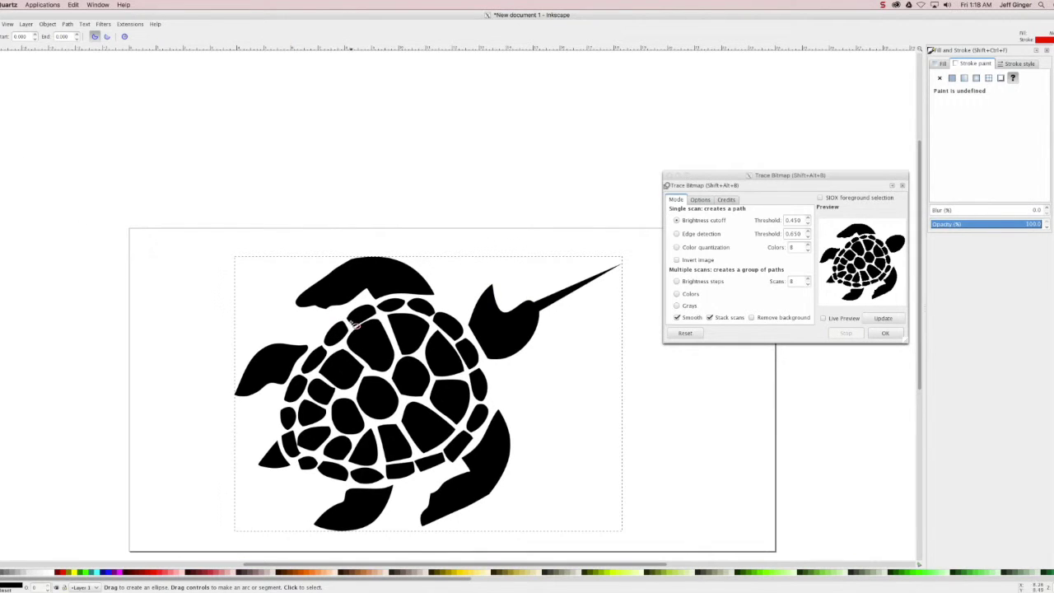
{"action": "left_click_drag", "start_coordinate": [499, 328], "coordinate": [507, 331]}
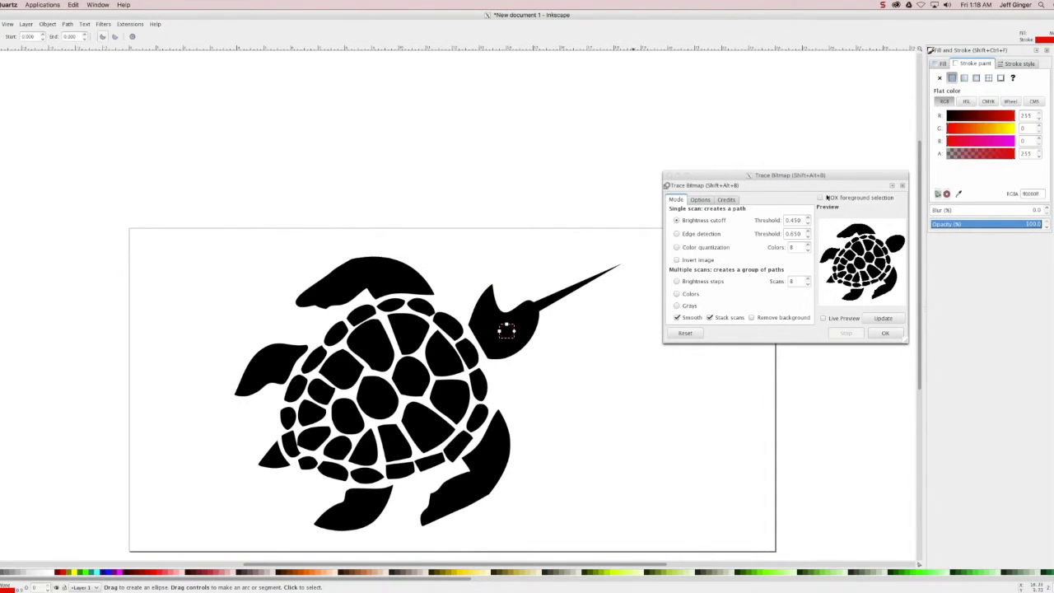
- Give the small ellipse no stroke and a solid red fill
{"action": "left_click", "coordinate": [939, 78]}
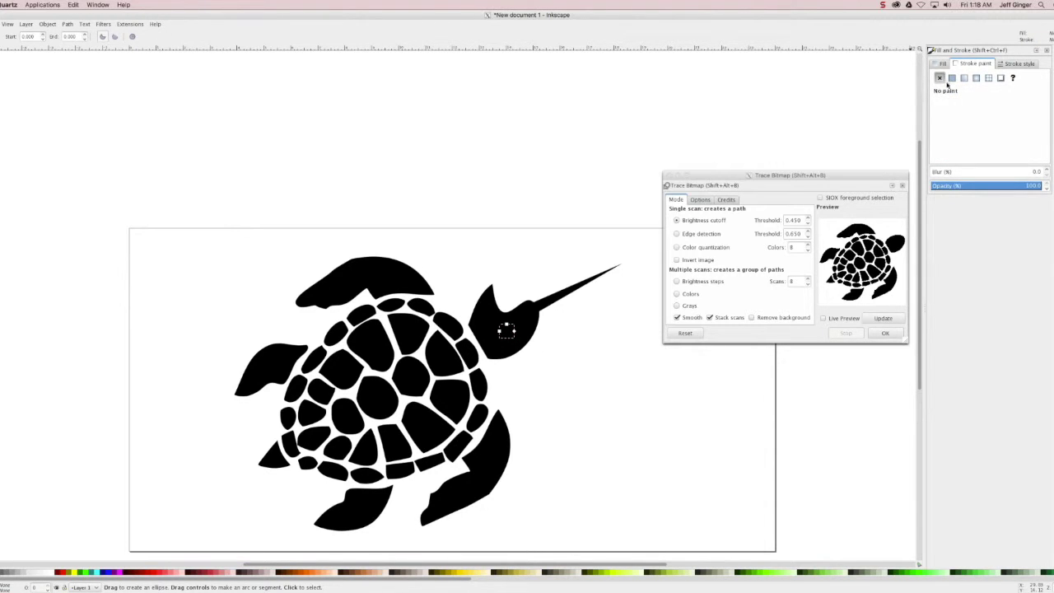
{"action": "left_click", "coordinate": [945, 65]}
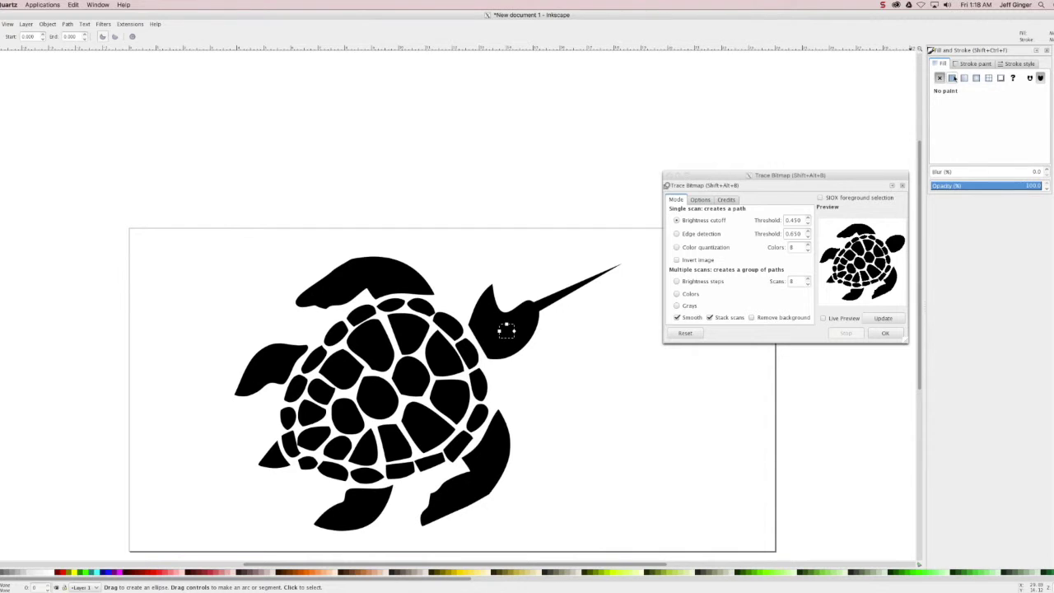
{"action": "left_click", "coordinate": [953, 77]}
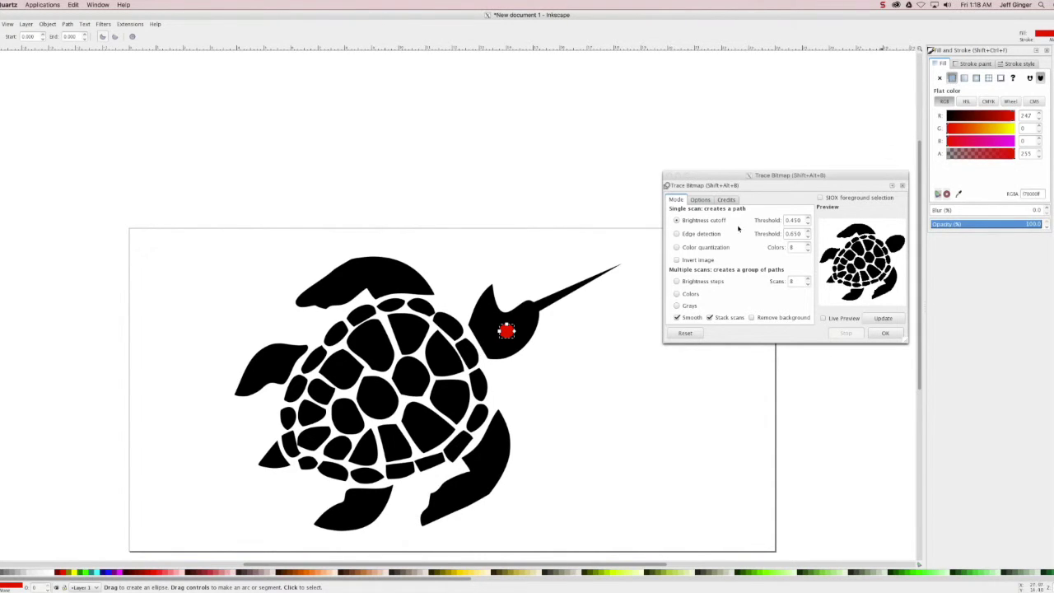
- Select the ellipse and turtle together and apply Path > Difference to cut the eye
{"action": "key", "text": "s"}
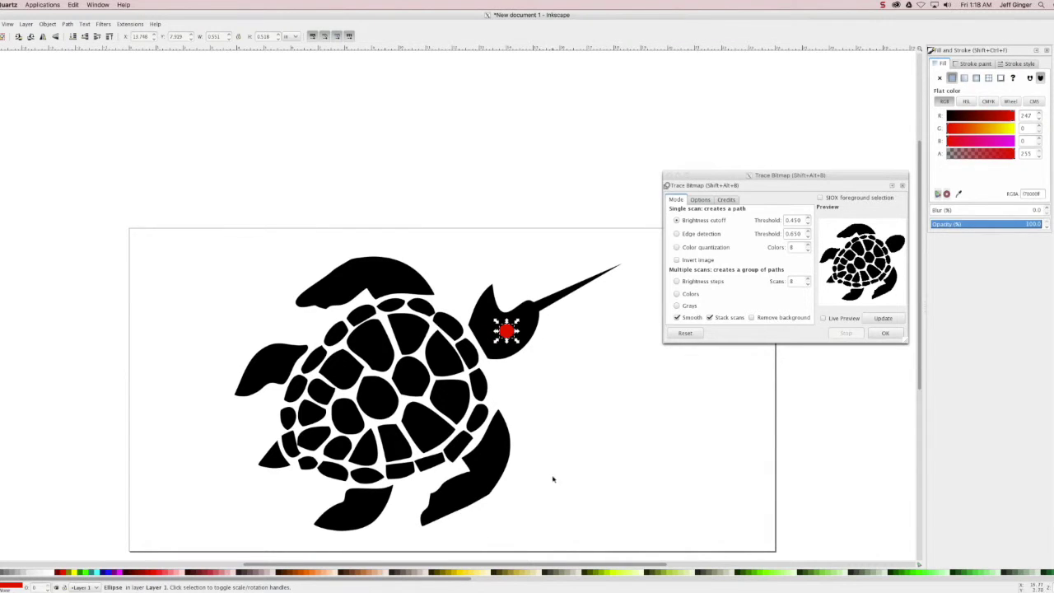
{"action": "left_click_drag", "start_coordinate": [132, 551], "coordinate": [635, 241]}
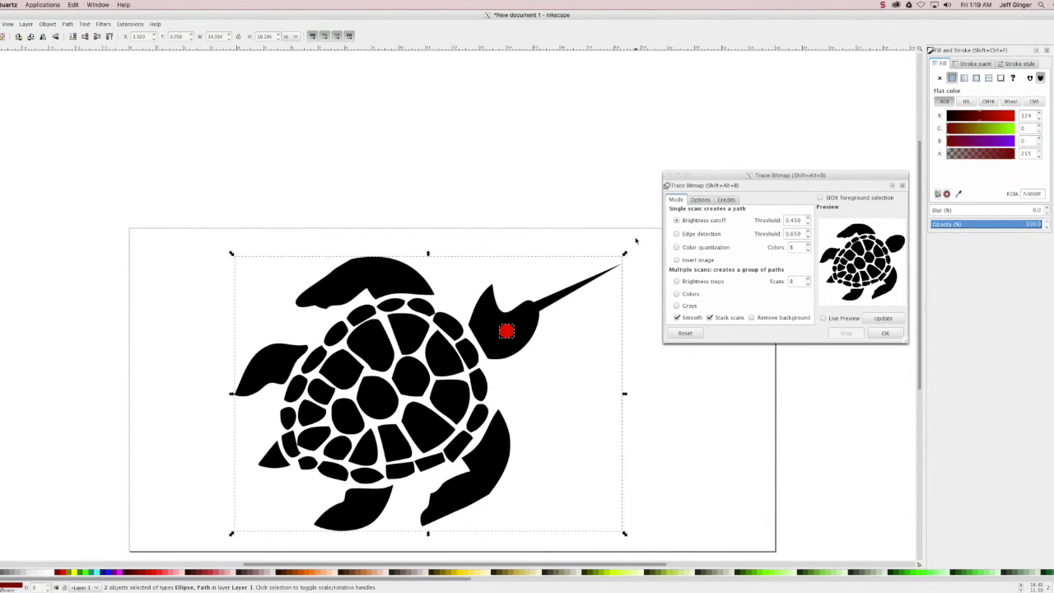
{"action": "left_click", "coordinate": [67, 24]}
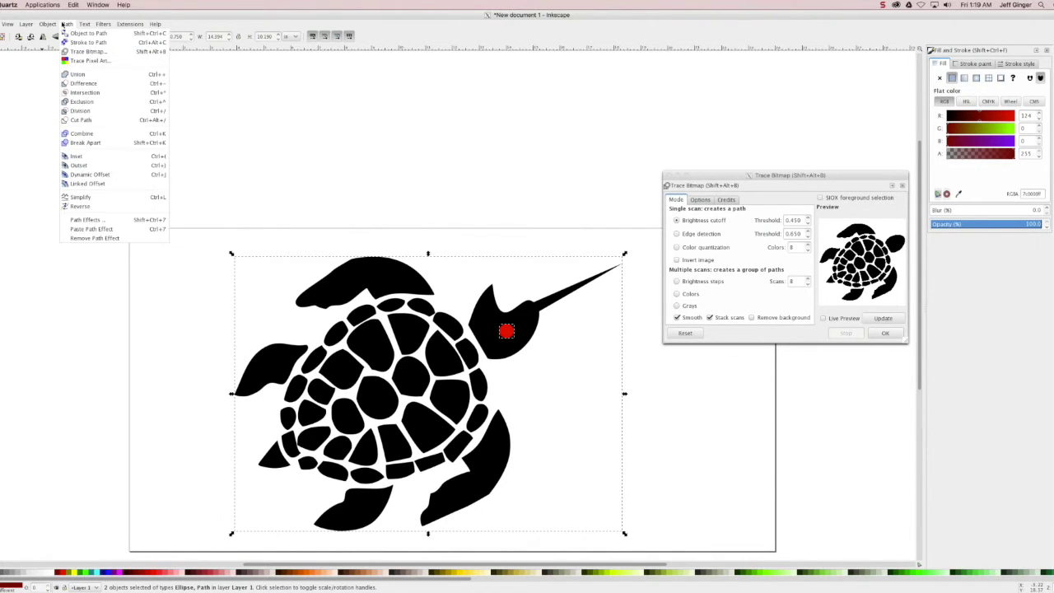
{"action": "left_click", "coordinate": [86, 84]}
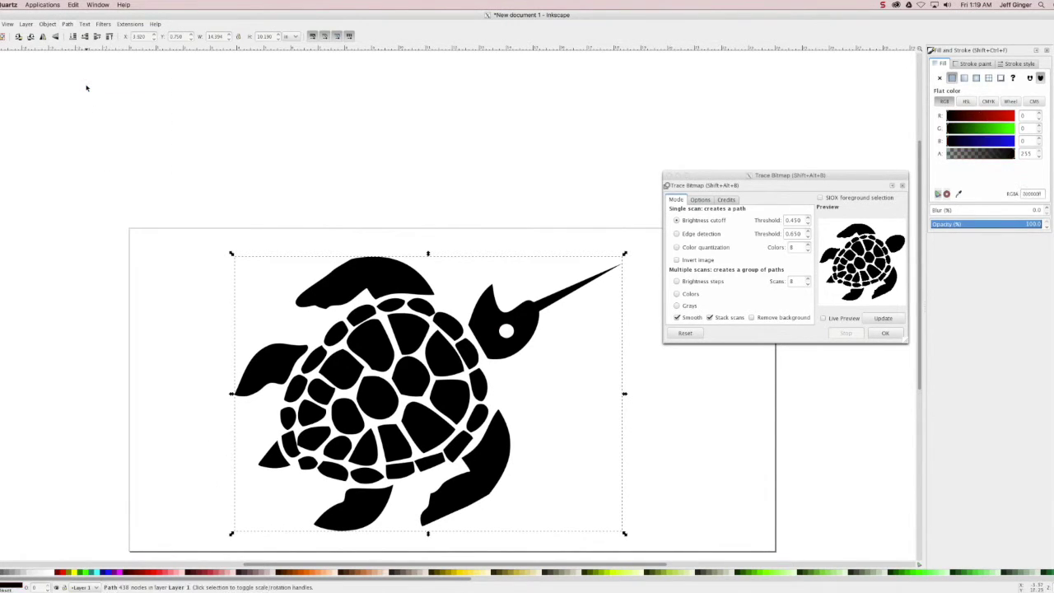
- Nudge the turtle slightly left, then switch to the Node tool and deselect it
{"action": "left_click_drag", "start_coordinate": [502, 443], "coordinate": [490, 406]}
{"action": "key", "text": "Escape"}
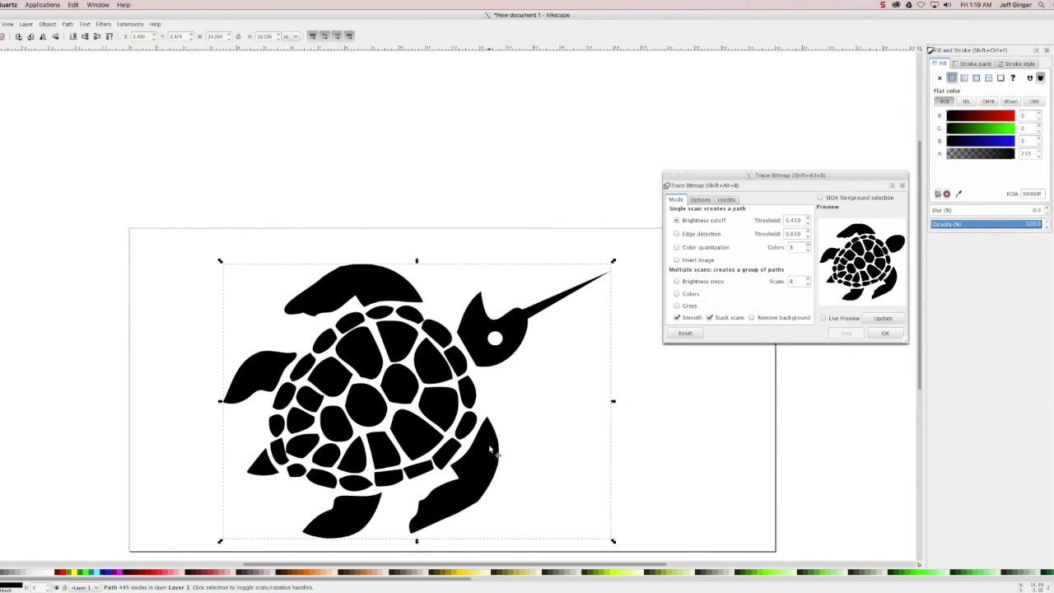
{"action": "key", "text": "n"}
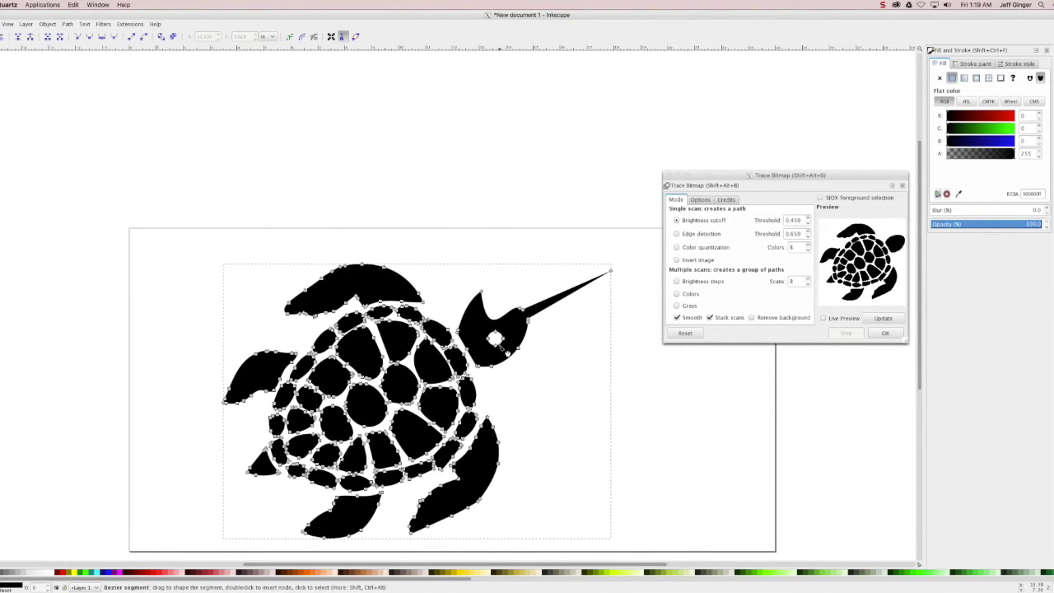
{"action": "left_click", "coordinate": [580, 387]}
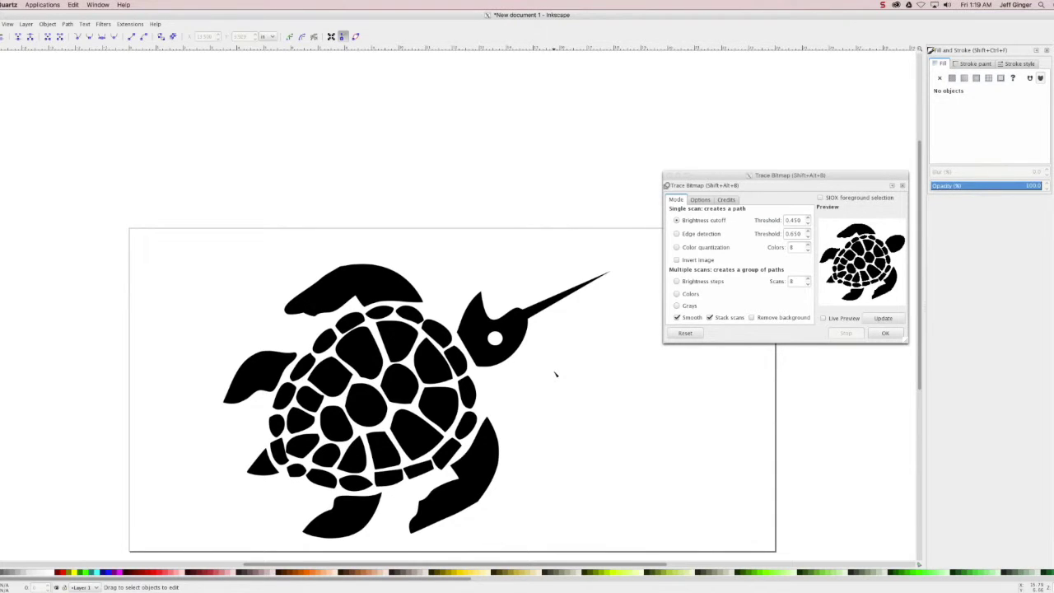
{"action": "key", "text": "shift+F9"}
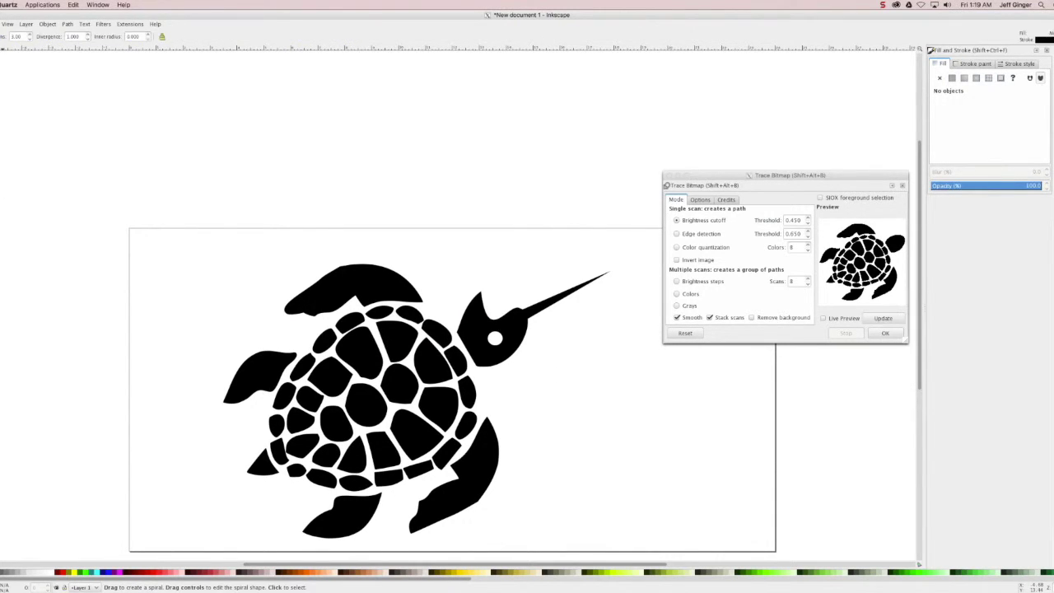
- Draw a small red 3-corner triangle just above the turtle's head
{"action": "mouse_move", "coordinate": [496, 270]}
{"action": "left_mouse_down"}
{"action": "mouse_move", "coordinate": [508, 288]}
{"action": "mouse_move", "coordinate": [499, 289]}
{"action": "left_mouse_up"}
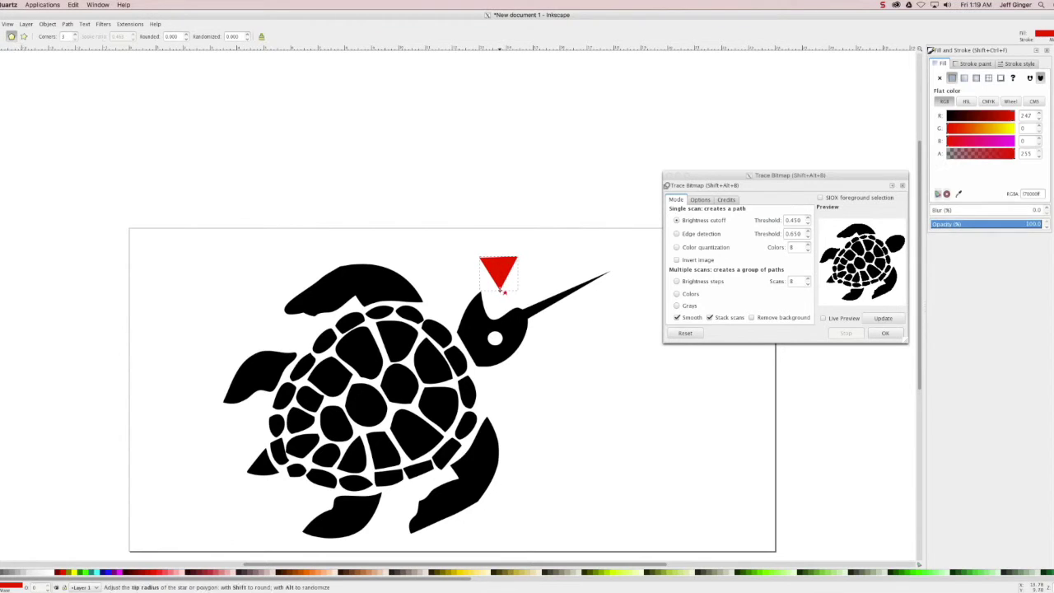
{"action": "key", "text": "F1"}
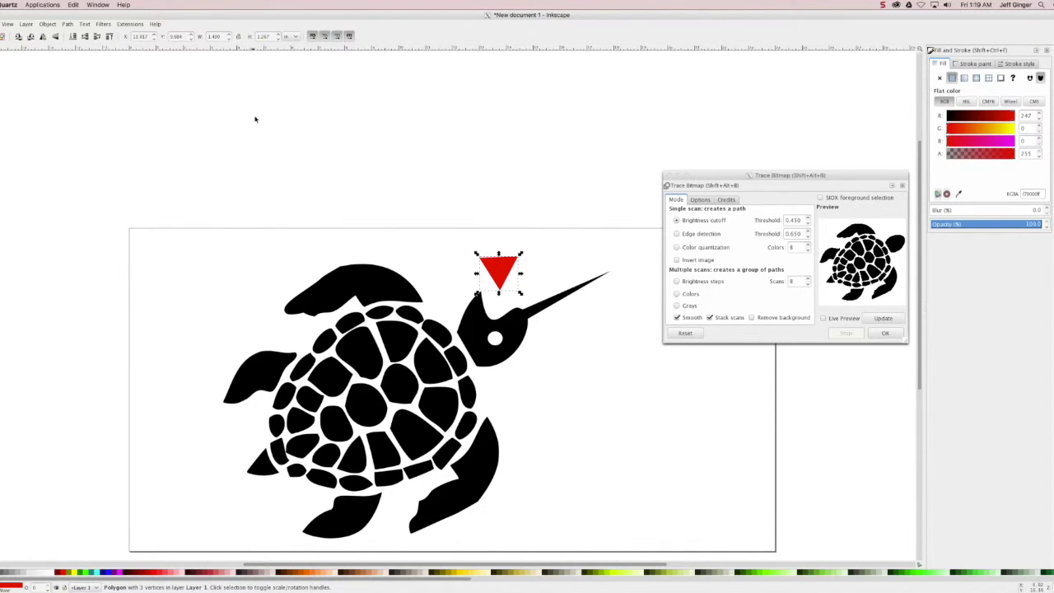
{"action": "left_click", "coordinate": [278, 135]}
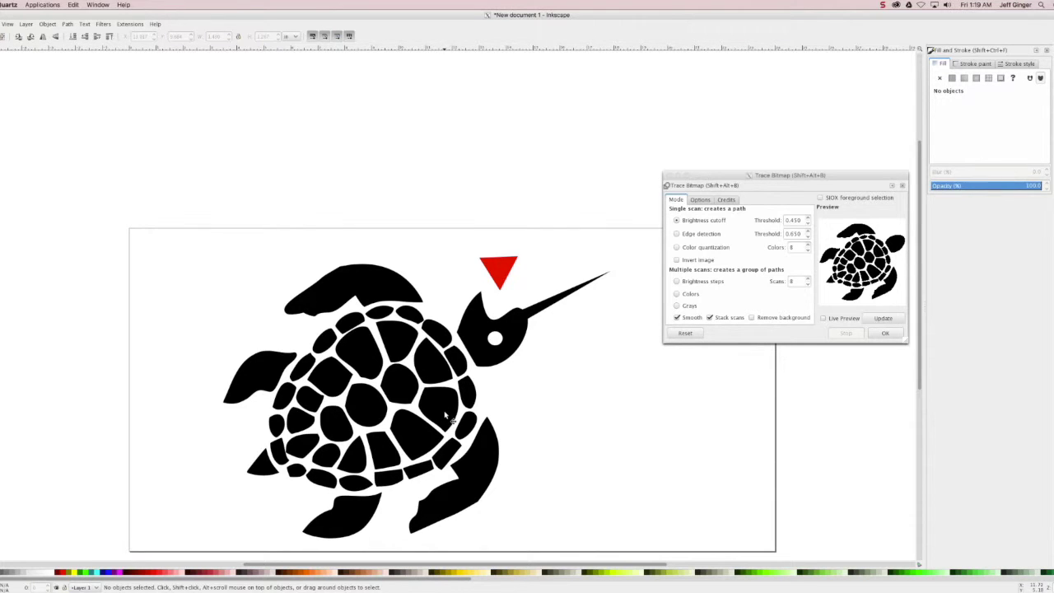
- Select the turtle and triangle, then bring Chrome's turtle silhouette image results to the front
{"action": "left_click", "coordinate": [446, 414]}
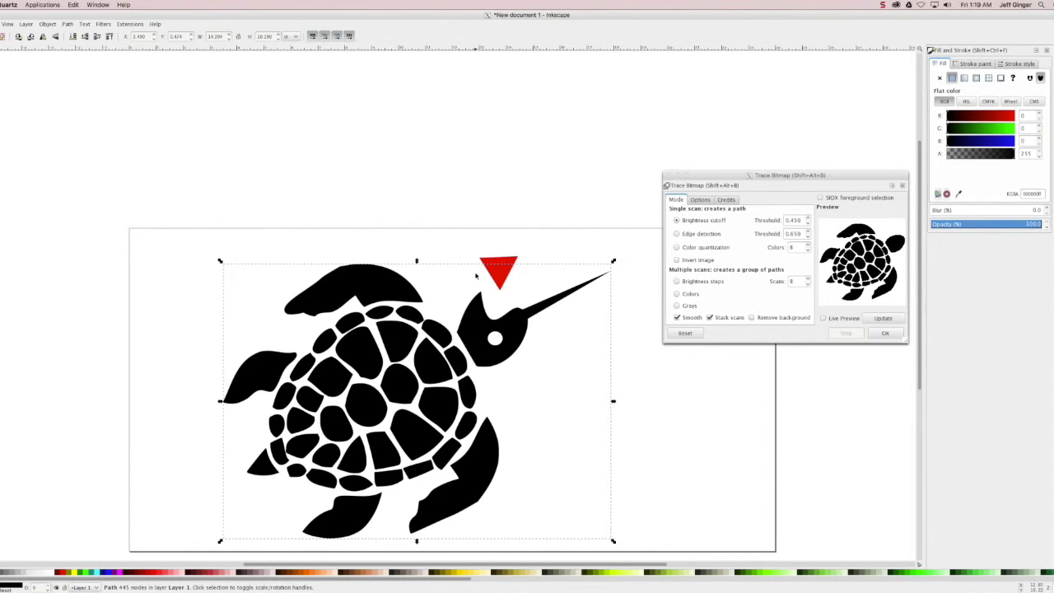
{"action": "left_click", "coordinate": [502, 272]}
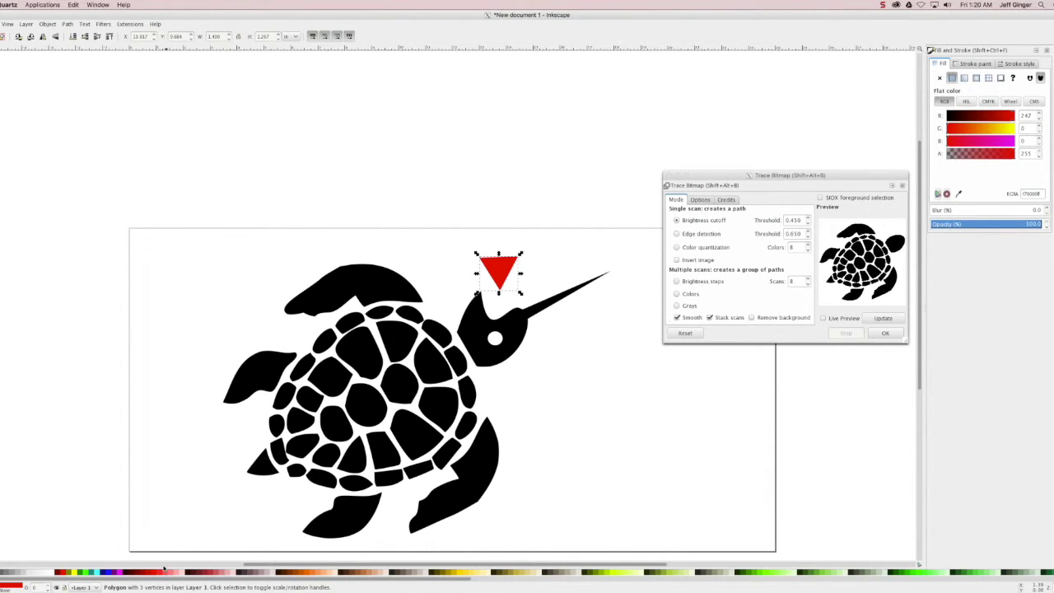
{"action": "key", "text": "ctrl+Up"}
{"action": "left_click", "coordinate": [145, 226]}
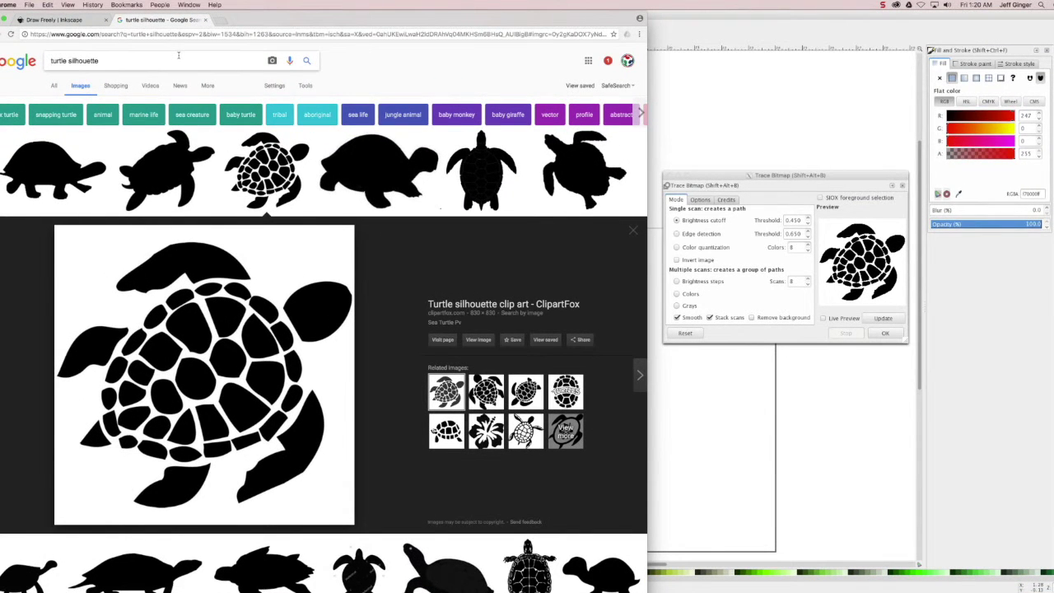
{"action": "key", "text": "super+a"}
{"action": "type", "text": "business card"}
{"action": "key", "text": "Return"}
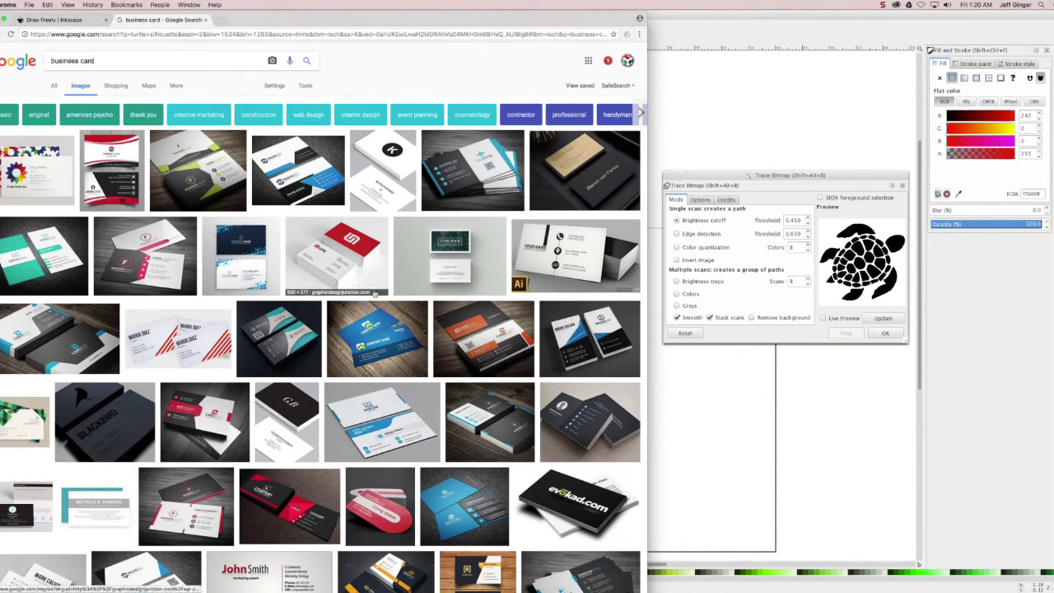
{"action": "scroll", "coordinate": [374, 292], "scroll_direction": "down", "scroll_amount": 5}
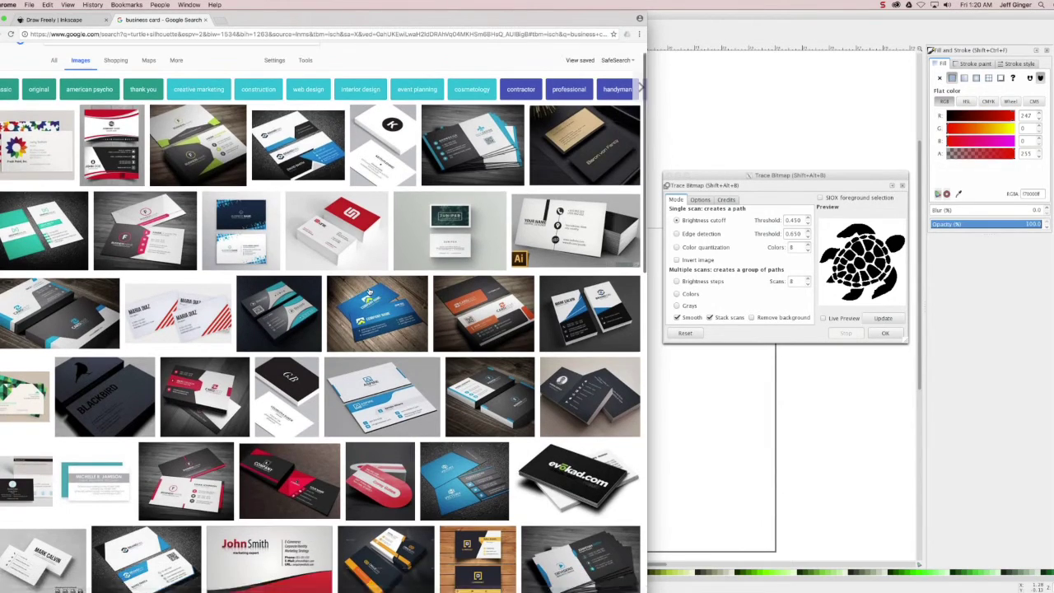
{"action": "scroll", "coordinate": [371, 291], "scroll_direction": "down", "scroll_amount": 6}
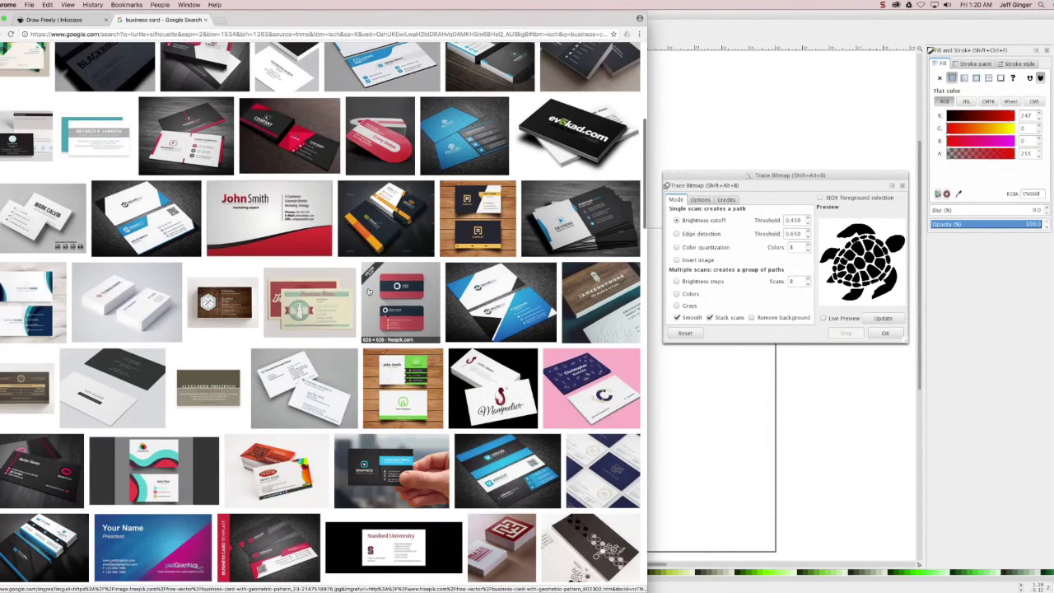
{"action": "scroll", "coordinate": [369, 291], "scroll_direction": "up", "scroll_amount": 10}
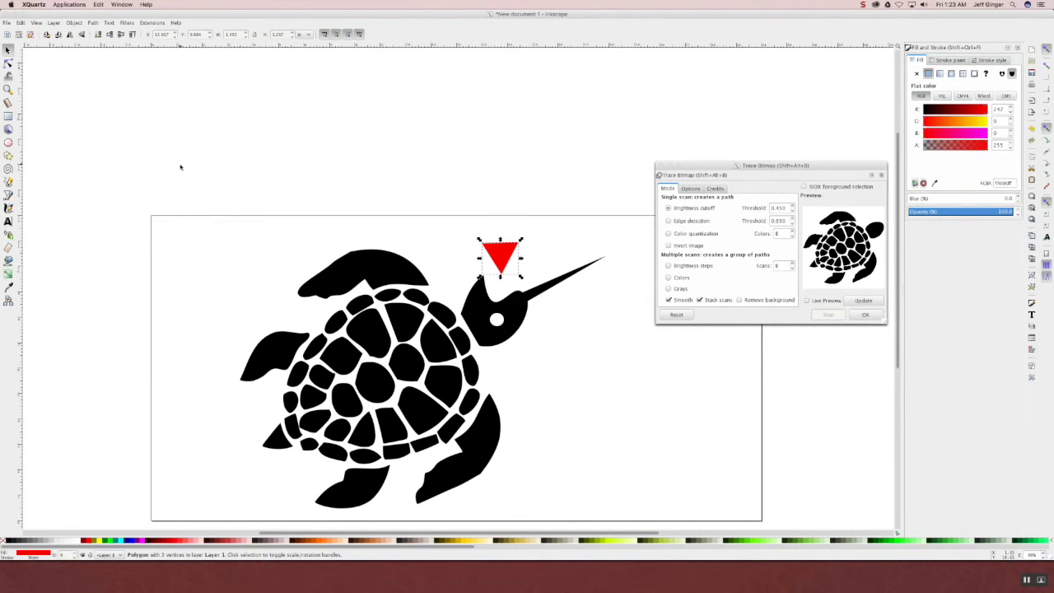
- Select everything and delete the turtle and the triangle
{"action": "left_click", "coordinate": [487, 444]}
{"action": "key", "text": "ctrl+a"}
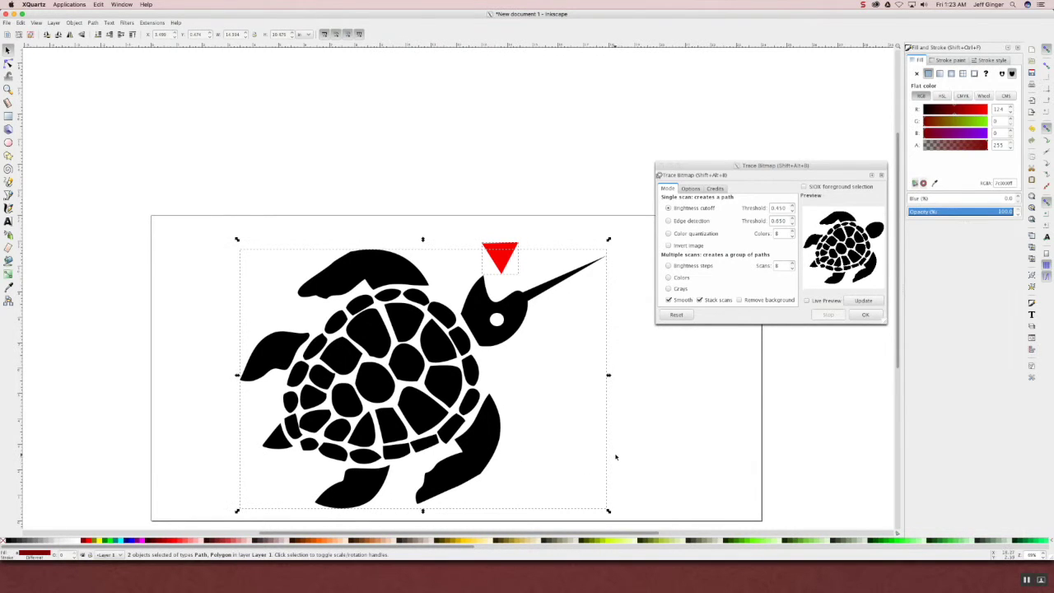
{"action": "key", "text": "Delete"}
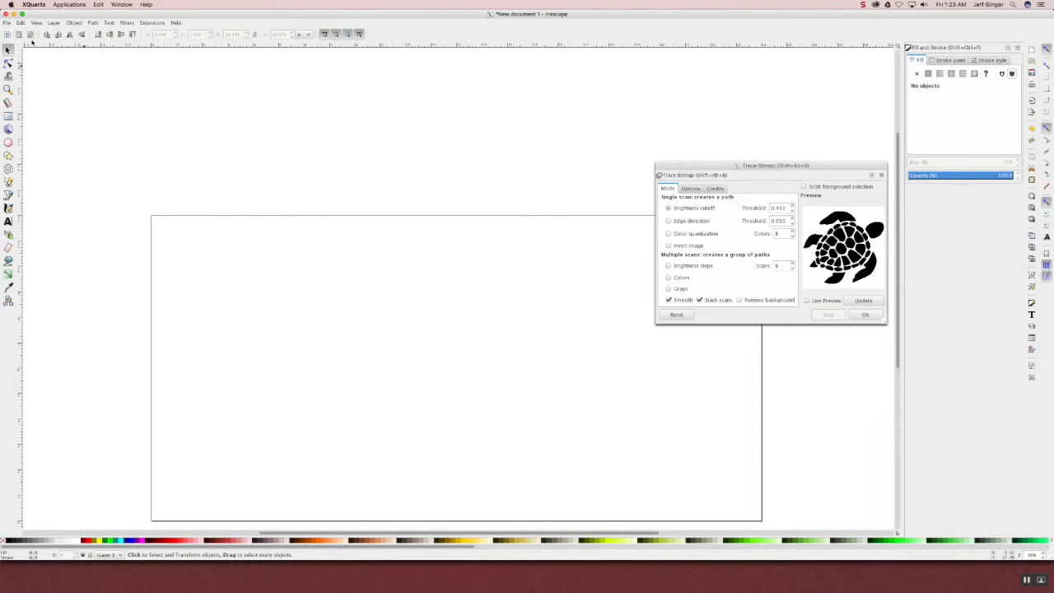
- Import businesscard-4.jpg as an embedded image and drag it to the top left
{"action": "left_click", "coordinate": [6, 22]}
{"action": "left_click", "coordinate": [23, 106]}
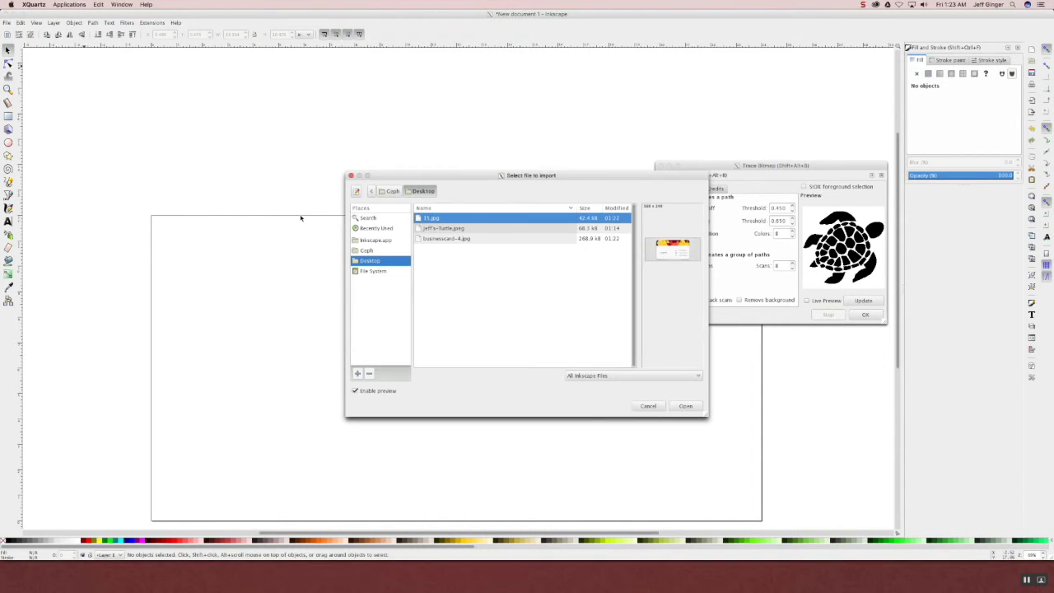
{"action": "left_click", "coordinate": [465, 230]}
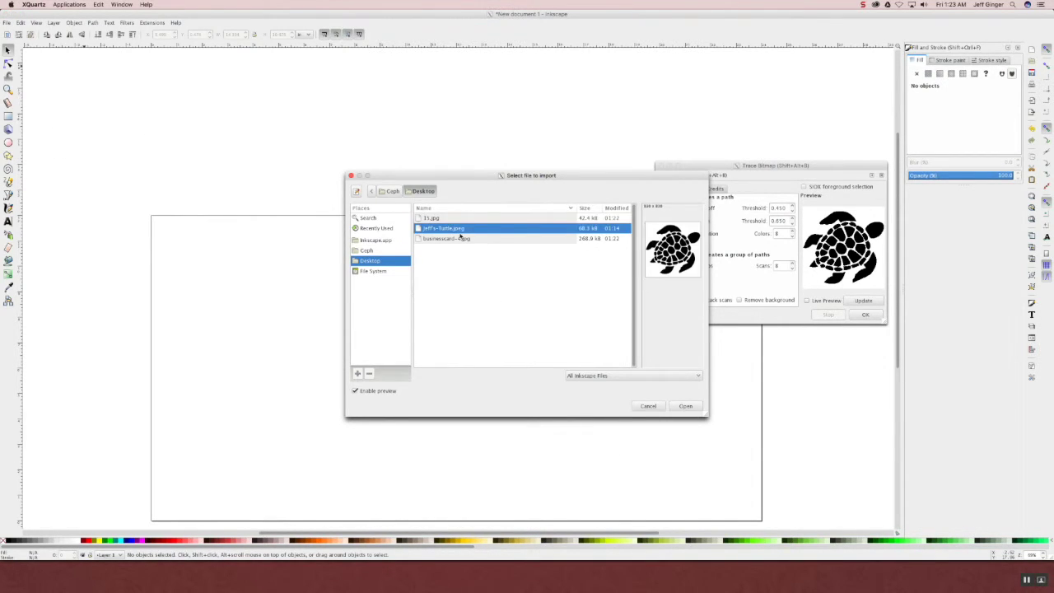
{"action": "left_click", "coordinate": [466, 240]}
{"action": "left_click", "coordinate": [686, 406]}
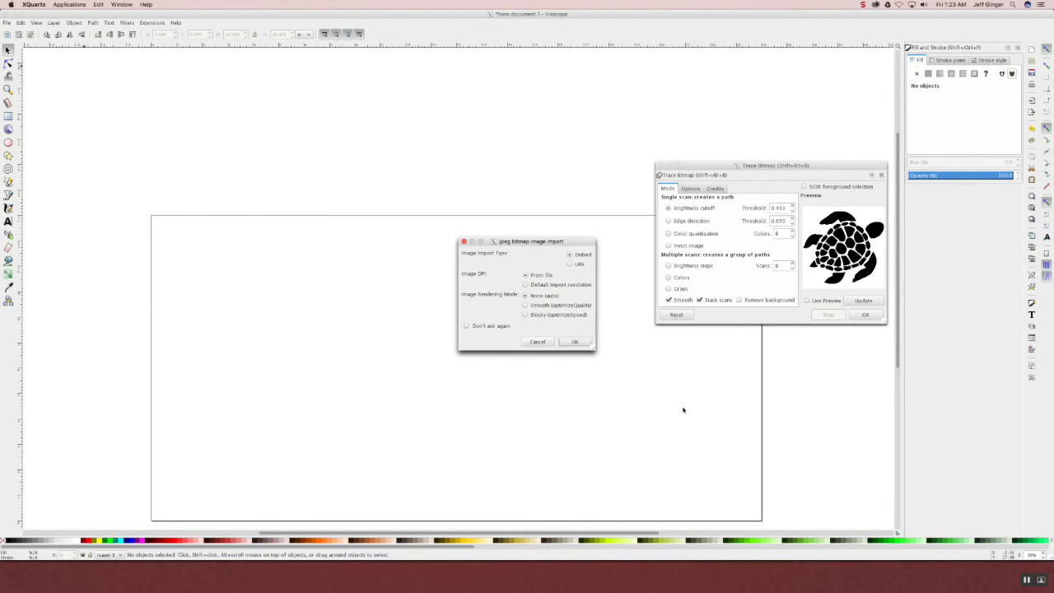
{"action": "left_click", "coordinate": [574, 341]}
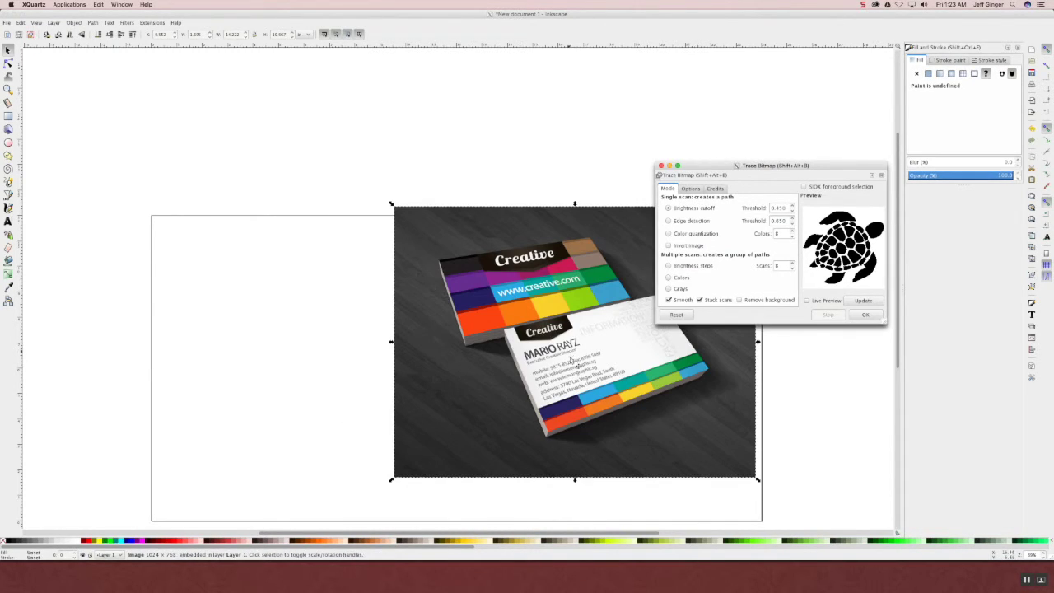
{"action": "left_click_drag", "start_coordinate": [413, 376], "coordinate": [277, 238]}
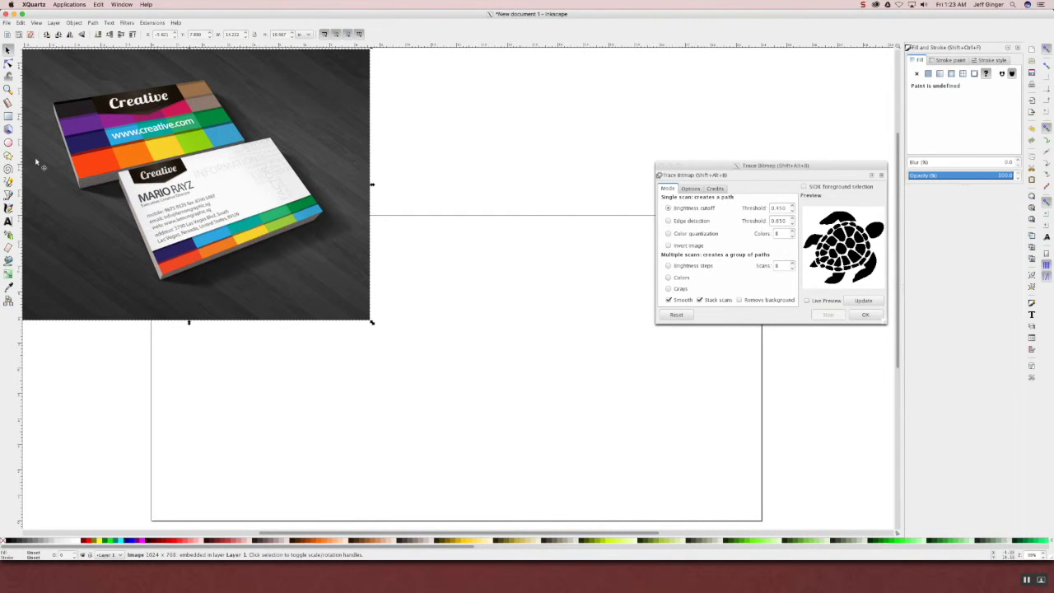
{"action": "left_click", "coordinate": [7, 116]}
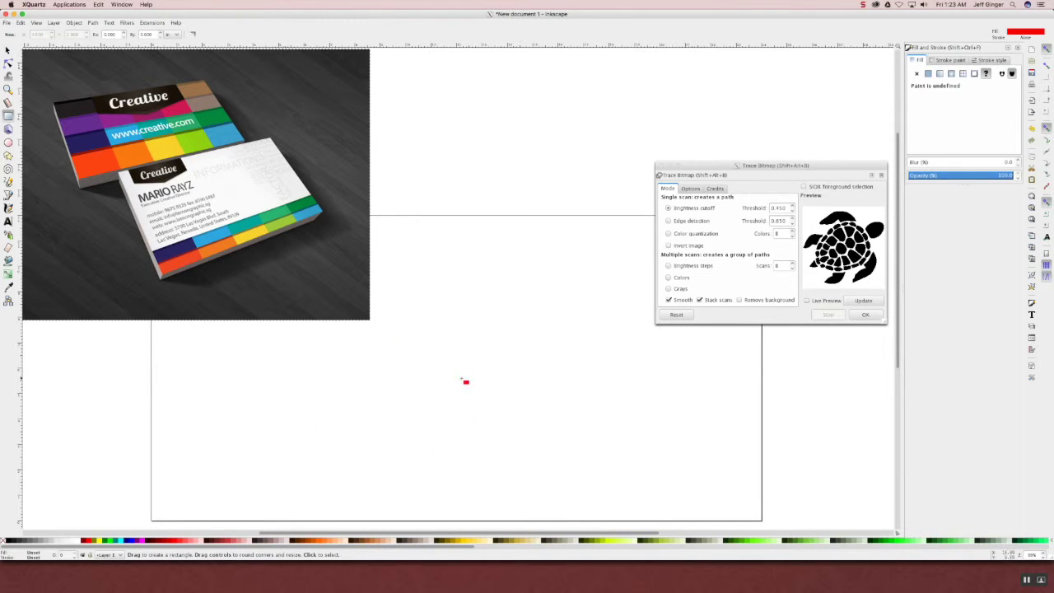
- Draw a card-sized rectangle with no fill and a flat red outline
{"action": "mouse_move", "coordinate": [449, 327]}
{"action": "left_mouse_down"}
{"action": "mouse_move", "coordinate": [629, 452]}
{"action": "mouse_move", "coordinate": [682, 451]}
{"action": "left_mouse_up"}
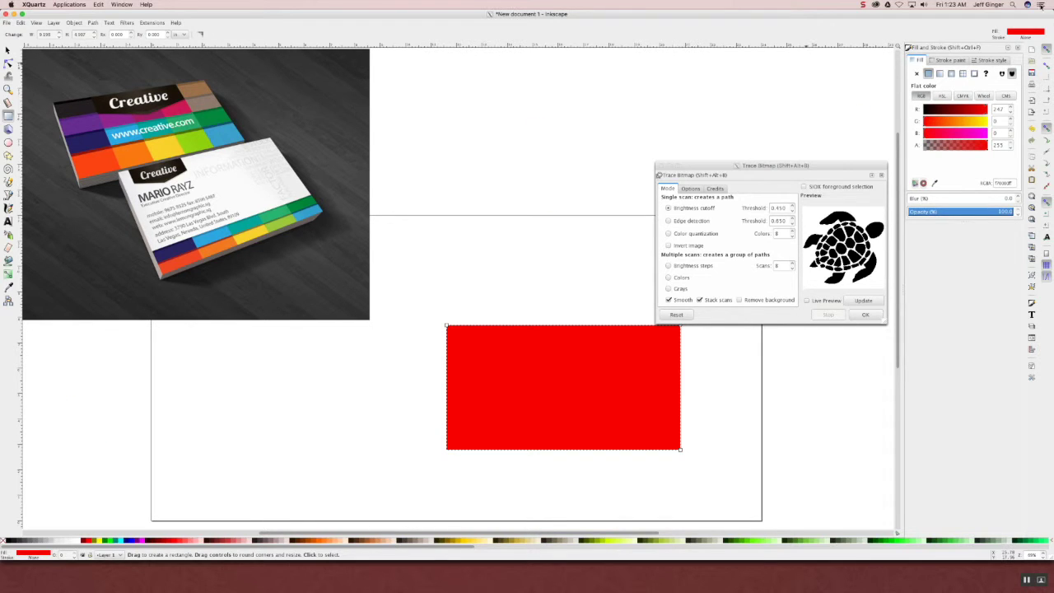
{"action": "mouse_move", "coordinate": [983, 122]}
{"action": "left_mouse_down"}
{"action": "mouse_move", "coordinate": [994, 123]}
{"action": "mouse_move", "coordinate": [917, 124]}
{"action": "mouse_move", "coordinate": [988, 110]}
{"action": "mouse_move", "coordinate": [972, 121]}
{"action": "mouse_move", "coordinate": [988, 121]}
{"action": "mouse_move", "coordinate": [988, 133]}
{"action": "left_mouse_up"}
{"action": "left_click", "coordinate": [943, 61]}
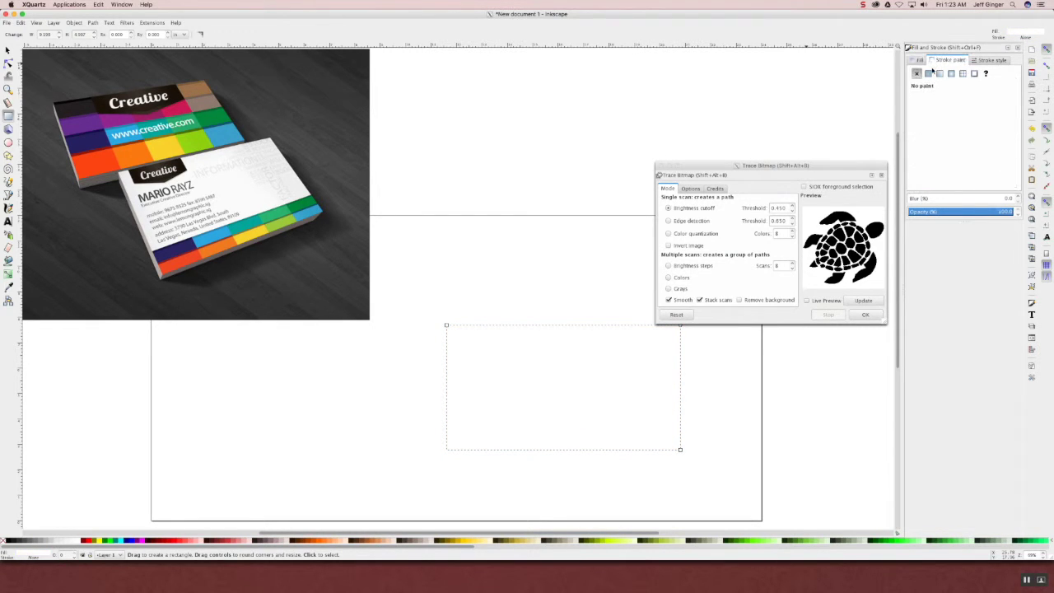
{"action": "left_click", "coordinate": [928, 73]}
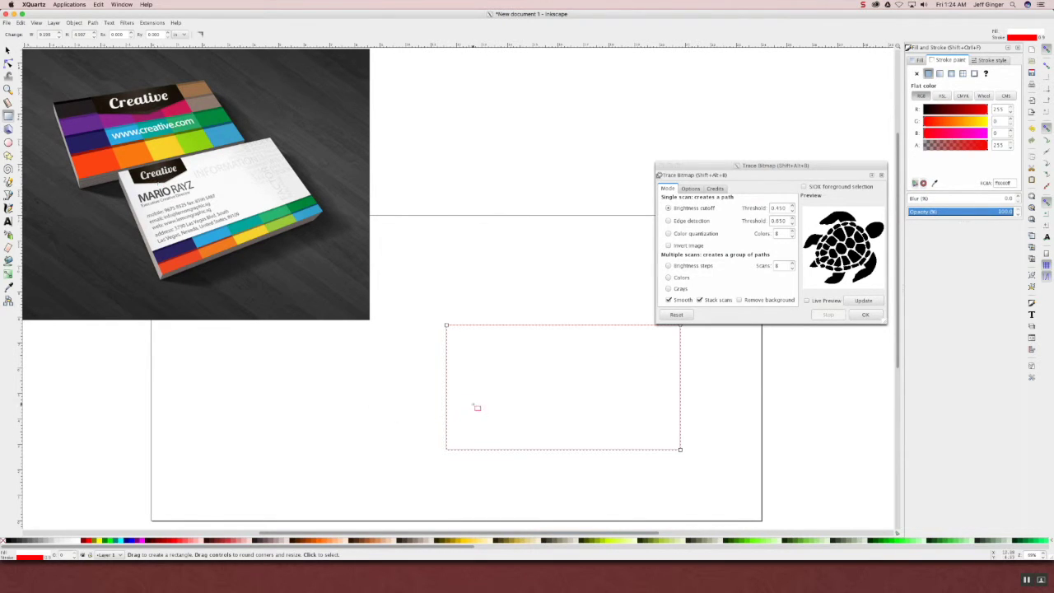
- Draw a small white, outline-free rectangle inside the card near its lower left
{"action": "left_click_drag", "start_coordinate": [458, 402], "coordinate": [502, 414]}
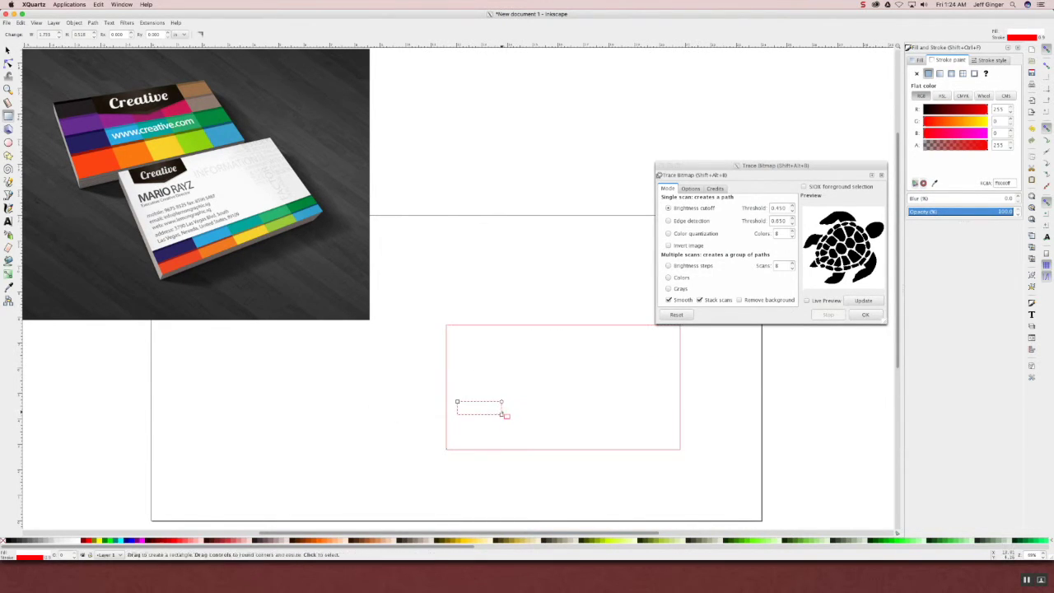
{"action": "left_click", "coordinate": [917, 73]}
{"action": "left_click", "coordinate": [919, 62]}
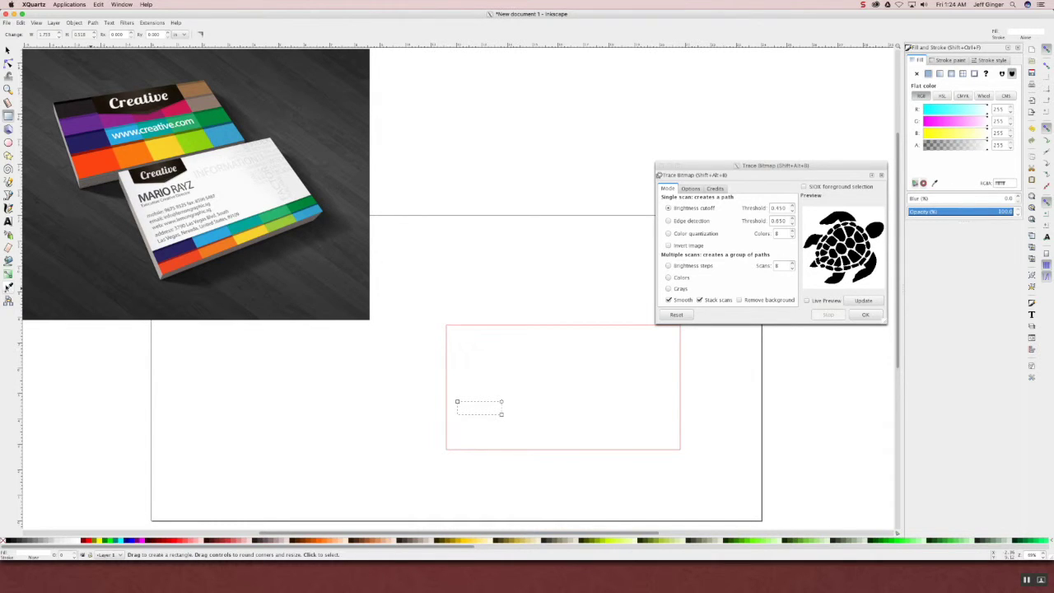
{"action": "left_click", "coordinate": [8, 287]}
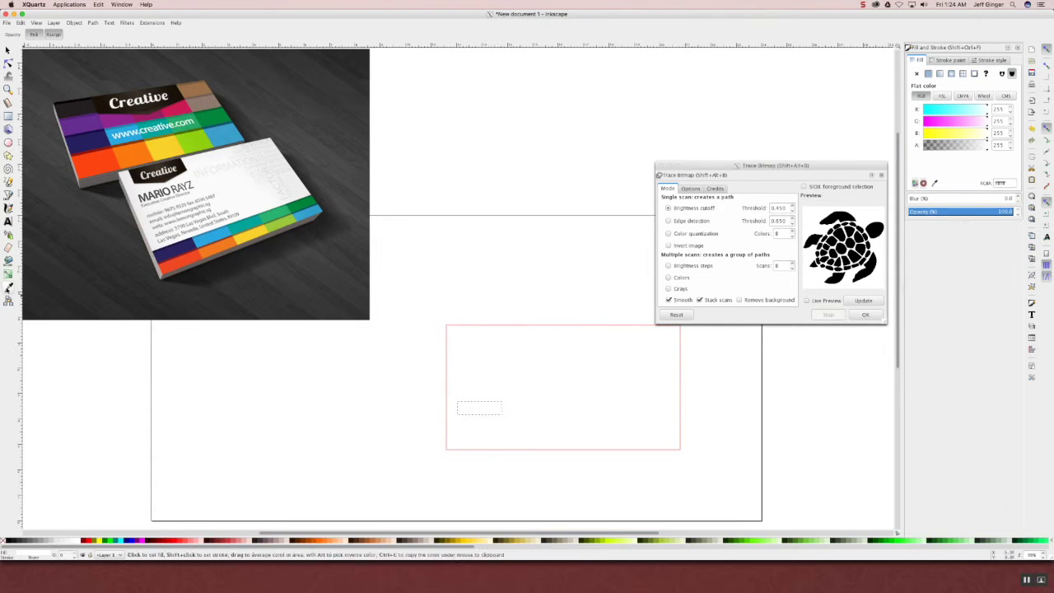
- Fill the first bar with the card's red-orange, nudge it, and duplicate it alongside
{"action": "left_click", "coordinate": [183, 265]}
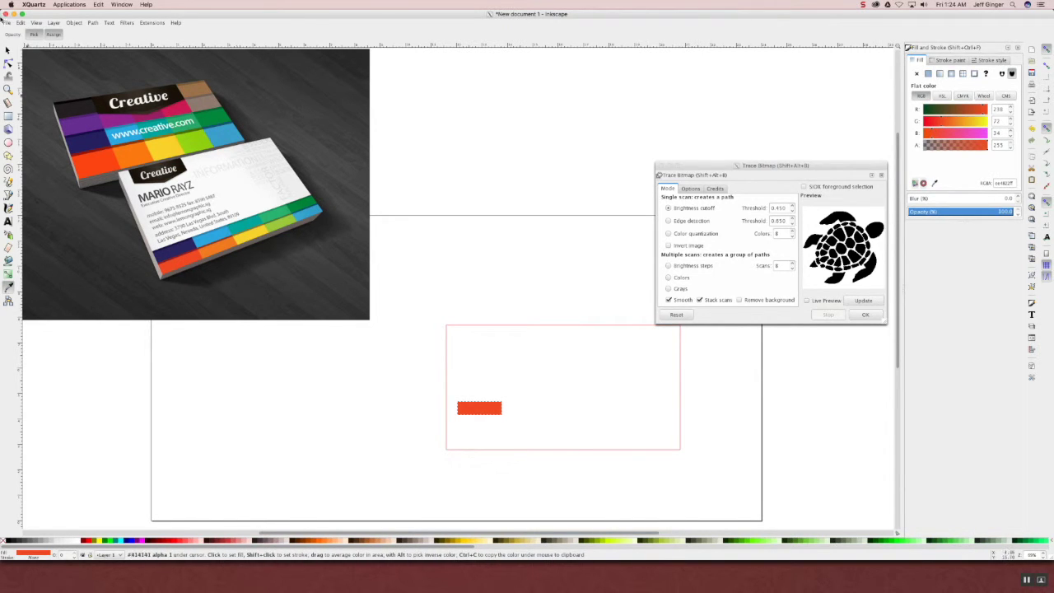
{"action": "key", "text": "s"}
{"action": "left_click_drag", "start_coordinate": [480, 415], "coordinate": [493, 412]}
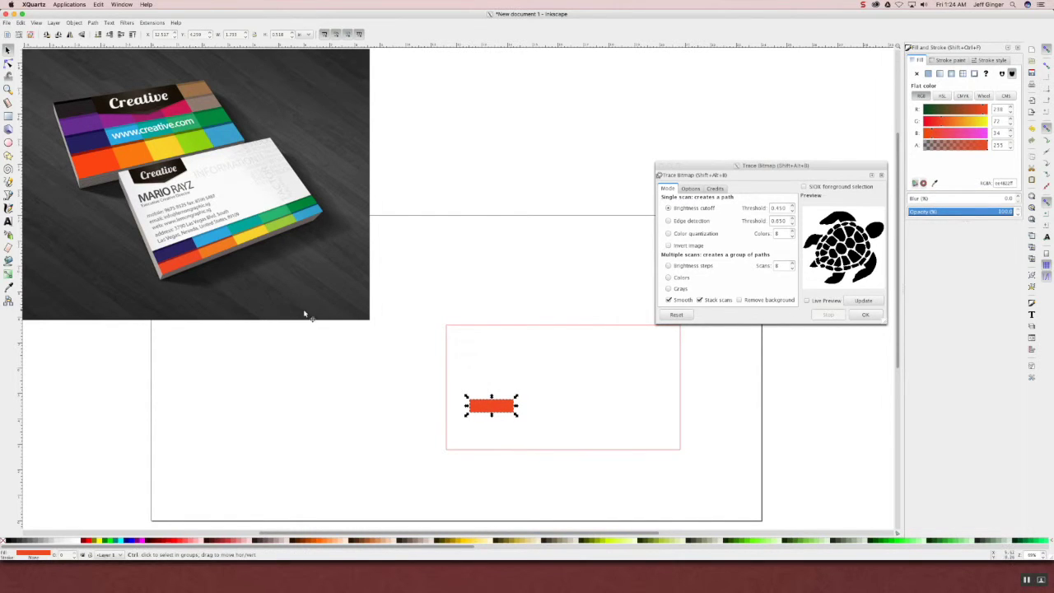
{"action": "key", "text": "ctrl+d"}
{"action": "key", "text": "shift+Right"}
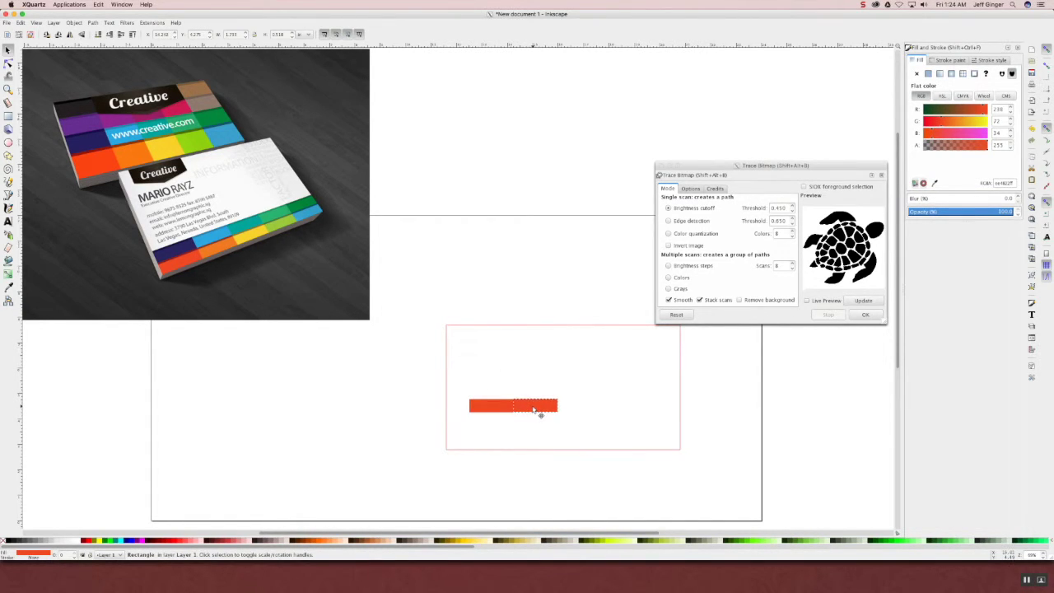
- Colour the duplicated bar with the card's blue using the Dropper
{"action": "left_click", "coordinate": [538, 408]}
{"action": "left_click", "coordinate": [9, 285]}
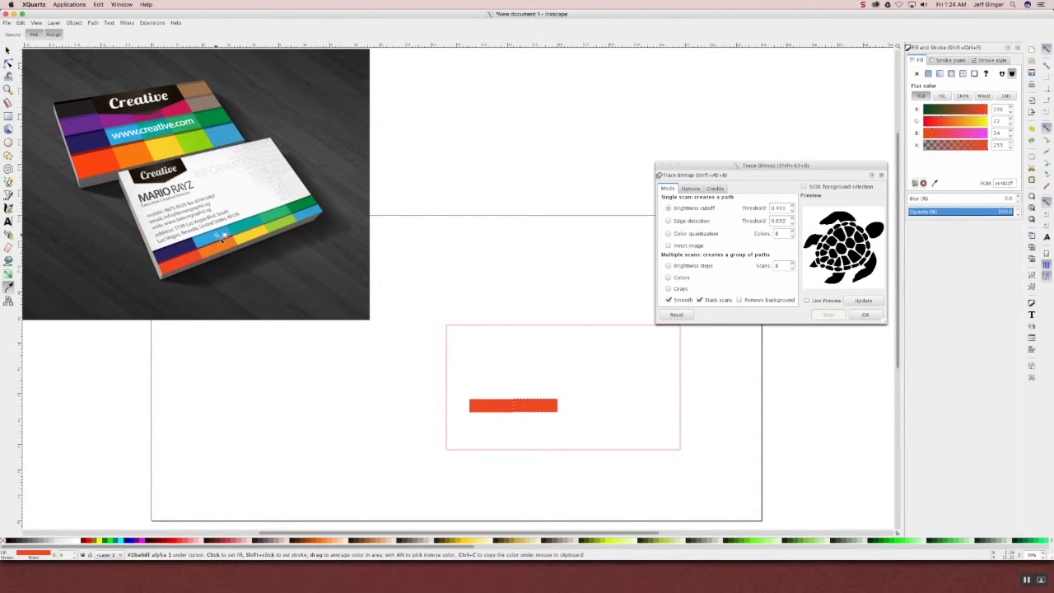
{"action": "left_click", "coordinate": [222, 239]}
{"action": "left_click", "coordinate": [8, 50]}
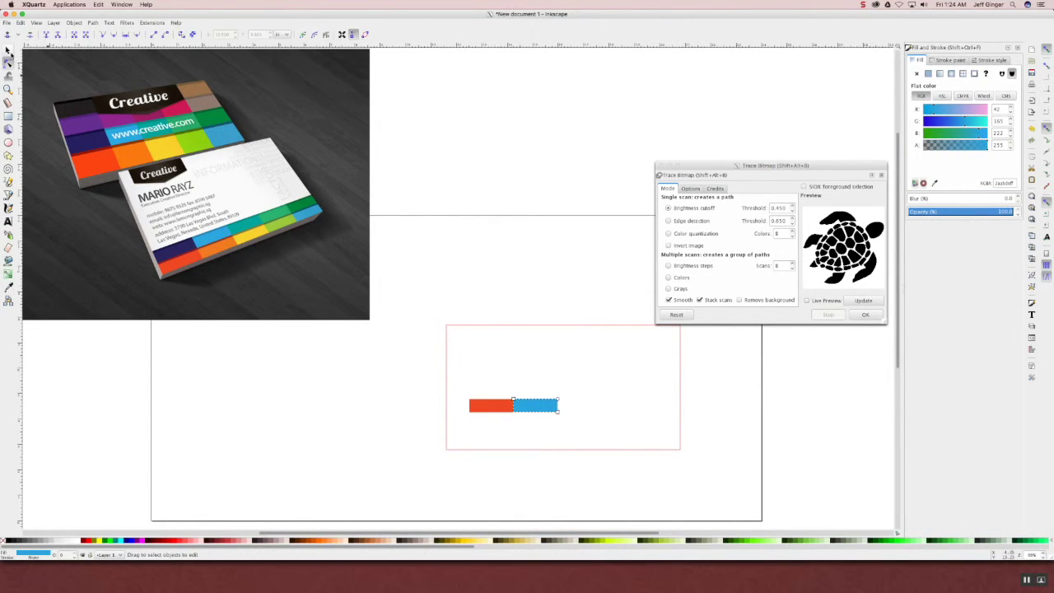
- Move the red and blue bars down to the card's bottom edge and line them up
{"action": "left_click", "coordinate": [480, 409]}
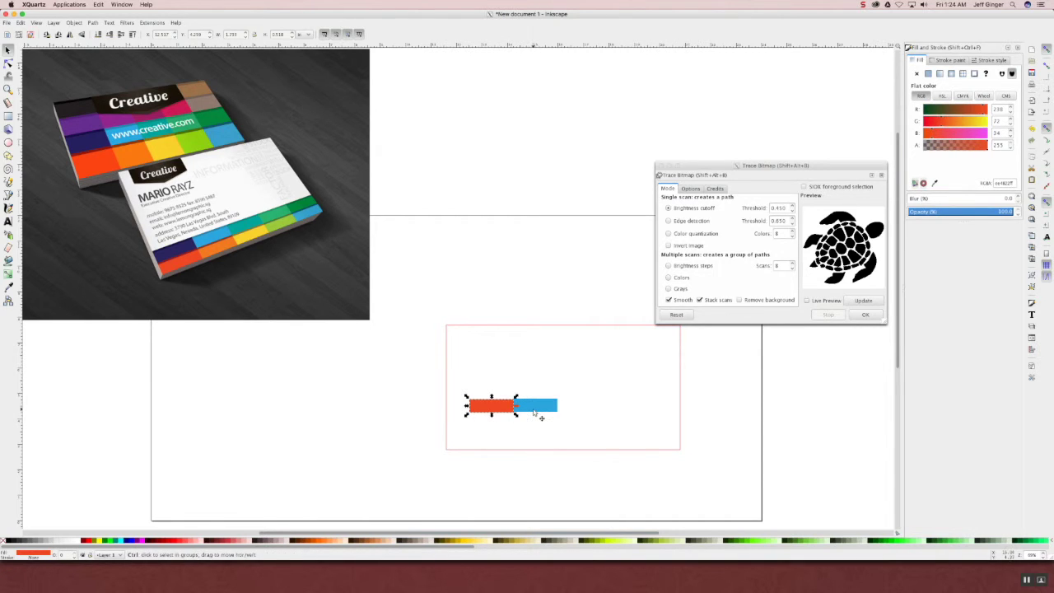
{"action": "left_click", "coordinate": [540, 409]}
{"action": "left_click", "coordinate": [486, 410], "text": "shift"}
{"action": "left_click_drag", "start_coordinate": [488, 411], "coordinate": [472, 437]}
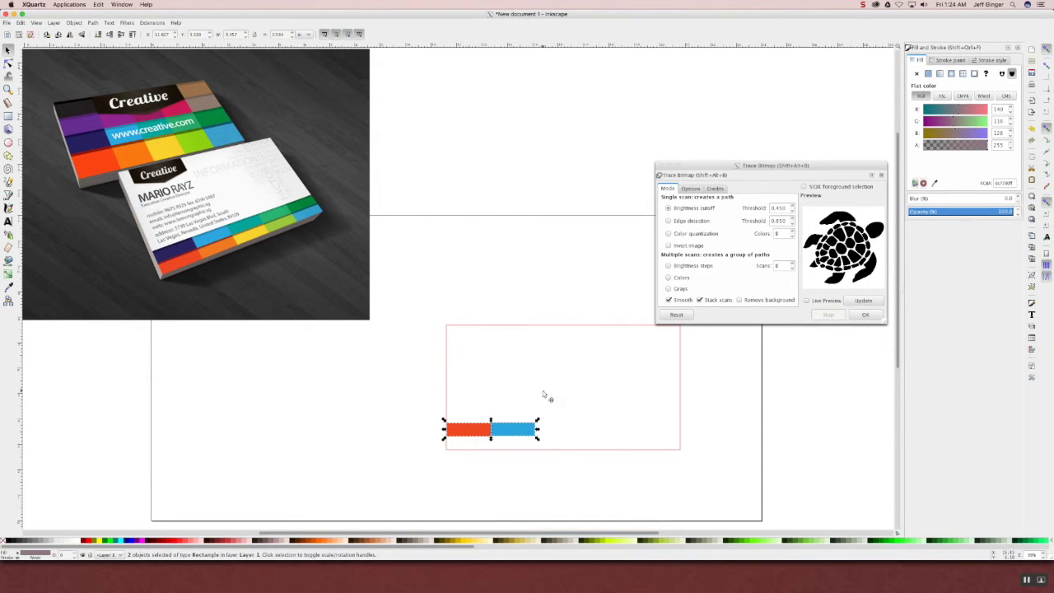
{"action": "left_click", "coordinate": [540, 401]}
{"action": "left_click", "coordinate": [513, 430]}
{"action": "left_click_drag", "start_coordinate": [511, 434], "coordinate": [507, 429]}
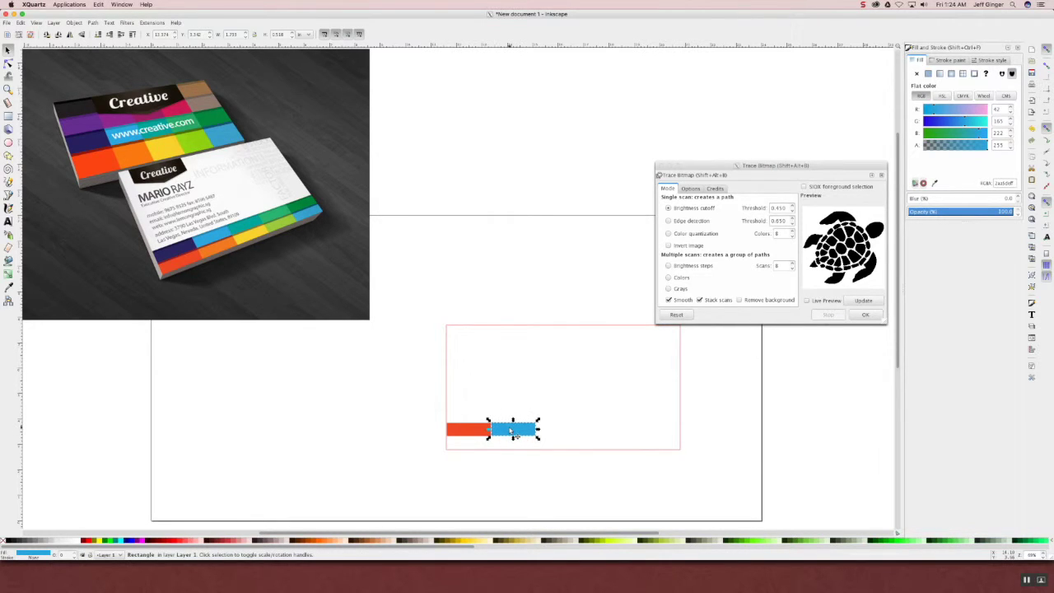
- Duplicate the red and blue pair and place the copies to their right
{"action": "left_click", "coordinate": [339, 433]}
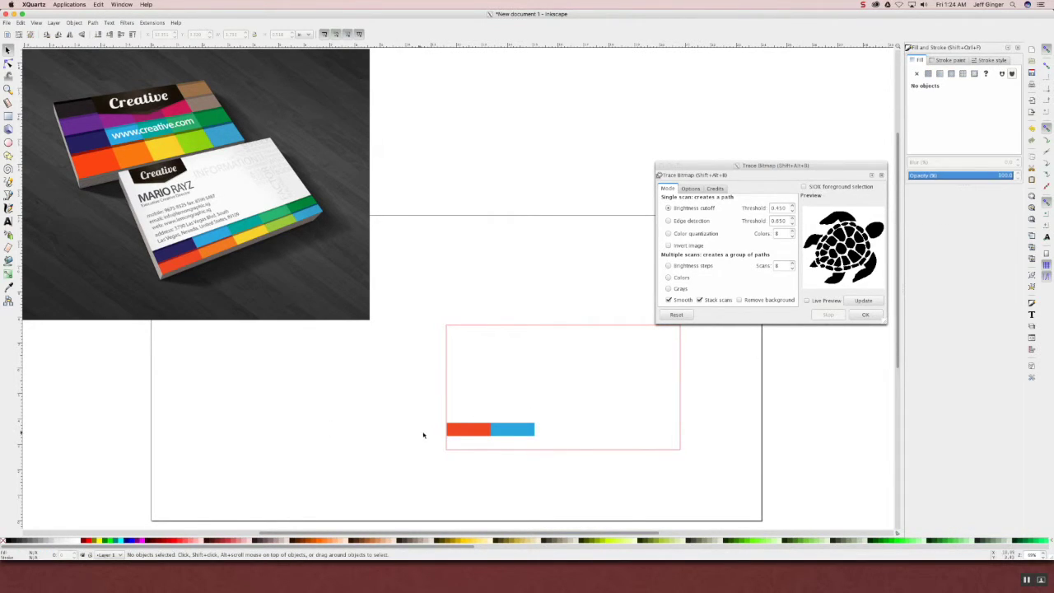
{"action": "left_click", "coordinate": [509, 432], "text": "shift"}
{"action": "key", "text": "ctrl+d"}
{"action": "left_click_drag", "start_coordinate": [509, 433], "coordinate": [598, 434]}
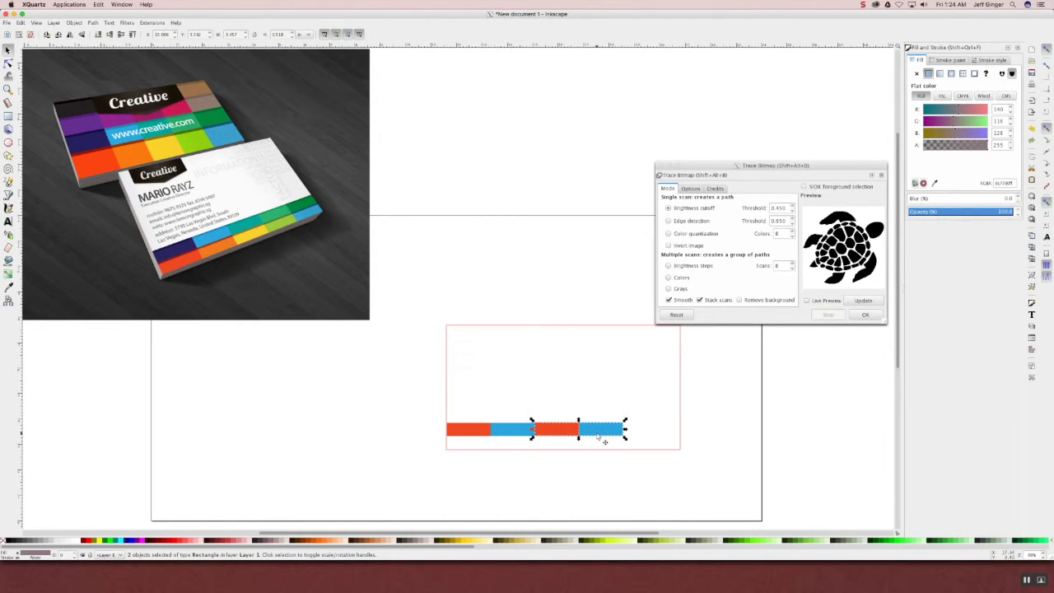
{"action": "left_click", "coordinate": [595, 461]}
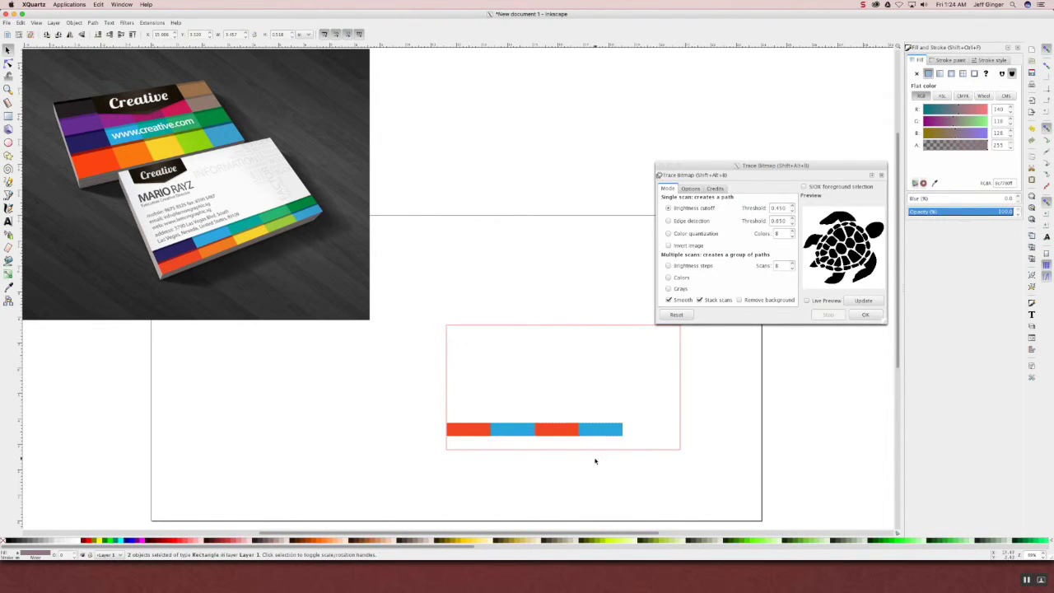
{"action": "left_click", "coordinate": [558, 435]}
{"action": "left_click", "coordinate": [560, 434]}
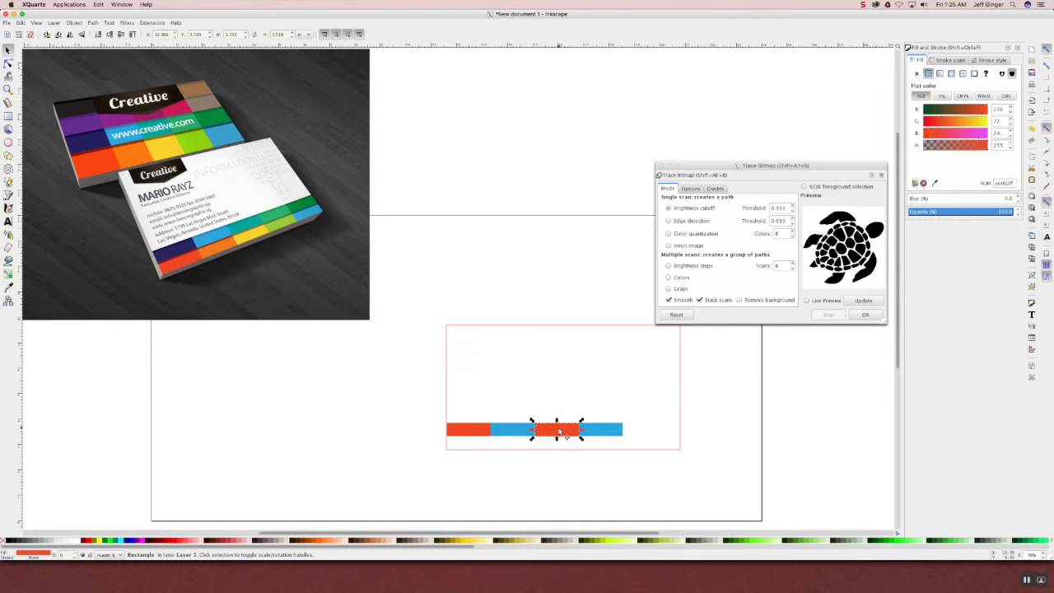
- Colour the third bar yellow and the fourth bar green from the card's stripes
{"action": "key", "text": "d"}
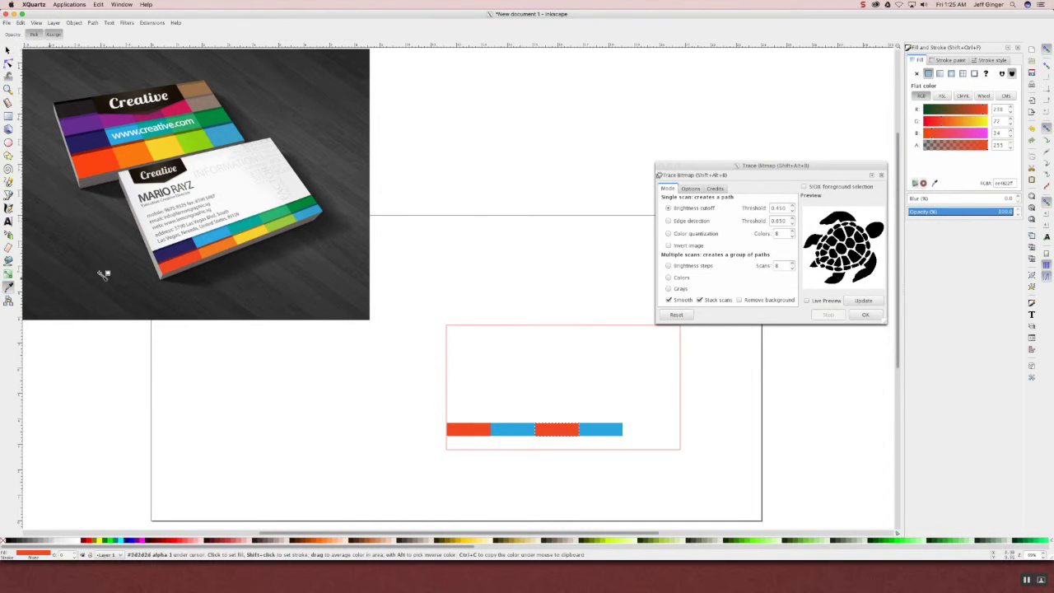
{"action": "left_click", "coordinate": [246, 239]}
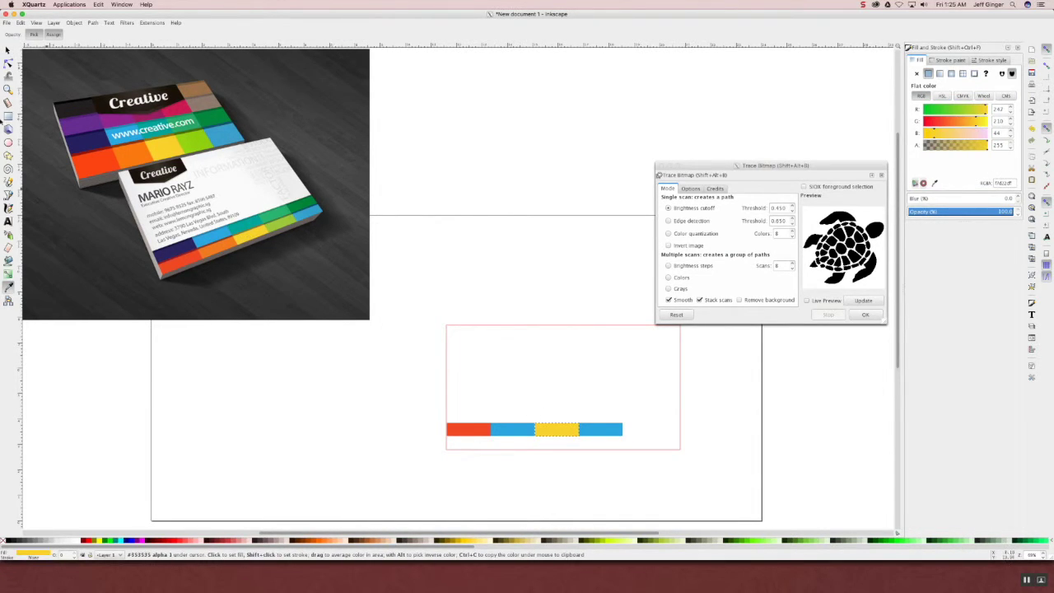
{"action": "key", "text": "s"}
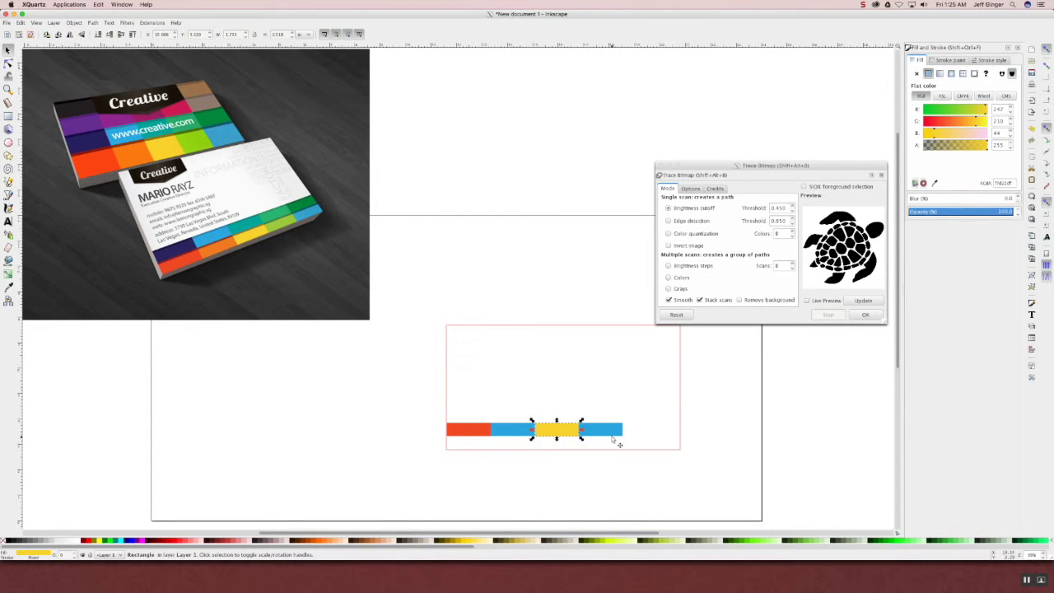
{"action": "left_click", "coordinate": [616, 437]}
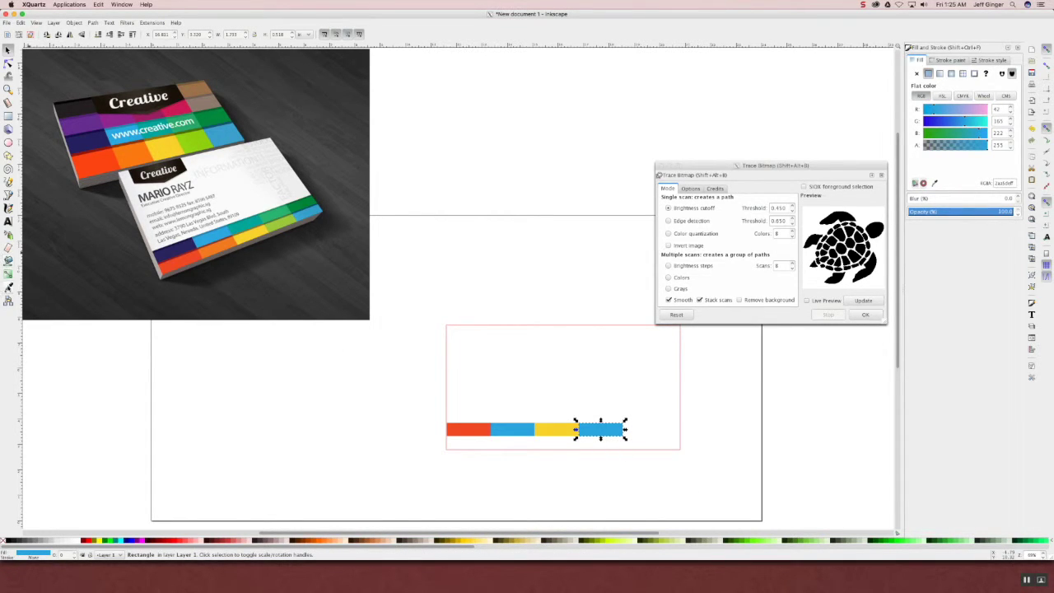
{"action": "key", "text": "d"}
{"action": "left_click", "coordinate": [298, 212]}
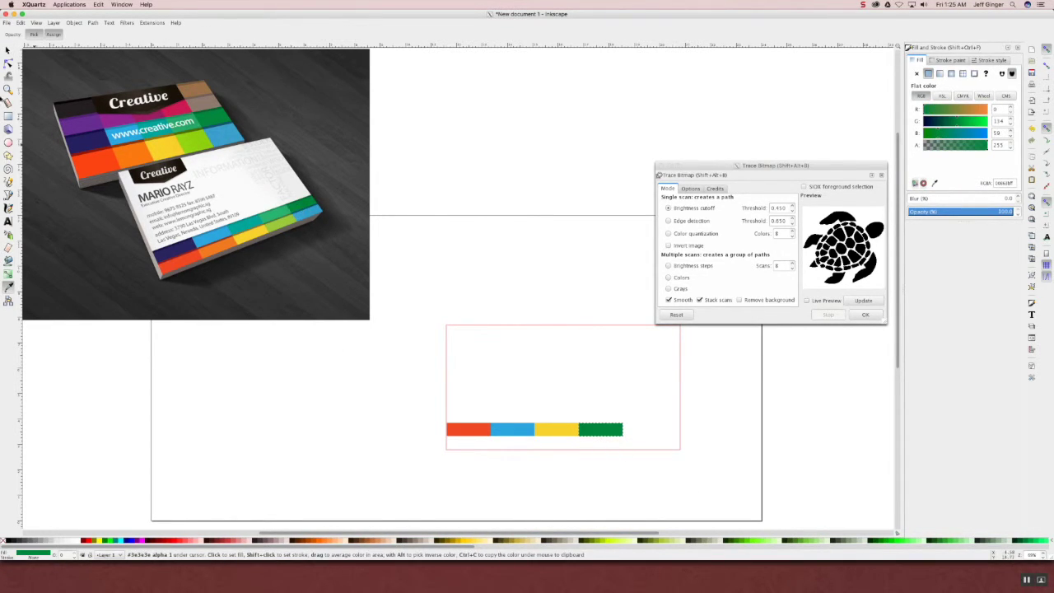
{"action": "key", "text": "s"}
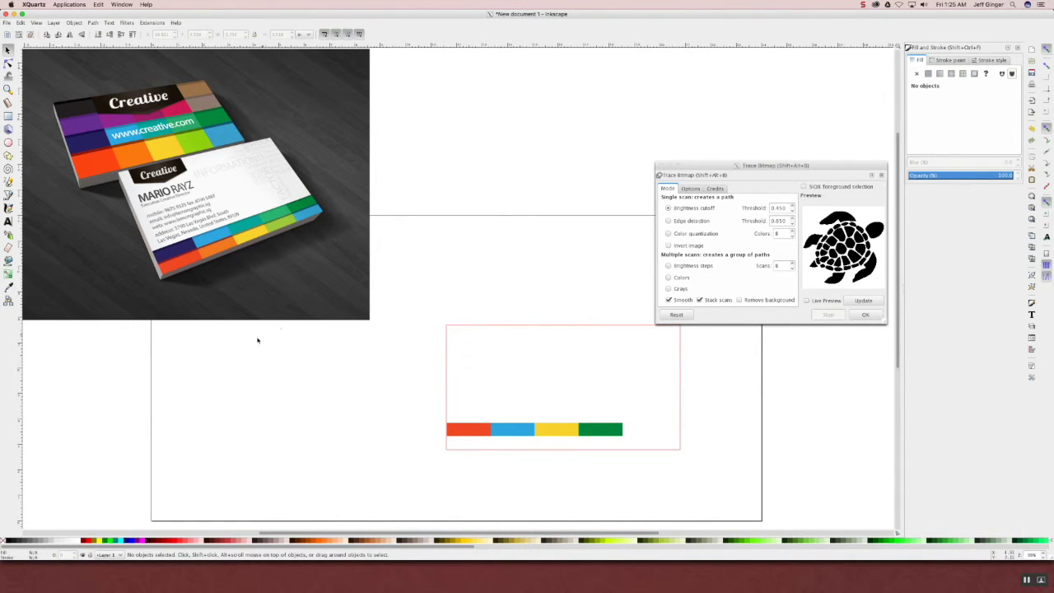
{"action": "left_click", "coordinate": [480, 432]}
- Select all four coloured bars and group them into one object
{"action": "left_click", "coordinate": [510, 434], "text": "shift"}
{"action": "left_click", "coordinate": [557, 433], "text": "shift"}
{"action": "left_click", "coordinate": [602, 433], "text": "shift"}
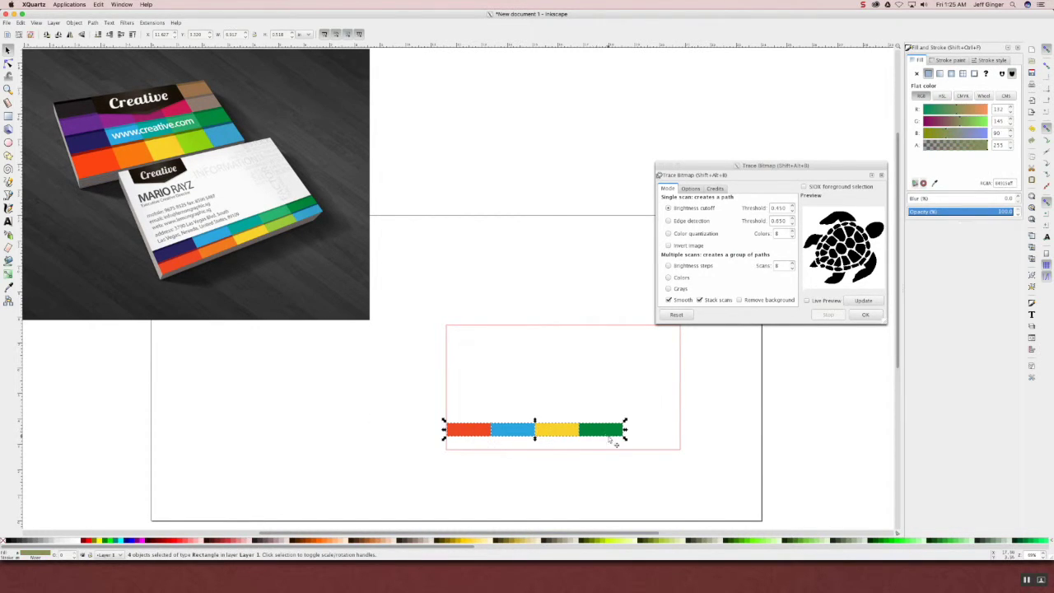
{"action": "key", "text": "ctrl"}
{"action": "right_click", "coordinate": [553, 429]}
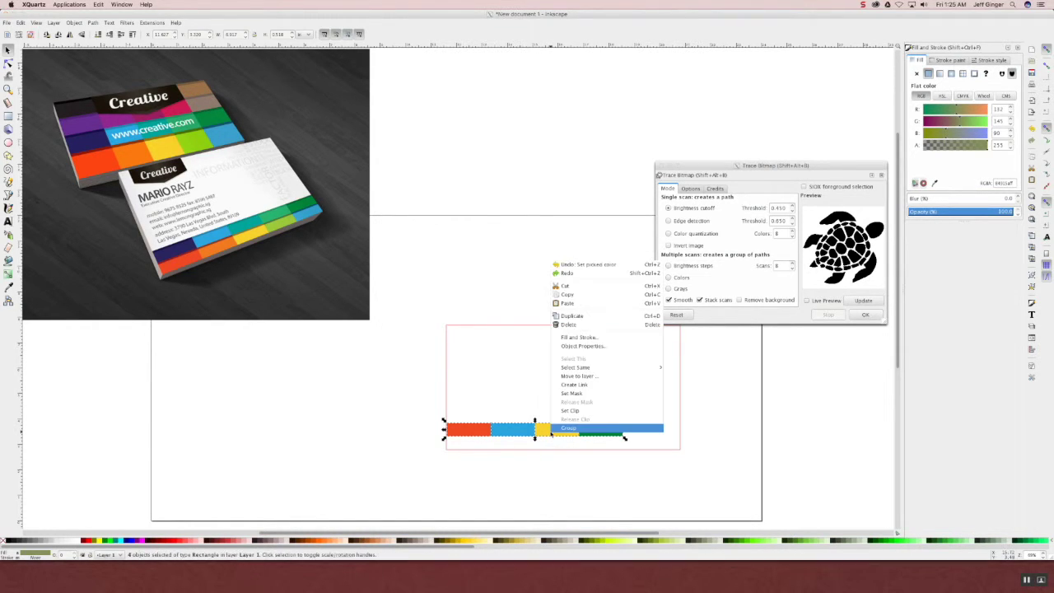
{"action": "left_click", "coordinate": [570, 429]}
- Move the bar group up to the card outline's top-left corner
{"action": "mouse_move", "coordinate": [570, 429]}
{"action": "left_mouse_down"}
{"action": "mouse_move", "coordinate": [595, 387]}
{"action": "mouse_move", "coordinate": [627, 367]}
{"action": "mouse_move", "coordinate": [626, 356]}
{"action": "mouse_move", "coordinate": [598, 363]}
{"action": "mouse_move", "coordinate": [595, 377]}
{"action": "mouse_move", "coordinate": [619, 349]}
{"action": "left_mouse_up"}
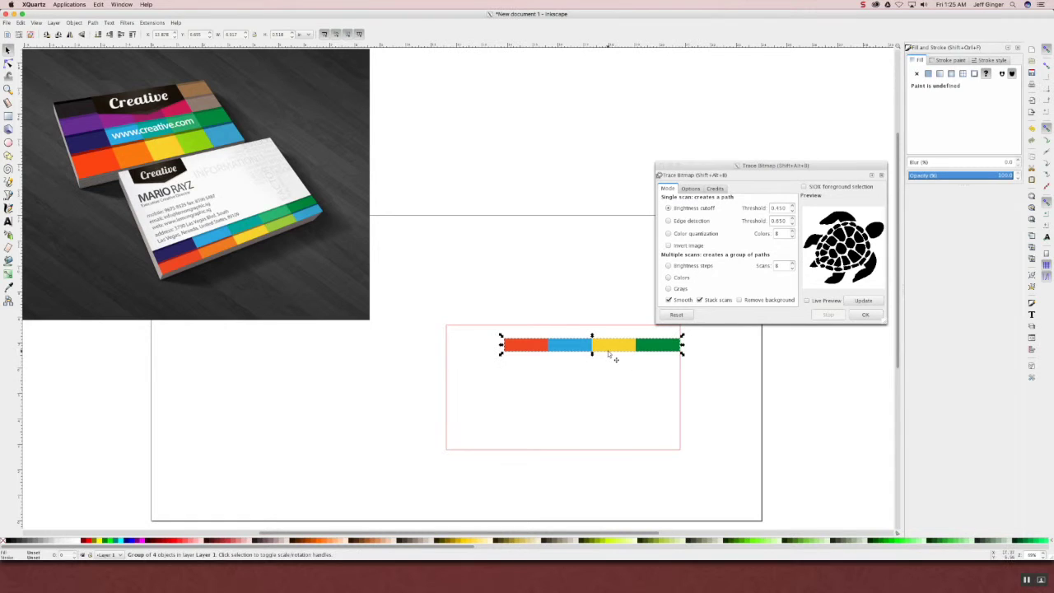
{"action": "left_click_drag", "start_coordinate": [609, 350], "coordinate": [549, 365]}
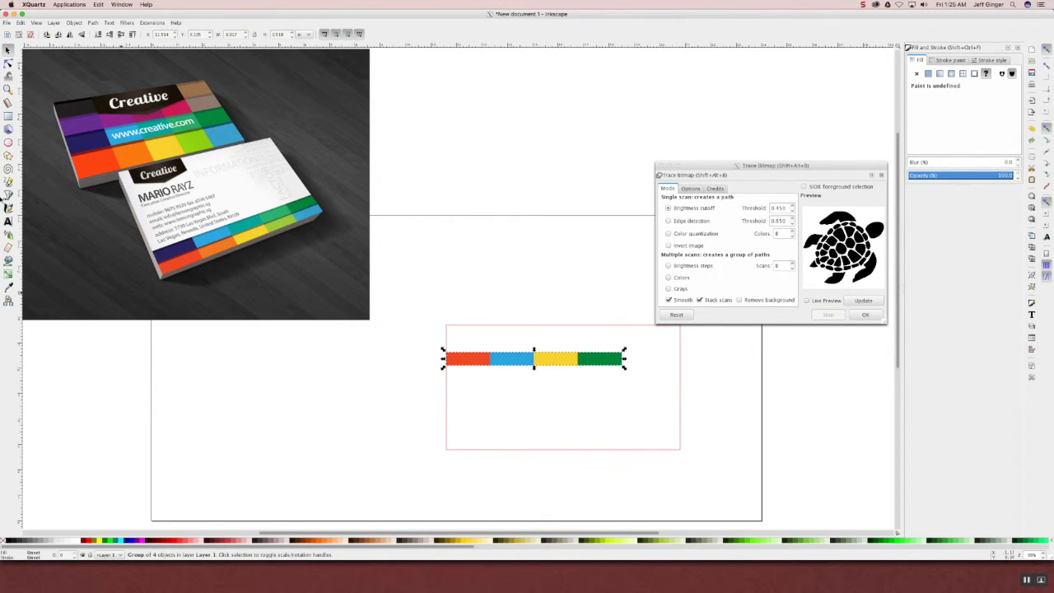
{"action": "left_click", "coordinate": [8, 220]}
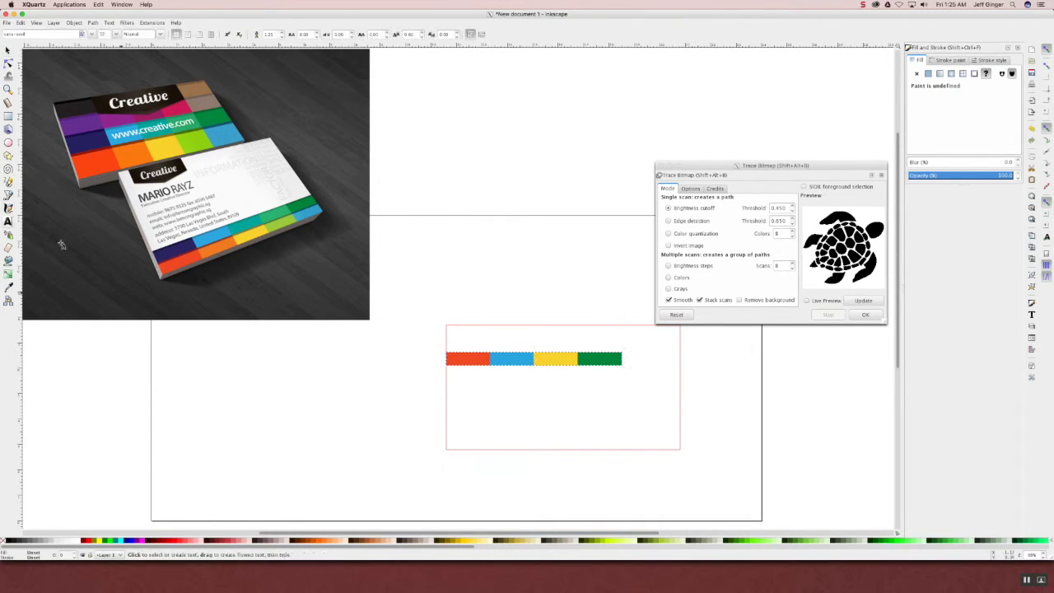
- Type the person's name as a new text object above the bars
{"action": "left_click", "coordinate": [458, 338]}
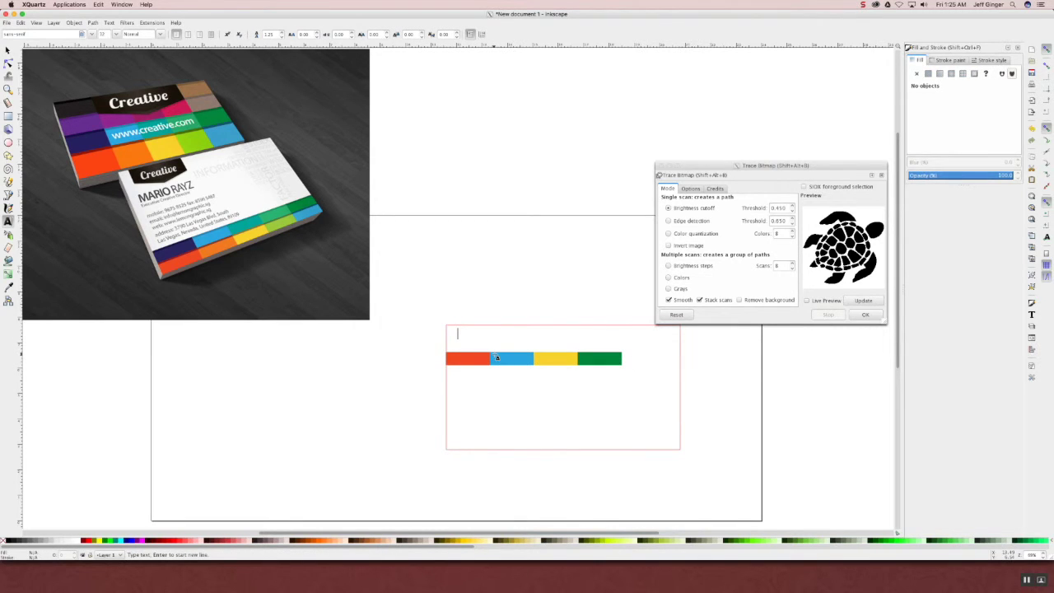
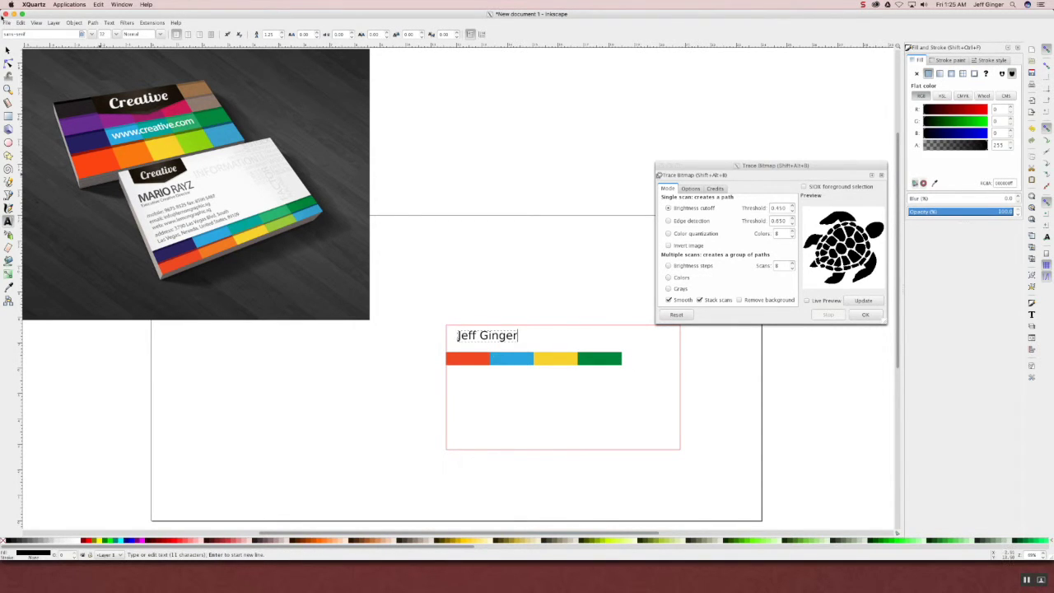
{"action": "left_click", "coordinate": [8, 50]}
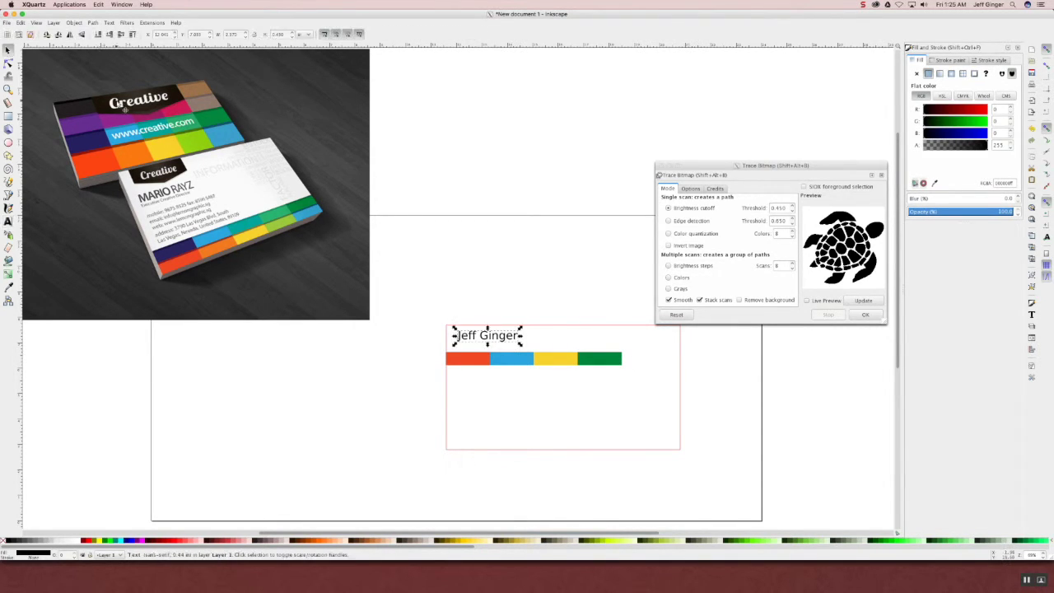
- Set the name in a larger Helvetica CT MM font and nudge it above the bars
{"action": "double_click", "coordinate": [481, 338]}
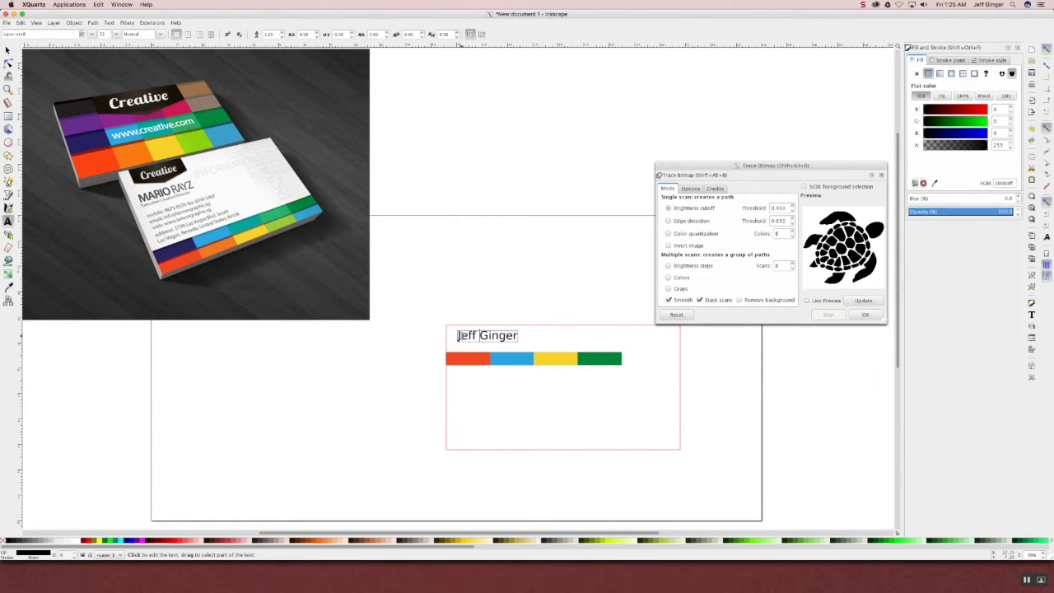
{"action": "left_click_drag", "start_coordinate": [458, 336], "coordinate": [551, 334]}
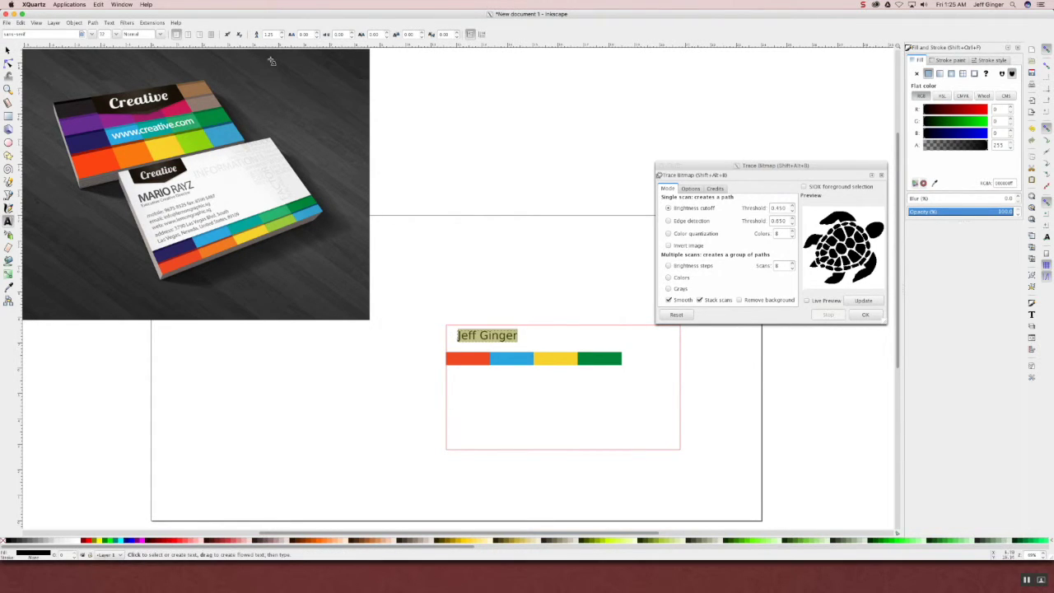
{"action": "left_click", "coordinate": [89, 37]}
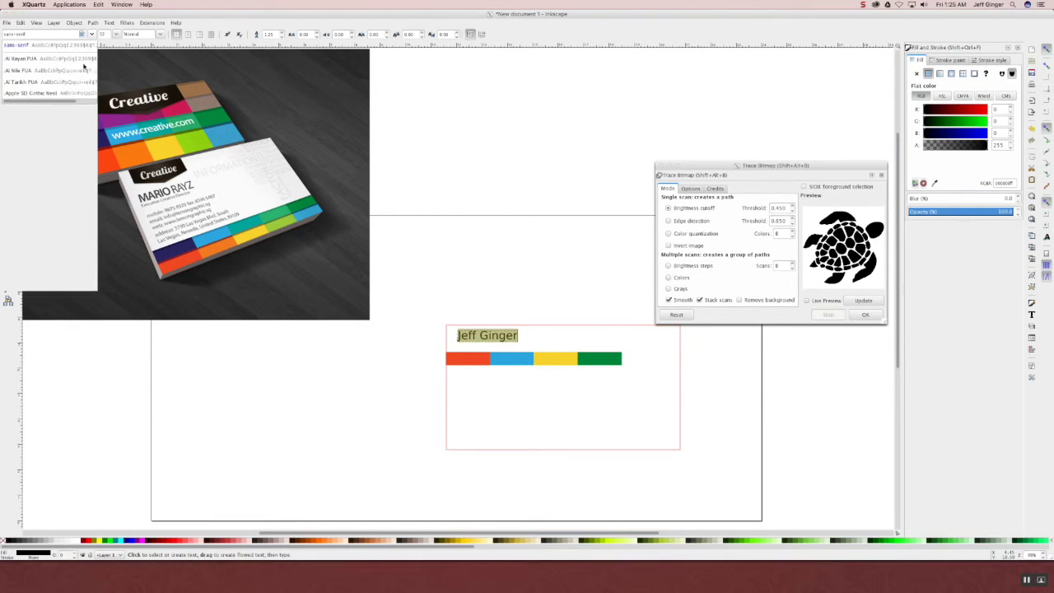
{"action": "left_click", "coordinate": [37, 216]}
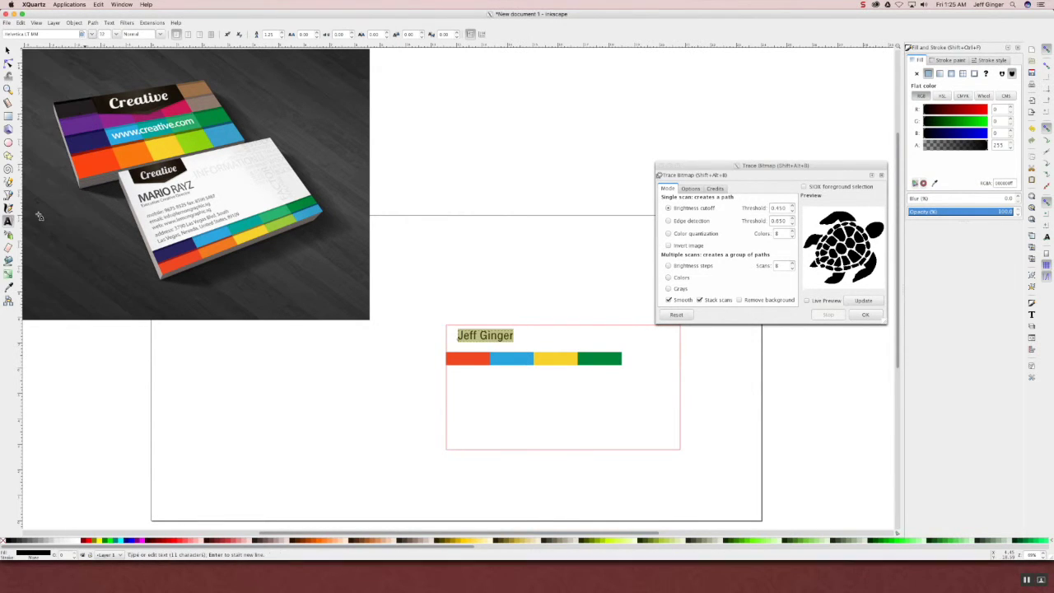
{"action": "left_click", "coordinate": [116, 35]}
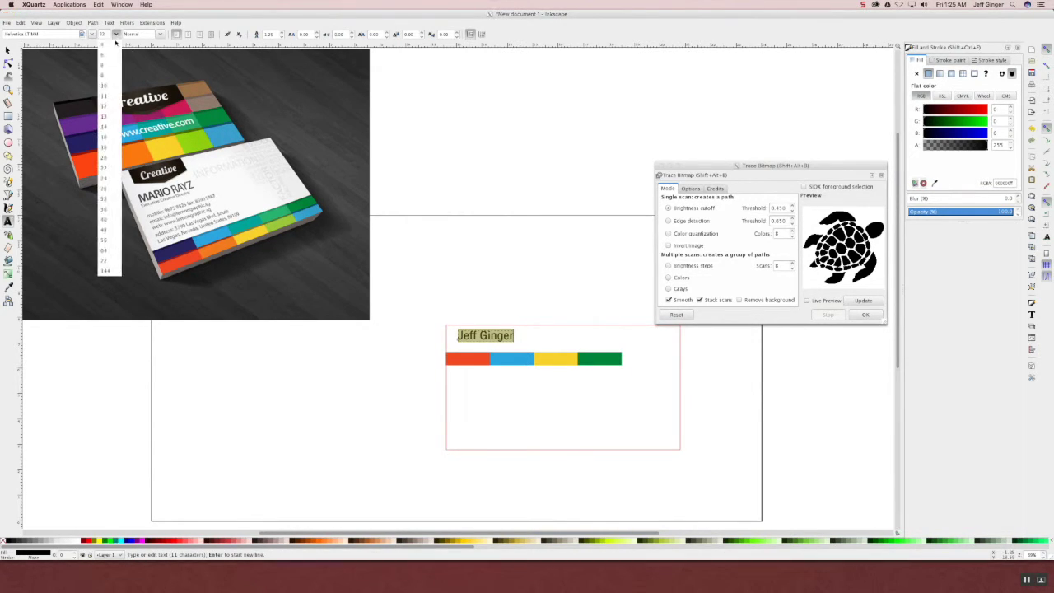
{"action": "left_click", "coordinate": [112, 211]}
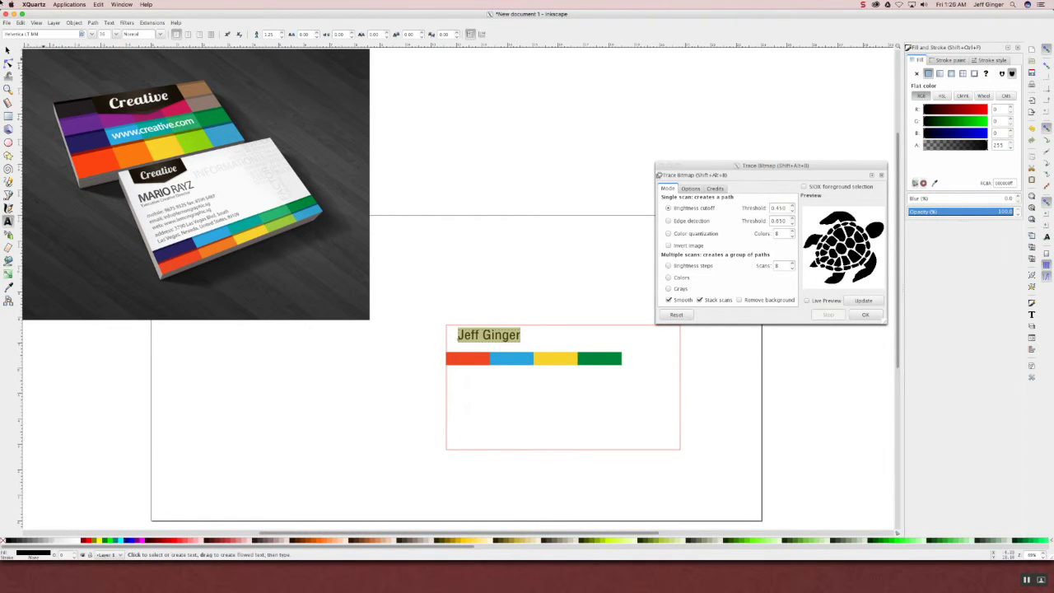
{"action": "key", "text": "F1"}
{"action": "mouse_move", "coordinate": [519, 344]}
{"action": "left_mouse_down"}
{"action": "mouse_move", "coordinate": [554, 372]}
{"action": "mouse_move", "coordinate": [539, 346]}
{"action": "mouse_move", "coordinate": [542, 364]}
{"action": "left_mouse_up"}
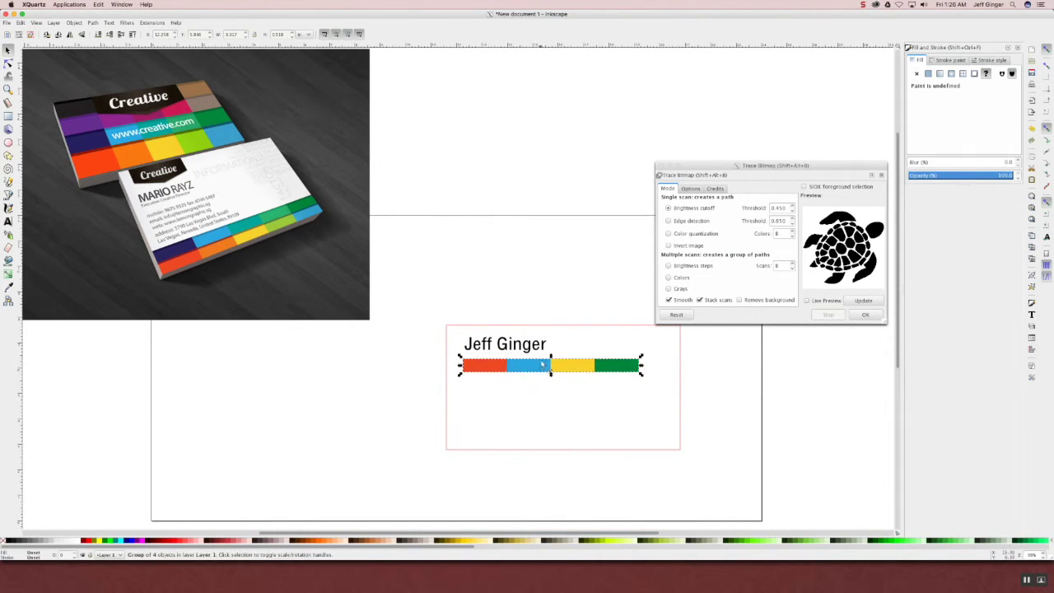
{"action": "left_click", "coordinate": [543, 350], "text": "shift"}
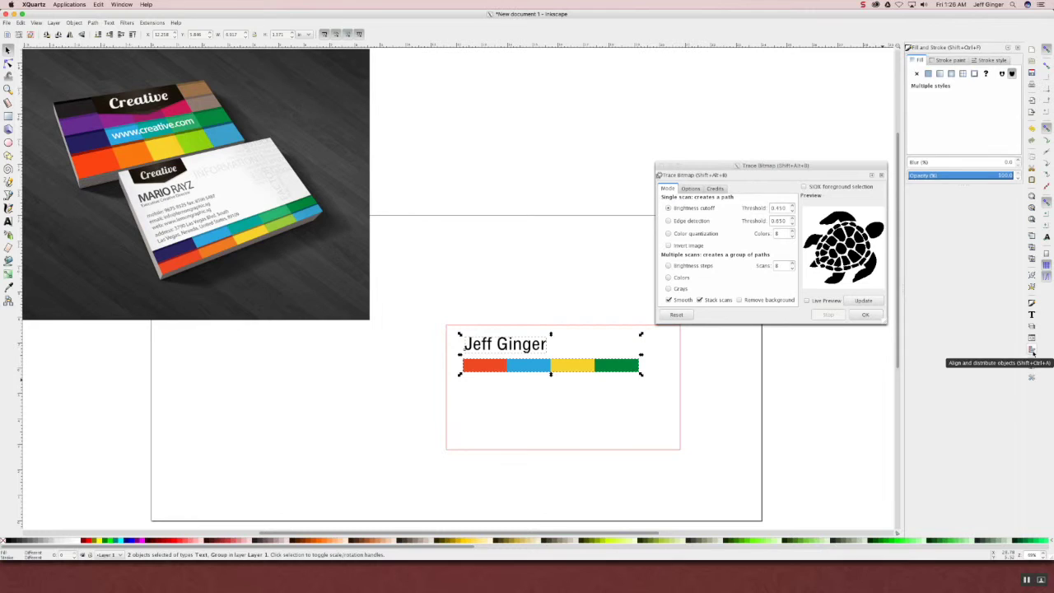
- Centre the name text horizontally over the colour bar group with Align and Distribute
{"action": "left_click", "coordinate": [1033, 352]}
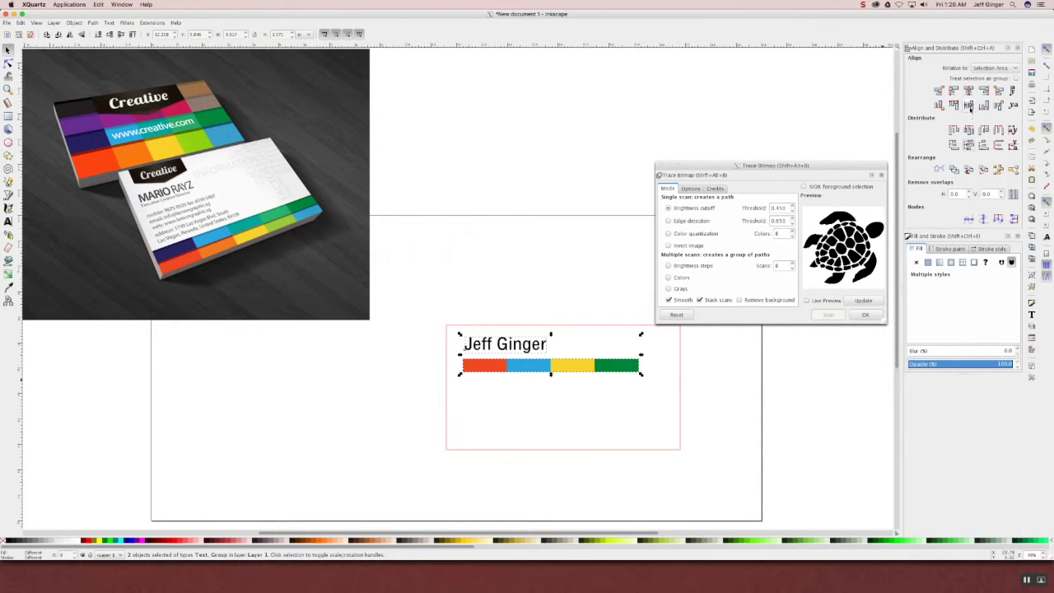
{"action": "left_click", "coordinate": [953, 91]}
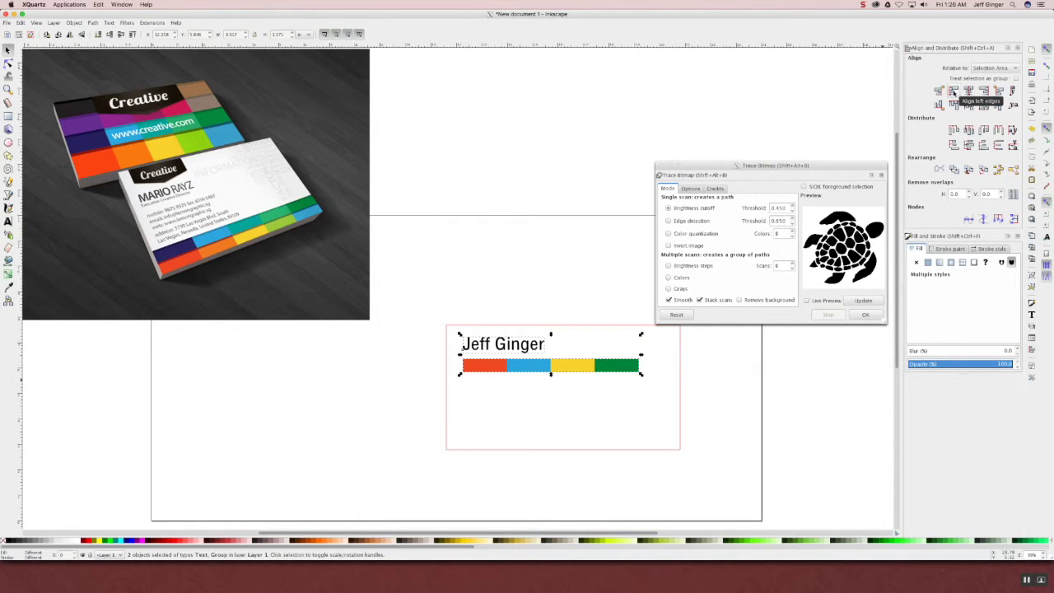
{"action": "left_click", "coordinate": [464, 427]}
{"action": "left_click", "coordinate": [479, 372]}
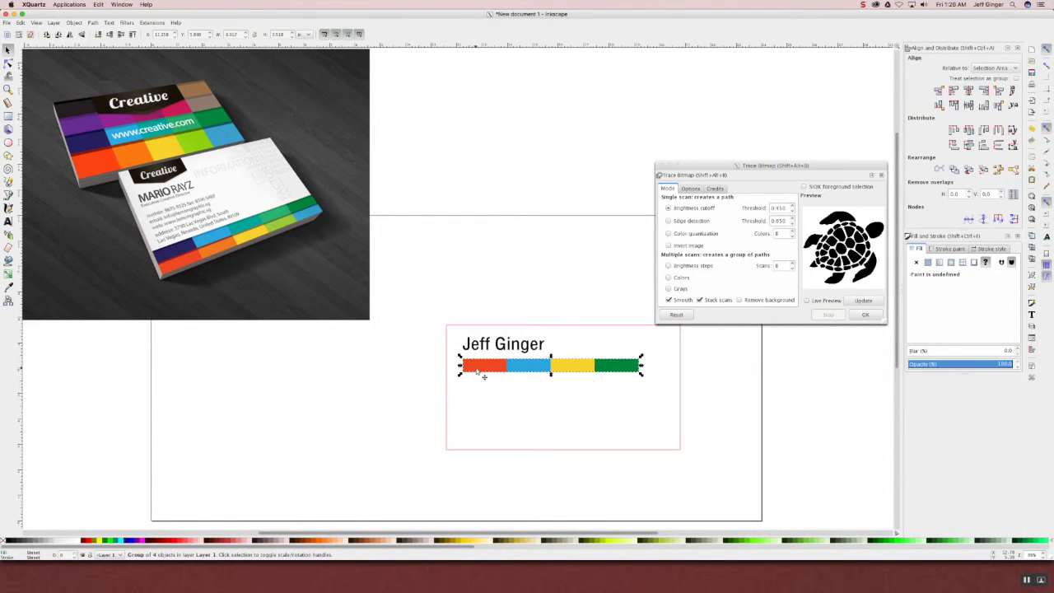
{"action": "left_click", "coordinate": [490, 346], "text": "shift"}
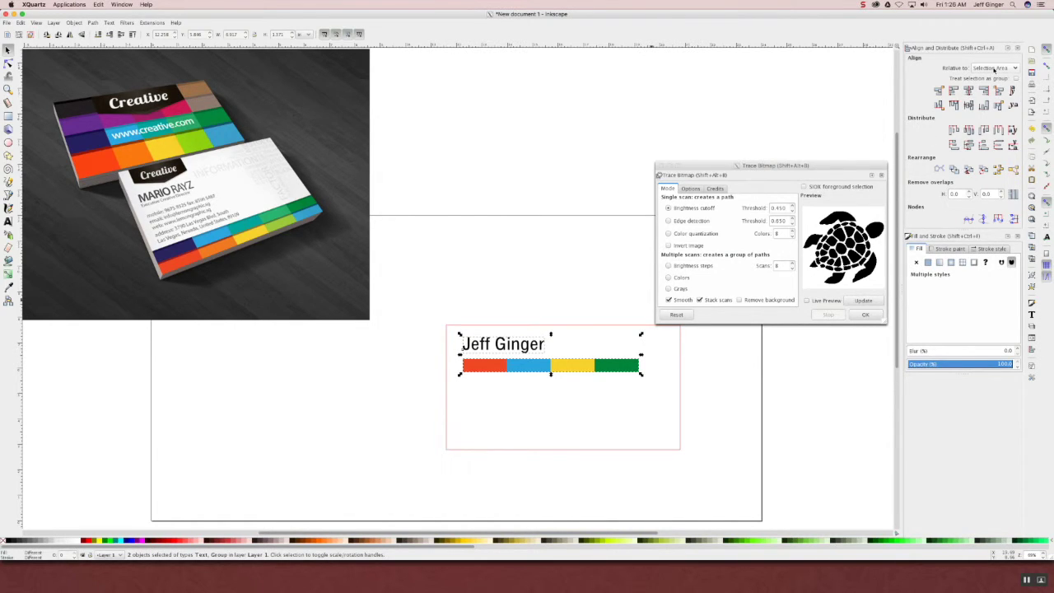
{"action": "left_click", "coordinate": [993, 71]}
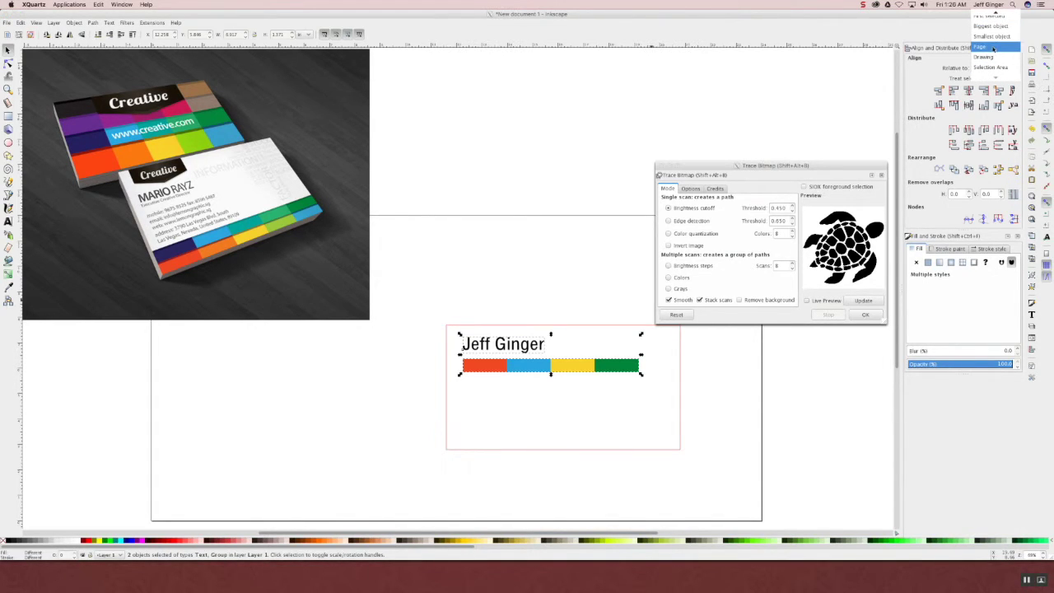
{"action": "left_click", "coordinate": [913, 99]}
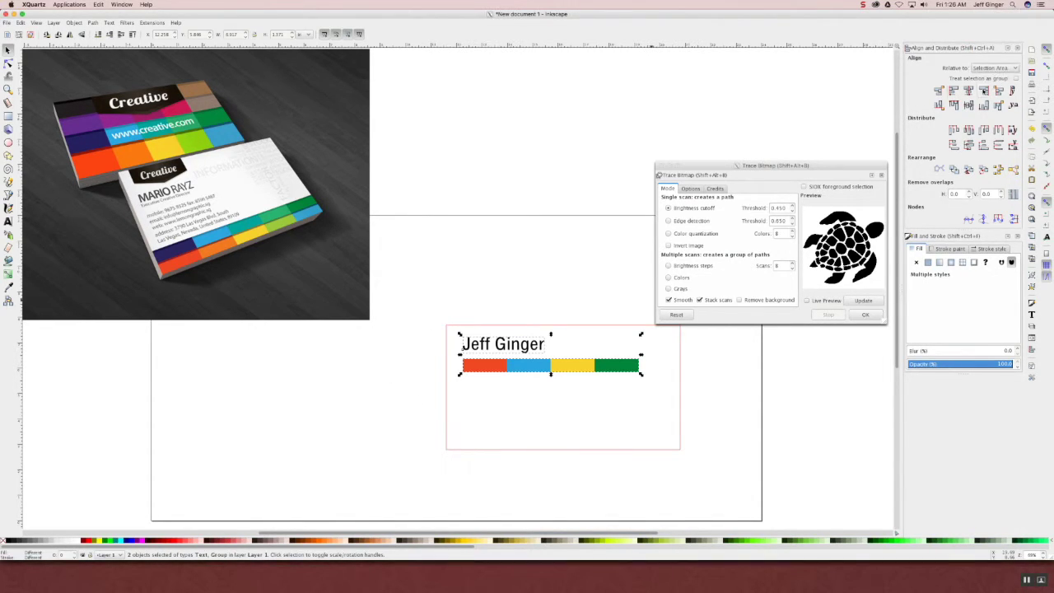
{"action": "left_click", "coordinate": [968, 90]}
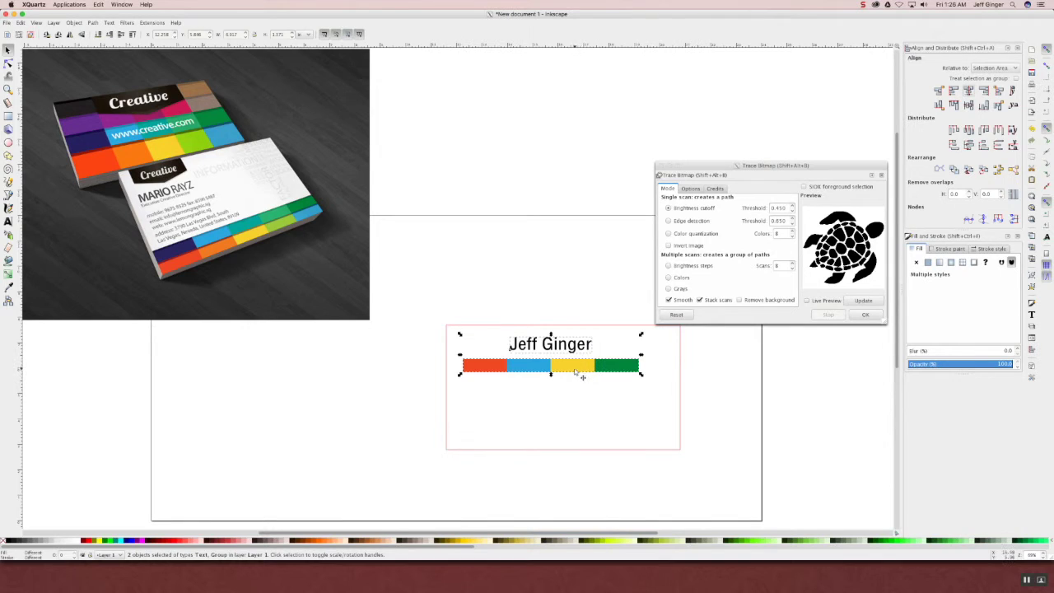
- Centre the name and bars horizontally within the card outline
{"action": "left_click_drag", "start_coordinate": [576, 375], "coordinate": [589, 383]}
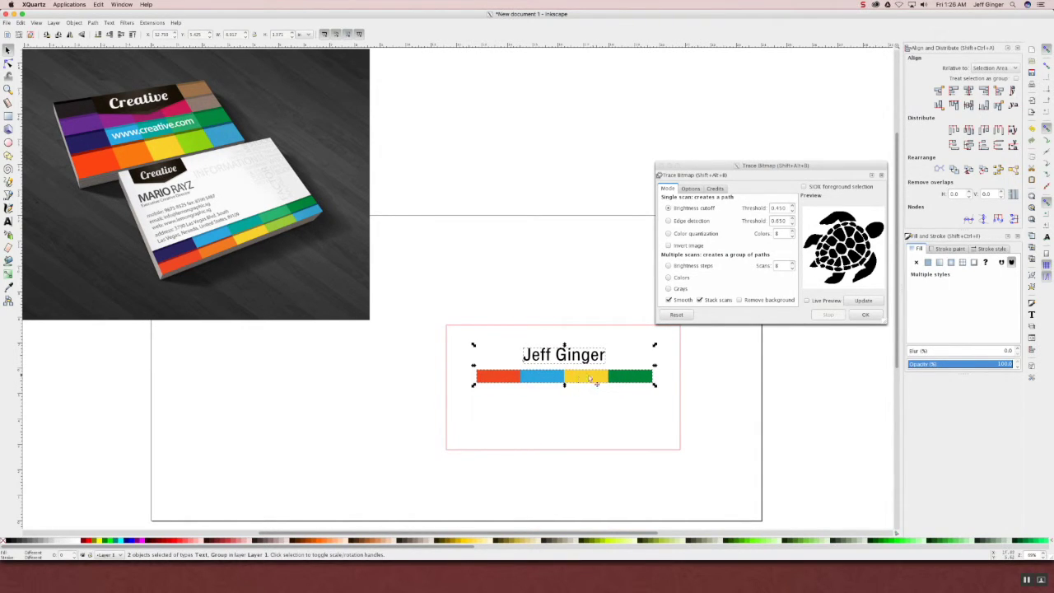
{"action": "left_click", "coordinate": [680, 434], "text": "shift"}
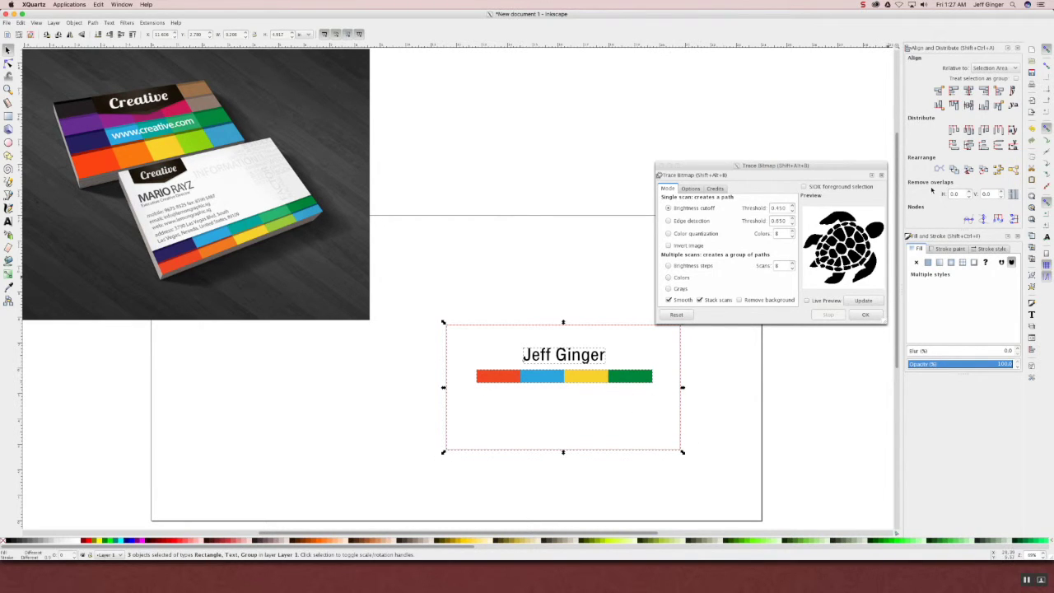
{"action": "left_click", "coordinate": [969, 91]}
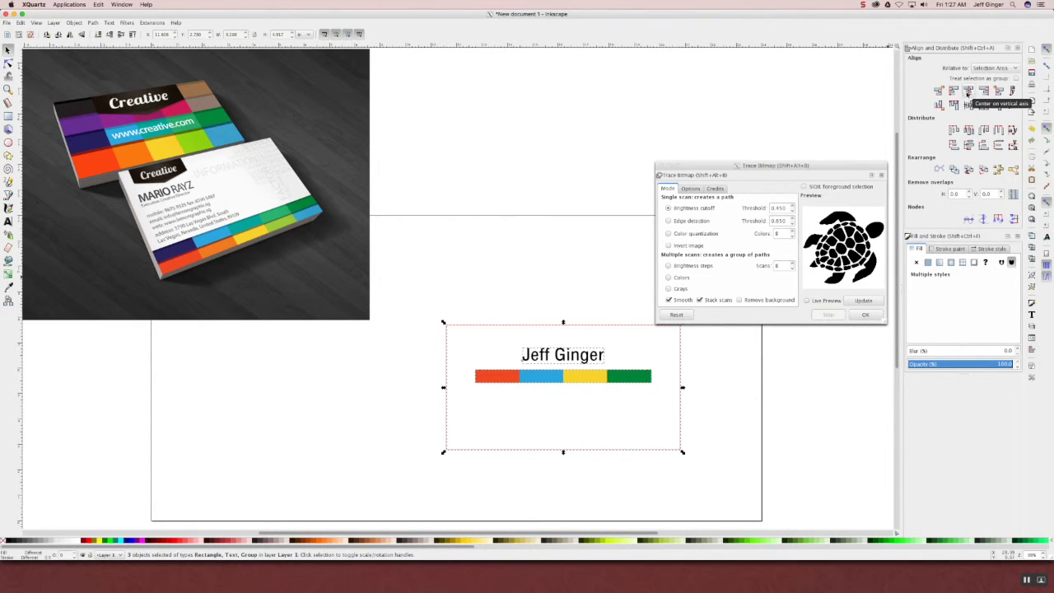
{"action": "left_click", "coordinate": [532, 288]}
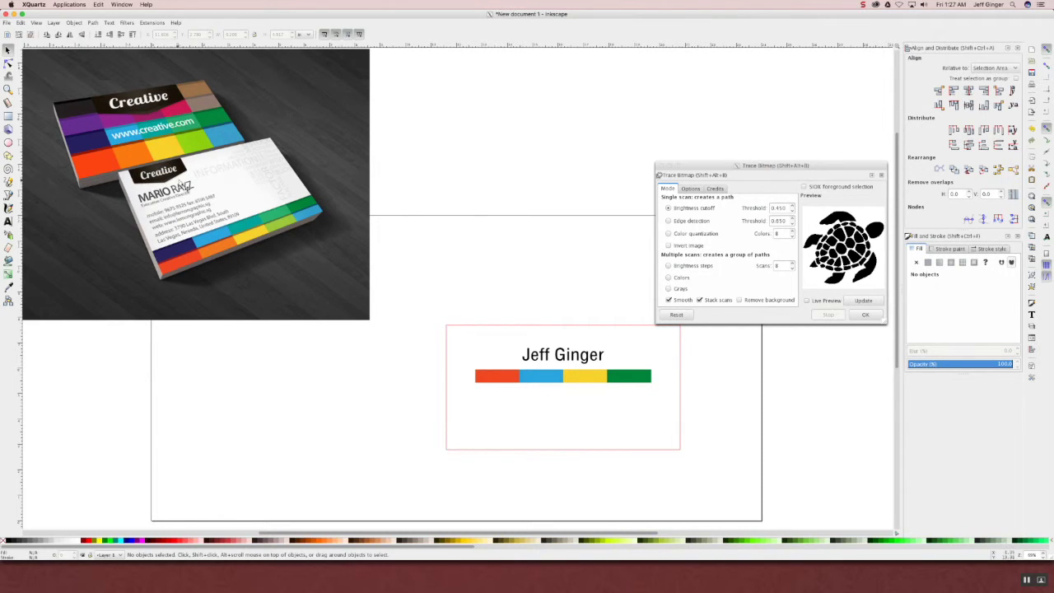
- Draw a small green rectangle at the card's top-left, above the name
{"action": "key", "text": "r"}
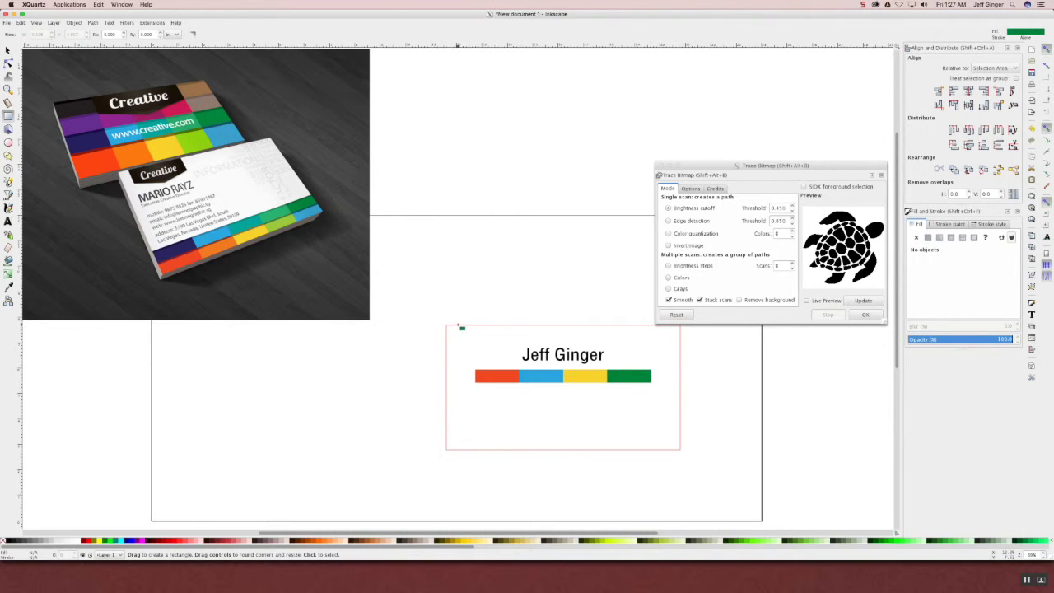
{"action": "left_click", "coordinate": [462, 328]}
{"action": "mouse_move", "coordinate": [460, 319]}
{"action": "left_mouse_down"}
{"action": "mouse_move", "coordinate": [532, 353]}
{"action": "mouse_move", "coordinate": [507, 348]}
{"action": "left_mouse_up"}
{"action": "left_click", "coordinate": [7, 50]}
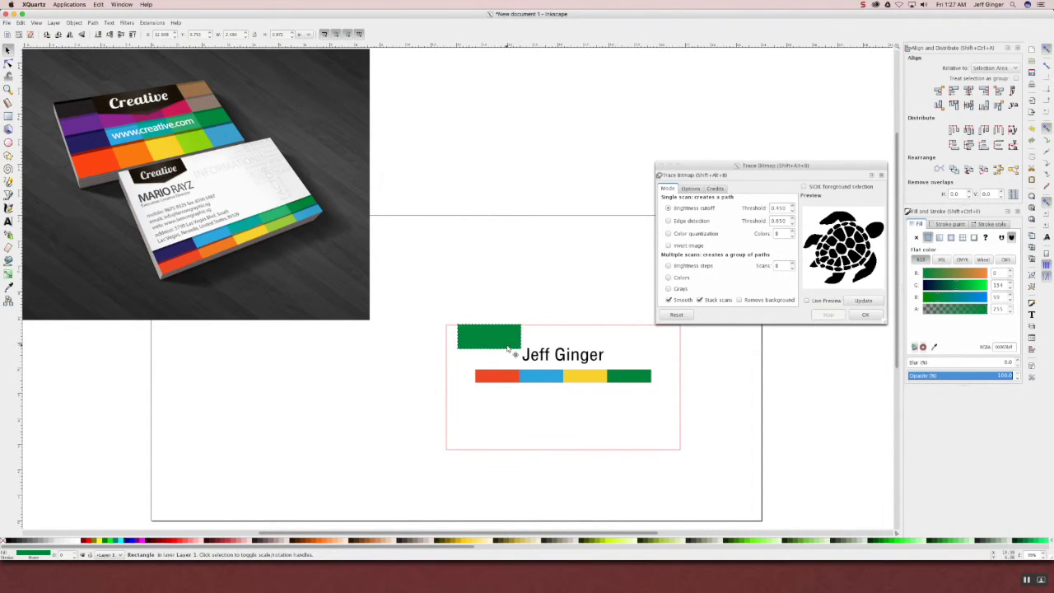
- Draw a small green triangle with the Star/Polygon tool just above the rectangle
{"action": "left_click", "coordinate": [8, 154]}
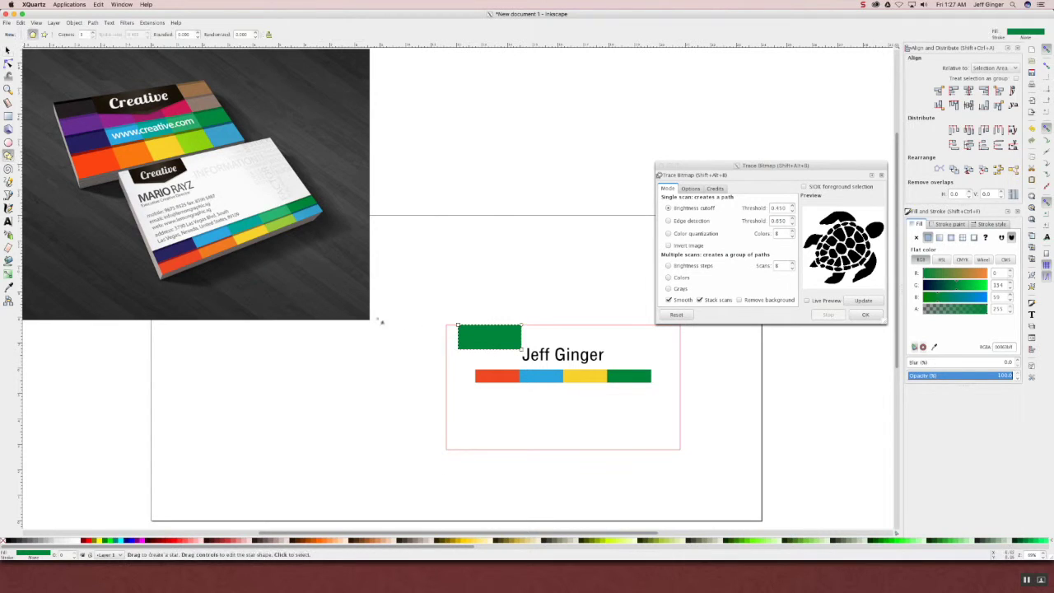
{"action": "mouse_move", "coordinate": [457, 296]}
{"action": "left_mouse_down"}
{"action": "mouse_move", "coordinate": [483, 294]}
{"action": "mouse_move", "coordinate": [468, 285]}
{"action": "left_mouse_up"}
{"action": "left_click", "coordinate": [8, 50]}
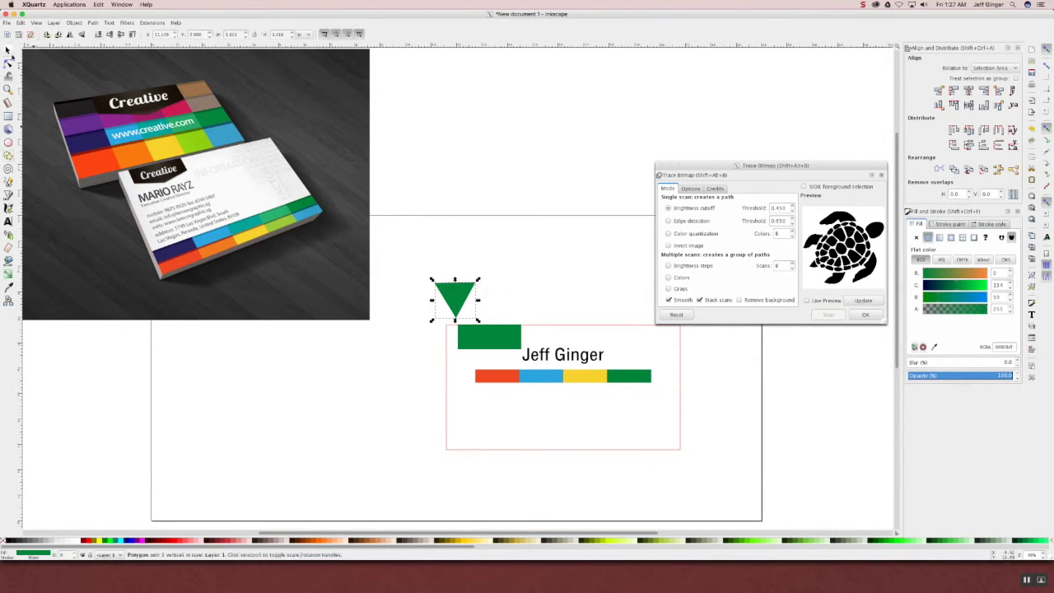
{"action": "left_click", "coordinate": [444, 301]}
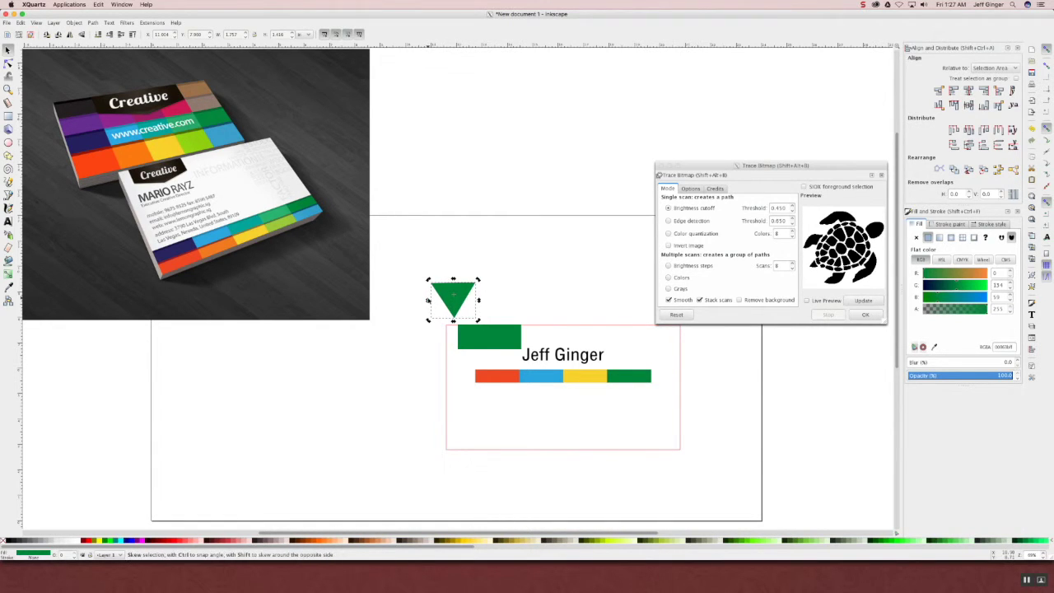
- Rotate the triangle, flatten it and widen it to match the rectangle
{"action": "left_click_drag", "start_coordinate": [428, 281], "coordinate": [544, 299]}
{"action": "mouse_move", "coordinate": [486, 320]}
{"action": "left_mouse_down"}
{"action": "mouse_move", "coordinate": [487, 294]}
{"action": "mouse_move", "coordinate": [533, 290]}
{"action": "mouse_move", "coordinate": [506, 290]}
{"action": "mouse_move", "coordinate": [511, 345]}
{"action": "mouse_move", "coordinate": [520, 364]}
{"action": "mouse_move", "coordinate": [532, 360]}
{"action": "mouse_move", "coordinate": [490, 357]}
{"action": "left_mouse_up"}
{"action": "left_click", "coordinate": [532, 307]}
{"action": "left_click", "coordinate": [508, 351]}
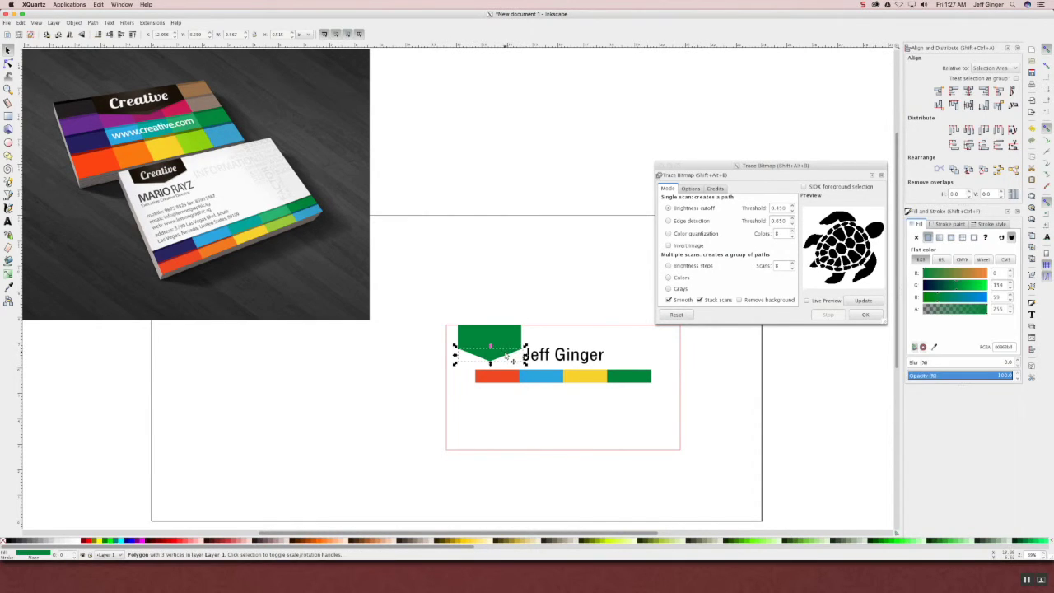
{"action": "left_click", "coordinate": [509, 309]}
{"action": "left_click", "coordinate": [506, 354]}
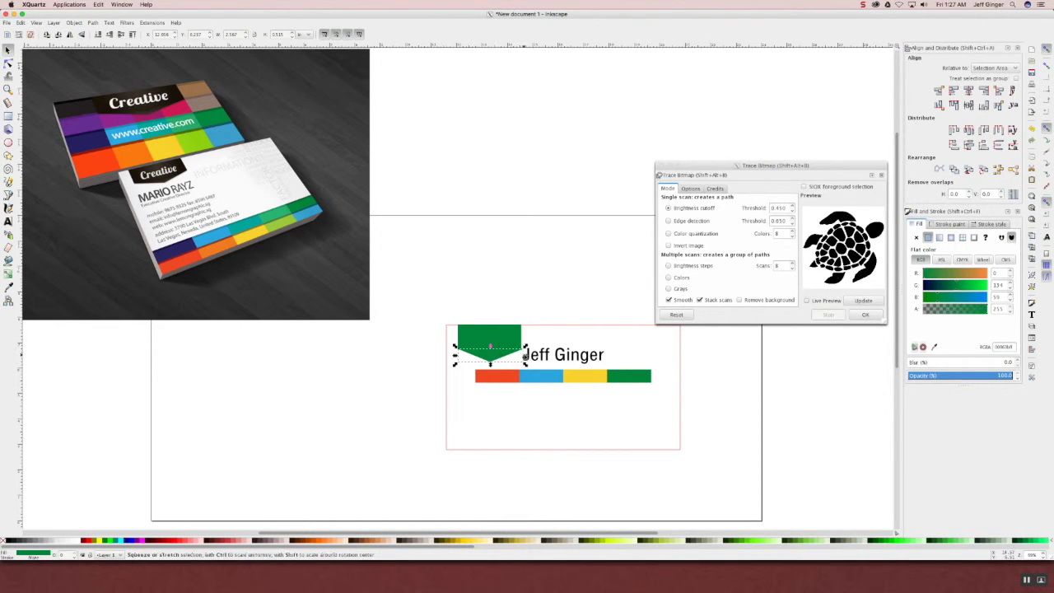
{"action": "left_click_drag", "start_coordinate": [525, 355], "coordinate": [525, 357]}
- Centre the triangle and rectangle on each other and Union them into one path
{"action": "left_click", "coordinate": [525, 306]}
{"action": "left_click", "coordinate": [494, 336]}
{"action": "left_click", "coordinate": [511, 355], "text": "shift"}
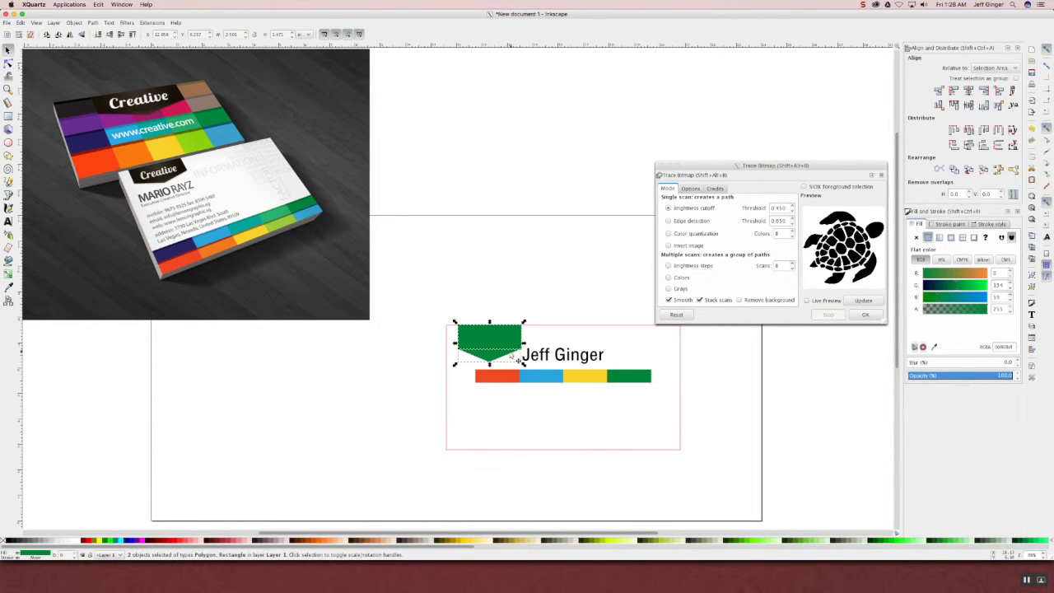
{"action": "left_click", "coordinate": [968, 92]}
{"action": "left_click", "coordinate": [83, 24]}
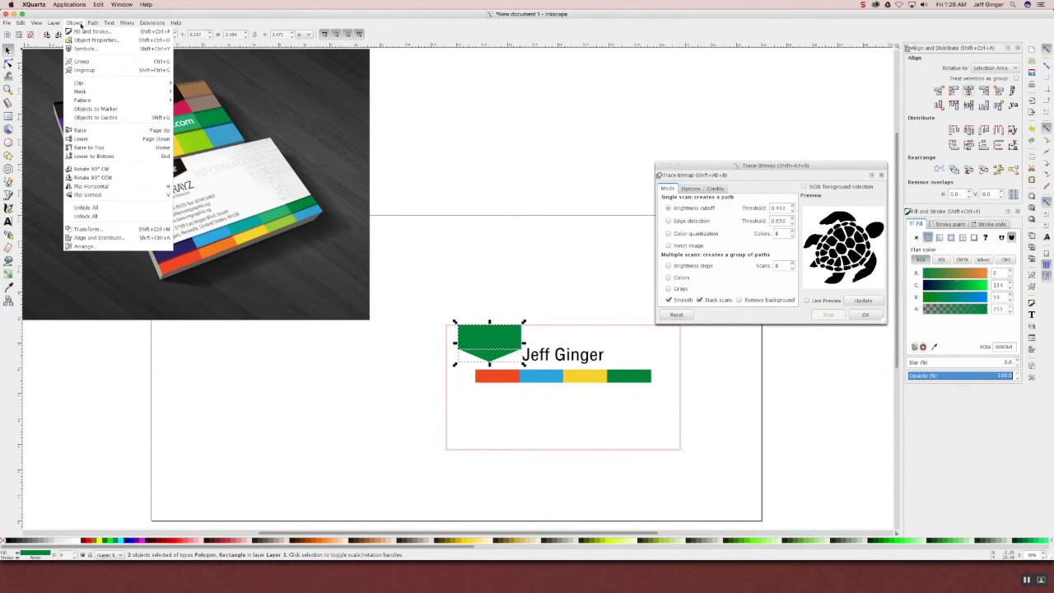
{"action": "mouse_move", "coordinate": [92, 22]}
{"action": "left_click", "coordinate": [107, 70]}
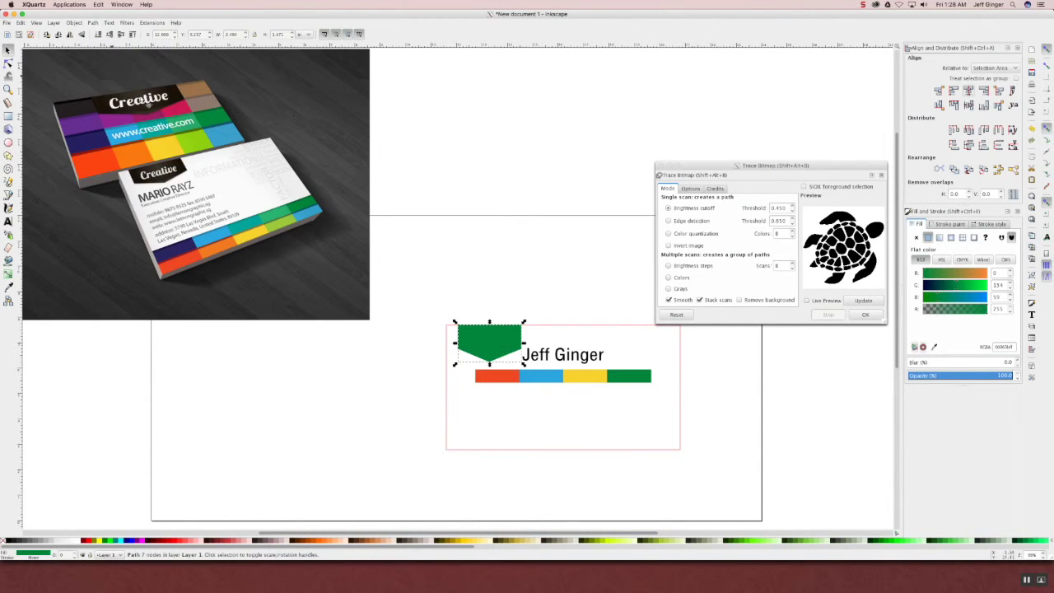
{"action": "left_click", "coordinate": [538, 305]}
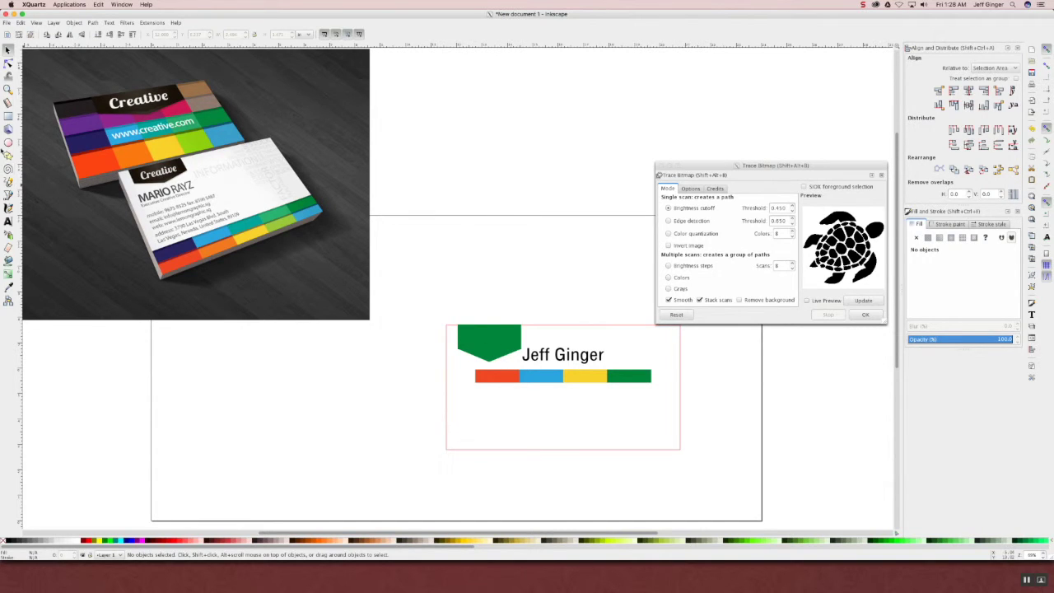
- Draw a wider green rectangle above the card
{"action": "left_click", "coordinate": [8, 116]}
{"action": "mouse_move", "coordinate": [475, 248]}
{"action": "left_mouse_down"}
{"action": "mouse_move", "coordinate": [555, 285]}
{"action": "mouse_move", "coordinate": [567, 280]}
{"action": "left_mouse_up"}
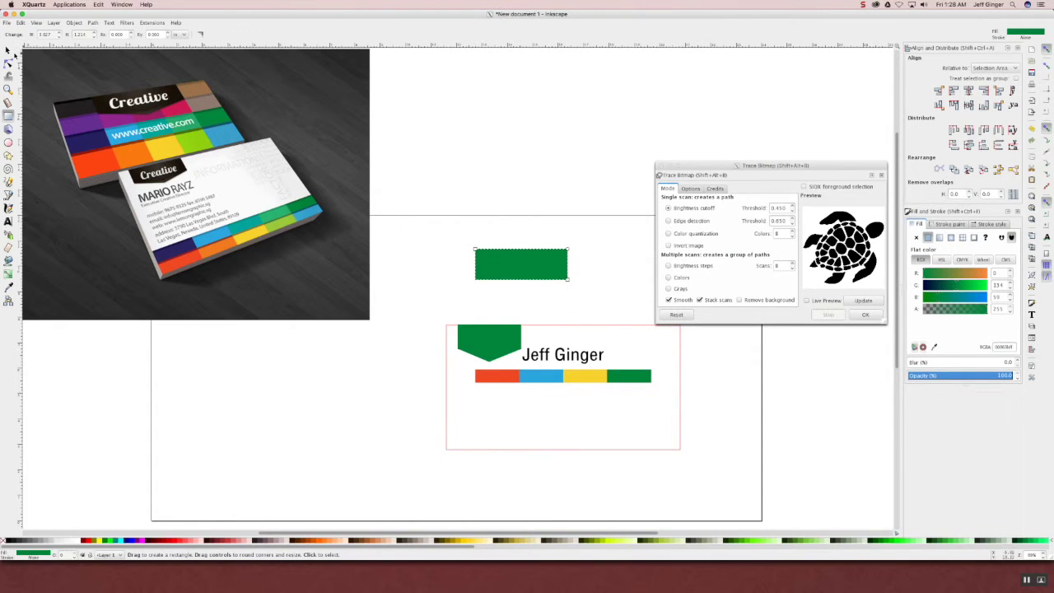
{"action": "left_click", "coordinate": [9, 51]}
{"action": "key", "text": "r"}
{"action": "left_click", "coordinate": [8, 51]}
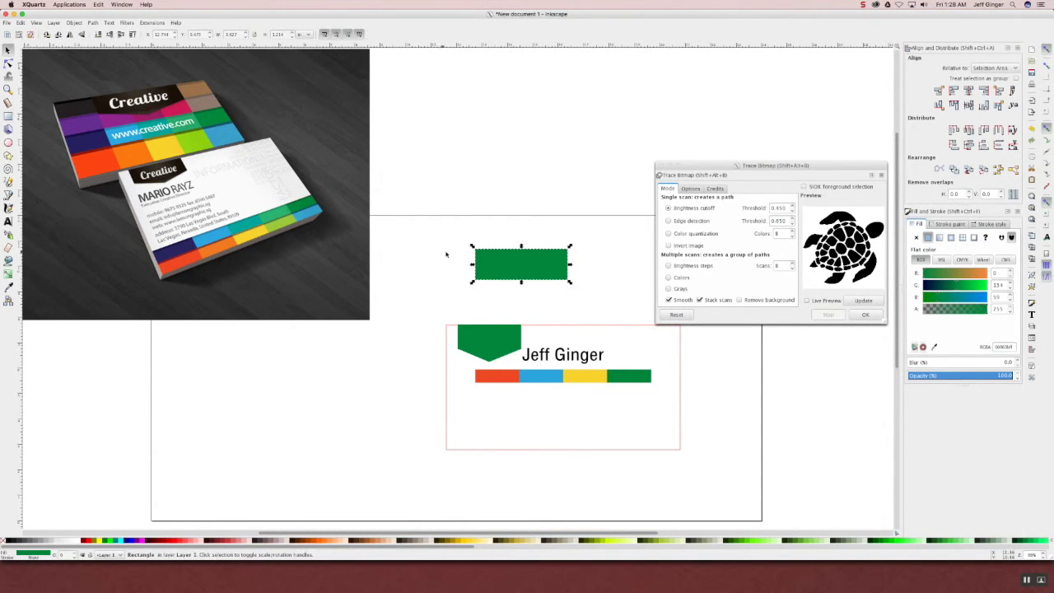
{"action": "key", "text": "r"}
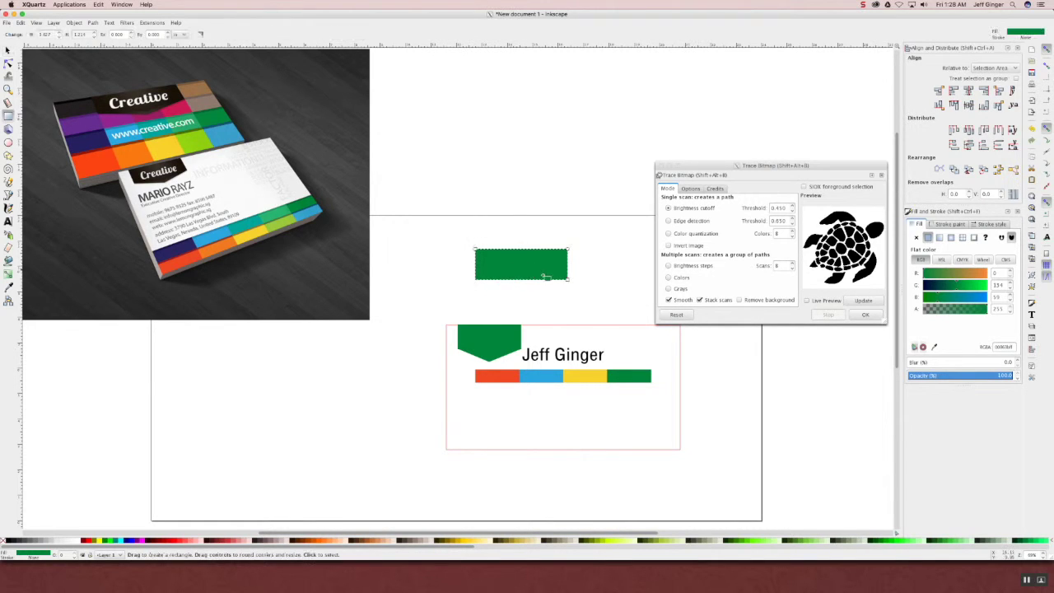
{"action": "left_click", "coordinate": [8, 51]}
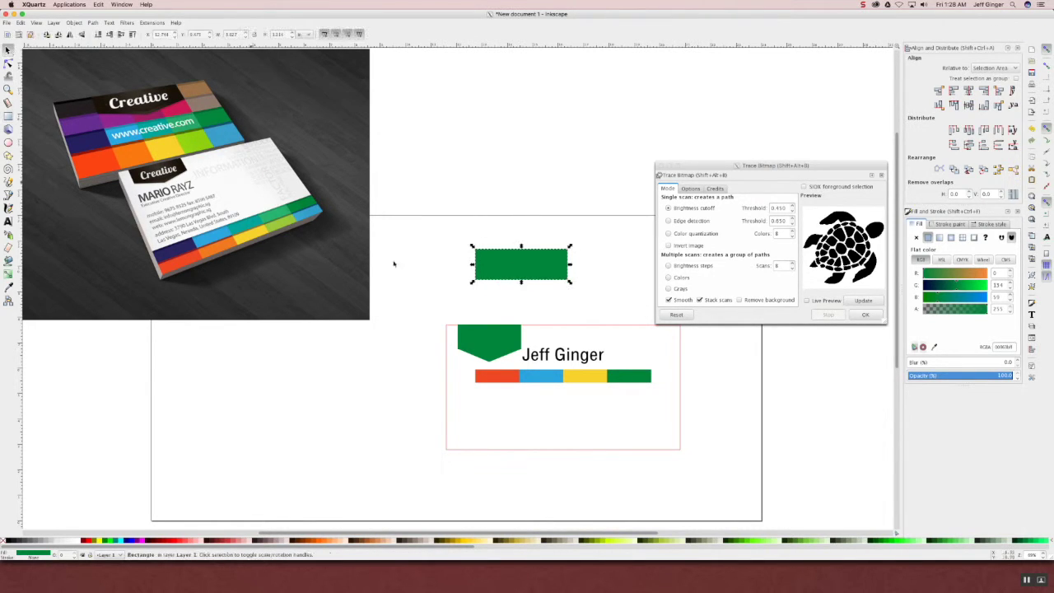
- Convert the new green rectangle into an editable path
{"action": "right_click", "coordinate": [508, 278]}
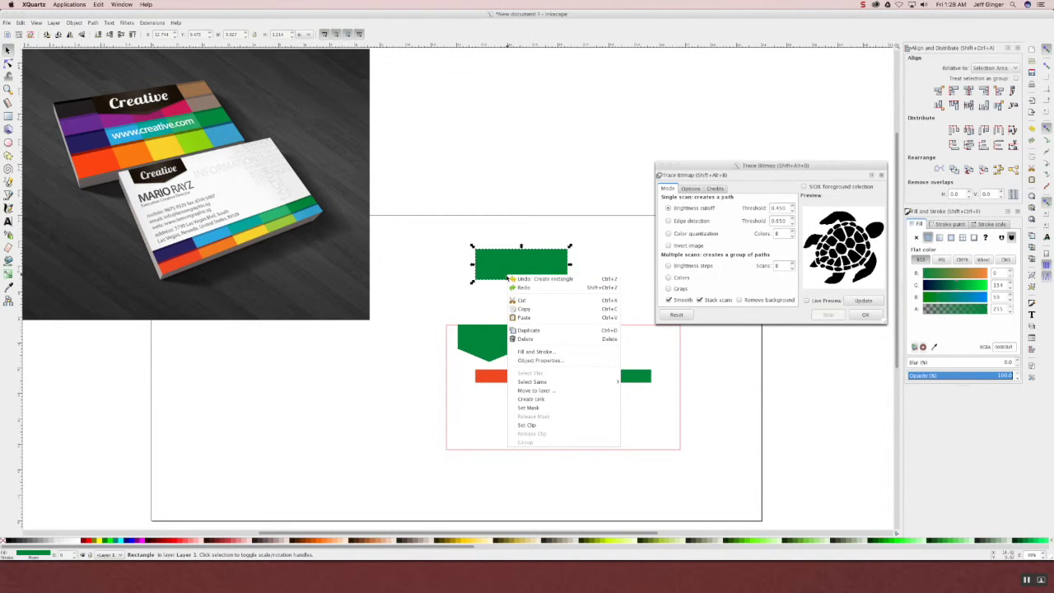
{"action": "left_click", "coordinate": [98, 13]}
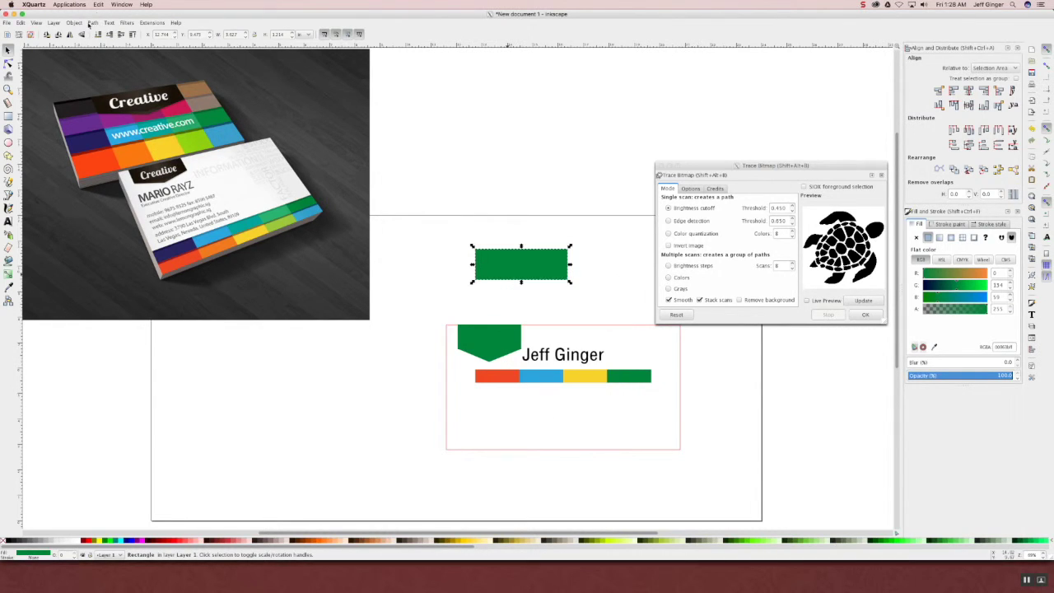
{"action": "left_click", "coordinate": [92, 23]}
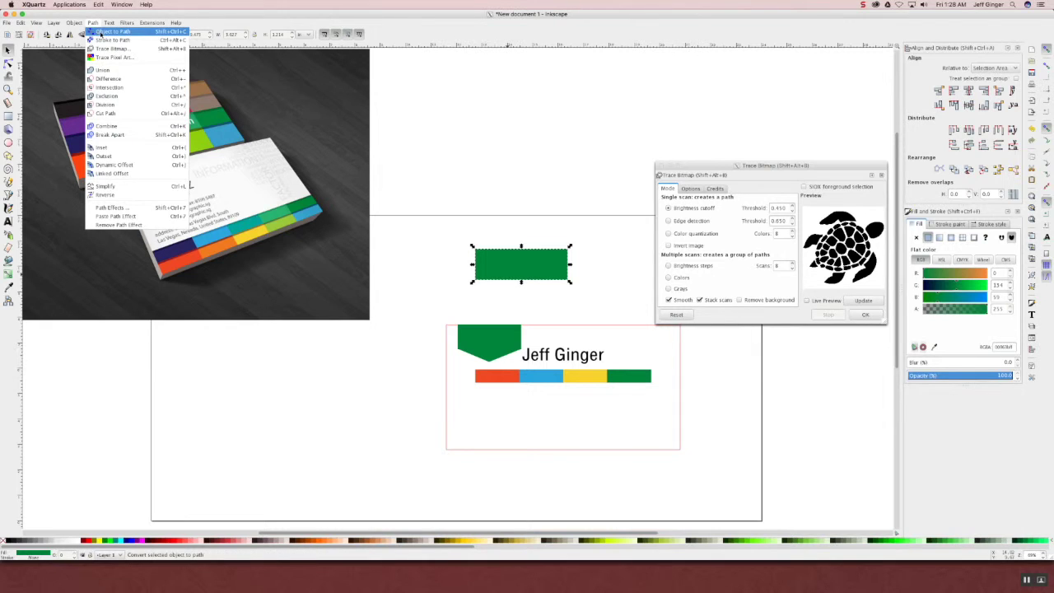
{"action": "left_click", "coordinate": [106, 33]}
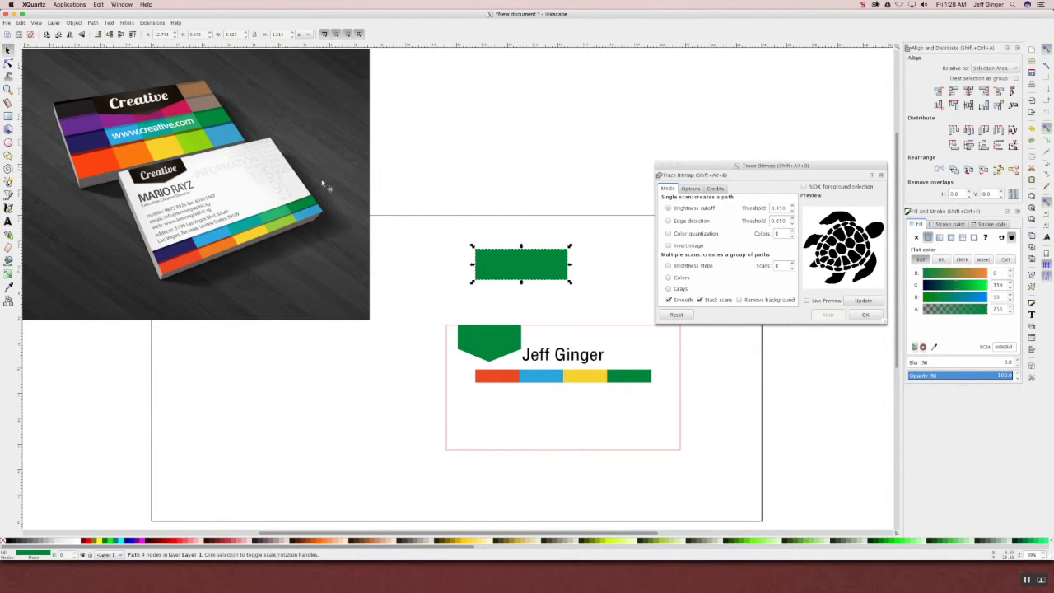
- Try dragging the bottom corners down in node editing, then undo both moves
{"action": "key", "text": "n"}
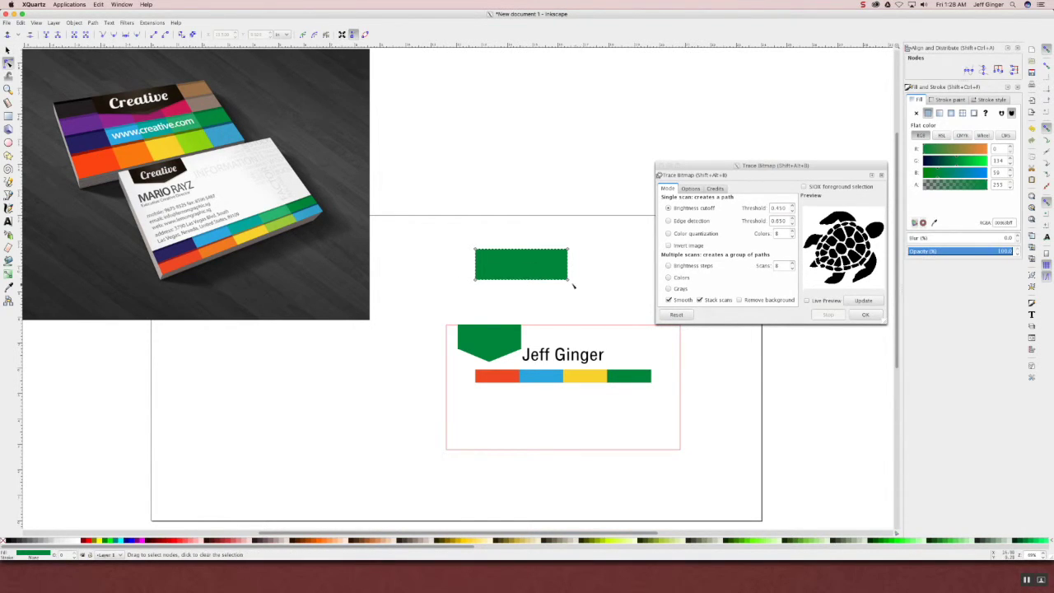
{"action": "left_click_drag", "start_coordinate": [569, 281], "coordinate": [569, 300]}
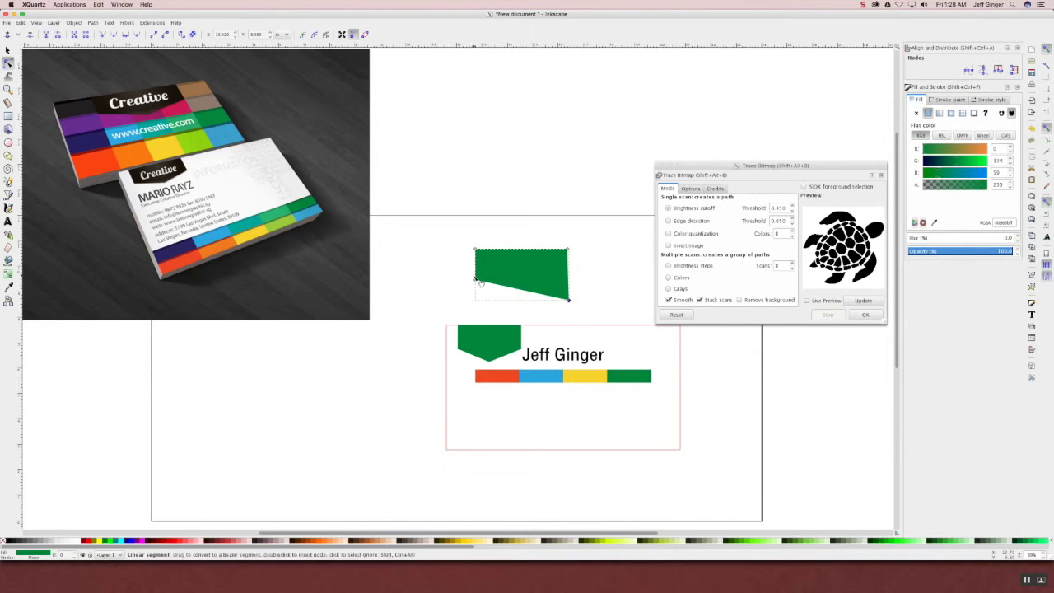
{"action": "left_click_drag", "start_coordinate": [475, 279], "coordinate": [469, 298]}
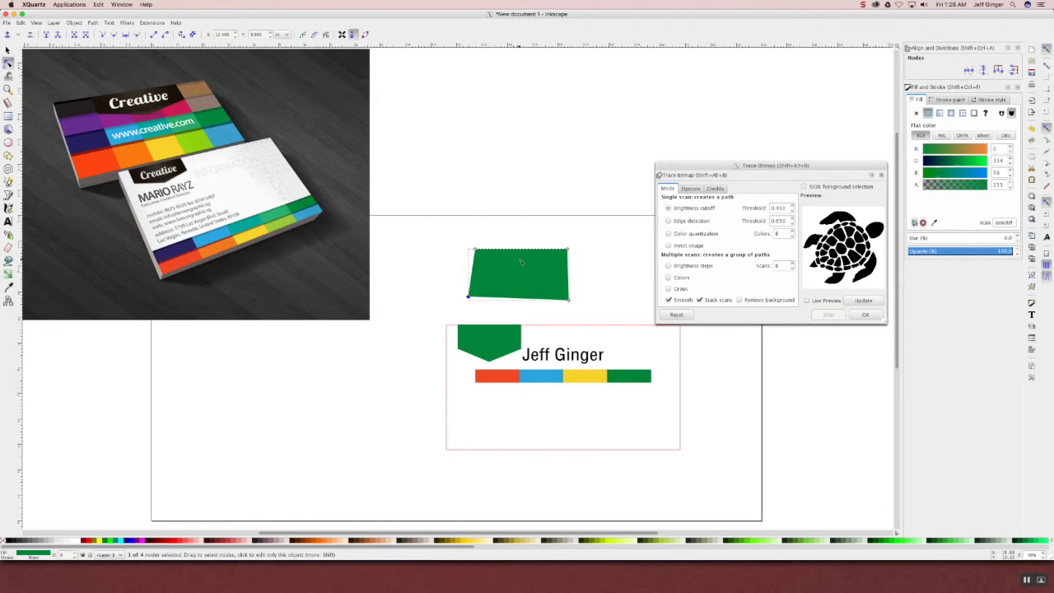
{"action": "key", "text": "ctrl+z"}
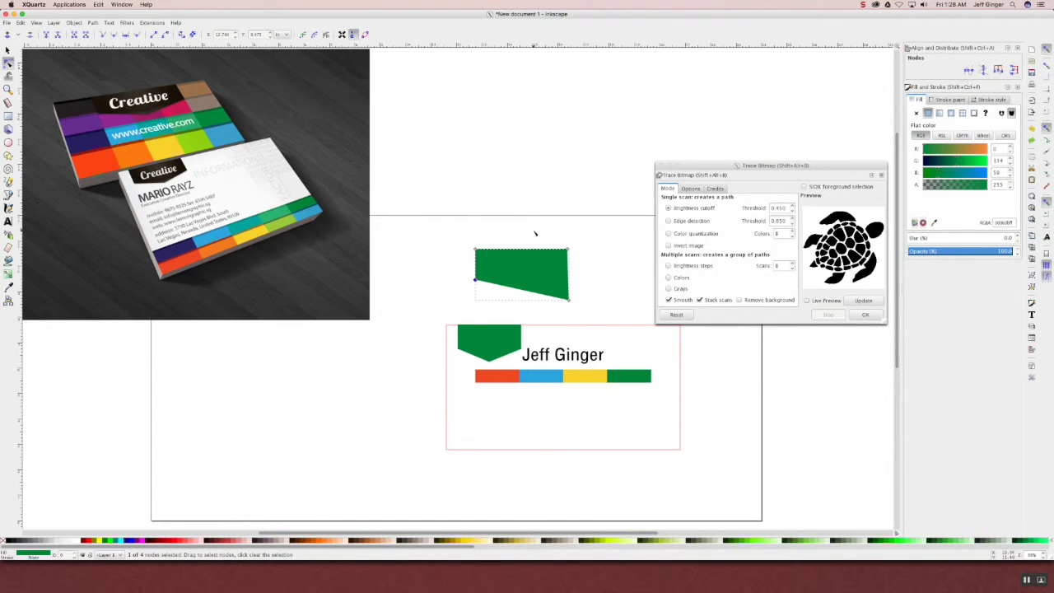
{"action": "key", "text": "ctrl+z"}
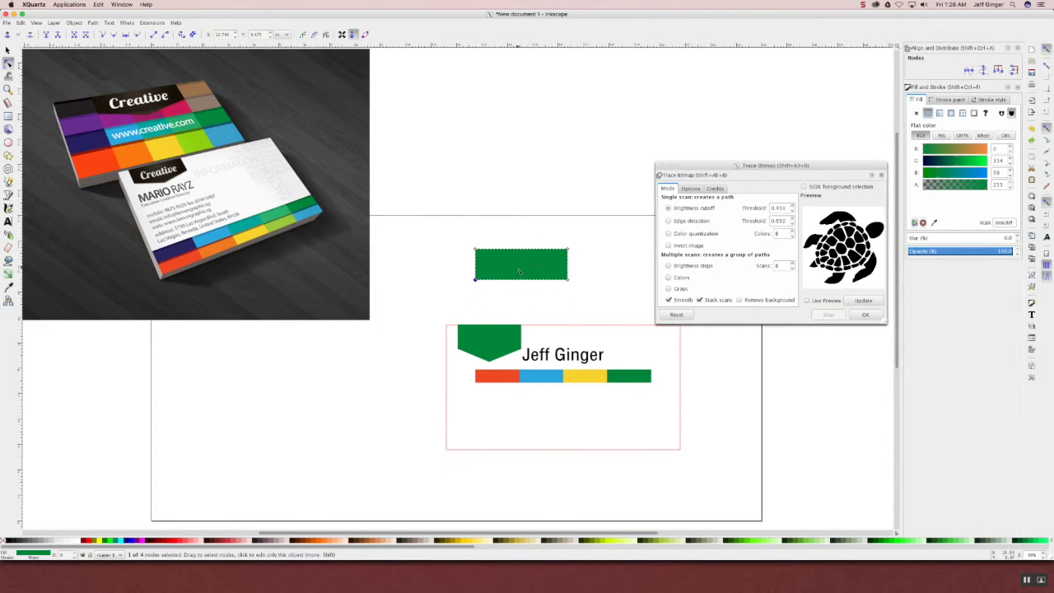
- Add a node midway along the bottom edge and pull it down into a point
{"action": "left_click", "coordinate": [568, 281], "text": "shift"}
{"action": "left_click", "coordinate": [7, 35]}
{"action": "left_click_drag", "start_coordinate": [521, 279], "coordinate": [521, 292]}
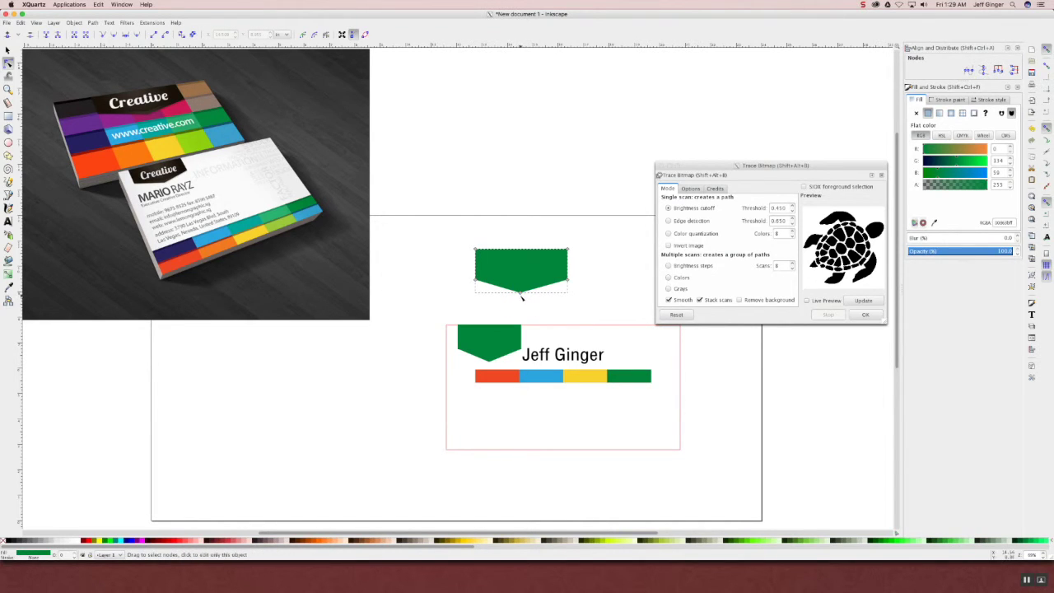
{"action": "left_click", "coordinate": [522, 294]}
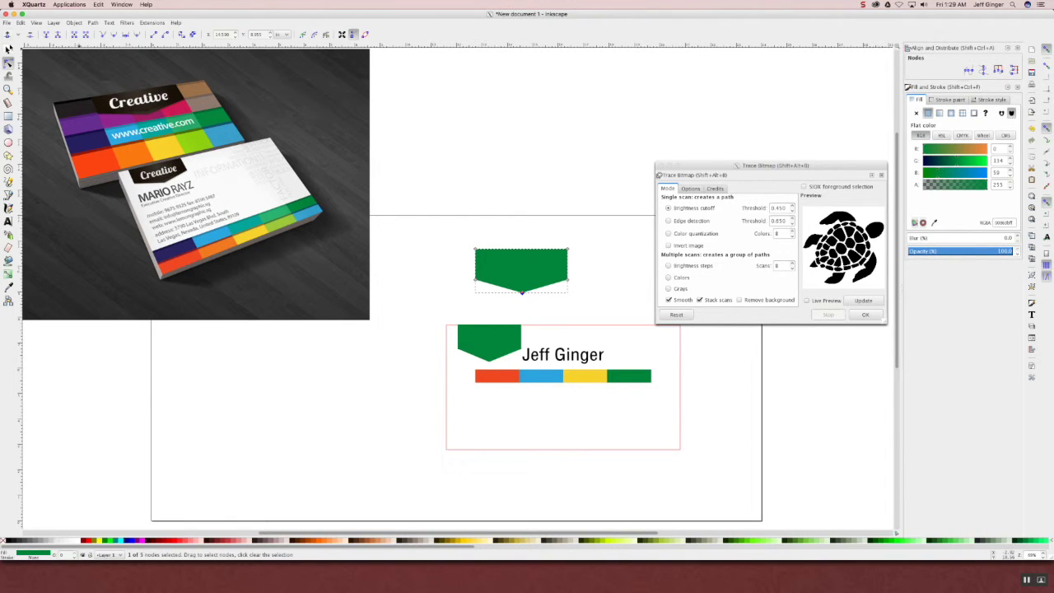
{"action": "left_click", "coordinate": [8, 50]}
{"action": "left_click", "coordinate": [457, 220]}
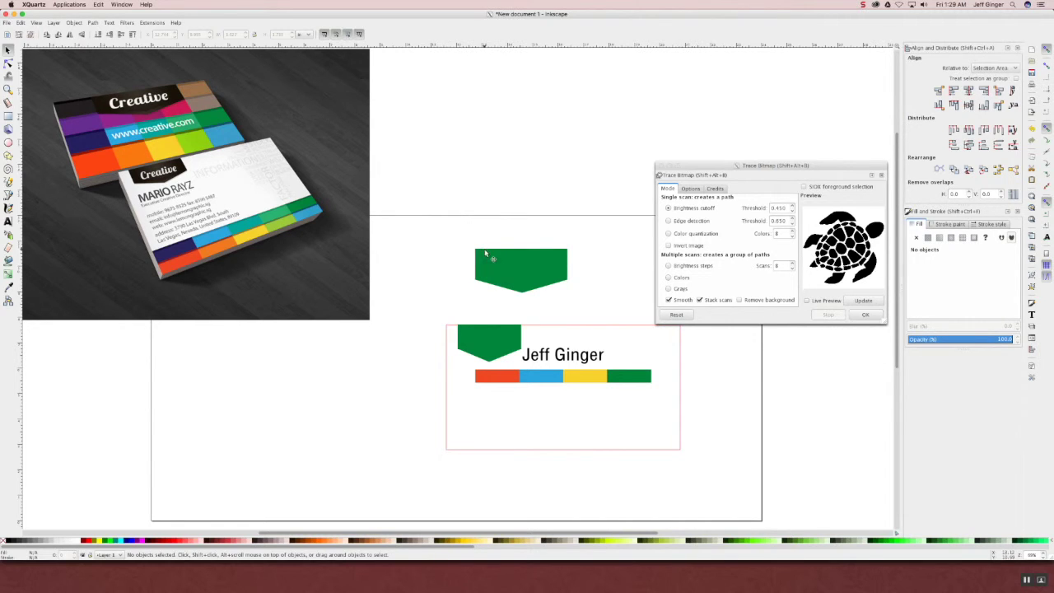
- Move one green tab below the name pointing upward, and the other beside the colour bar
{"action": "left_click_drag", "start_coordinate": [544, 272], "coordinate": [570, 416]}
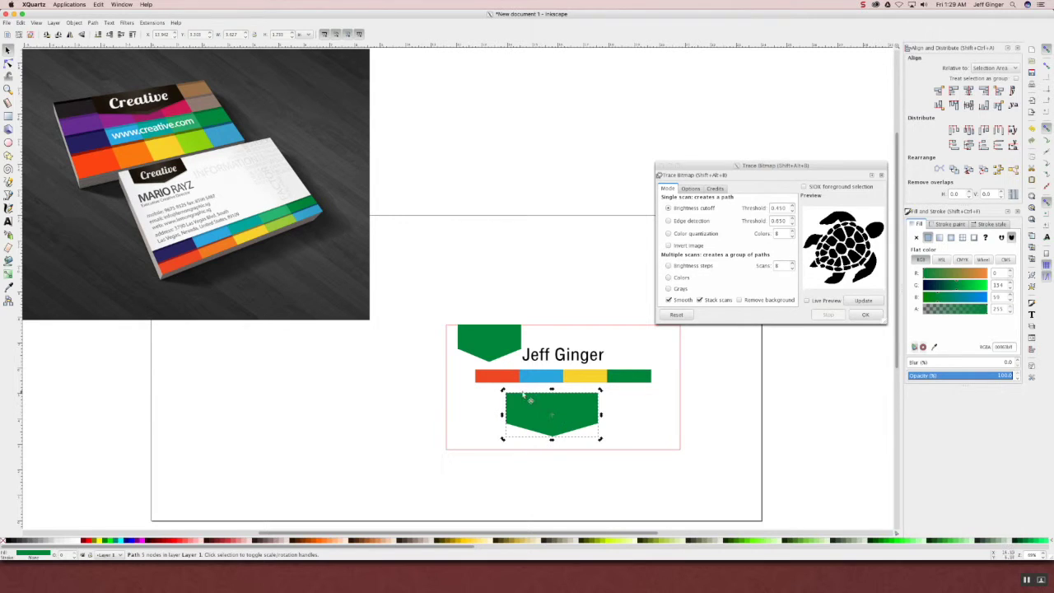
{"action": "left_click_drag", "start_coordinate": [503, 391], "coordinate": [610, 450]}
{"action": "left_click_drag", "start_coordinate": [509, 349], "coordinate": [429, 363]}
{"action": "left_click", "coordinate": [455, 388]}
{"action": "left_click_drag", "start_coordinate": [439, 407], "coordinate": [447, 405]}
- Delete the colour bar, shift the tab to the left edge and the name to mid-card
{"action": "left_click", "coordinate": [564, 382]}
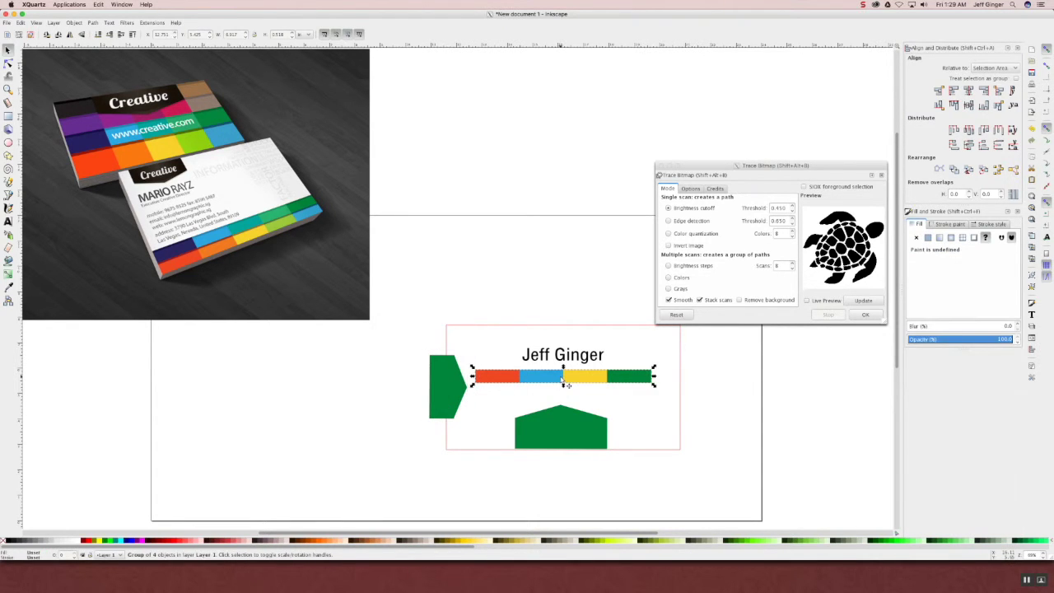
{"action": "key", "text": "Delete"}
{"action": "left_click_drag", "start_coordinate": [441, 397], "coordinate": [458, 390]}
{"action": "left_click_drag", "start_coordinate": [555, 368], "coordinate": [560, 398]}
- Duplicate the left tab and rotate the copy onto the card's right edge
{"action": "left_click", "coordinate": [485, 391]}
{"action": "key", "text": "ctrl+c"}
{"action": "key", "text": "ctrl+v"}
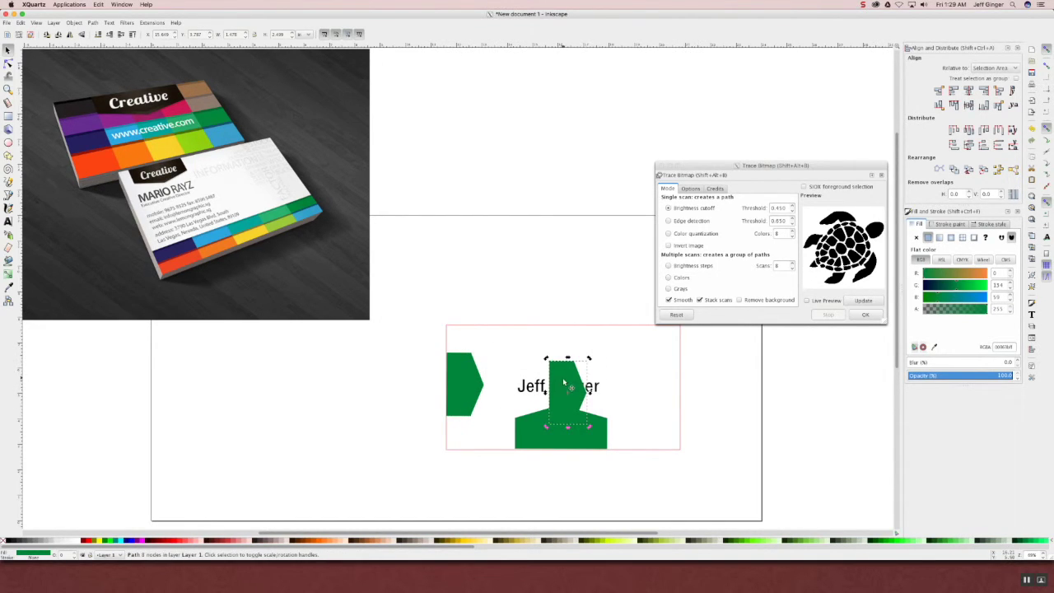
{"action": "left_click_drag", "start_coordinate": [546, 359], "coordinate": [685, 417]}
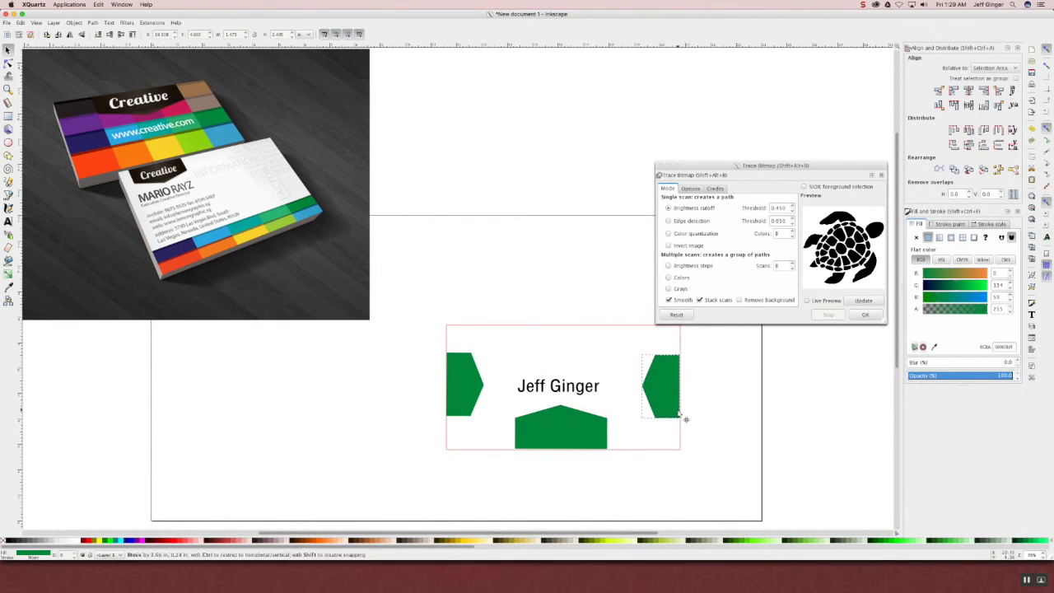
{"action": "left_click", "coordinate": [714, 404]}
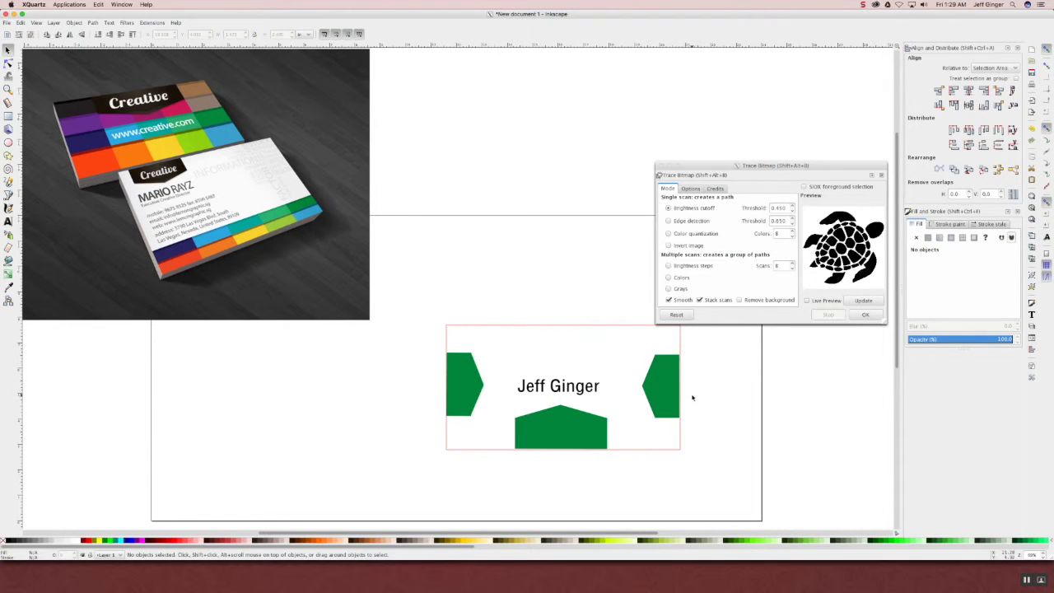
- Delete the reference photo, green tabs and name, then start File > Import
{"action": "left_click", "coordinate": [288, 287]}
{"action": "key", "text": "Delete"}
{"action": "left_click_drag", "start_coordinate": [356, 301], "coordinate": [716, 477]}
{"action": "key", "text": "Delete"}
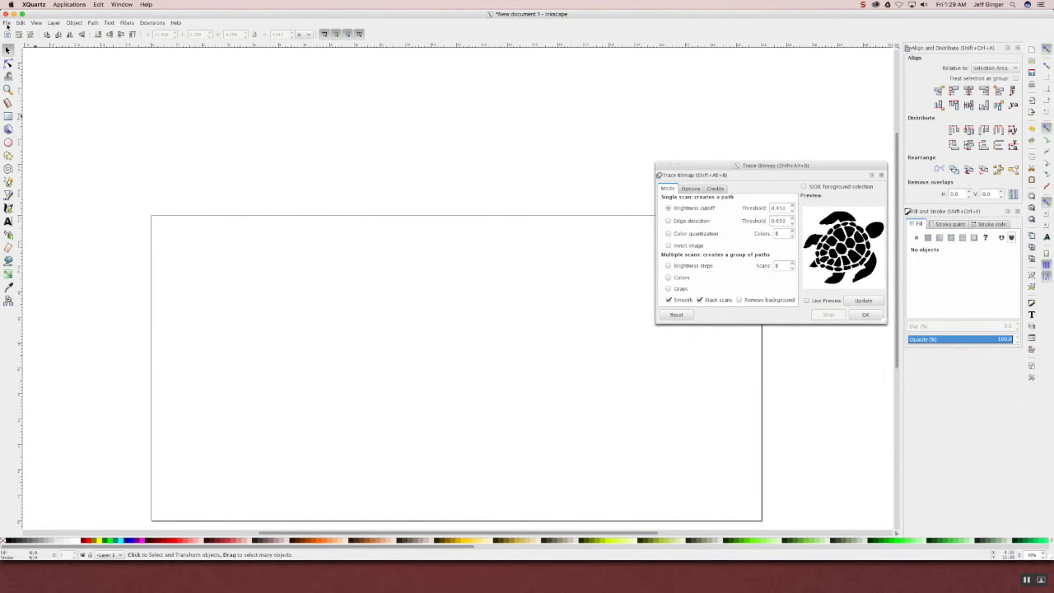
{"action": "left_click", "coordinate": [6, 23]}
{"action": "left_click", "coordinate": [33, 103]}
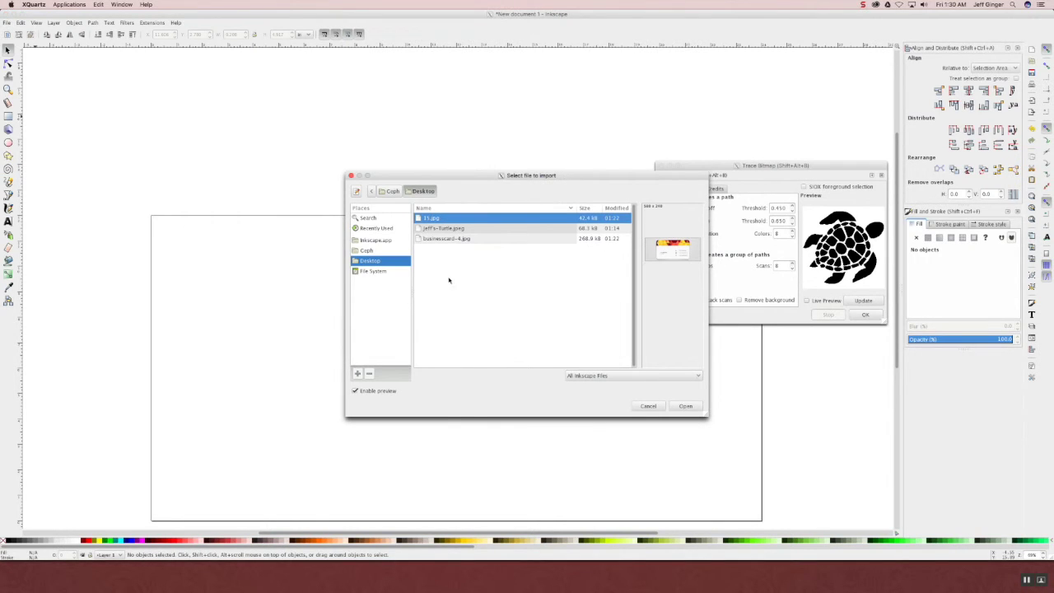
- Import 15.jpg as an embedded image and place it on the page's left
{"action": "left_click", "coordinate": [686, 409]}
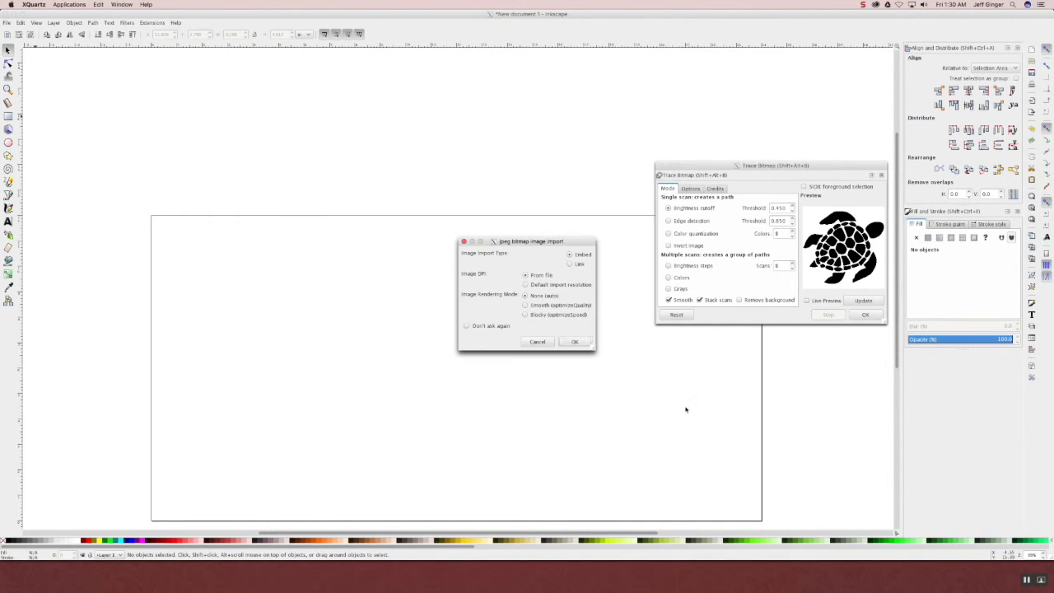
{"action": "left_click", "coordinate": [569, 346]}
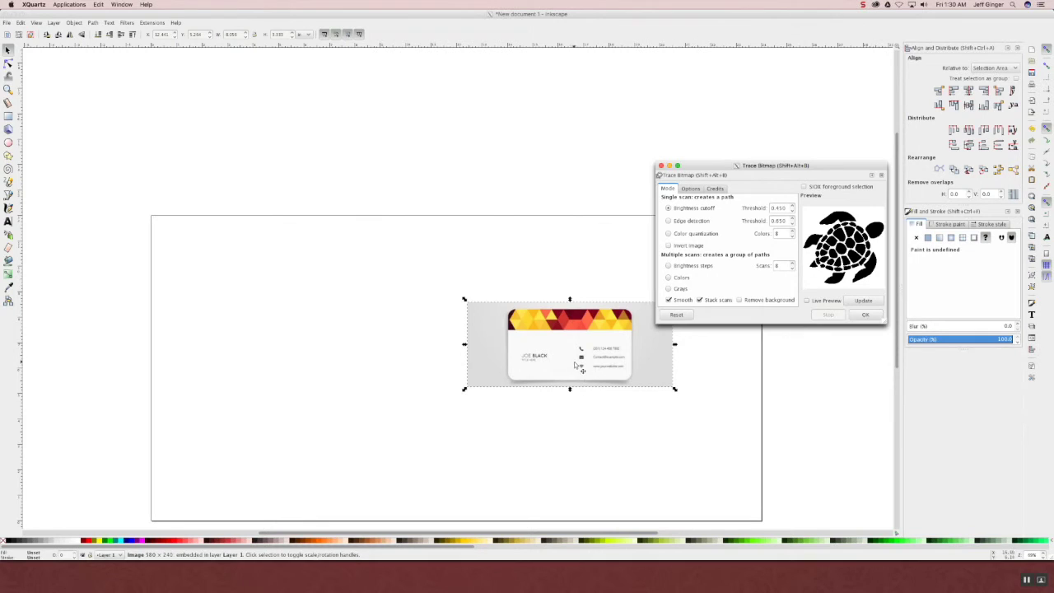
{"action": "left_click_drag", "start_coordinate": [523, 356], "coordinate": [329, 328]}
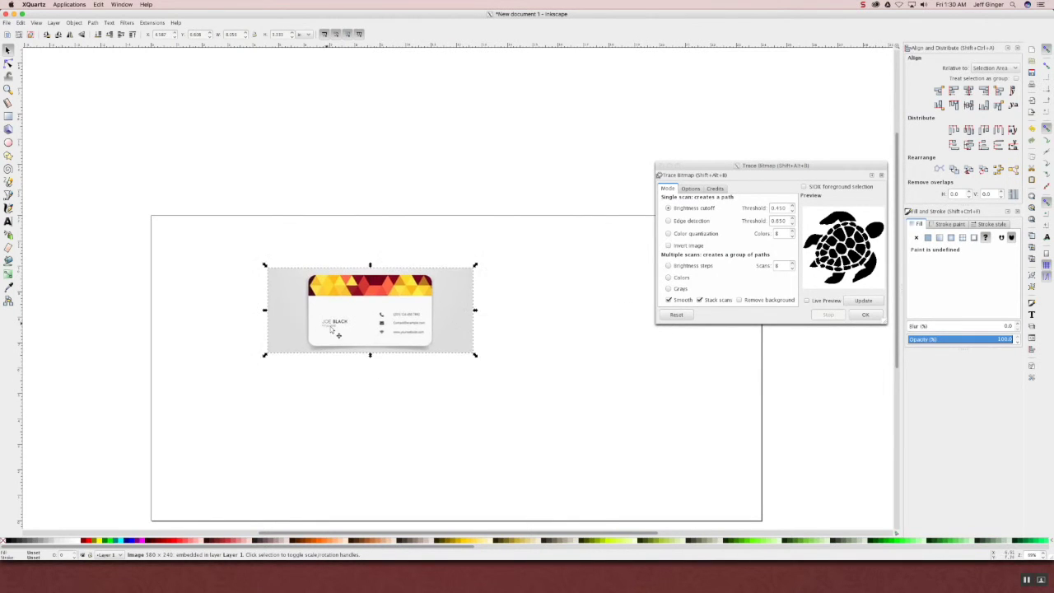
{"action": "scroll", "coordinate": [402, 350], "scroll_direction": "up", "scroll_amount": 3}
{"action": "scroll", "coordinate": [352, 298], "scroll_direction": "up", "scroll_amount": 2}
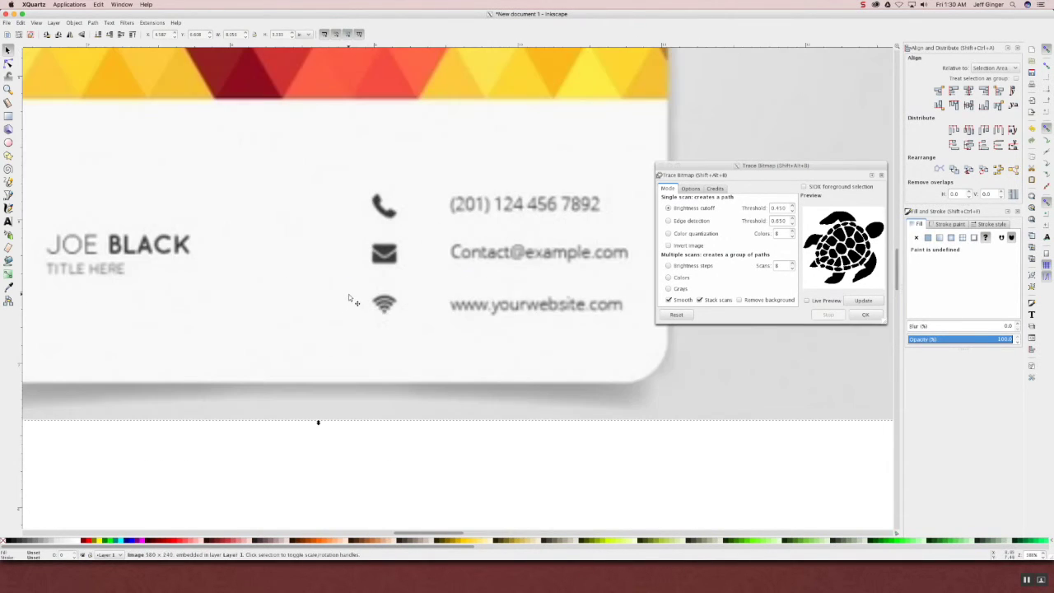
{"action": "scroll", "coordinate": [351, 297], "scroll_direction": "down", "scroll_amount": 3}
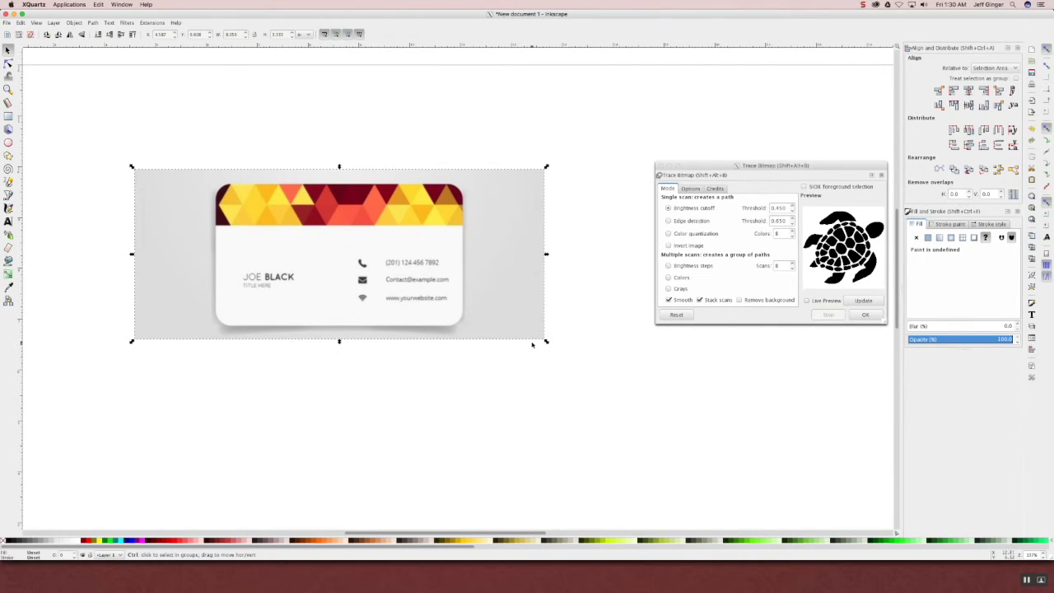
{"action": "scroll", "coordinate": [614, 412], "scroll_direction": "up", "scroll_amount": 1}
{"action": "scroll", "coordinate": [615, 395], "scroll_direction": "down", "scroll_amount": 2}
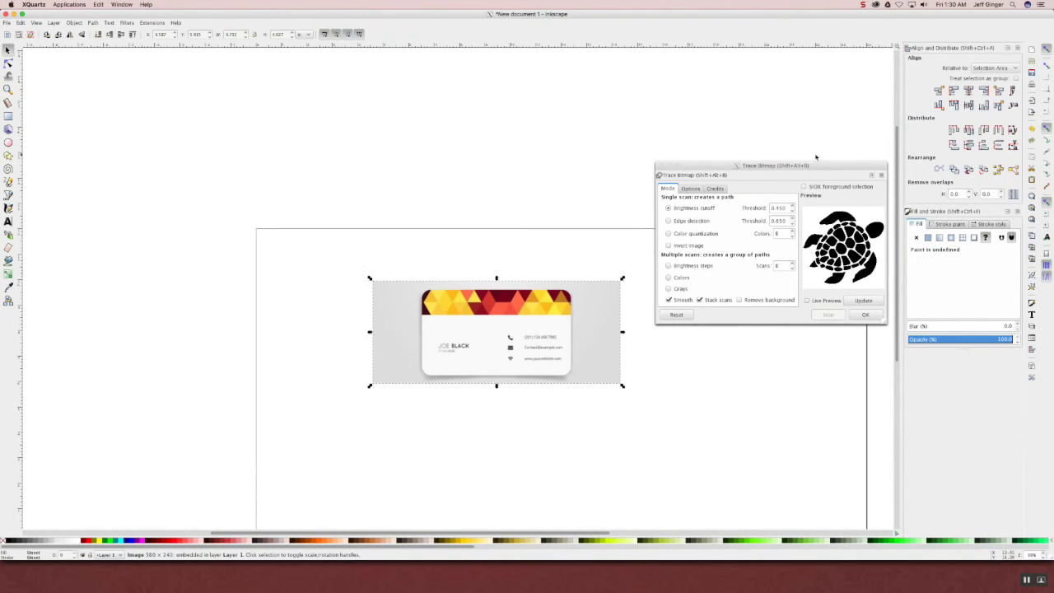
- Trace the card with Multiple scans > Colors at 12 scans, moving the trace aside
{"action": "left_click", "coordinate": [674, 289]}
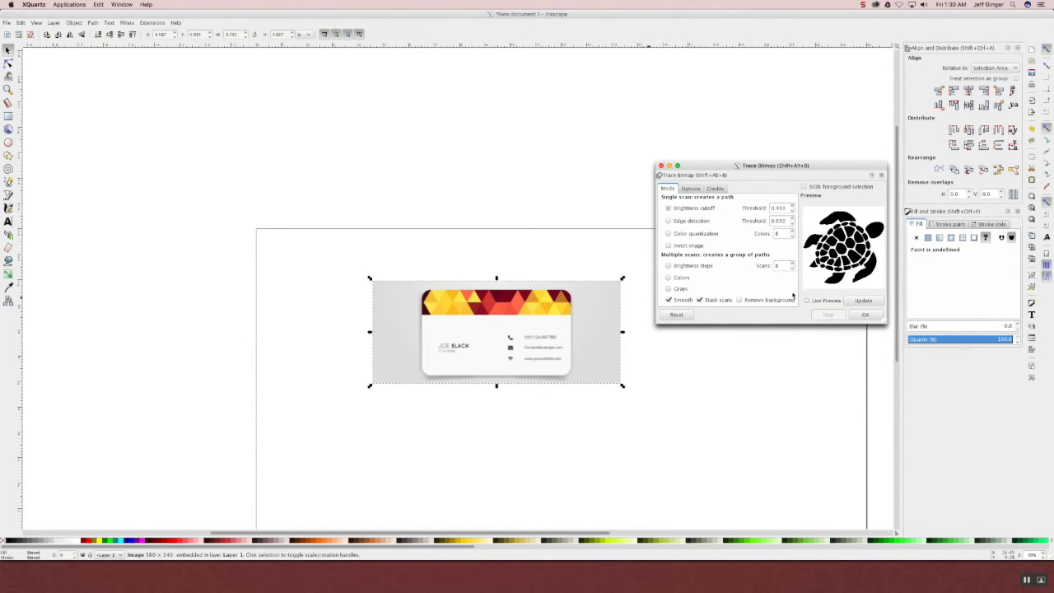
{"action": "left_click", "coordinate": [792, 263]}
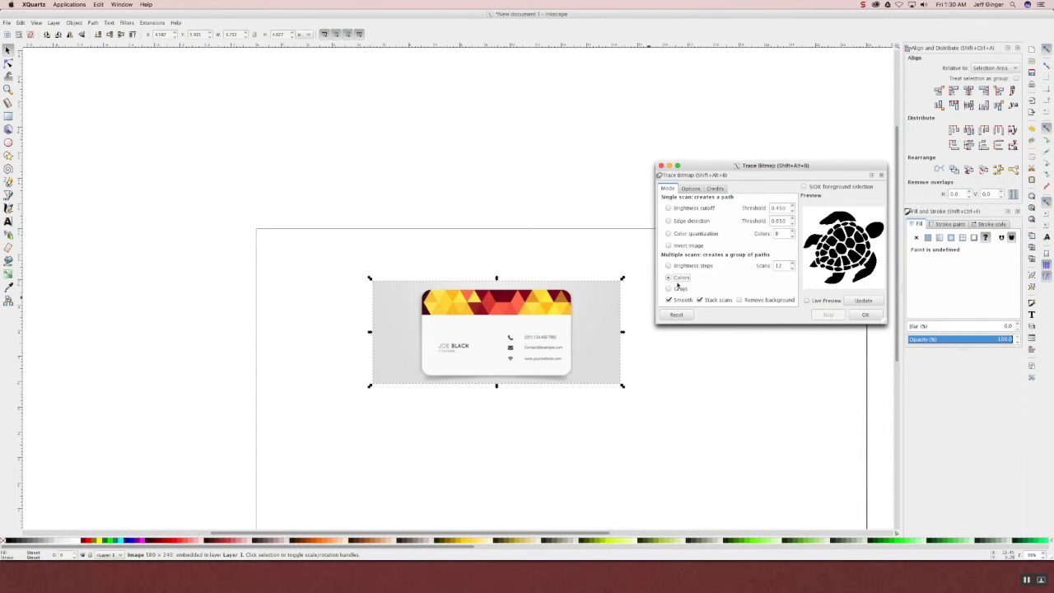
{"action": "left_click", "coordinate": [669, 278]}
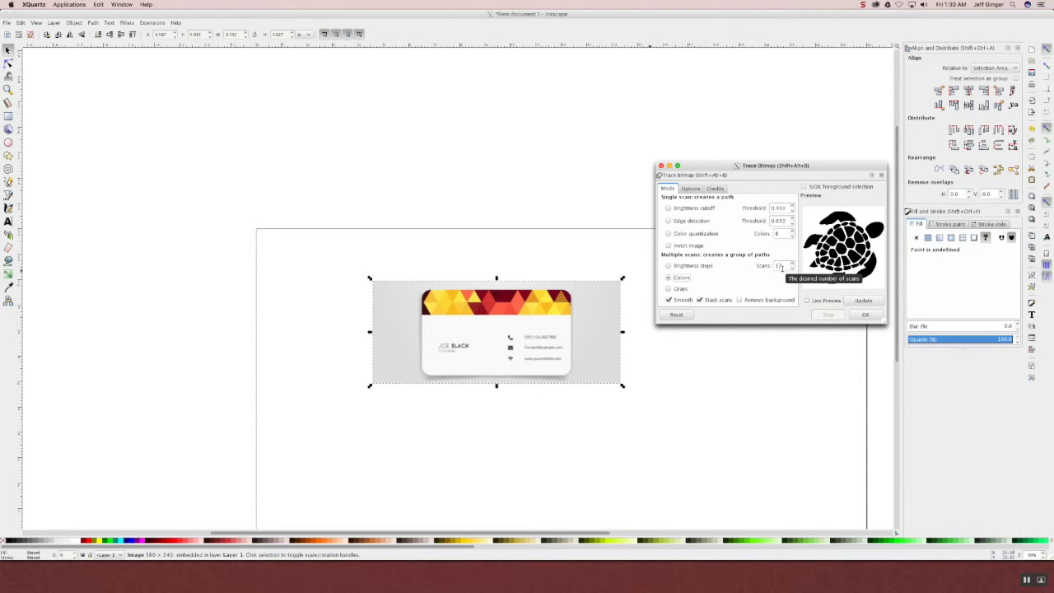
{"action": "left_click", "coordinate": [862, 316]}
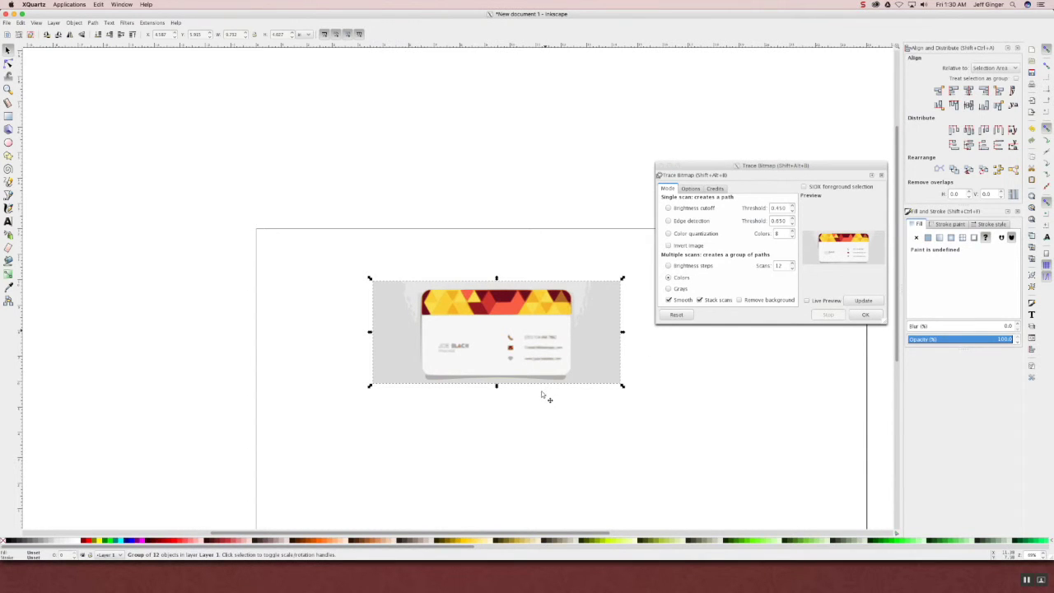
{"action": "mouse_move", "coordinate": [527, 363]}
{"action": "left_mouse_down"}
{"action": "mouse_move", "coordinate": [380, 440]}
{"action": "mouse_move", "coordinate": [380, 460]}
{"action": "left_mouse_up"}
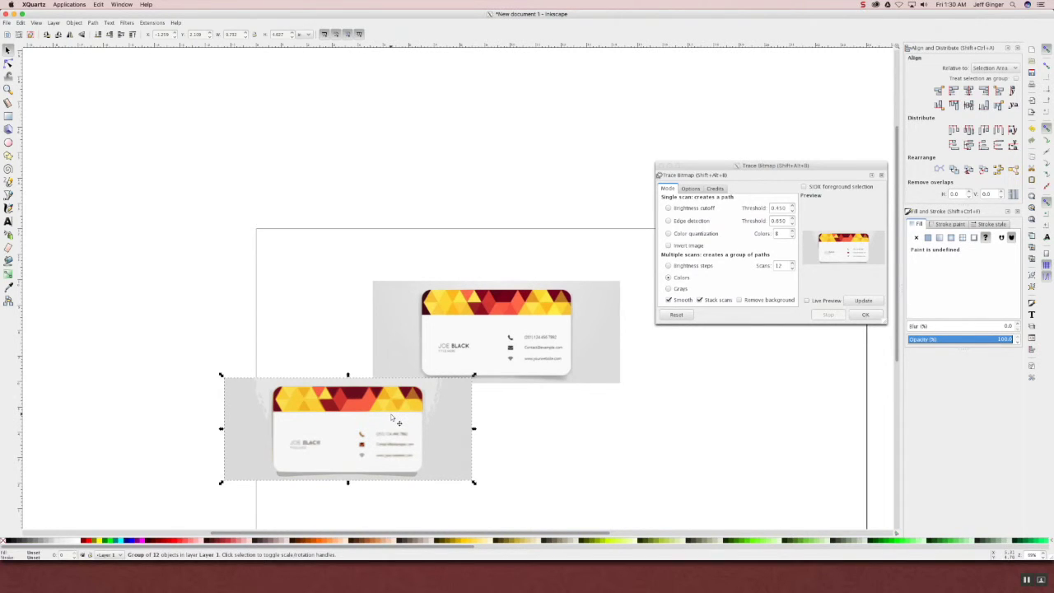
- Delete the original bitmap, move the traced card onto the page and ungroup it
{"action": "mouse_move", "coordinate": [371, 443]}
{"action": "left_mouse_down"}
{"action": "mouse_move", "coordinate": [296, 384]}
{"action": "mouse_move", "coordinate": [277, 382]}
{"action": "left_mouse_up"}
{"action": "left_click", "coordinate": [596, 337]}
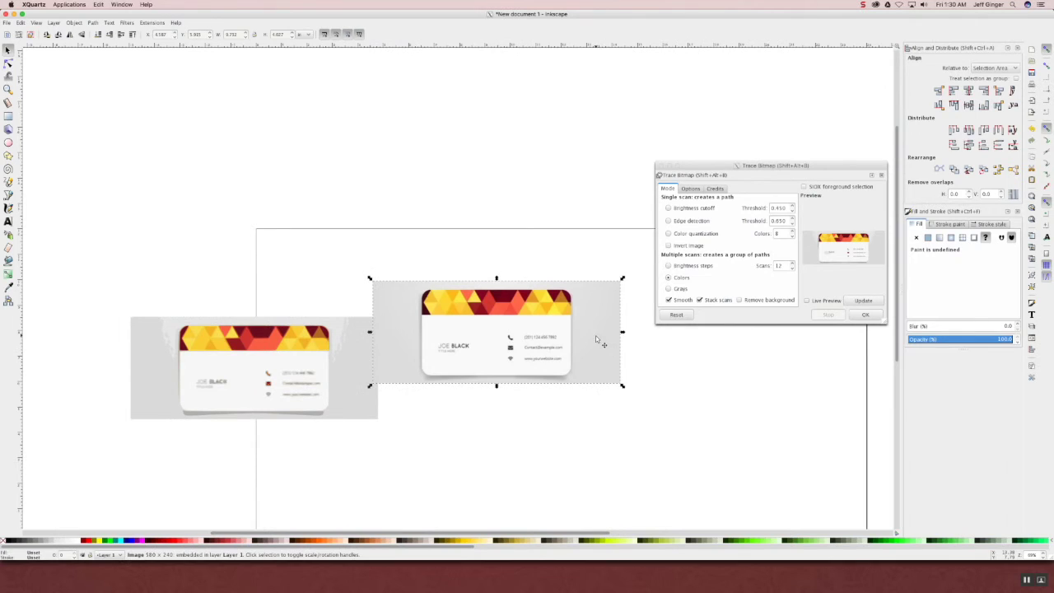
{"action": "key", "text": "Delete"}
{"action": "mouse_move", "coordinate": [391, 364]}
{"action": "left_mouse_down"}
{"action": "mouse_move", "coordinate": [570, 381]}
{"action": "mouse_move", "coordinate": [559, 362]}
{"action": "left_mouse_up"}
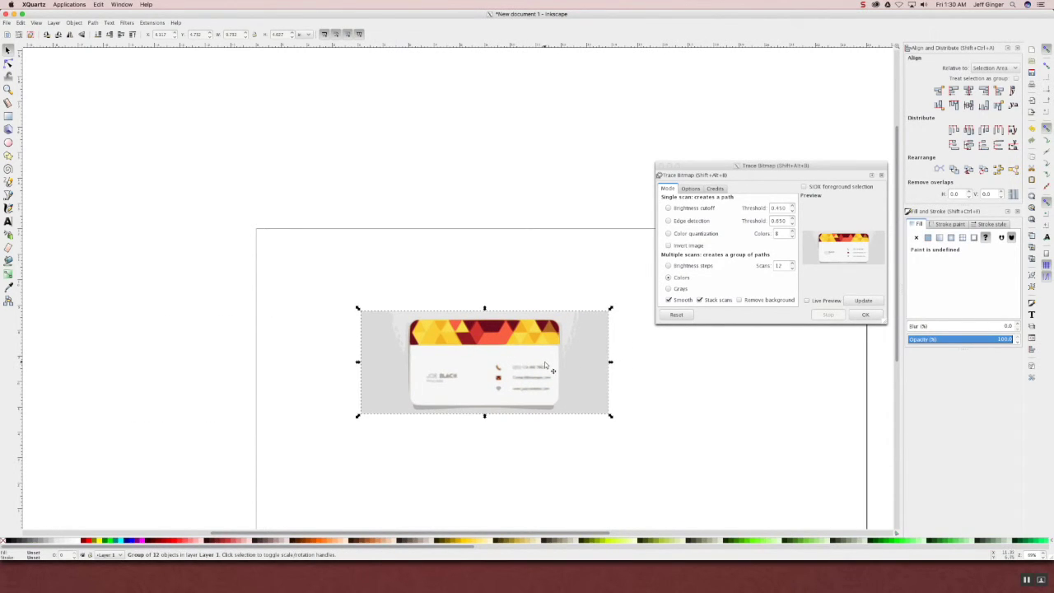
{"action": "right_click", "coordinate": [544, 357]}
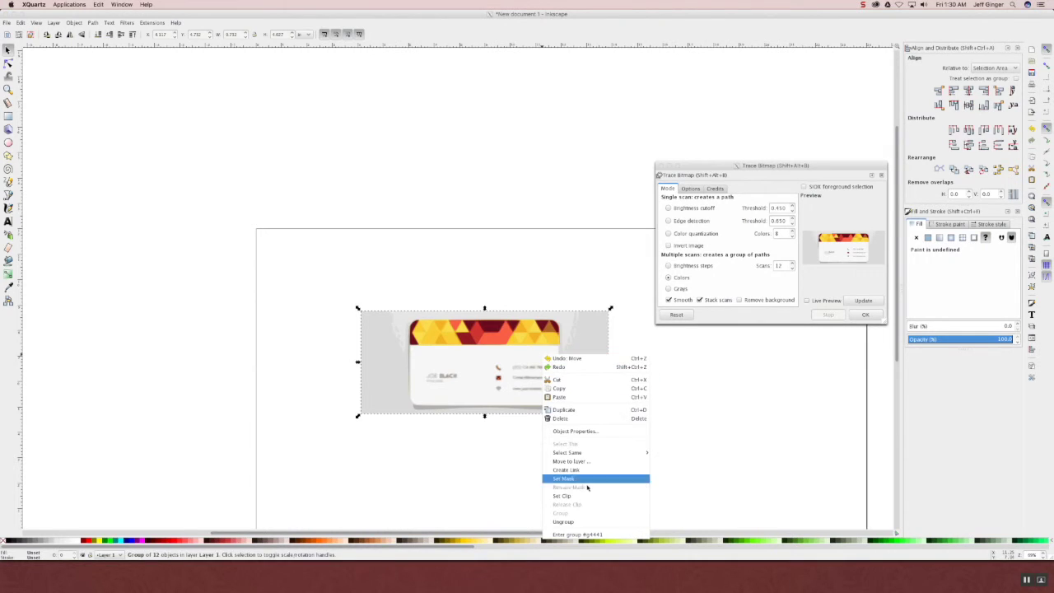
{"action": "left_click", "coordinate": [580, 520]}
{"action": "left_click", "coordinate": [568, 475]}
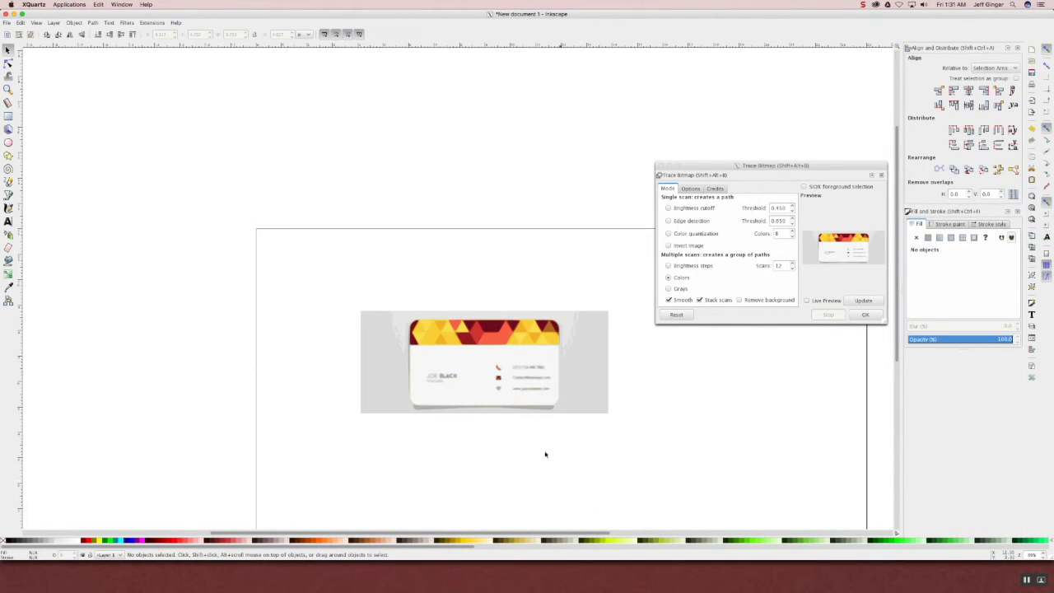
- Delete the three grey traced background shapes behind the card
{"action": "mouse_move", "coordinate": [576, 405]}
{"action": "left_mouse_down"}
{"action": "mouse_move", "coordinate": [586, 413]}
{"action": "mouse_move", "coordinate": [463, 437]}
{"action": "mouse_move", "coordinate": [280, 343]}
{"action": "left_mouse_up"}
{"action": "key", "text": "Delete"}
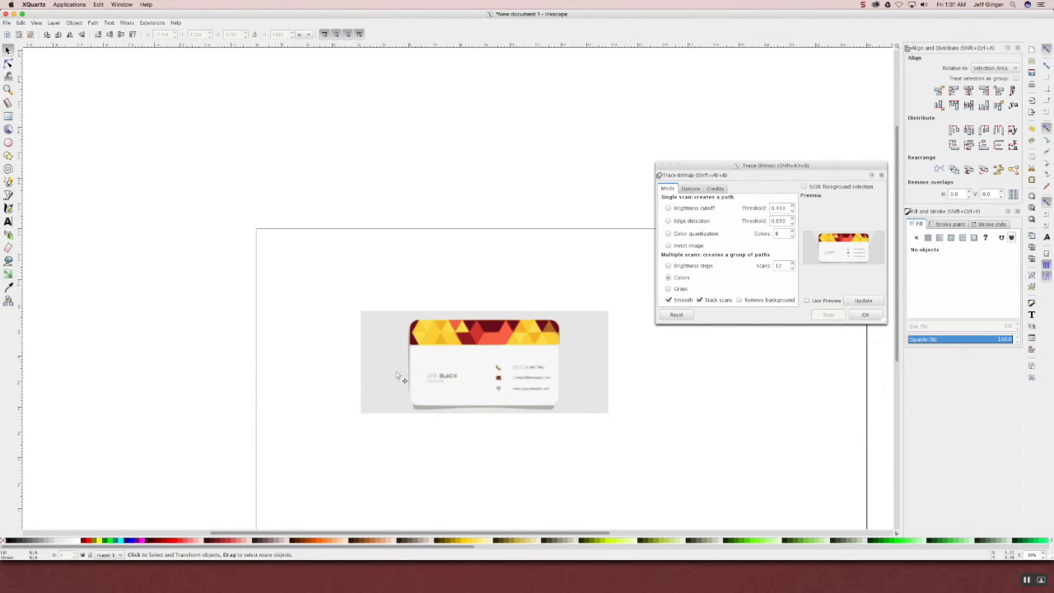
{"action": "mouse_move", "coordinate": [593, 401]}
{"action": "left_mouse_down"}
{"action": "mouse_move", "coordinate": [586, 437]}
{"action": "mouse_move", "coordinate": [228, 376]}
{"action": "mouse_move", "coordinate": [283, 380]}
{"action": "left_mouse_up"}
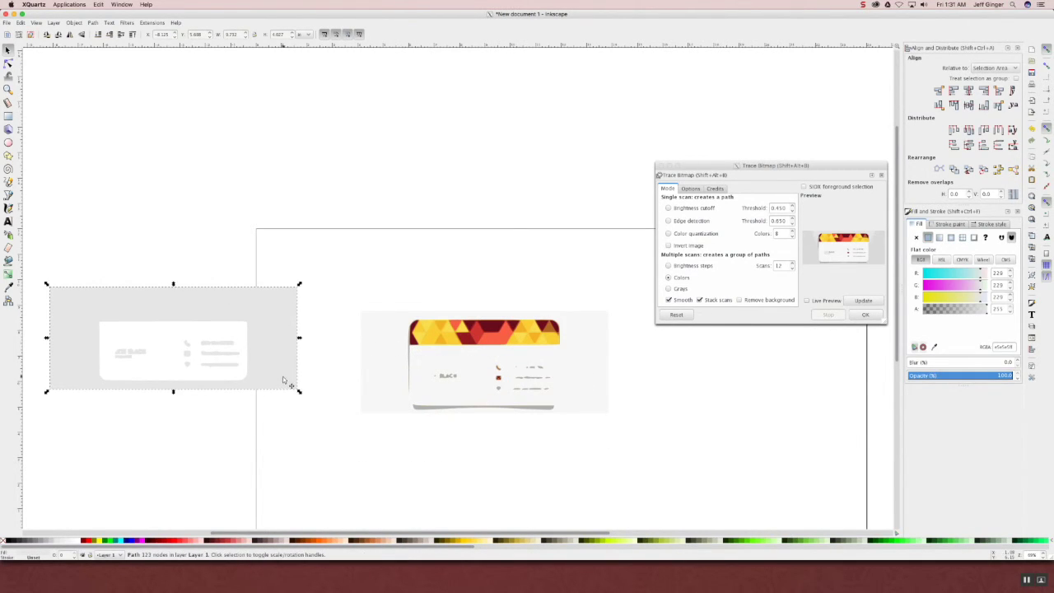
{"action": "key", "text": "Delete"}
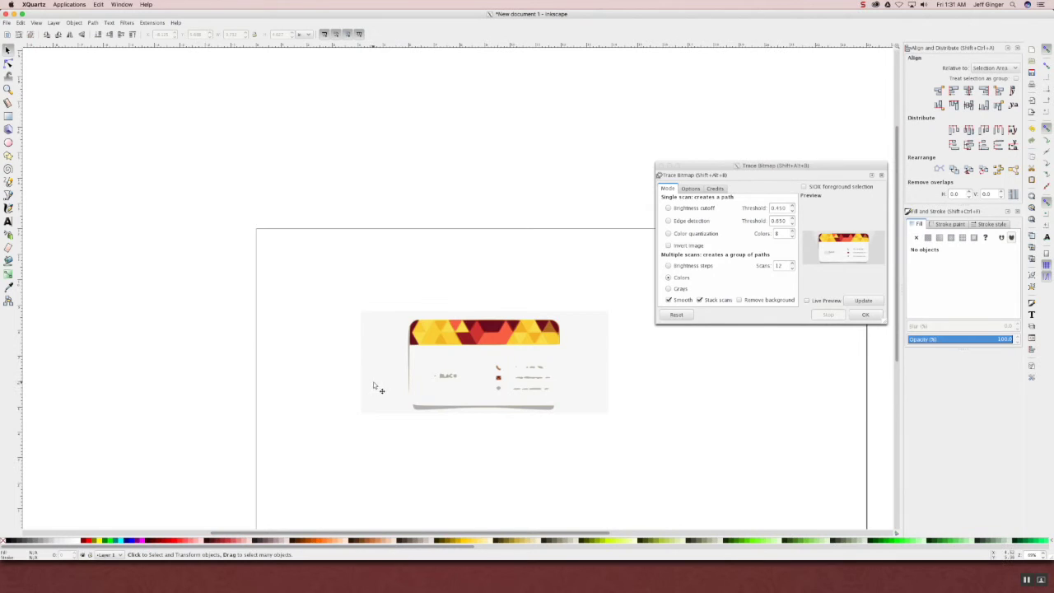
{"action": "left_click", "coordinate": [385, 383]}
{"action": "key", "text": "Delete"}
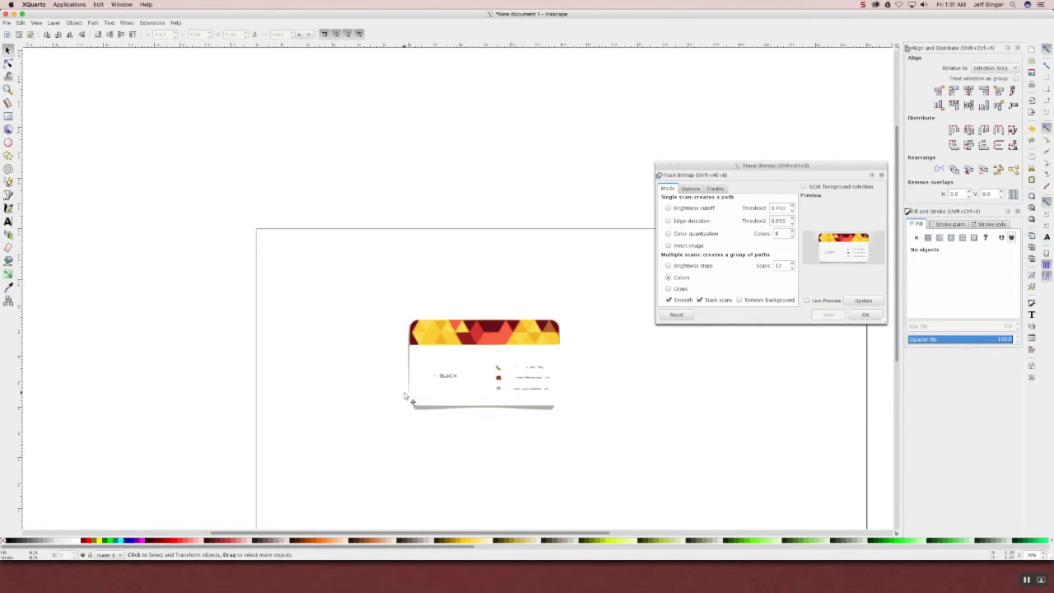
- Node-select the card's text and lower body and delete them, keeping the triangle banner
{"action": "double_click", "coordinate": [416, 407]}
{"action": "mouse_move", "coordinate": [388, 424]}
{"action": "left_mouse_down"}
{"action": "mouse_move", "coordinate": [535, 396]}
{"action": "mouse_move", "coordinate": [581, 359]}
{"action": "left_mouse_up"}
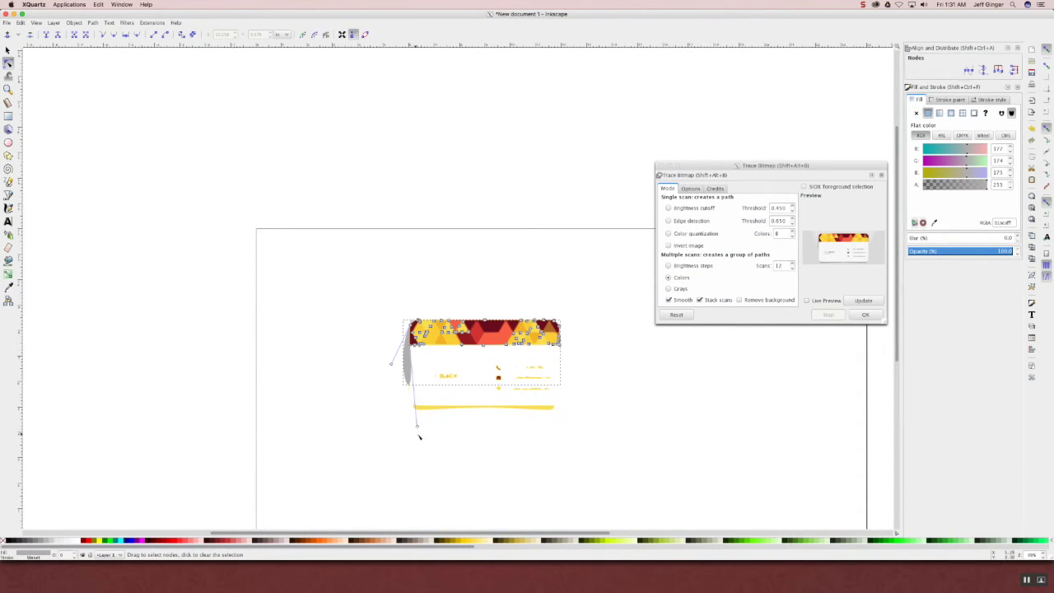
{"action": "left_click_drag", "start_coordinate": [617, 442], "coordinate": [411, 346]}
{"action": "left_click_drag", "start_coordinate": [417, 424], "coordinate": [412, 346]}
{"action": "left_click", "coordinate": [470, 411]}
{"action": "left_click_drag", "start_coordinate": [587, 442], "coordinate": [364, 351]}
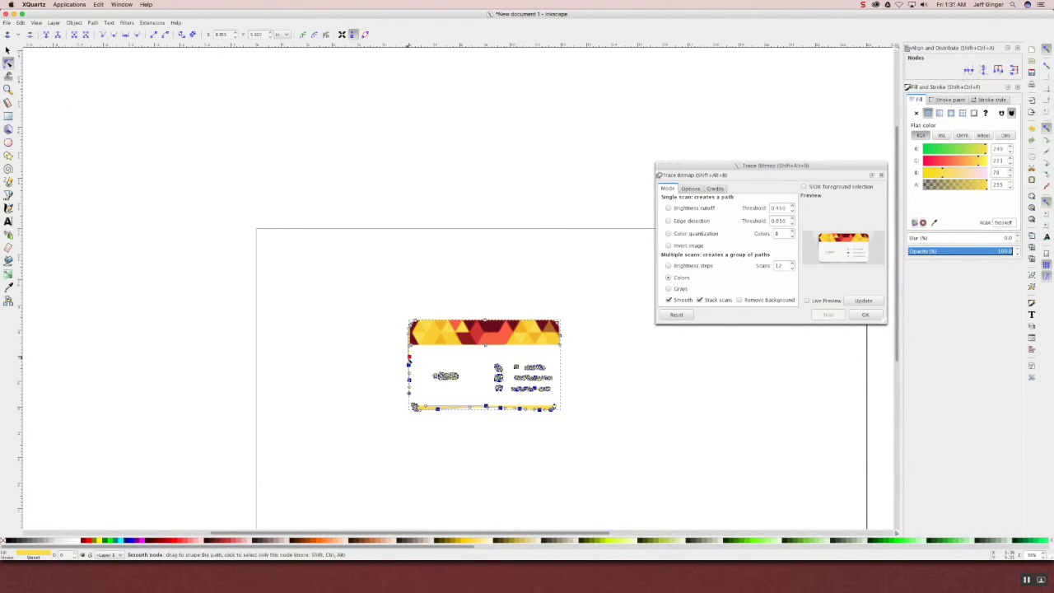
{"action": "key", "text": "Delete"}
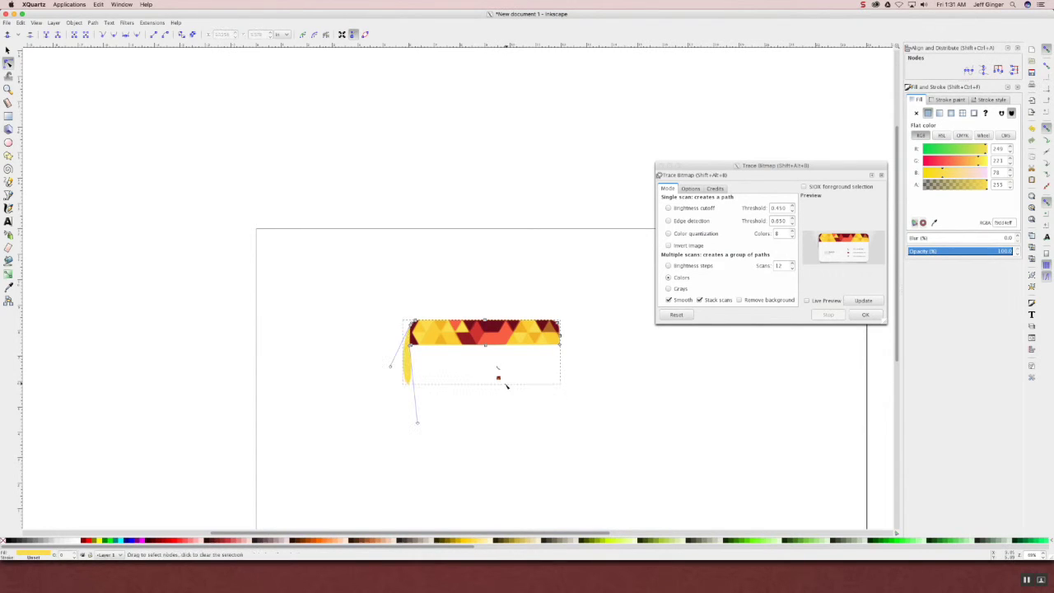
- Collapse the leftover yellow drip and clear the small red fragments below the banner
{"action": "left_click_drag", "start_coordinate": [417, 423], "coordinate": [412, 328]}
{"action": "left_click", "coordinate": [498, 377]}
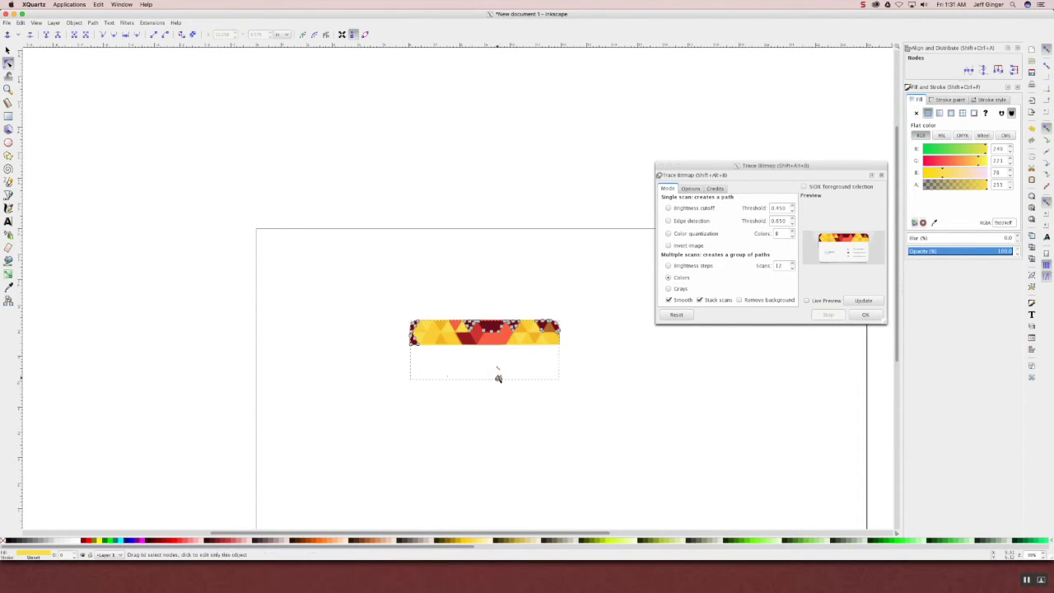
{"action": "left_click_drag", "start_coordinate": [511, 395], "coordinate": [476, 370]}
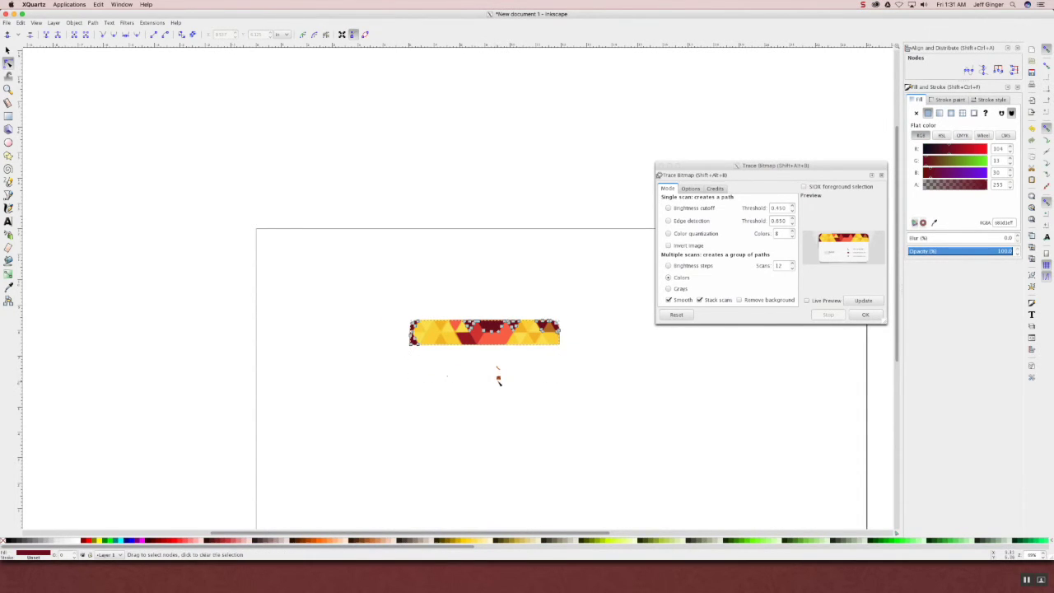
{"action": "left_click", "coordinate": [498, 380]}
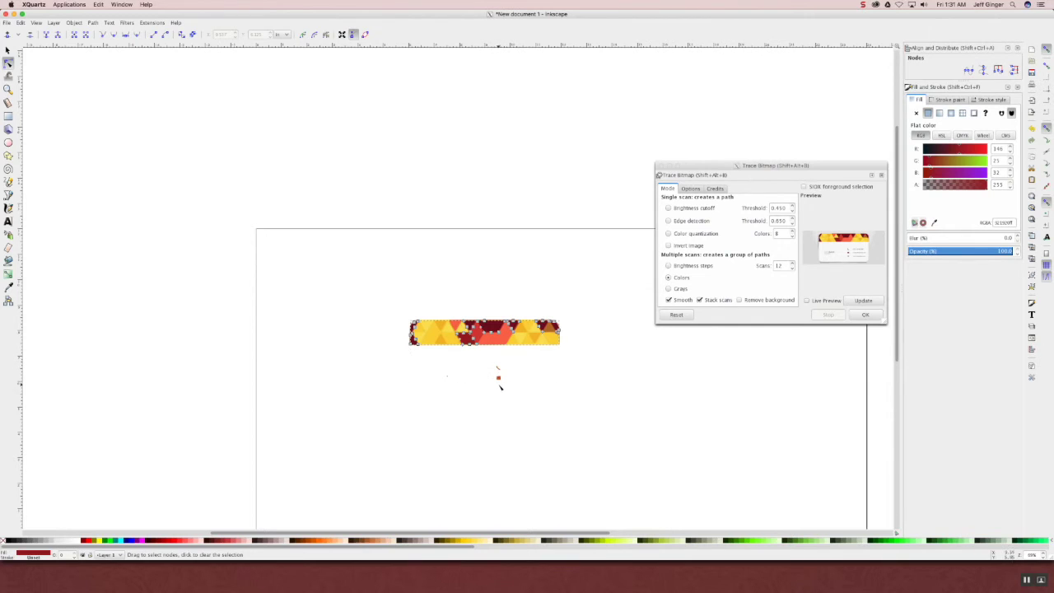
{"action": "left_click", "coordinate": [496, 377]}
{"action": "left_click", "coordinate": [494, 376]}
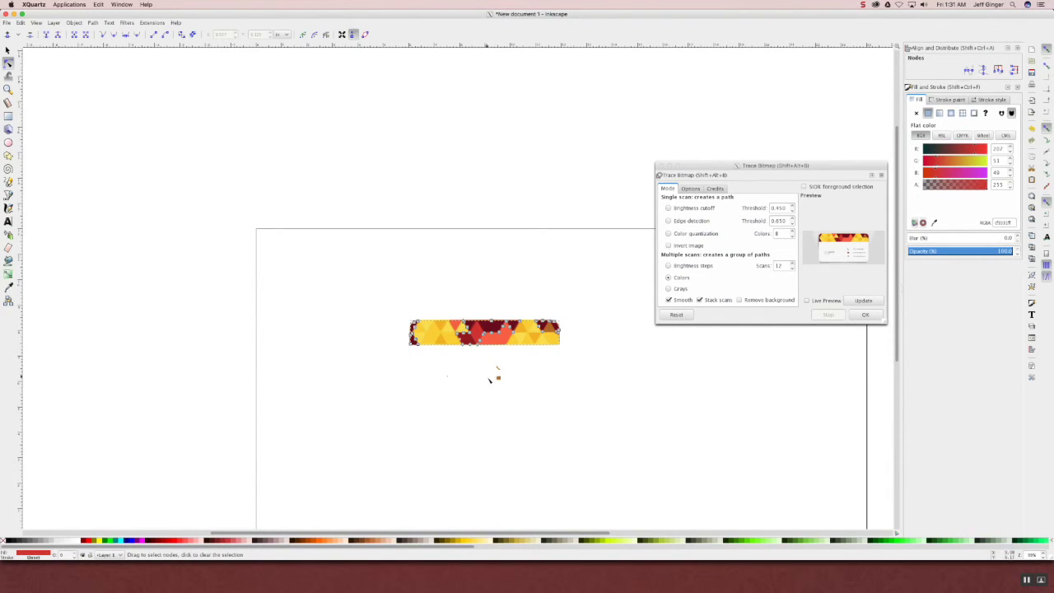
{"action": "left_click", "coordinate": [498, 379]}
{"action": "left_click_drag", "start_coordinate": [505, 386], "coordinate": [440, 361]}
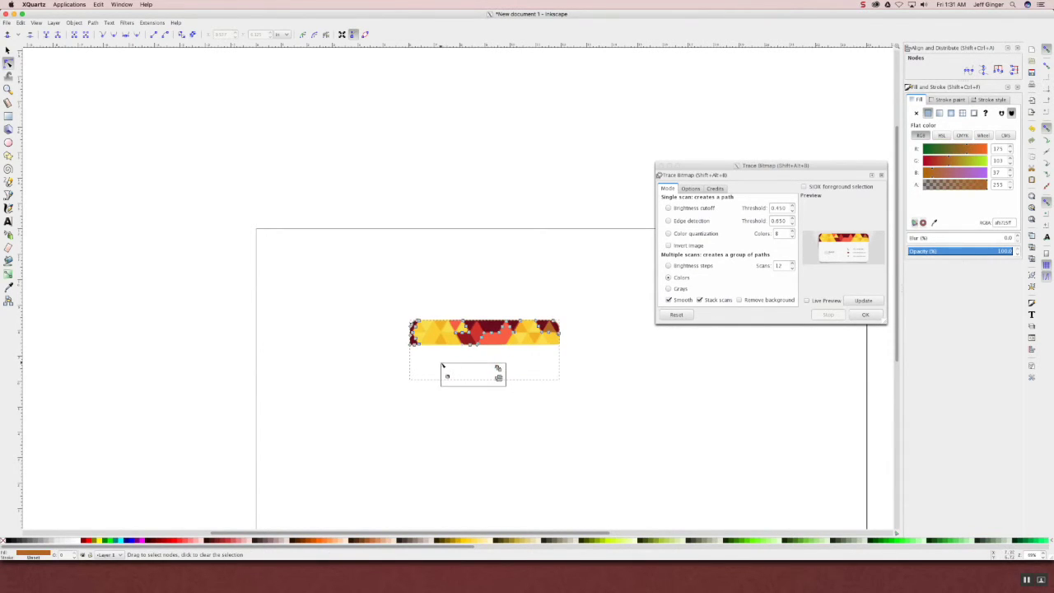
{"action": "mouse_move", "coordinate": [508, 393]}
{"action": "left_mouse_down"}
{"action": "mouse_move", "coordinate": [438, 363]}
{"action": "mouse_move", "coordinate": [494, 376]}
{"action": "mouse_move", "coordinate": [471, 357]}
{"action": "mouse_move", "coordinate": [489, 376]}
{"action": "left_mouse_up"}
{"action": "left_click", "coordinate": [496, 375]}
{"action": "left_click", "coordinate": [503, 386]}
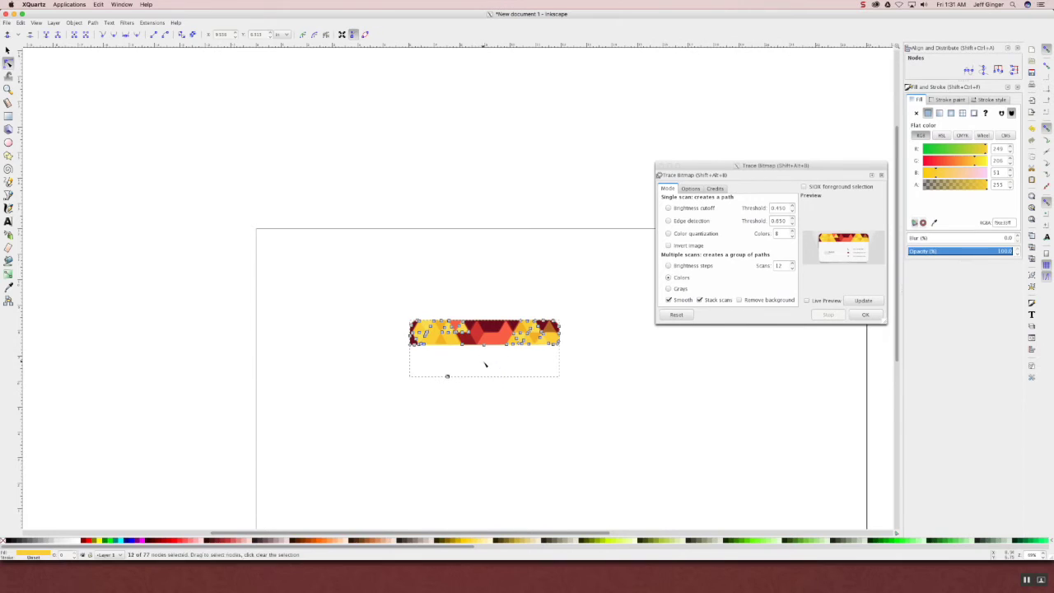
{"action": "left_click_drag", "start_coordinate": [445, 386], "coordinate": [464, 404]}
{"action": "left_click", "coordinate": [448, 377]}
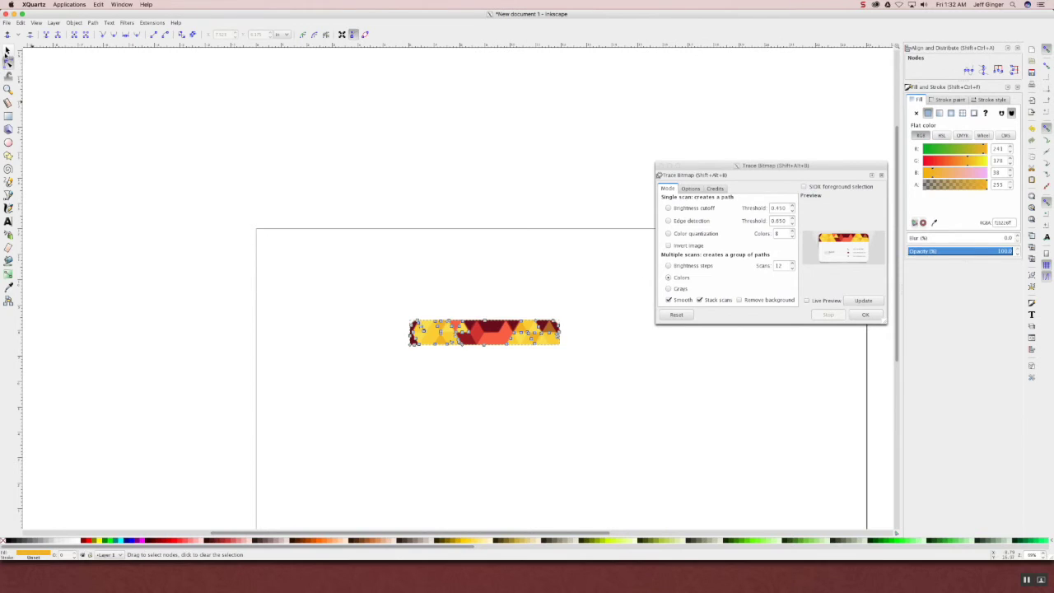
{"action": "left_click", "coordinate": [7, 52]}
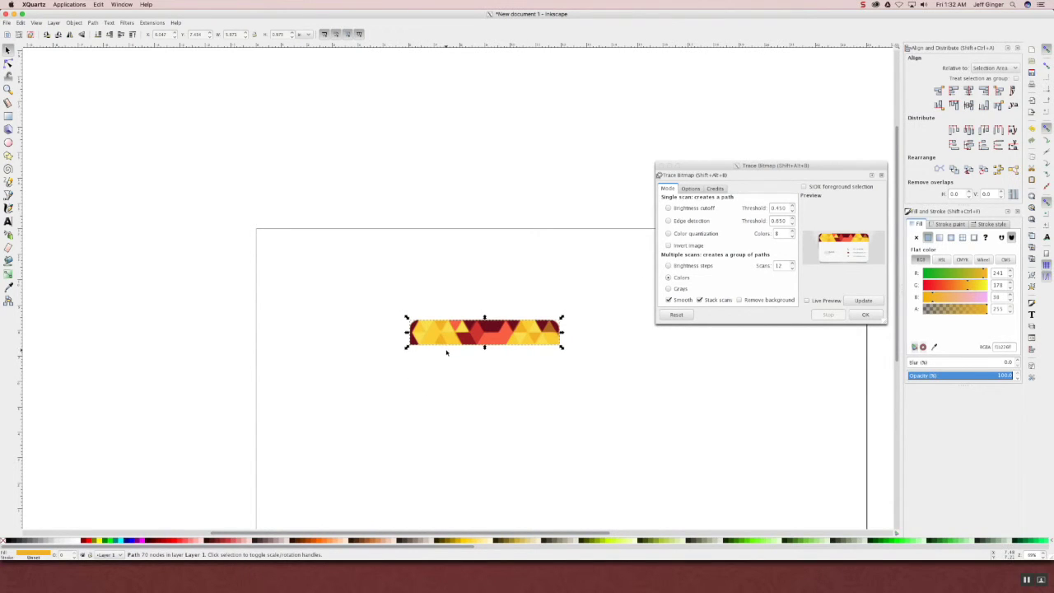
- Group the nine banner paths into one object and move it left and up
{"action": "left_click_drag", "start_coordinate": [498, 334], "coordinate": [438, 338]}
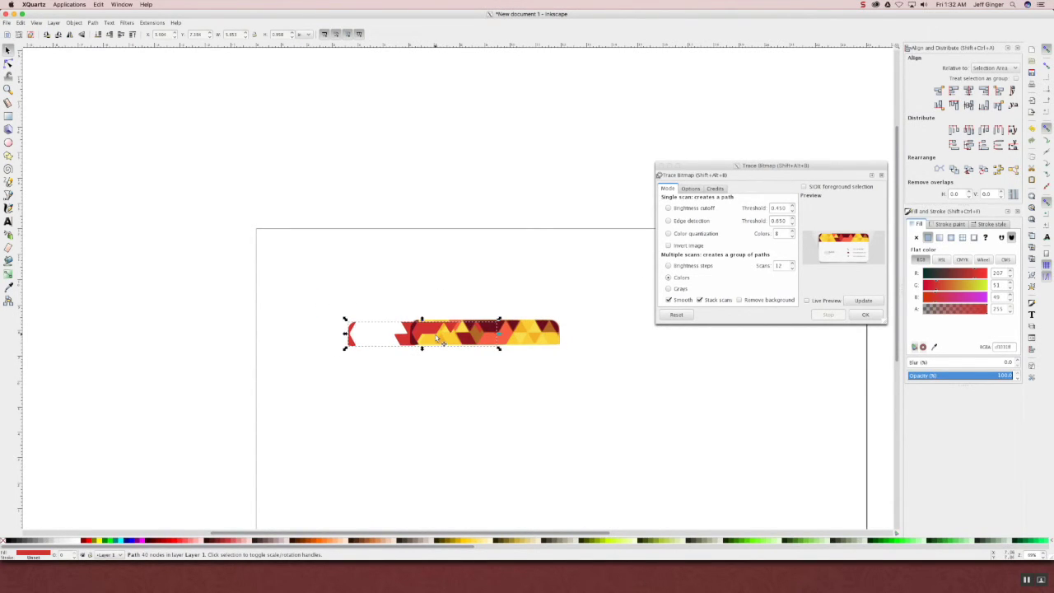
{"action": "key", "text": "ctrl+z"}
{"action": "left_click", "coordinate": [586, 400]}
{"action": "left_click_drag", "start_coordinate": [595, 404], "coordinate": [359, 286]}
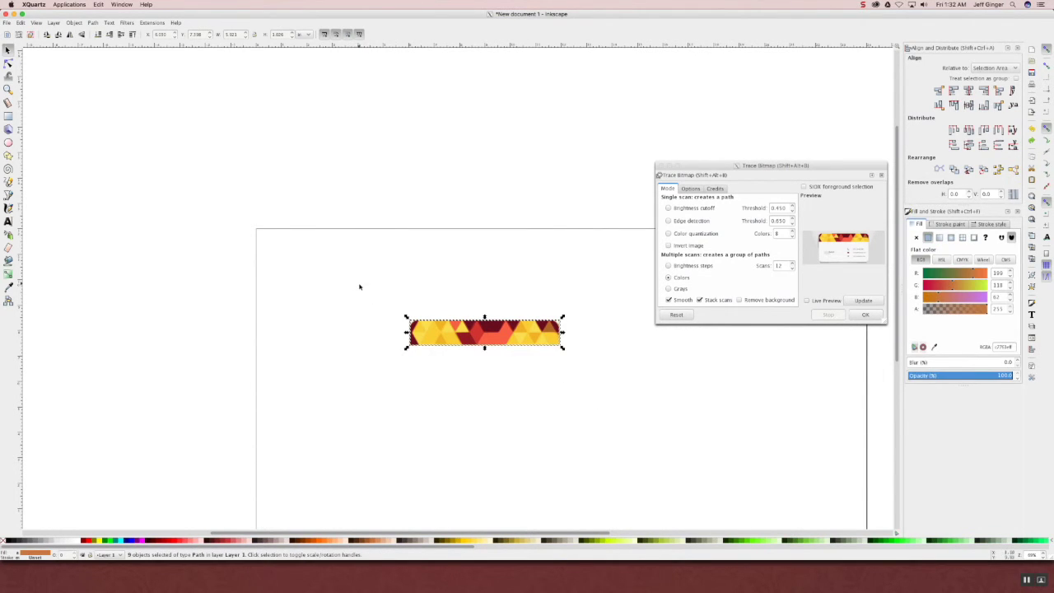
{"action": "left_click_drag", "start_coordinate": [602, 421], "coordinate": [367, 305]}
{"action": "scroll", "coordinate": [433, 315], "scroll_direction": "up", "scroll_amount": 3}
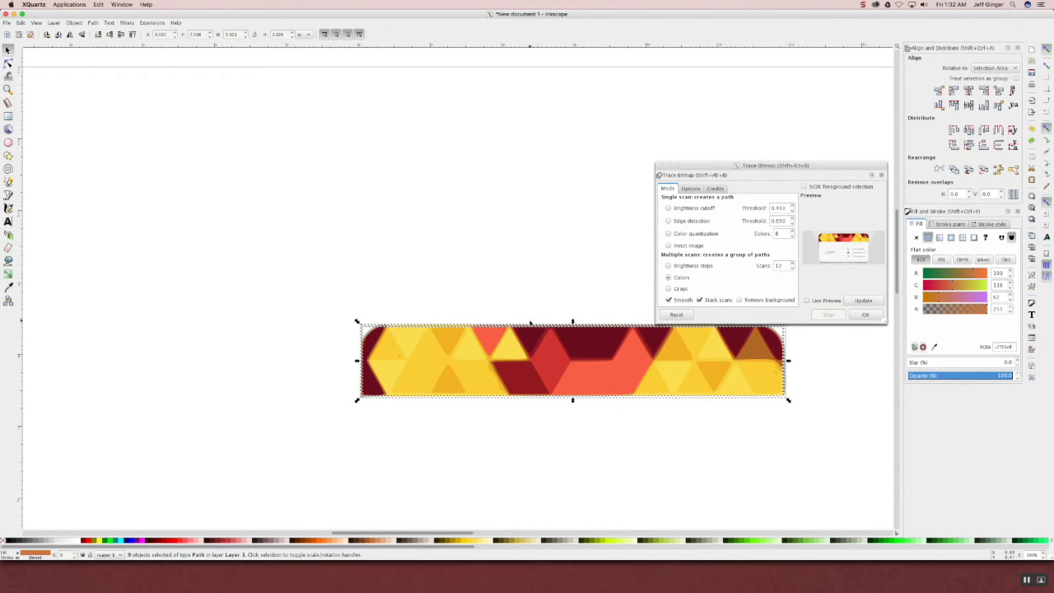
{"action": "right_click", "coordinate": [487, 387]}
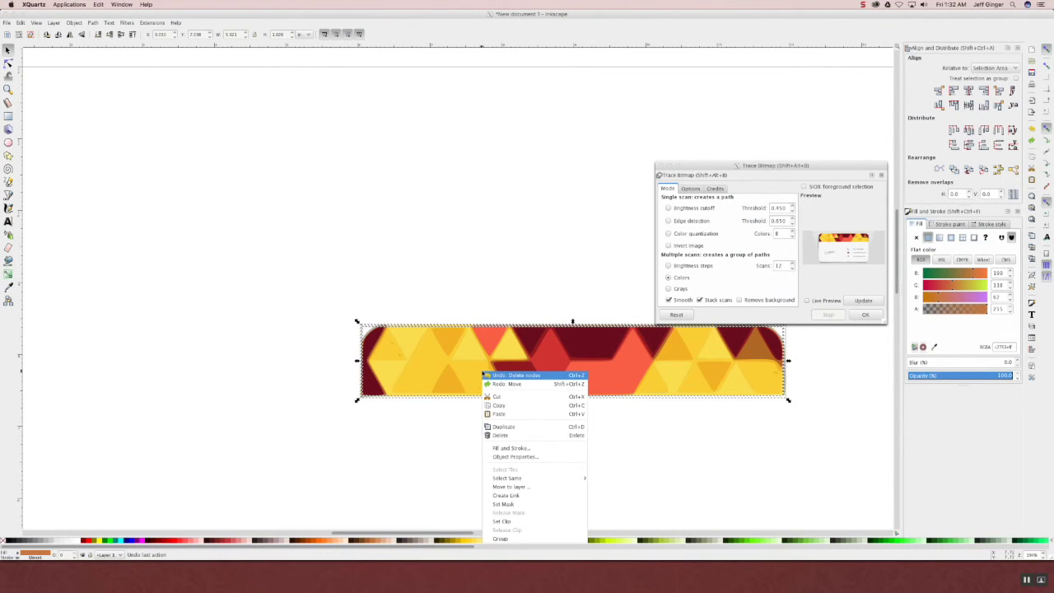
{"action": "left_click", "coordinate": [525, 535]}
{"action": "left_click_drag", "start_coordinate": [541, 371], "coordinate": [288, 272]}
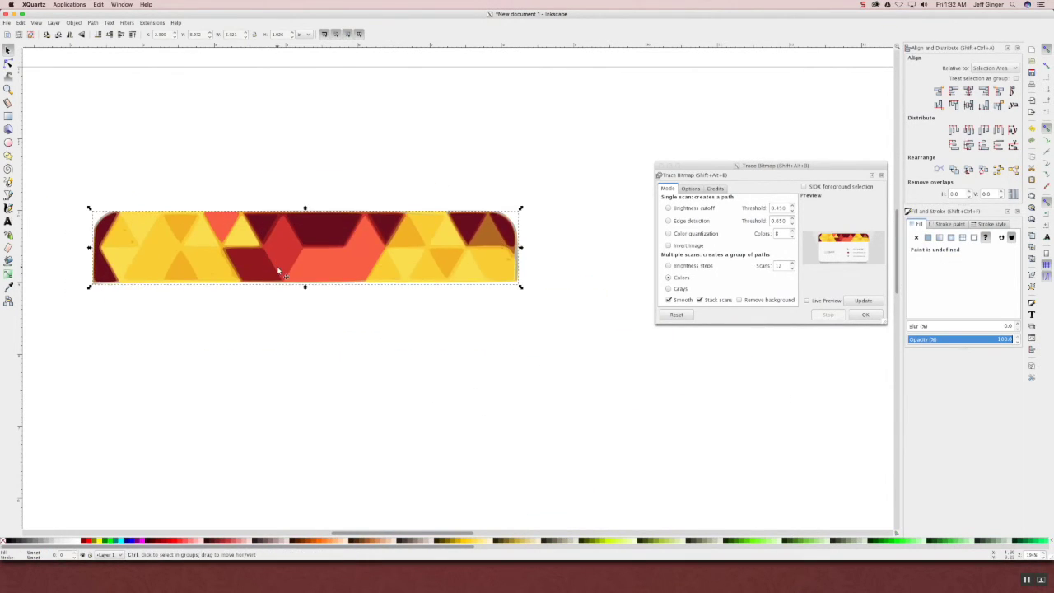
- Scale the triangle banner up to about 223%
{"action": "scroll", "coordinate": [318, 286], "scroll_direction": "down", "scroll_amount": 1}
{"action": "scroll", "coordinate": [318, 285], "scroll_direction": "down", "scroll_amount": 1}
{"action": "left_click_drag", "start_coordinate": [420, 286], "coordinate": [640, 400]}
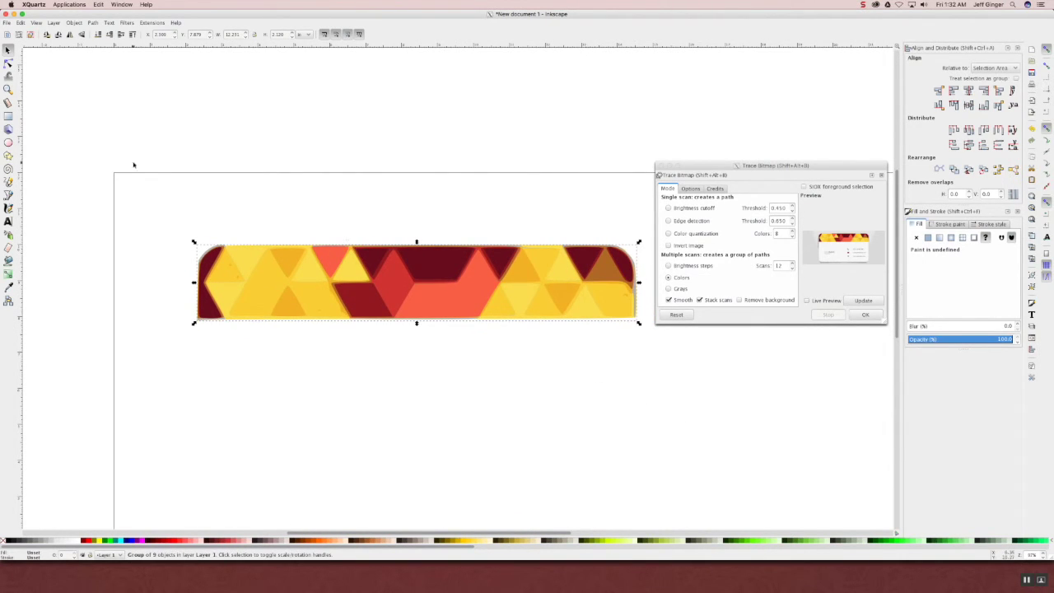
- Flip the banner vertically and move it down to the page's bottom edge
{"action": "left_click", "coordinate": [74, 22]}
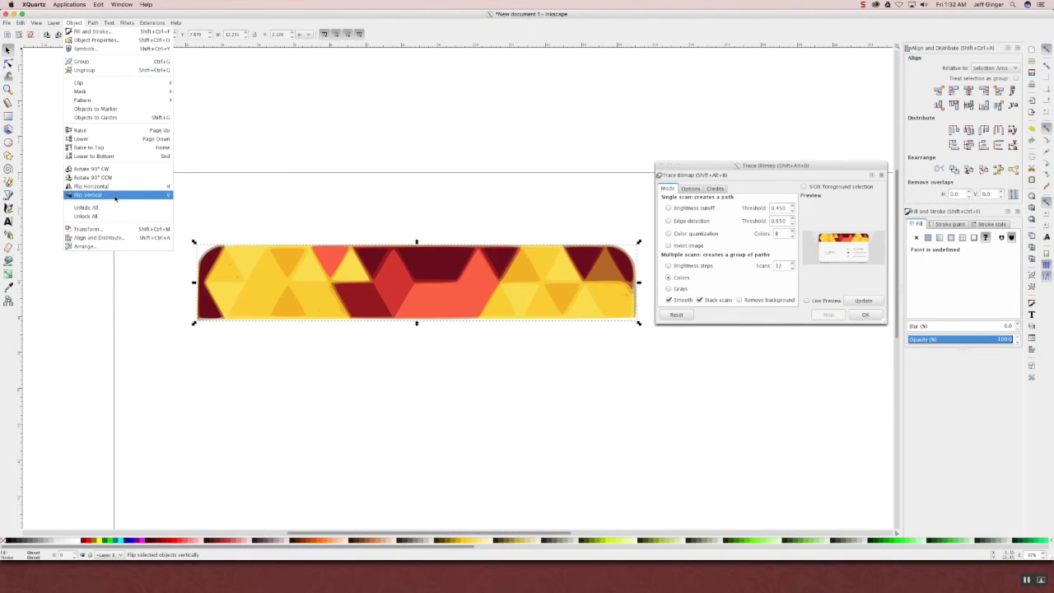
{"action": "left_click", "coordinate": [90, 194]}
{"action": "left_click_drag", "start_coordinate": [463, 305], "coordinate": [462, 486]}
{"action": "key", "text": "minus"}
{"action": "key", "text": "minus"}
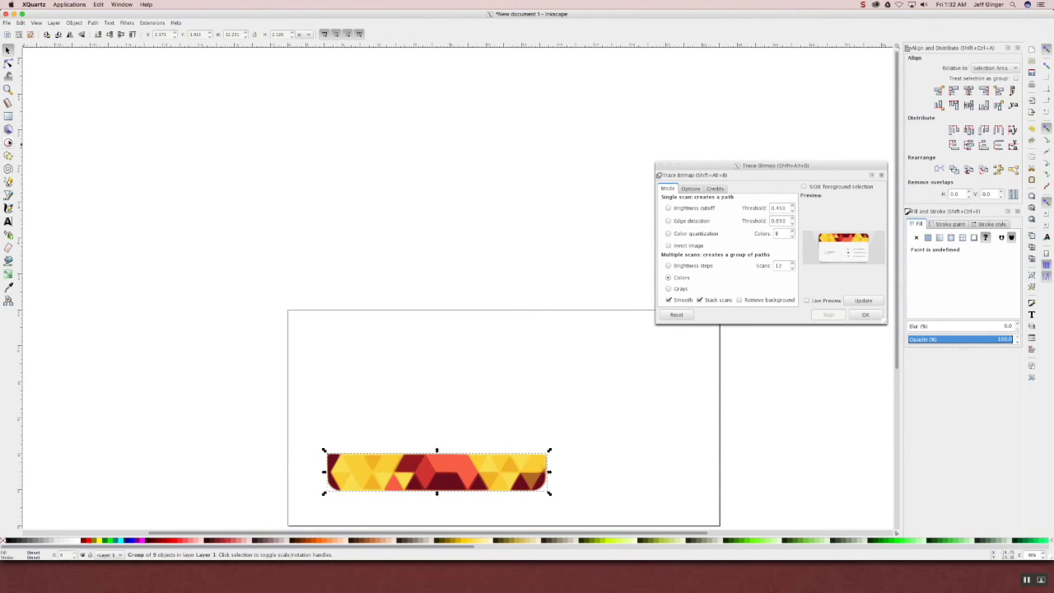
{"action": "left_click", "coordinate": [9, 115]}
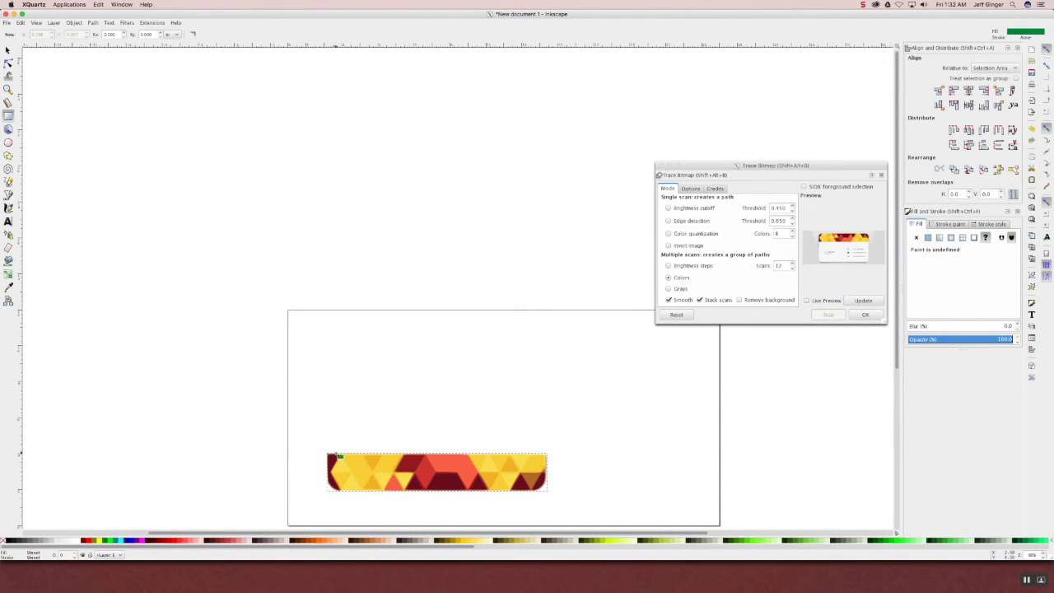
- Draw a green rectangle above the banner and round its corners
{"action": "left_click_drag", "start_coordinate": [328, 454], "coordinate": [550, 346]}
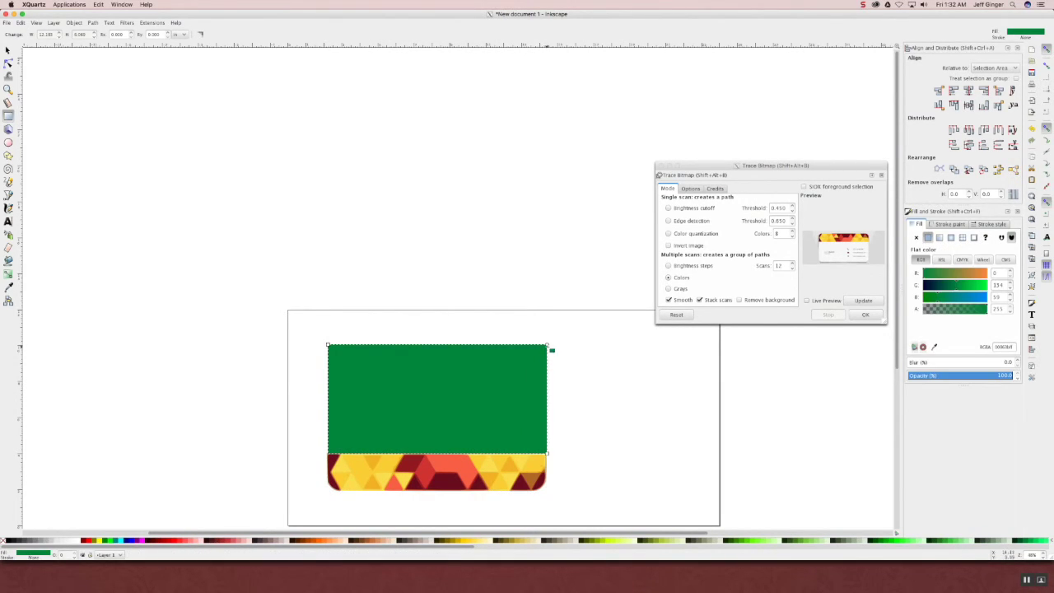
{"action": "mouse_move", "coordinate": [547, 346]}
{"action": "left_mouse_down"}
{"action": "mouse_move", "coordinate": [551, 357]}
{"action": "mouse_move", "coordinate": [537, 346]}
{"action": "left_mouse_up"}
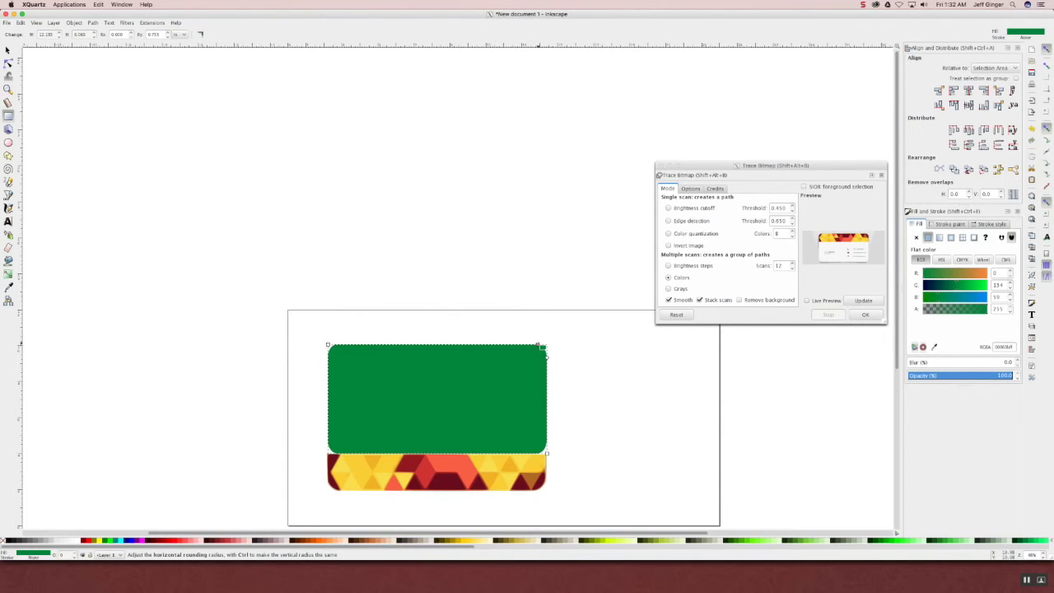
{"action": "left_click", "coordinate": [8, 50]}
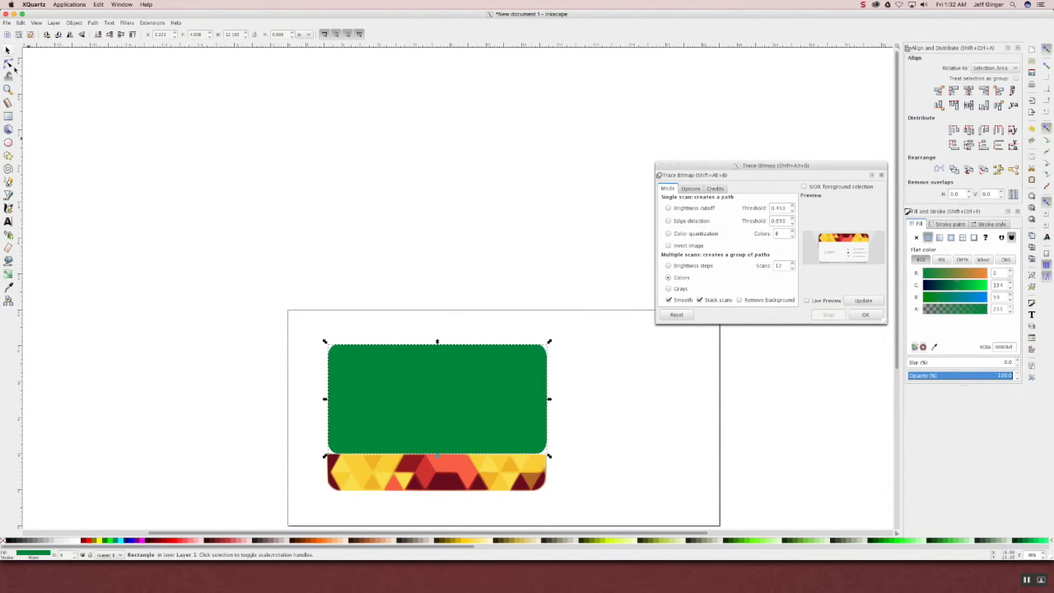
- Nudge the triangle-pattern banner a few pixels up and left
{"action": "left_click", "coordinate": [489, 489]}
{"action": "left_click_drag", "start_coordinate": [489, 489], "coordinate": [492, 484]}
{"action": "left_click", "coordinate": [75, 22]}
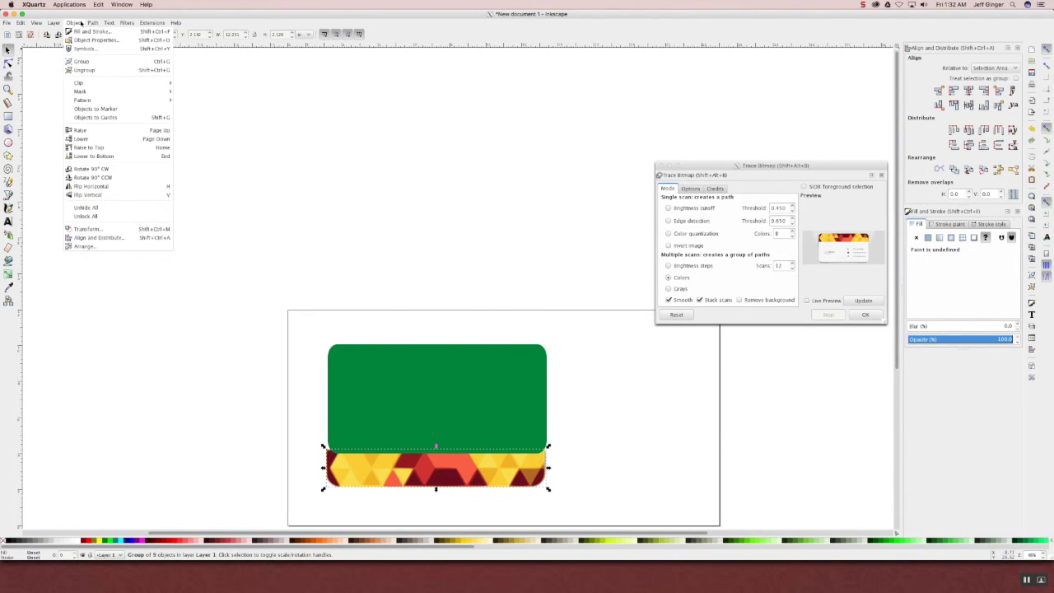
- Open the Object > Arrange panel for the selected banner
{"action": "mouse_move", "coordinate": [88, 22]}
{"action": "left_click", "coordinate": [84, 247]}
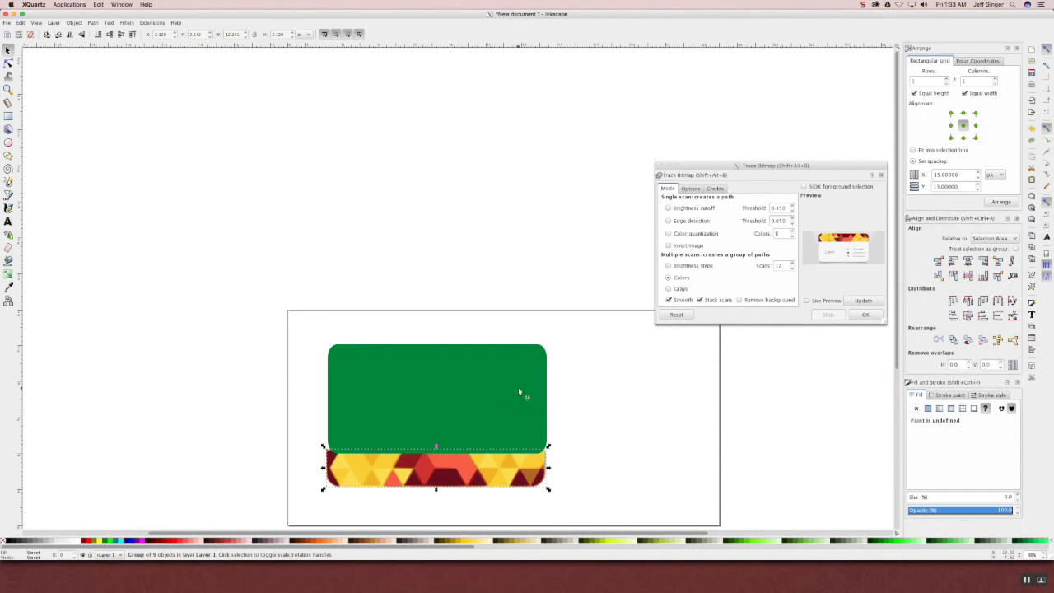
{"action": "right_click", "coordinate": [519, 459]}
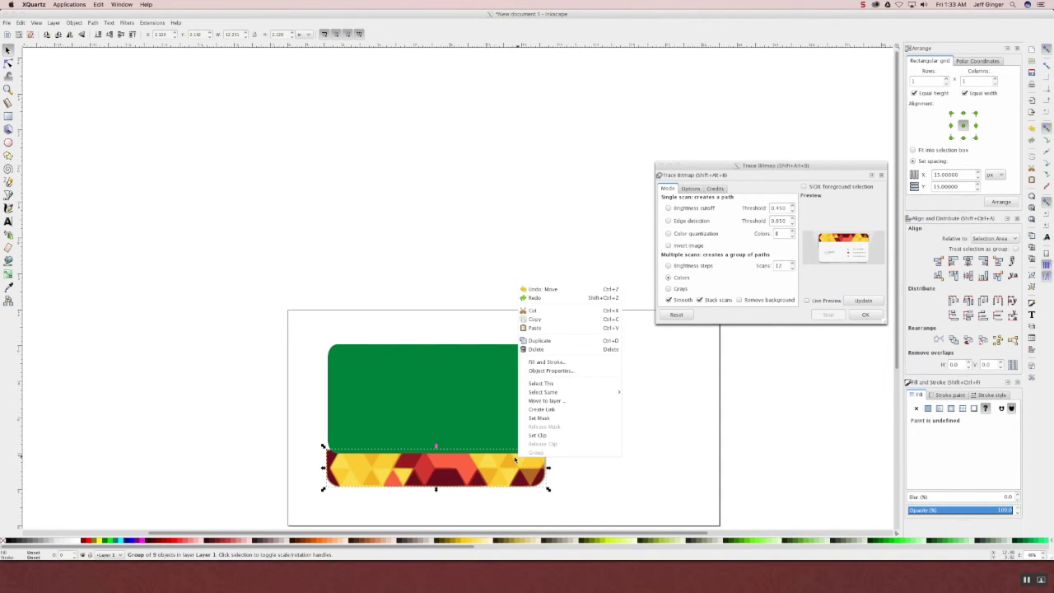
{"action": "left_click", "coordinate": [130, 38]}
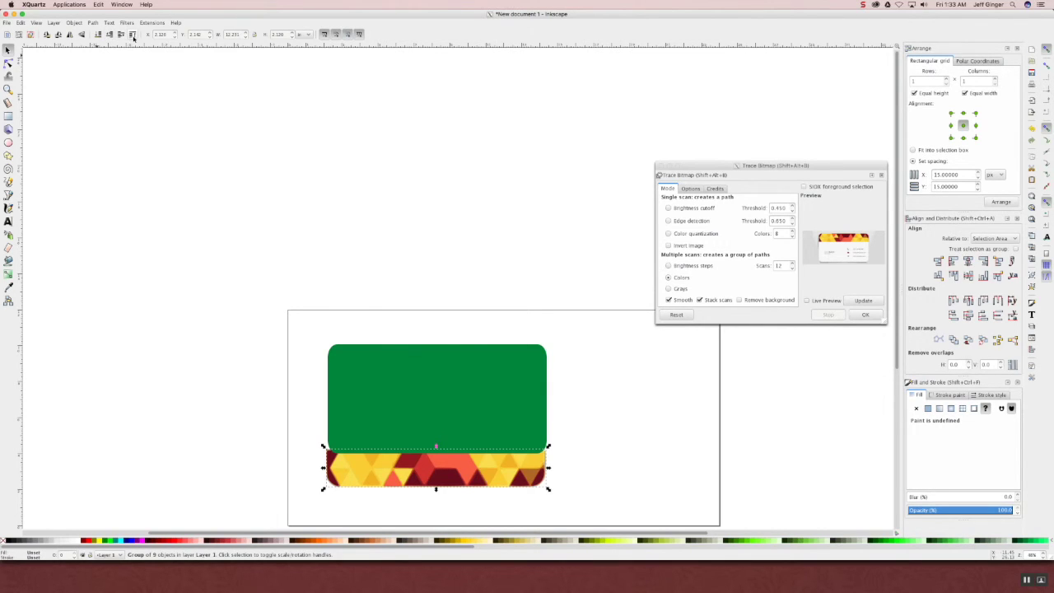
- Move the banner up about 37 px to overlap the green rectangle's bottom edge
{"action": "left_click_drag", "start_coordinate": [546, 488], "coordinate": [532, 444]}
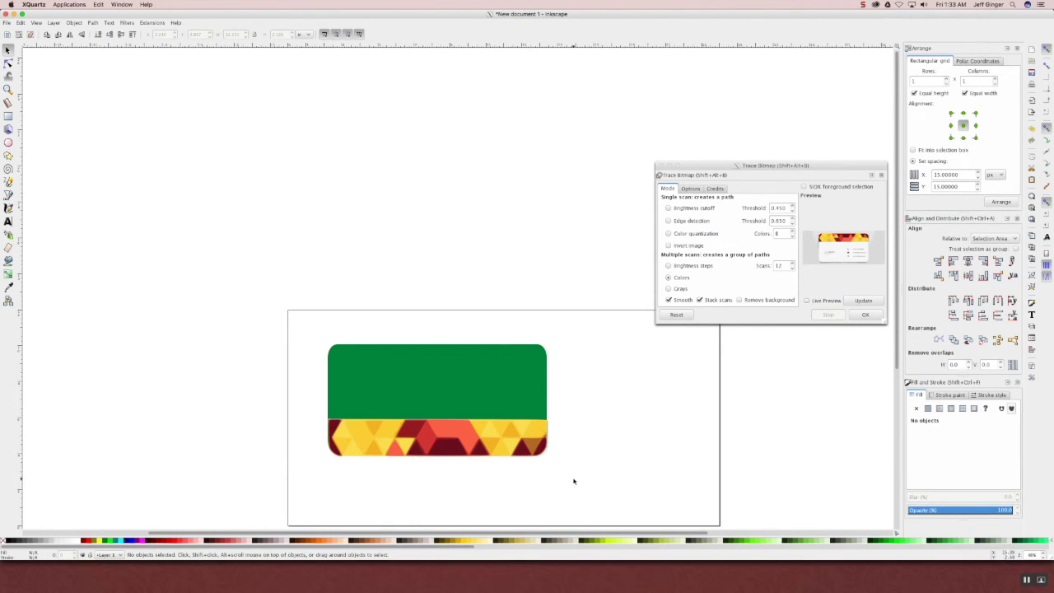
{"action": "left_click_drag", "start_coordinate": [461, 435], "coordinate": [459, 437]}
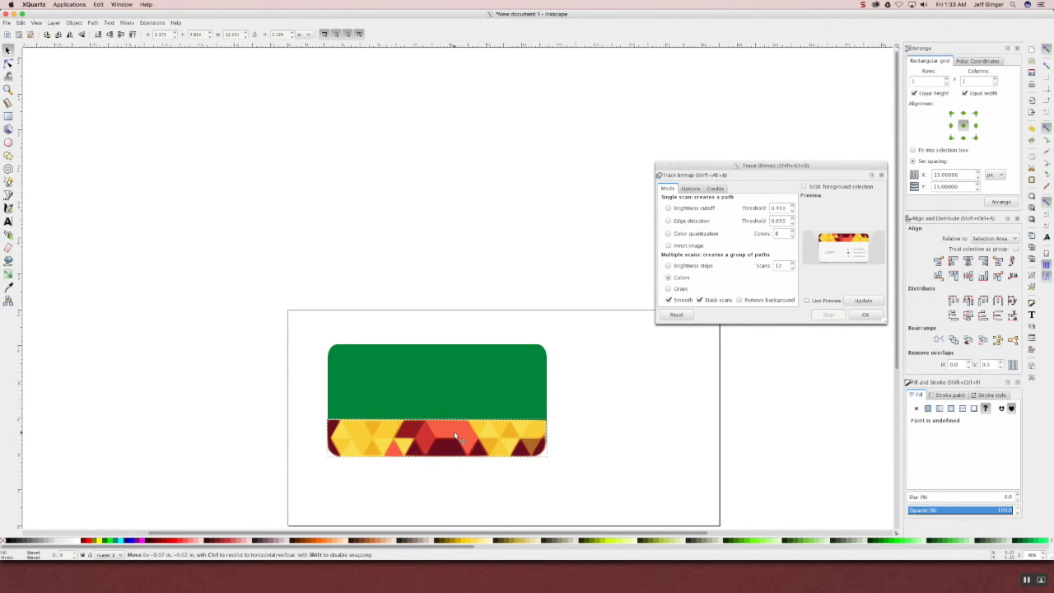
{"action": "left_click_drag", "start_coordinate": [578, 478], "coordinate": [390, 384]}
{"action": "left_click", "coordinate": [391, 384]}
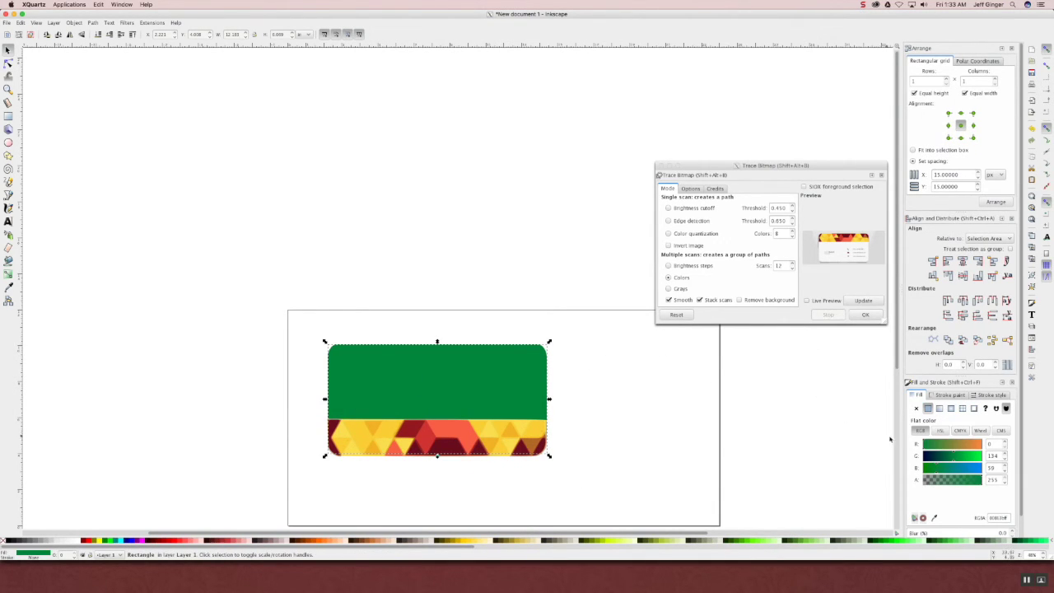
- Set the rounded rectangle's fill to white, RGB 255,255,255
{"action": "left_click", "coordinate": [980, 443]}
{"action": "left_click", "coordinate": [980, 455]}
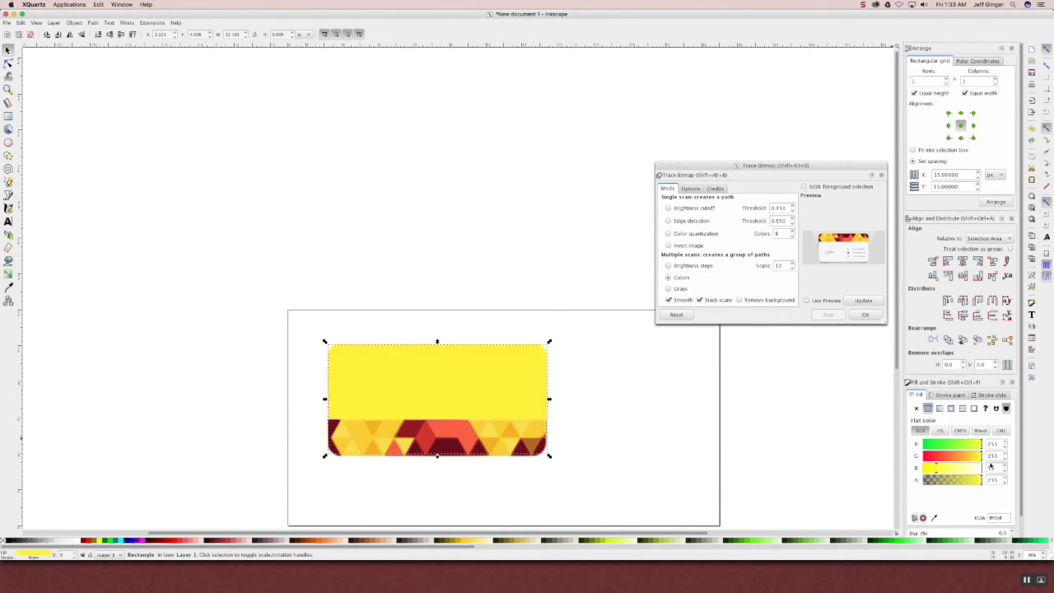
{"action": "left_click_drag", "start_coordinate": [947, 469], "coordinate": [983, 469]}
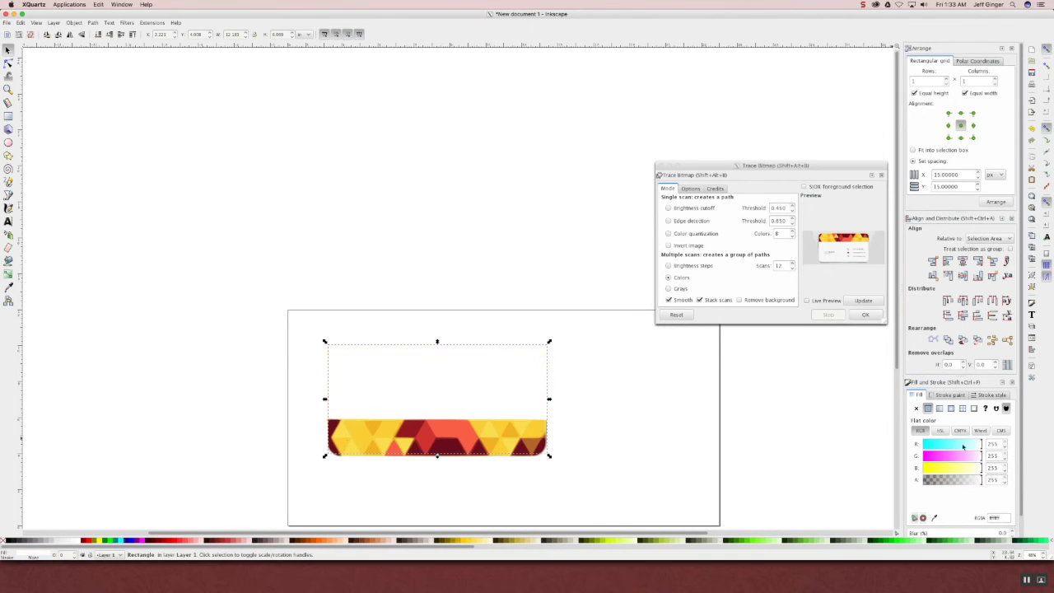
- Give the rectangle a thin flat red outline
{"action": "left_click", "coordinate": [947, 395]}
{"action": "left_click", "coordinate": [927, 407]}
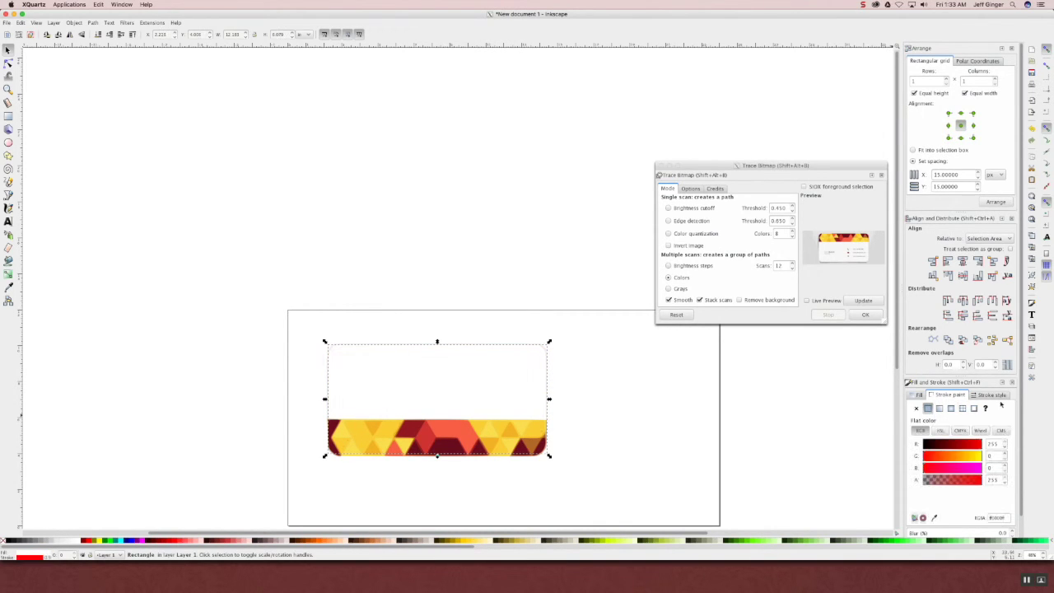
{"action": "left_click", "coordinate": [992, 394]}
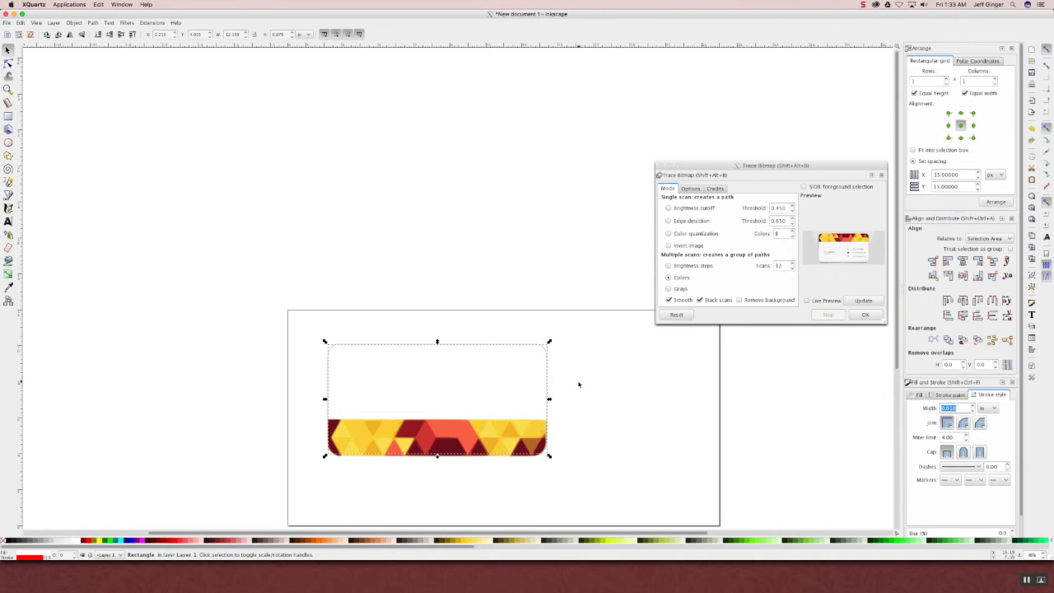
{"action": "left_click", "coordinate": [569, 455]}
{"action": "left_click", "coordinate": [528, 450]}
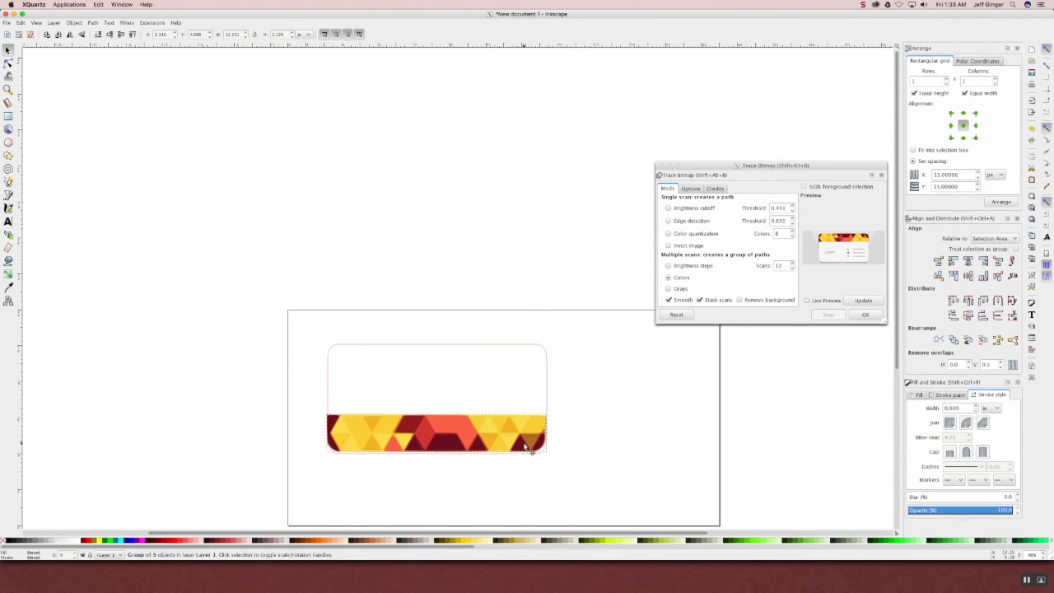
{"action": "left_click", "coordinate": [578, 444]}
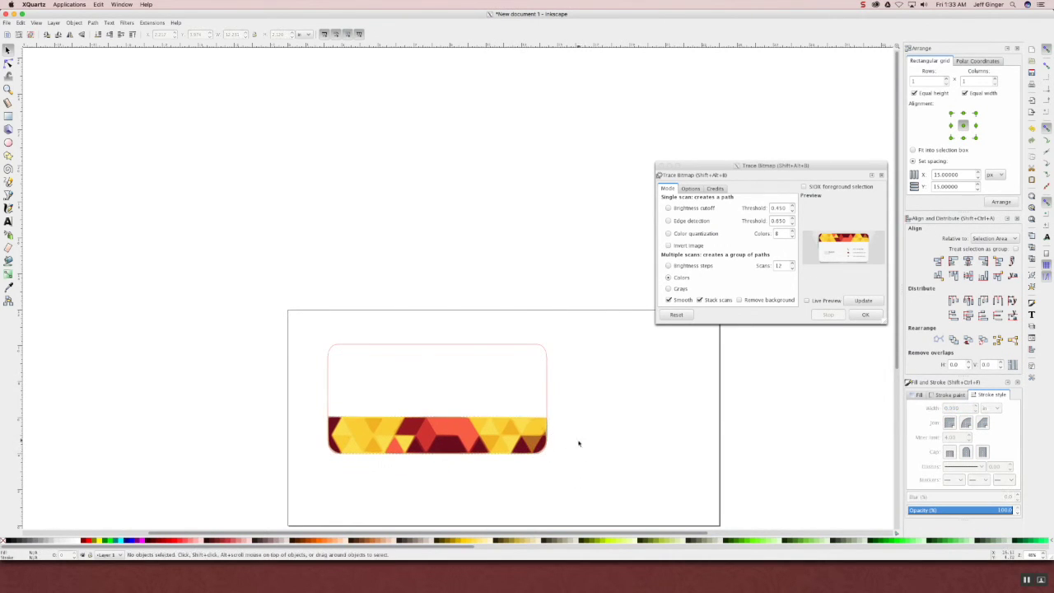
- Add text on the card: the cardholder's name, with 'Master of something!' below
{"action": "key", "text": "t"}
{"action": "left_click", "coordinate": [350, 384]}
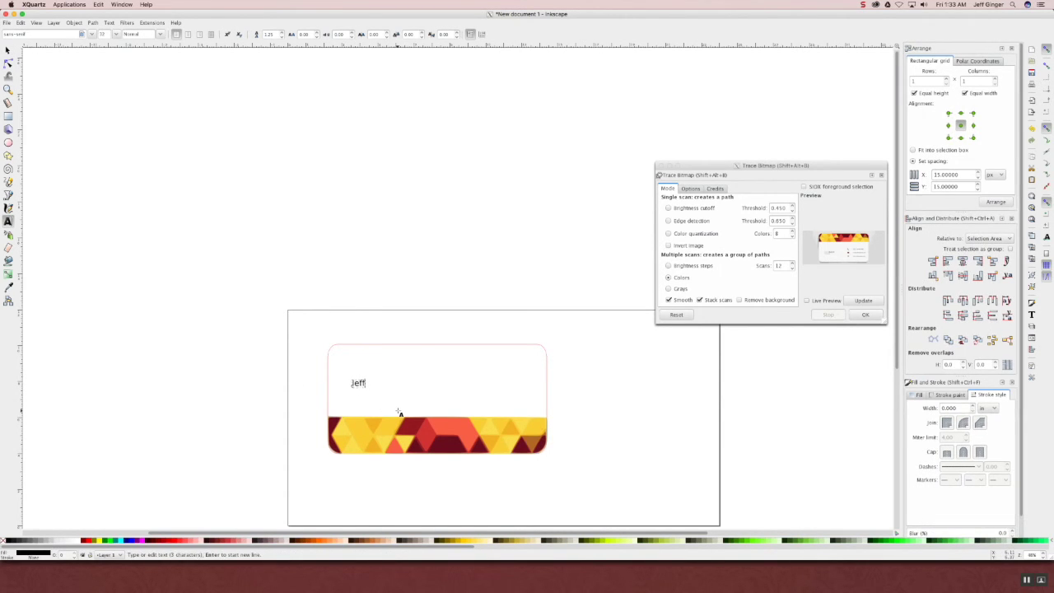
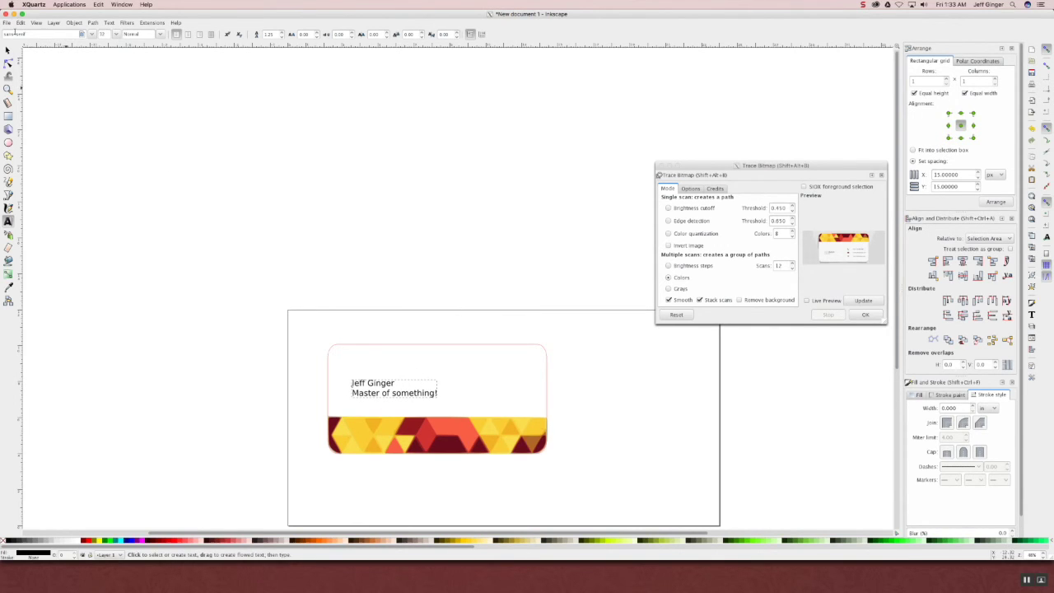
{"action": "left_click", "coordinate": [7, 50]}
{"action": "double_click", "coordinate": [405, 399]}
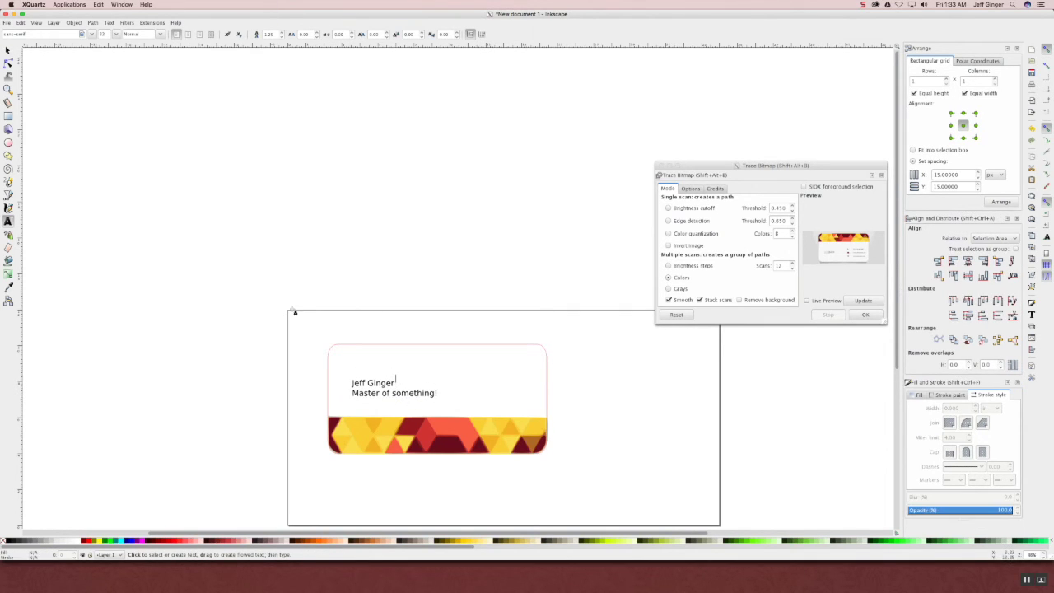
{"action": "left_click", "coordinate": [7, 50]}
{"action": "left_click", "coordinate": [515, 495]}
- Make the name line bold and larger, then shift the text block up and left
{"action": "left_click", "coordinate": [392, 392]}
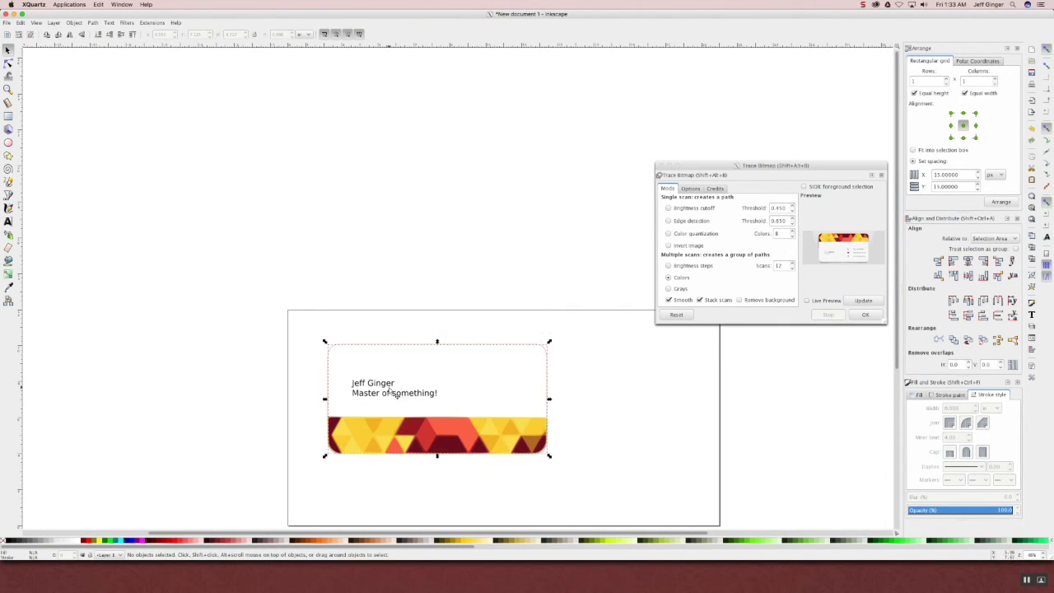
{"action": "double_click", "coordinate": [392, 392]}
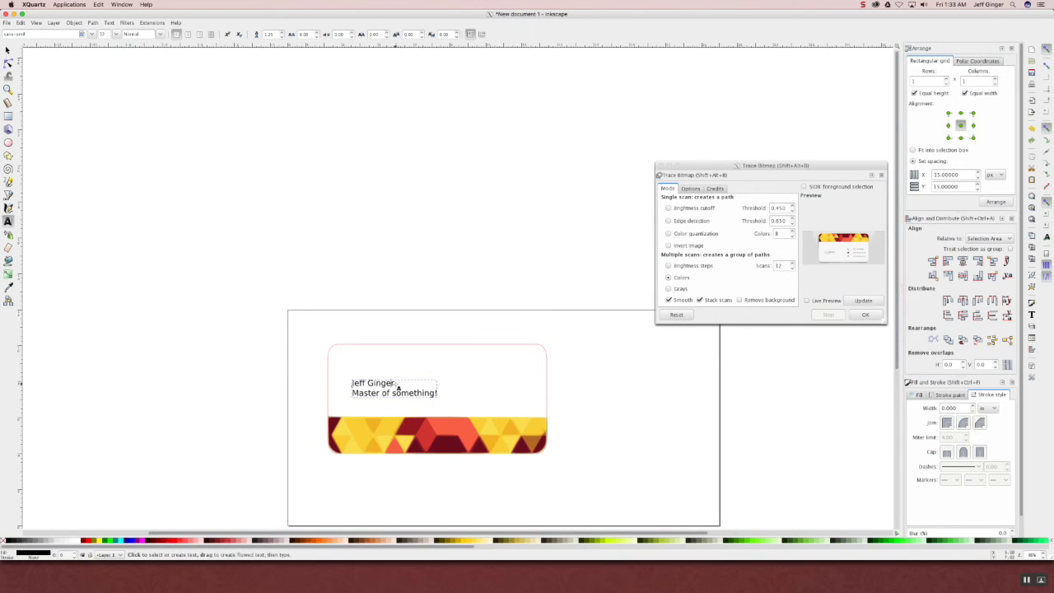
{"action": "left_click_drag", "start_coordinate": [396, 384], "coordinate": [350, 384]}
{"action": "key", "text": "ctrl+b"}
{"action": "left_click", "coordinate": [112, 35]}
{"action": "left_click", "coordinate": [109, 232]}
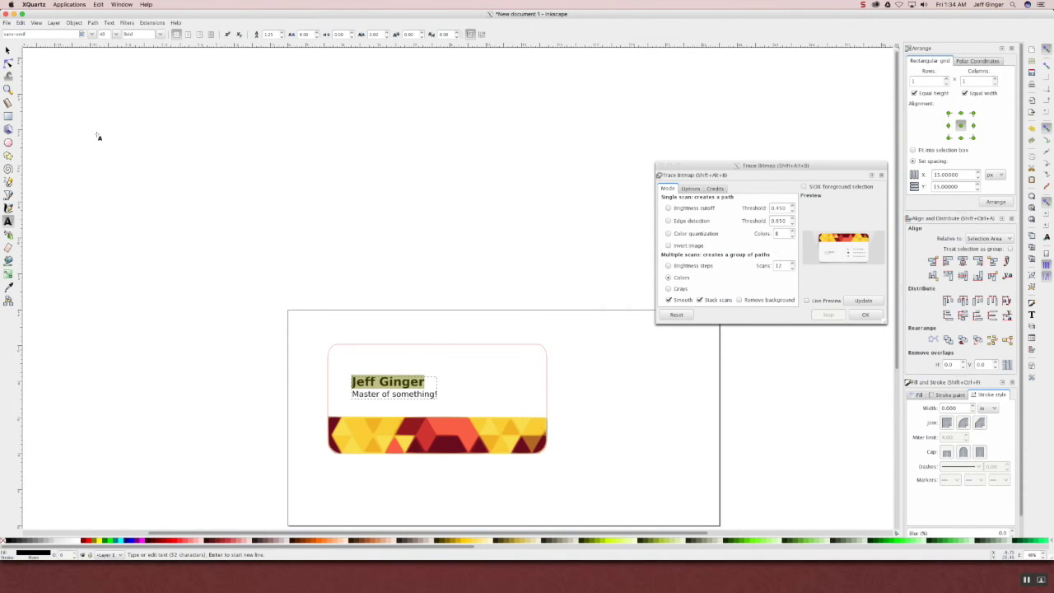
{"action": "left_click", "coordinate": [7, 51]}
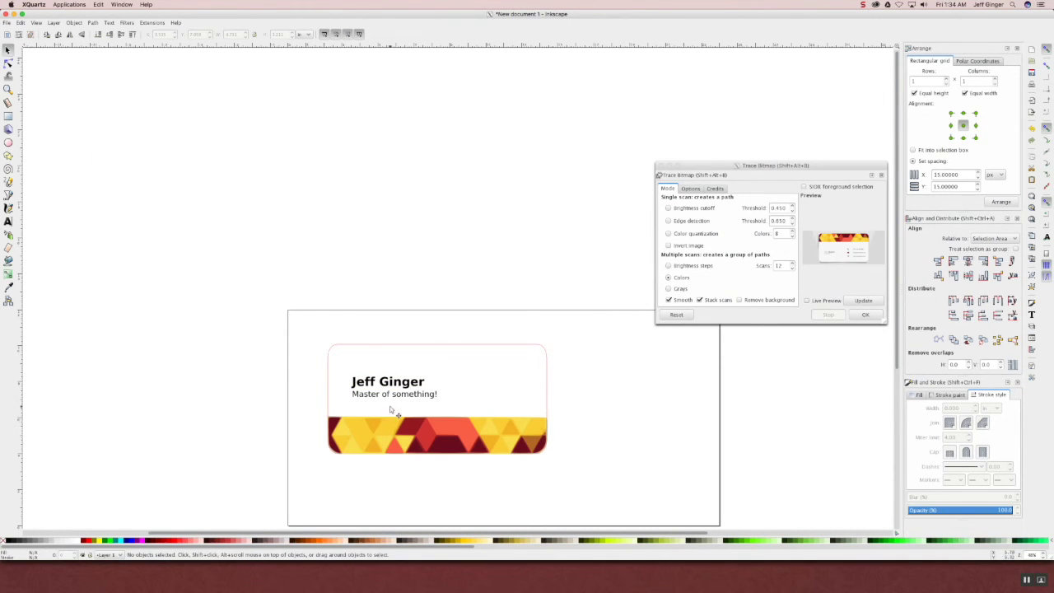
{"action": "left_click_drag", "start_coordinate": [401, 404], "coordinate": [385, 385]}
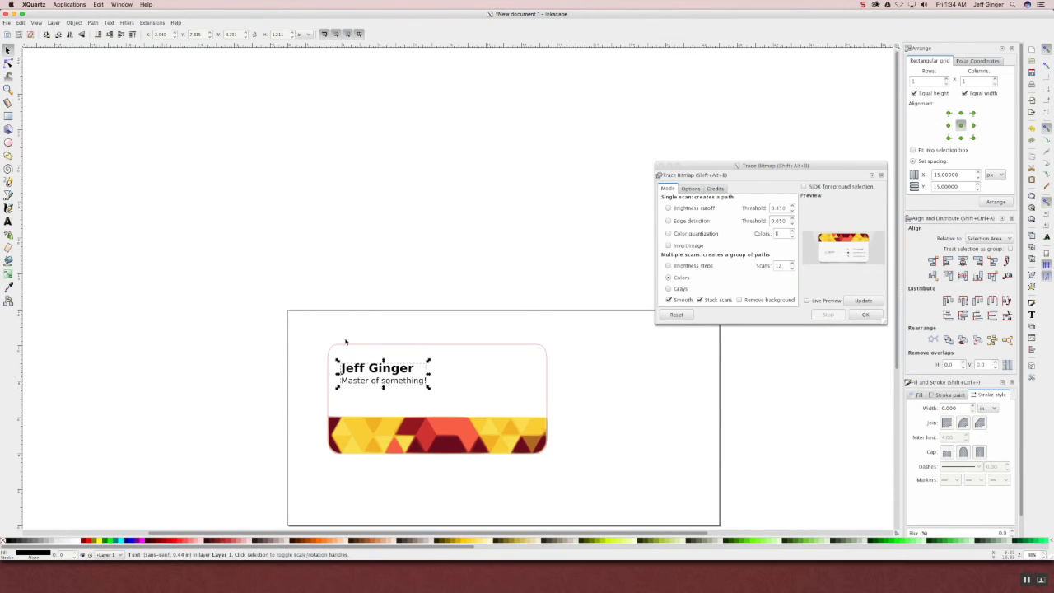
{"action": "left_click", "coordinate": [271, 316]}
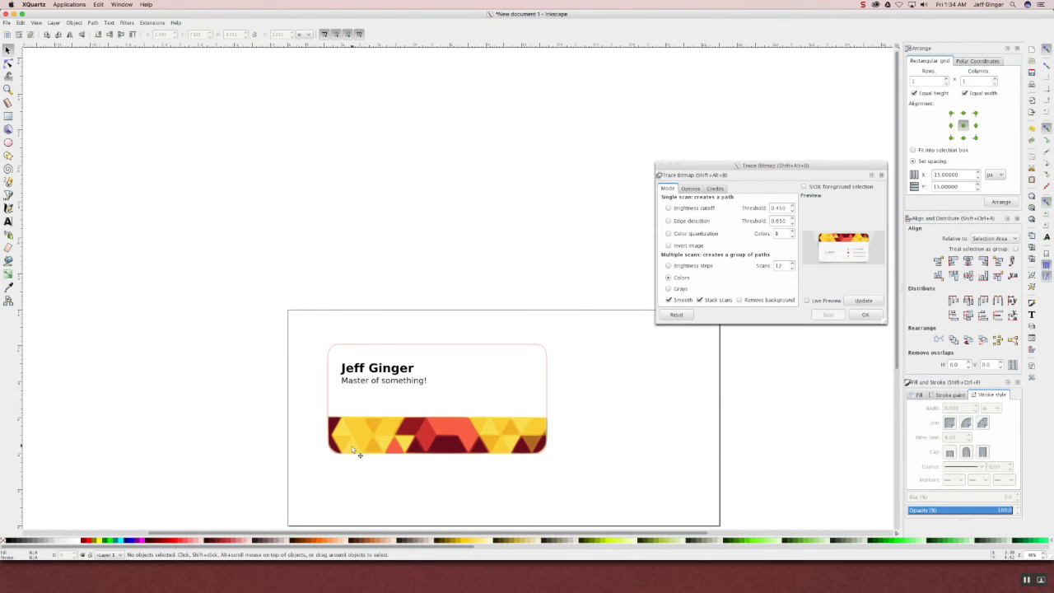
{"action": "left_click", "coordinate": [411, 425]}
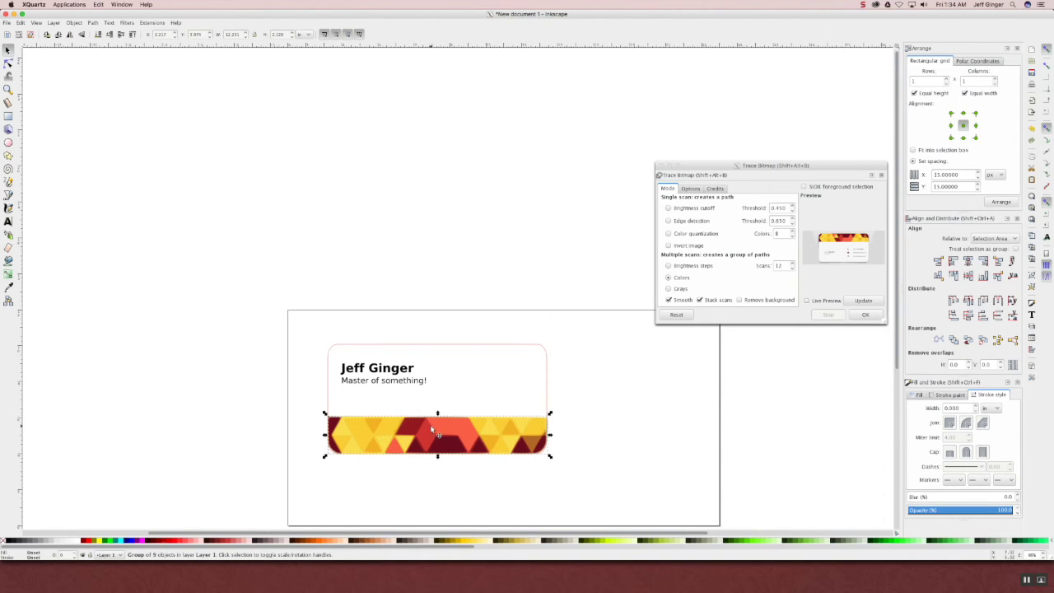